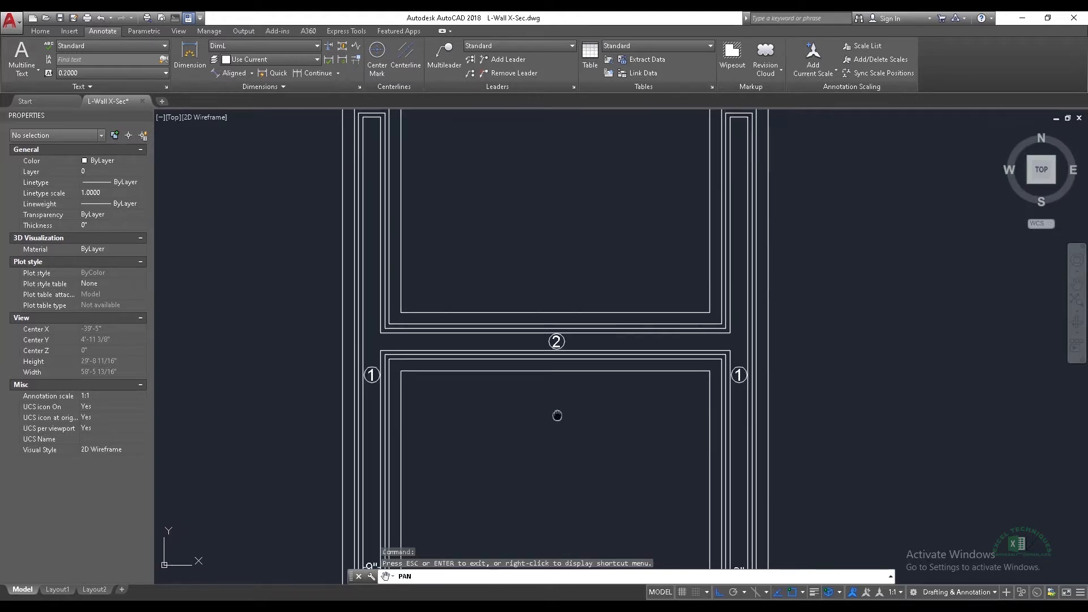
# Step: Examine the H-shape wall foundation plan, its wall numbers and widths, and the length formulas for vertical and horizontal walls
pyautogui.moveTo(559, 413); pyautogui.dragTo(554, 382)
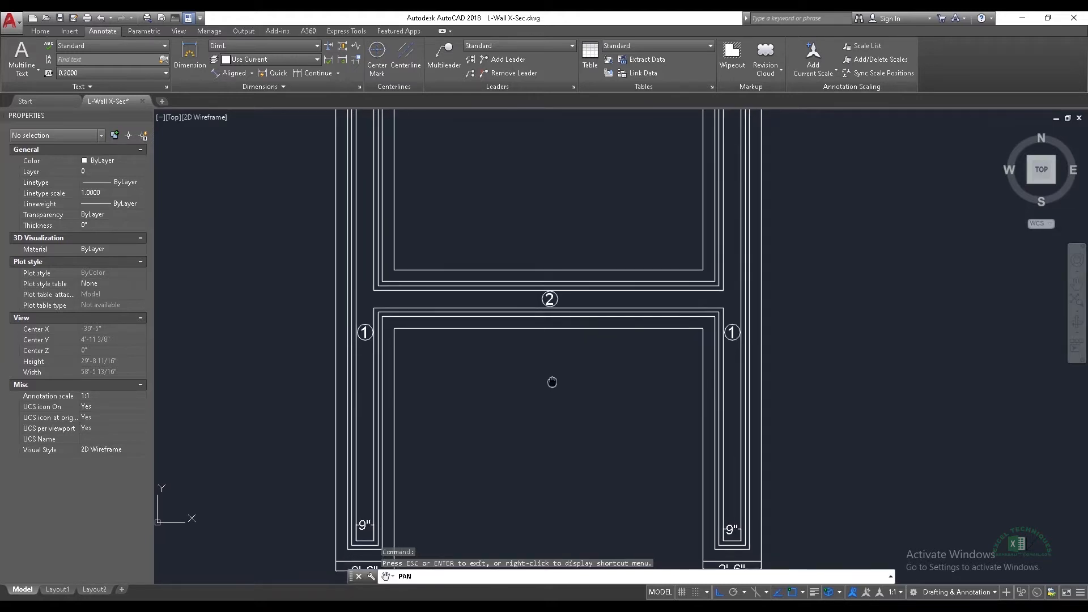
pyautogui.scroll(-2, 550, 383)
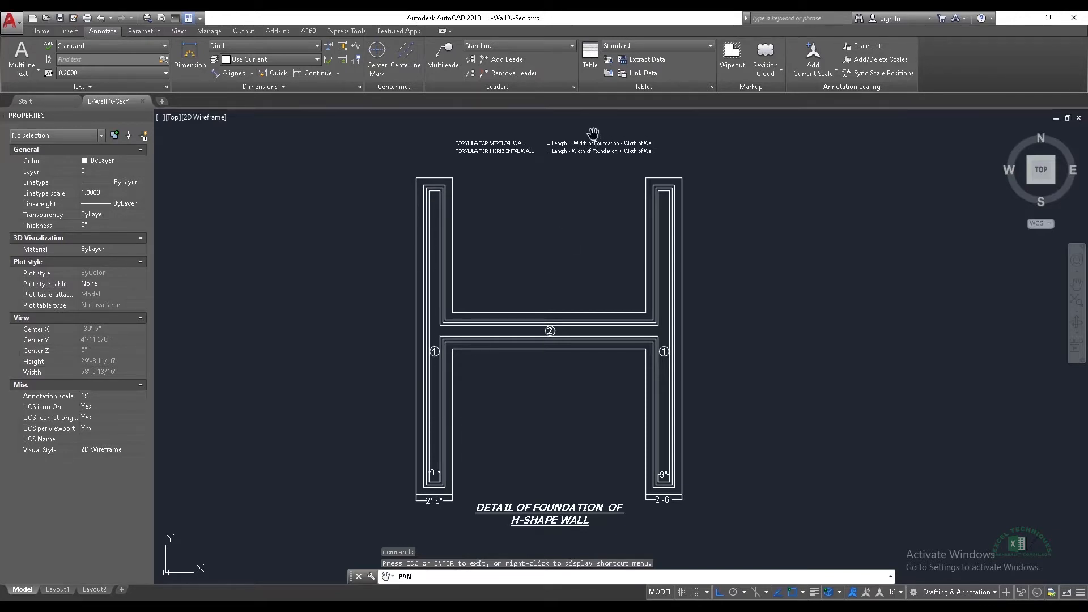
pyautogui.scroll(8, 591, 140)
pyautogui.scroll(-2, 612, 250)
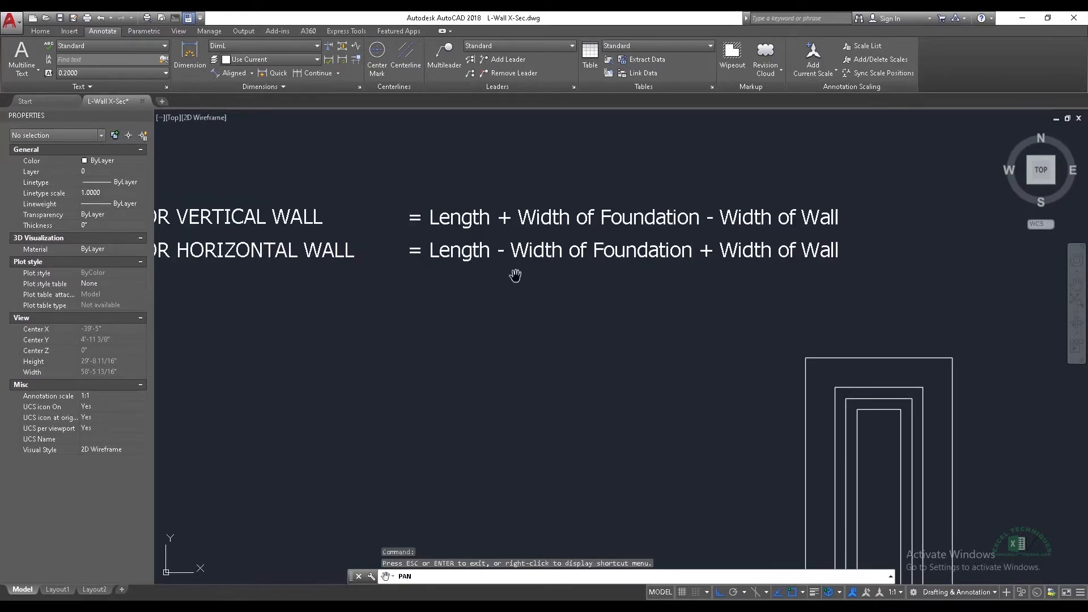
pyautogui.moveTo(515, 275); pyautogui.dragTo(539, 287)
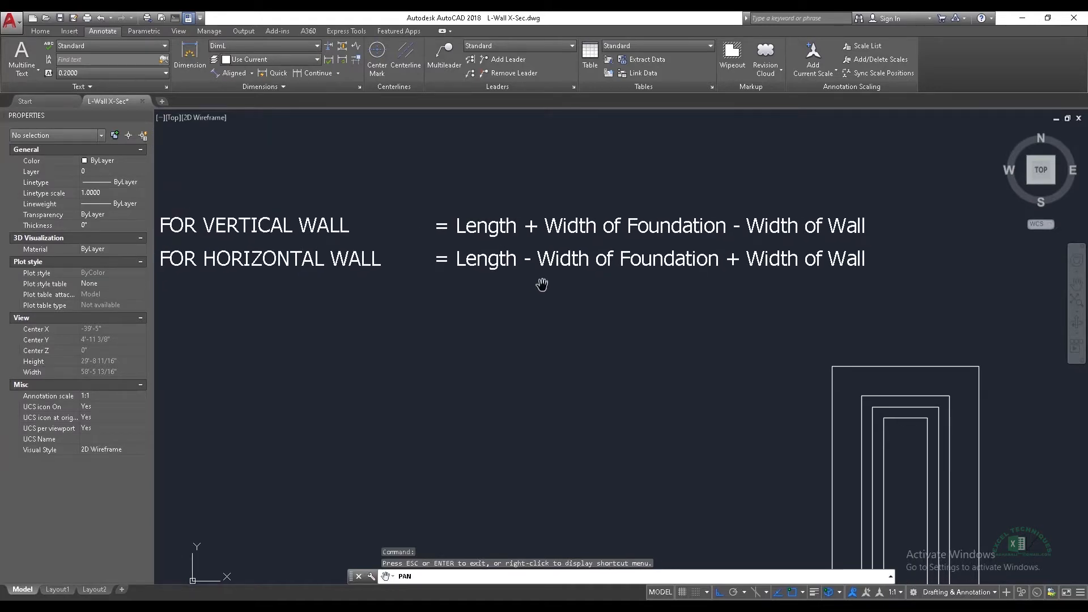
pyautogui.scroll(-3, 602, 242)
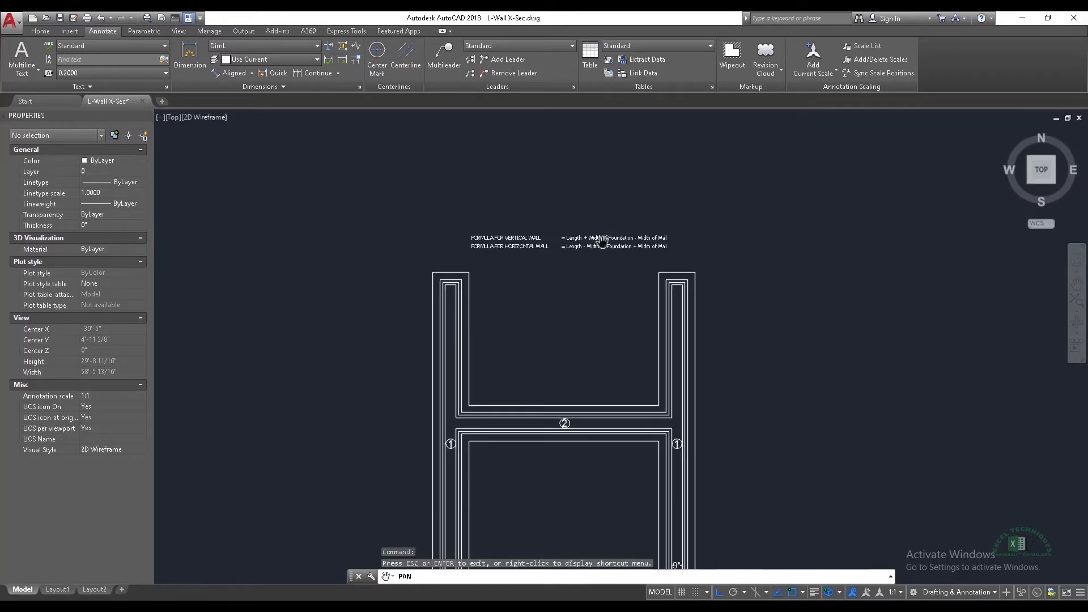
pyautogui.scroll(3, 569, 437)
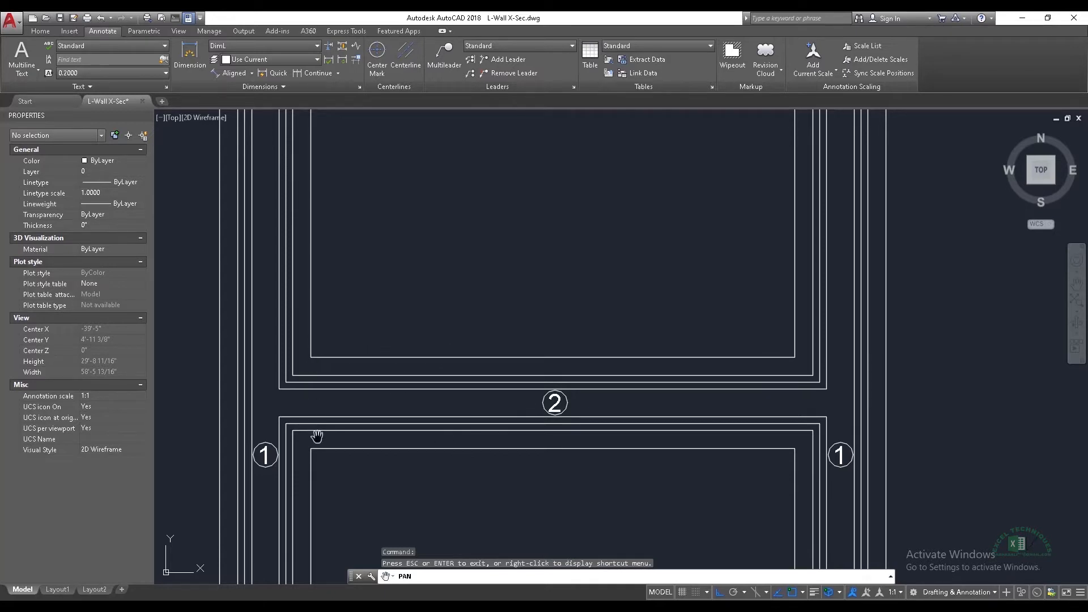
pyautogui.scroll(-3, 639, 455)
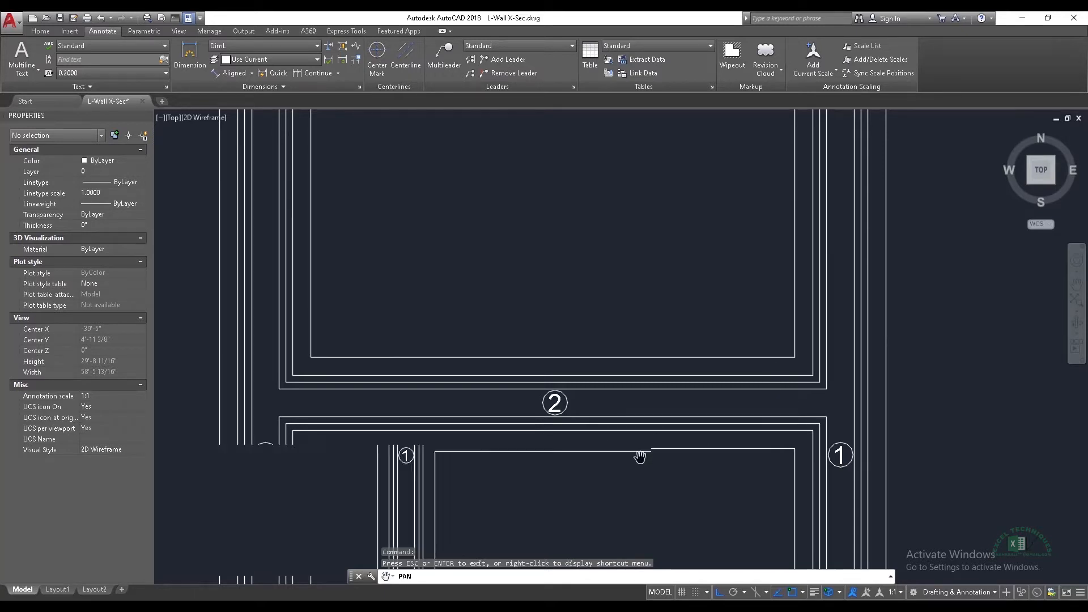
pyautogui.scroll(6, 558, 132)
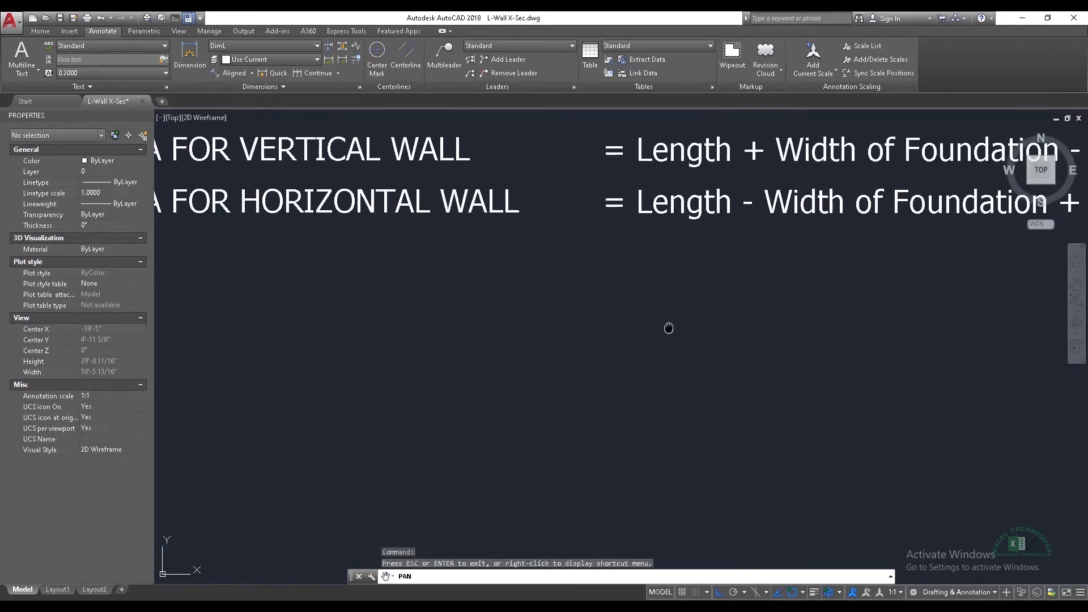
pyautogui.moveTo(668, 329); pyautogui.dragTo(410, 396)
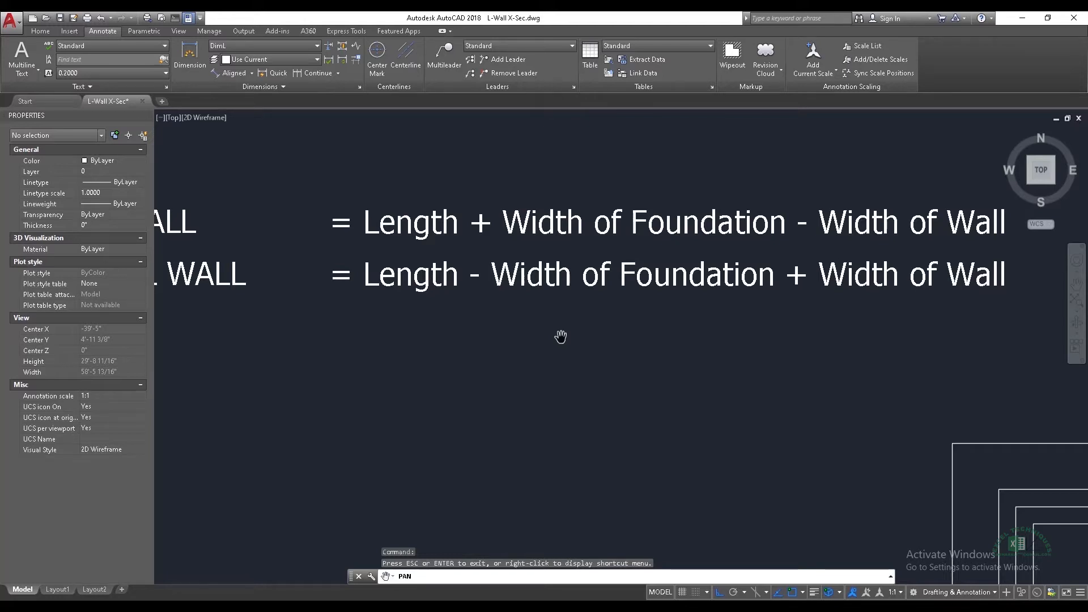
# Step: Switch to the Excel workbook and start row 5 under the excavation item with "Wall No. 1", number 2 and an "x" separator
pyautogui.hotkey('alt', 'Tab')
pyautogui.click(207, 242)
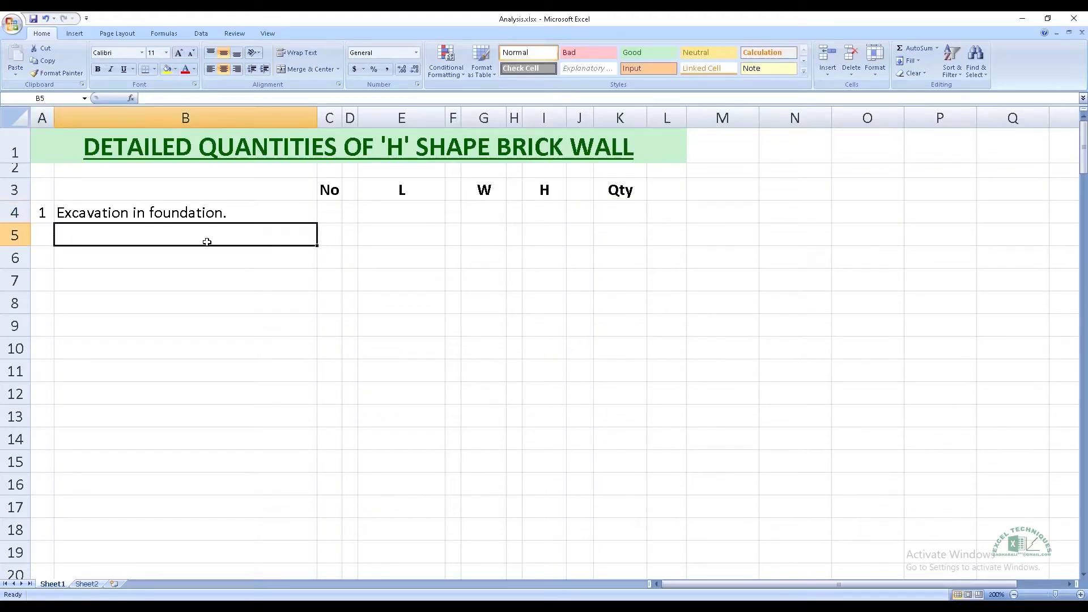
pyautogui.write('Wall No. 1')
pyautogui.press('Tab')
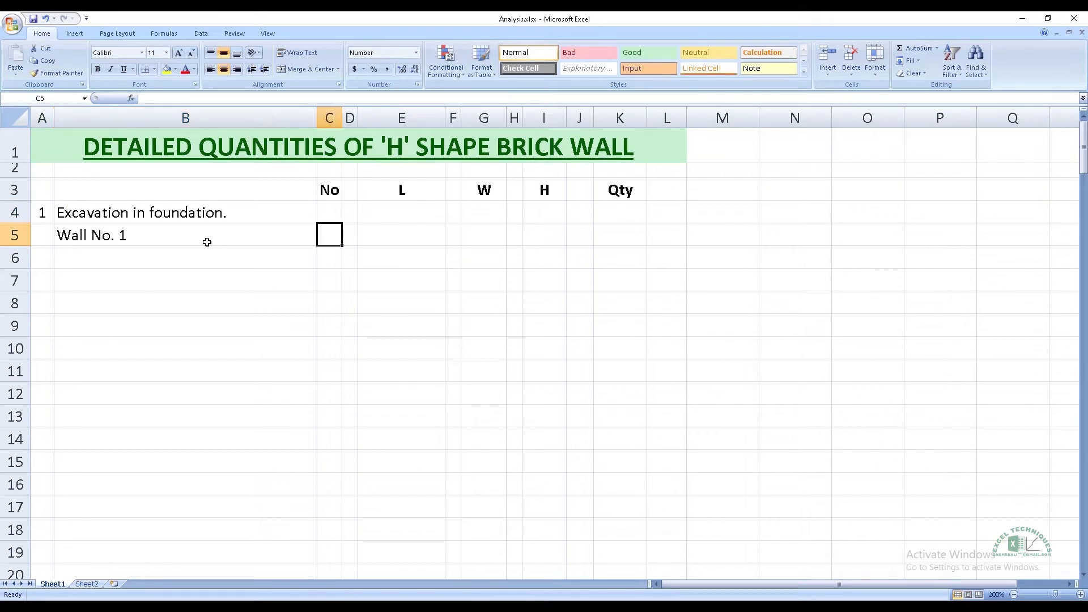
pyautogui.write('2')
pyautogui.press('Tab')
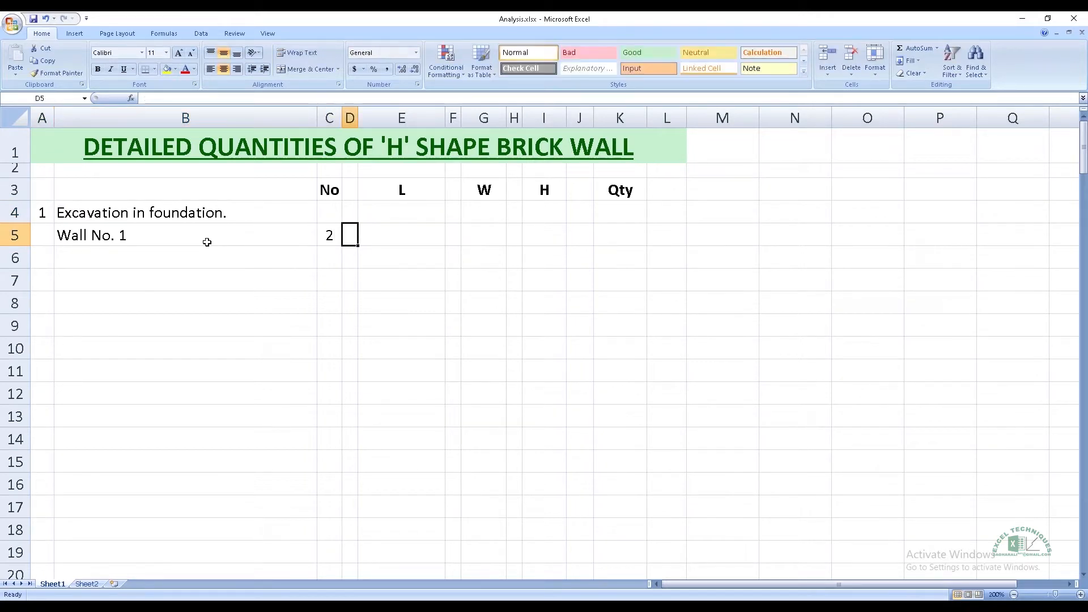
pyautogui.press('Tab')
pyautogui.press('Left')
pyautogui.write('x')
pyautogui.press('Tab')
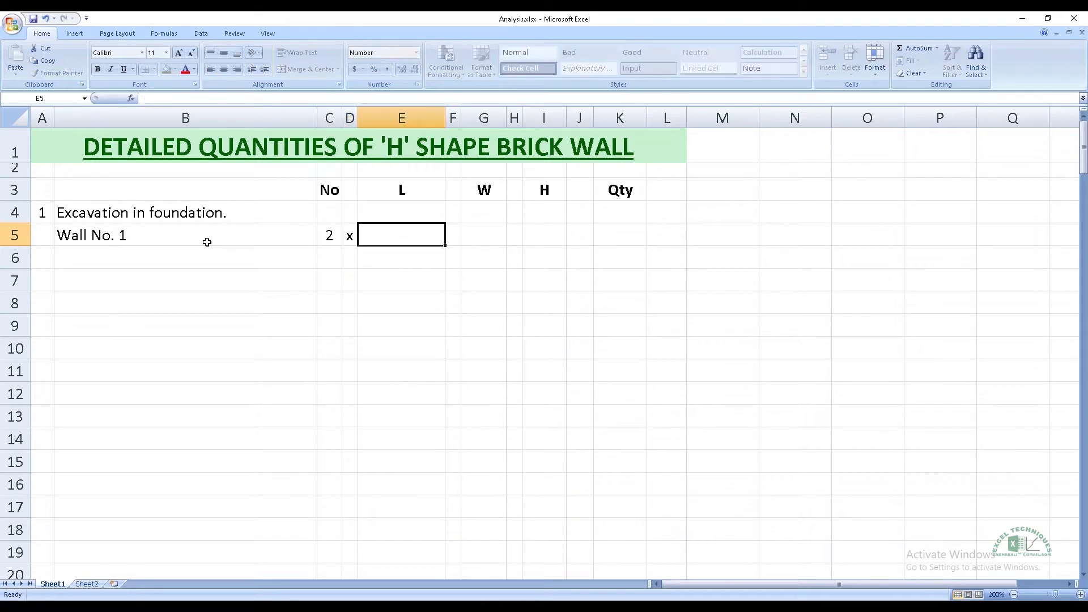
# Step: Enter Wall No. 1's excavation length in E5 as =20+2.5-0.75, followed by an "x" separator in F5
pyautogui.write('=20+')
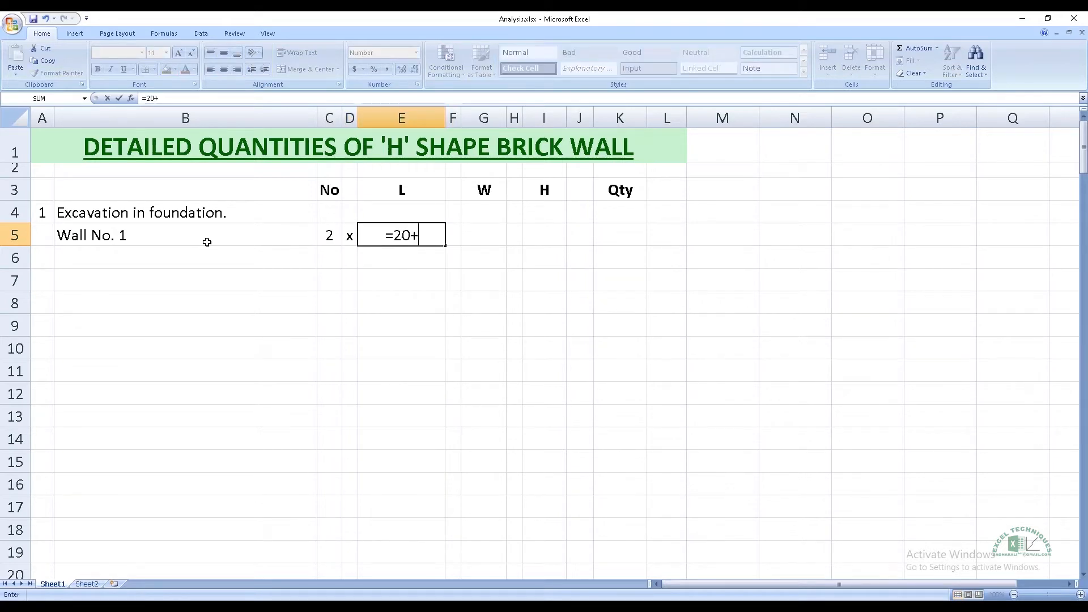
pyautogui.write('2.5-0.75')
pyautogui.press('Return')
pyautogui.press('Right')
pyautogui.press('Right')
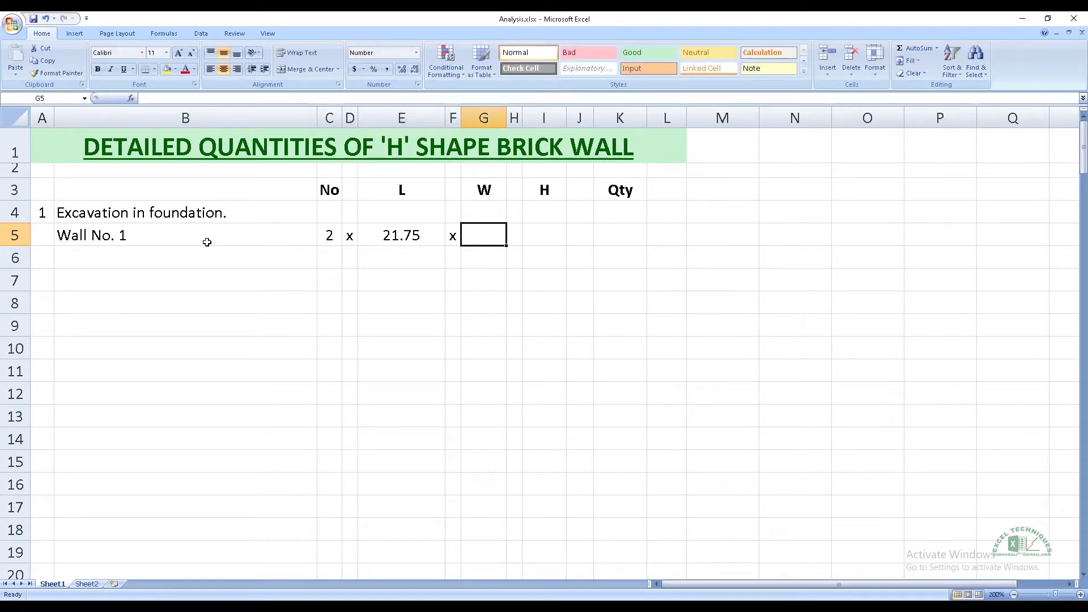
# Step: Enter Wall No. 1's excavation width of 2.5 and height of 2 in row 5, separated by "x"
pyautogui.write('2.5')
pyautogui.press('Right')
pyautogui.write('x')
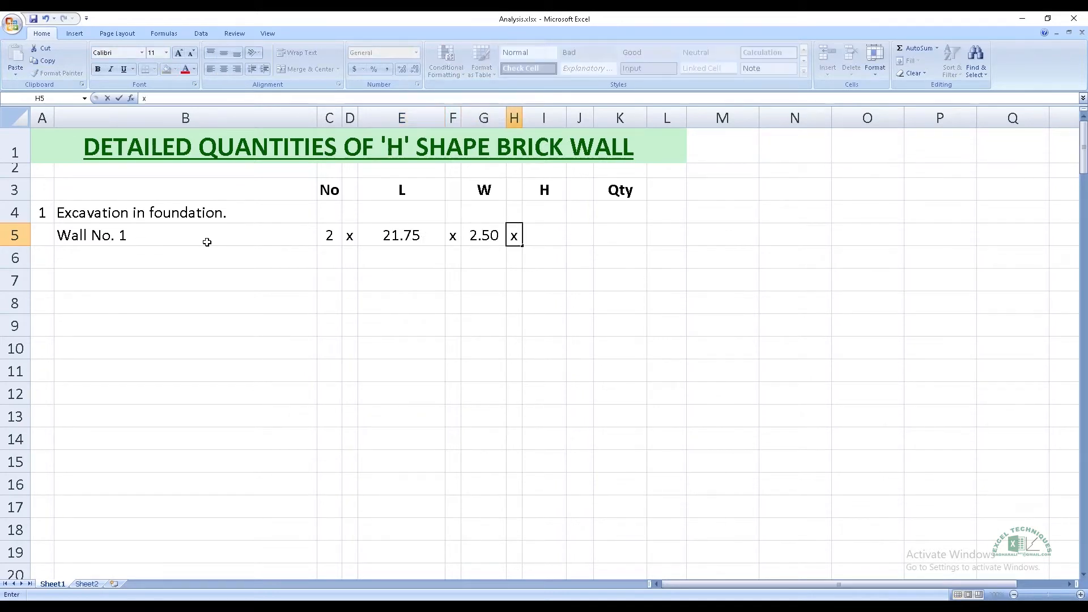
pyautogui.press('Right')
pyautogui.write('2')
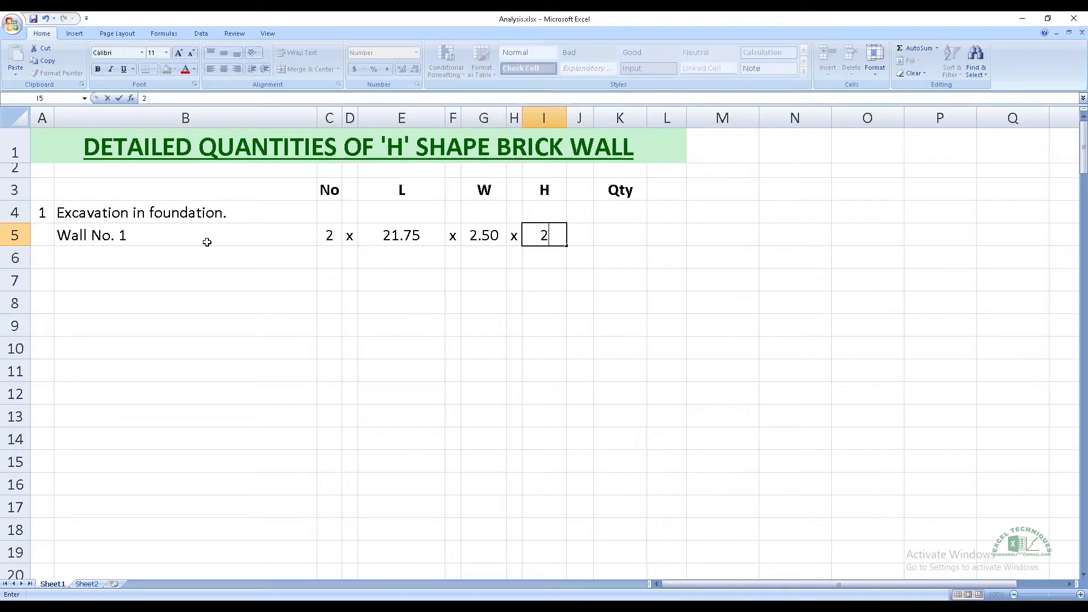
# Step: Add an equals sign in J5 and calculate Wall No. 1's quantity in K5 as =C5*E5*G5*I5 with the unit Cft
pyautogui.press('Right')
pyautogui.write('=')
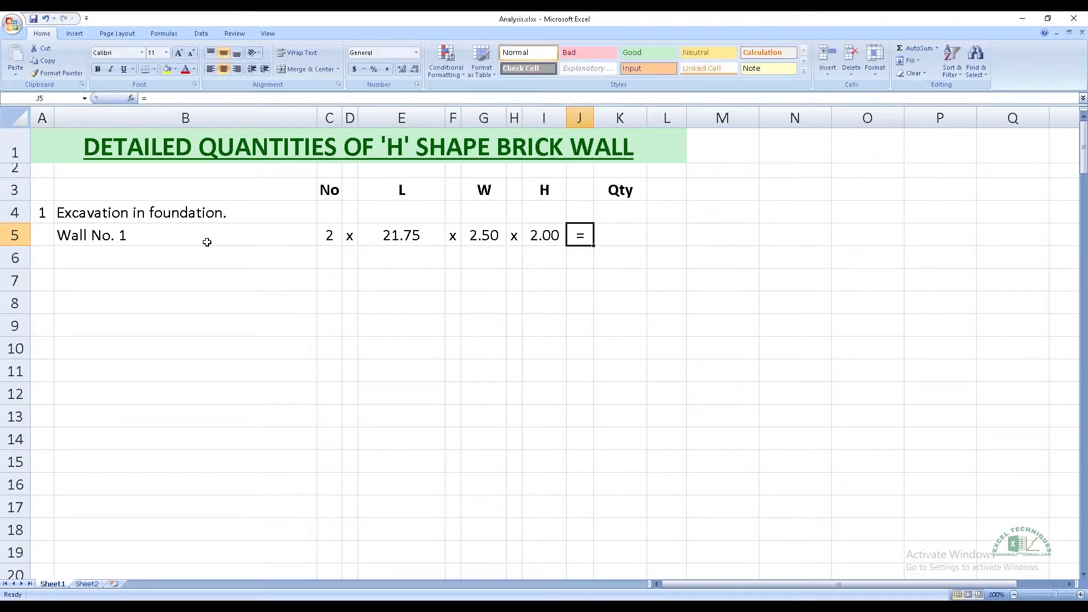
pyautogui.press('Right')
pyautogui.write('=')
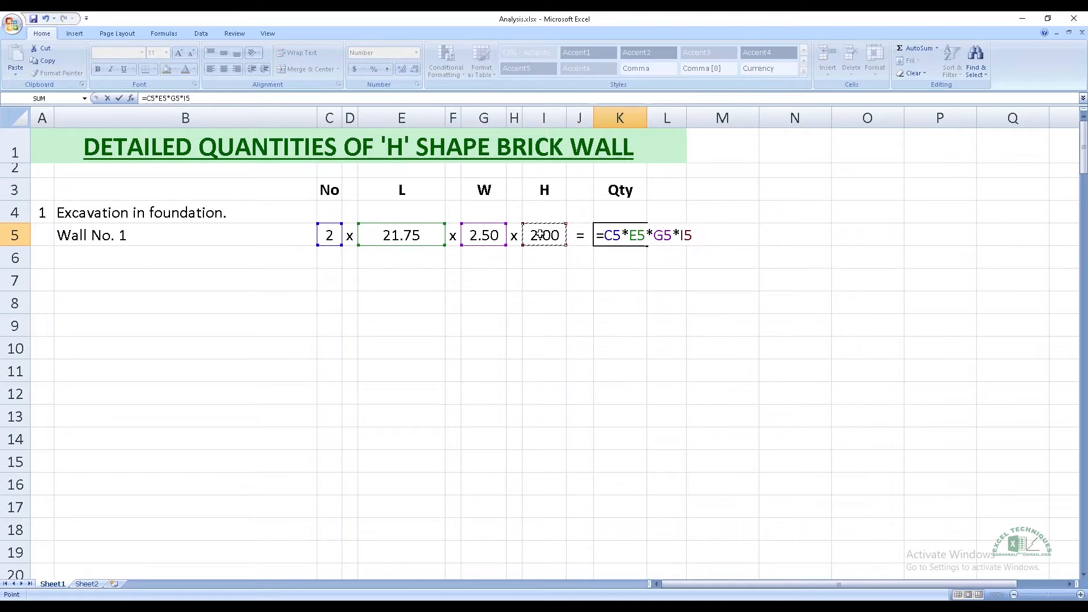
pyautogui.press('Return')
pyautogui.press('Up')
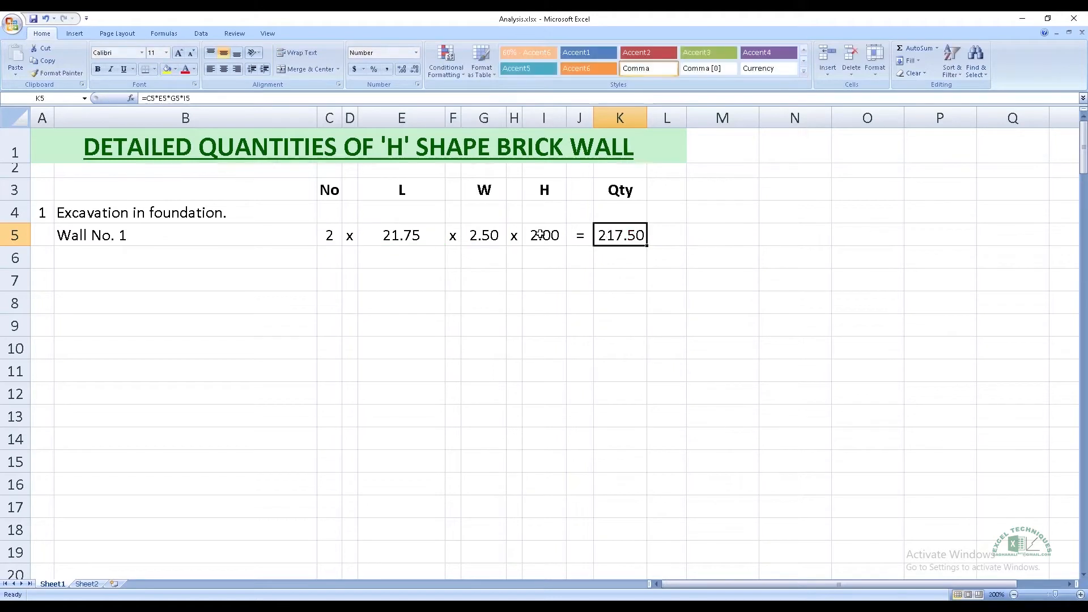
pyautogui.press('Right')
pyautogui.write('Cft')
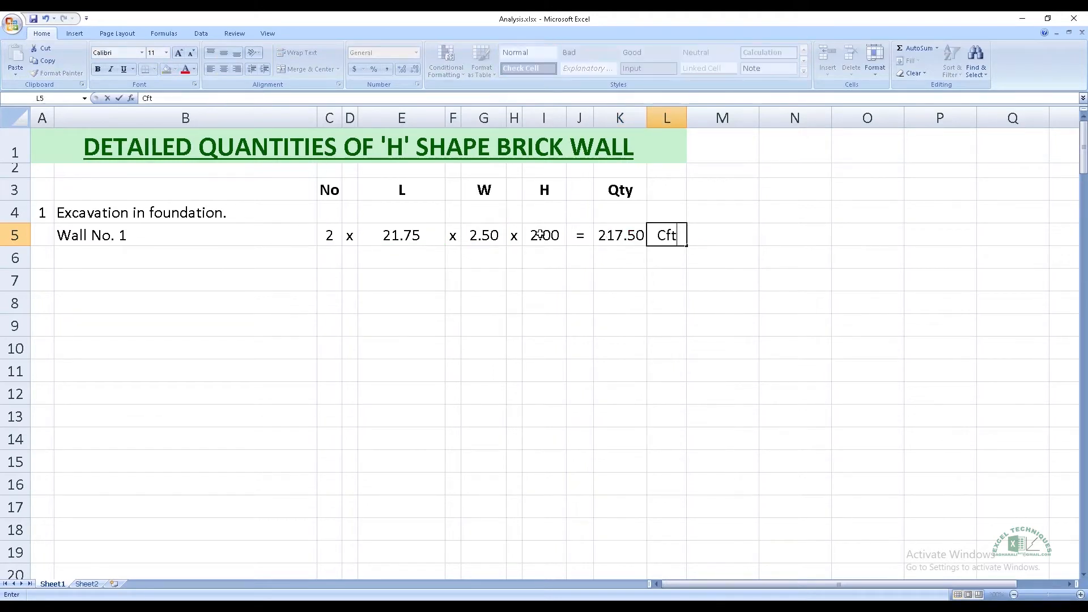
pyautogui.press('Return')
pyautogui.press('Home')
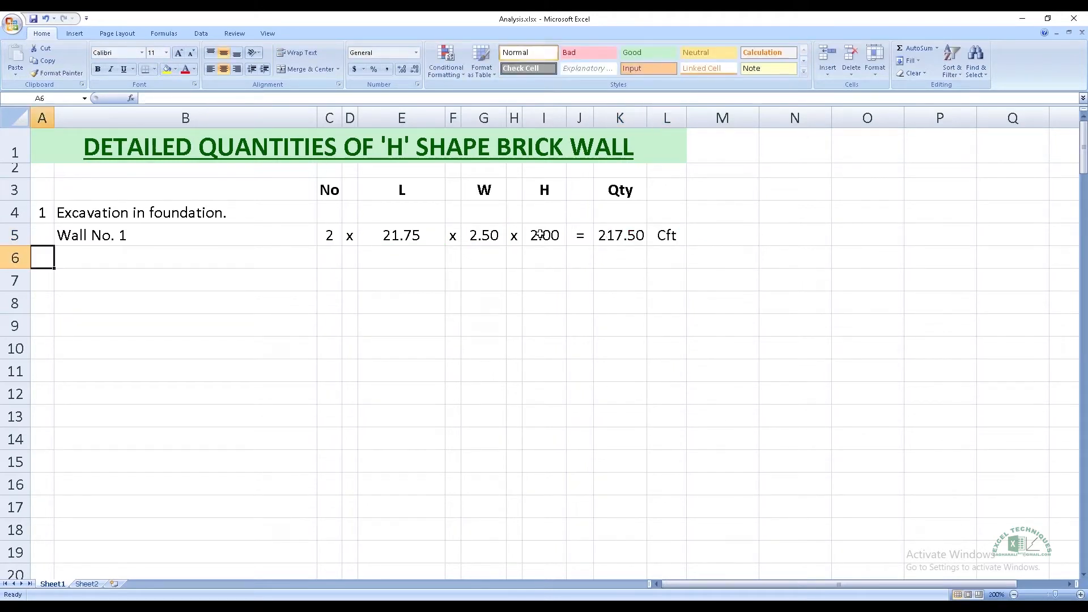
# Step: Start row 6 with the label "Wall No. 2", number 1 and an "x" separator
pyautogui.press('Right')
pyautogui.write('Wall No. 2')
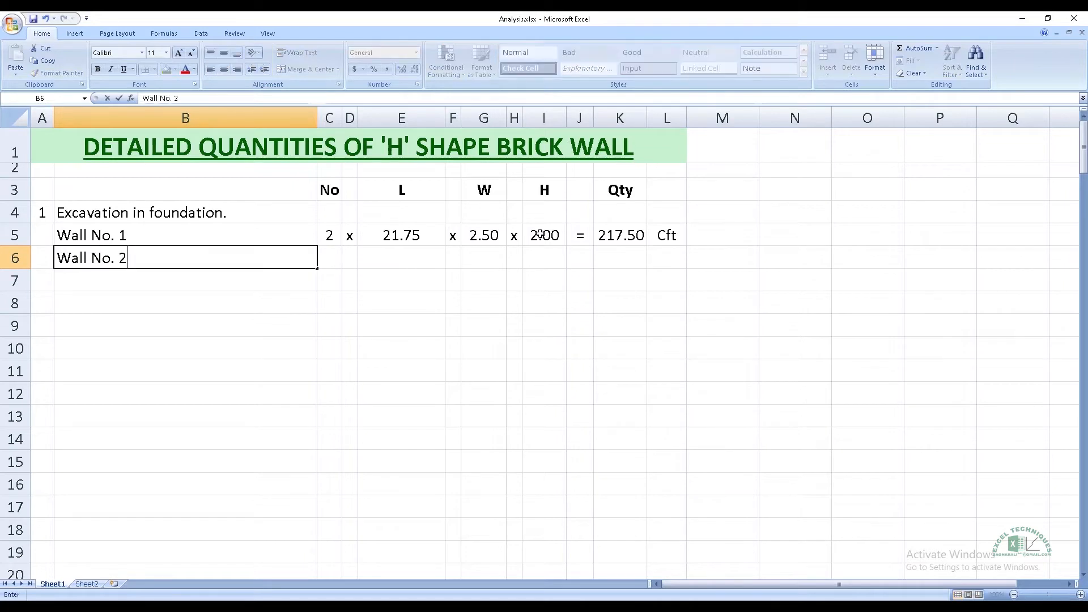
pyautogui.press('Tab')
pyautogui.write('1')
pyautogui.press('Tab')
pyautogui.write('x')
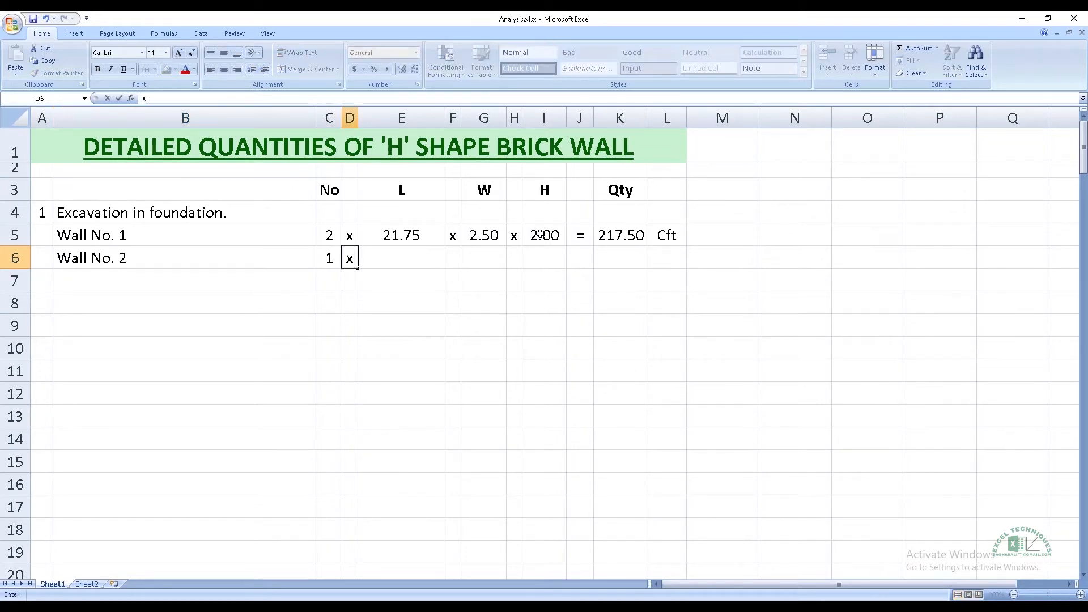
# Step: Enter Wall No. 2's excavation length in E6 as =15-2.5+0.75, followed by an "x" separator in F6
pyautogui.press('Tab')
pyautogui.write('=1')
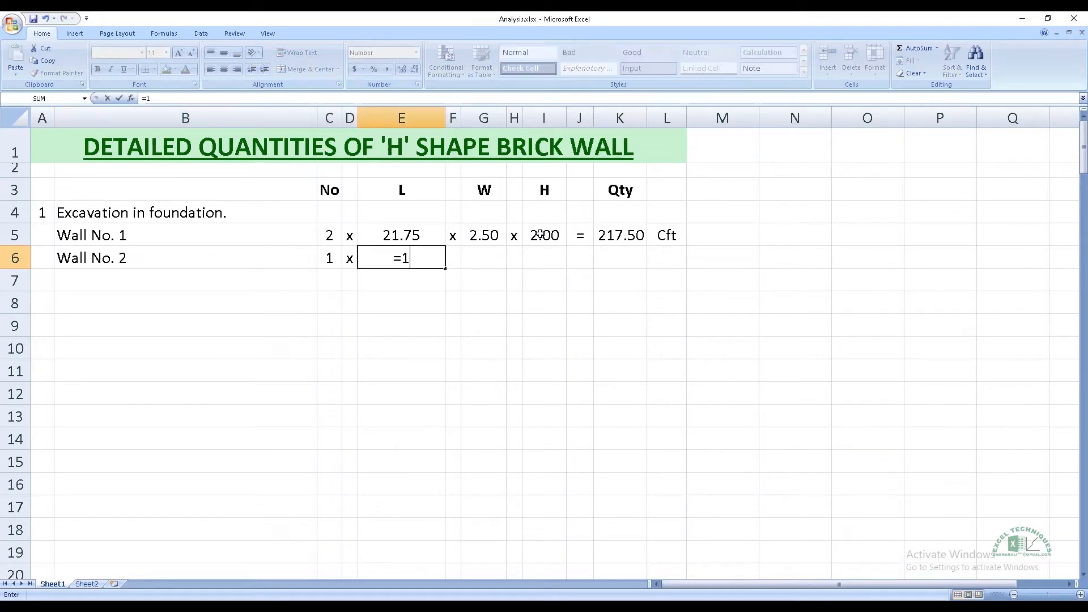
pyautogui.write('5-2.50+0.75')
pyautogui.press('Return')
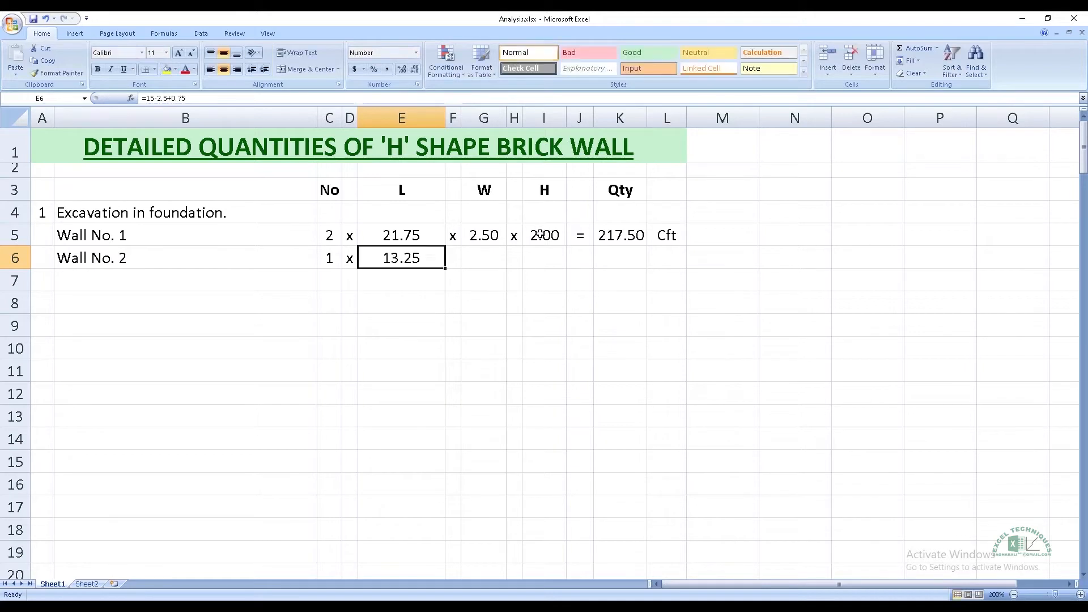
pyautogui.press('Right')
pyautogui.write('x')
# Step: Copy Wall No. 1's width, height and quantity cells G5:K5 into row 6 for Wall No. 2
pyautogui.press('Right')
pyautogui.press('Up')
pyautogui.hotkey('ctrl', 'shift', 'Right')
pyautogui.hotkey('shift', 'Left')
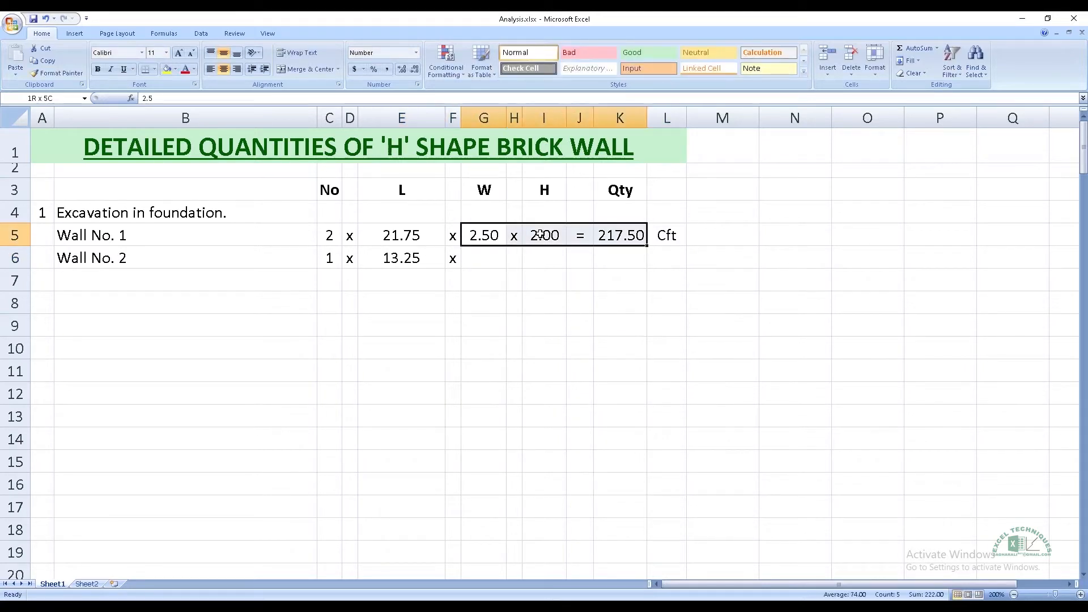
pyautogui.hotkey('ctrl', 'c')
pyautogui.press('Down')
pyautogui.hotkey('ctrl', 'v')
pyautogui.press('Right')
pyautogui.press('Right')
pyautogui.press('Right')
pyautogui.press('Right')
pyautogui.press('Right')
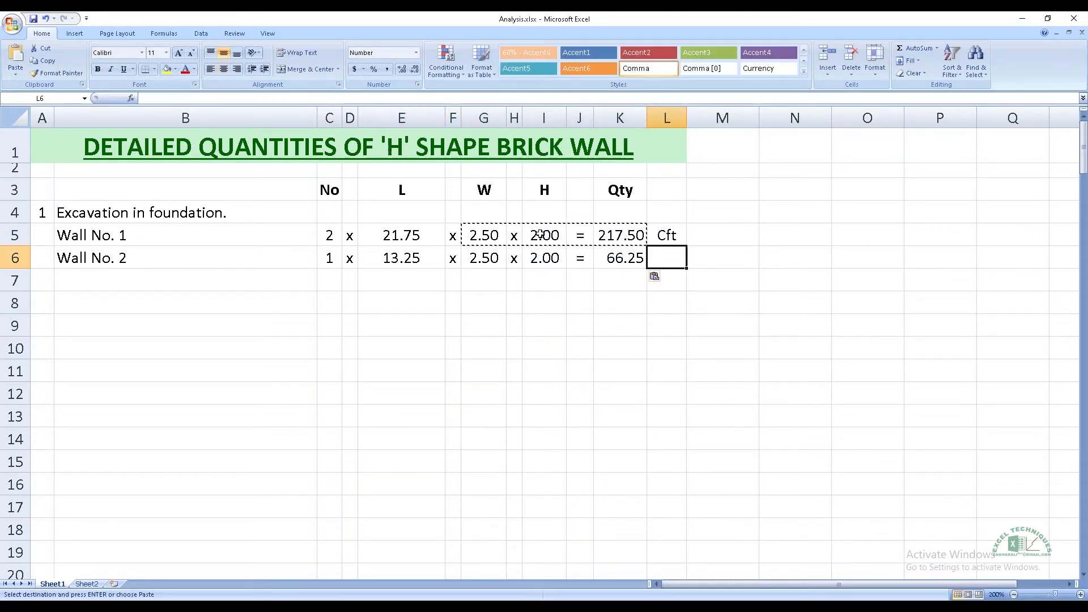
# Step: Enter a ditto mark as Wall No. 2's unit and add a "Total:" row in Cft beneath, with a border line above the sum
pyautogui.write('"')
pyautogui.press('Return')
pyautogui.press('Left')
pyautogui.press('Left')
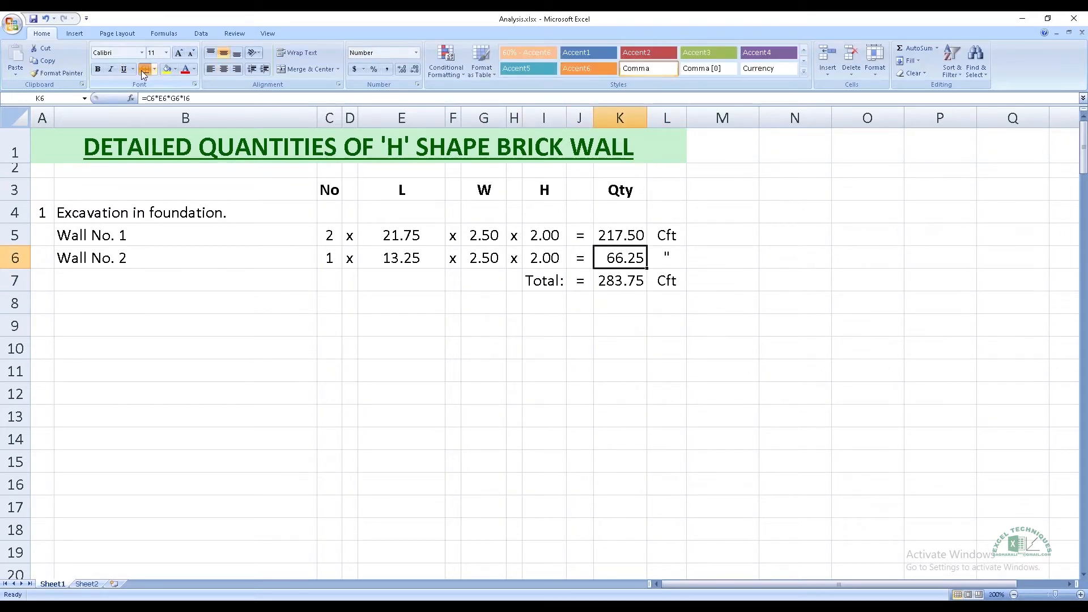
pyautogui.click(635, 282)
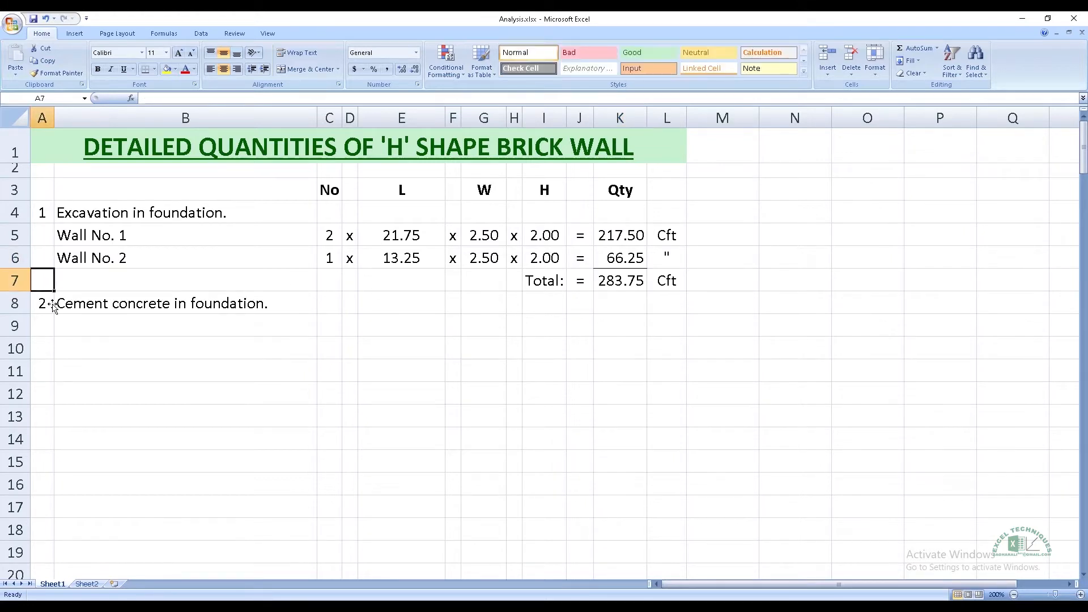
# Step: Under the cement concrete item, enter "Wall No. 1" in B9 and link its number in C9 to C5
pyautogui.press('Down')
pyautogui.press('Down')
pyautogui.press('Right')
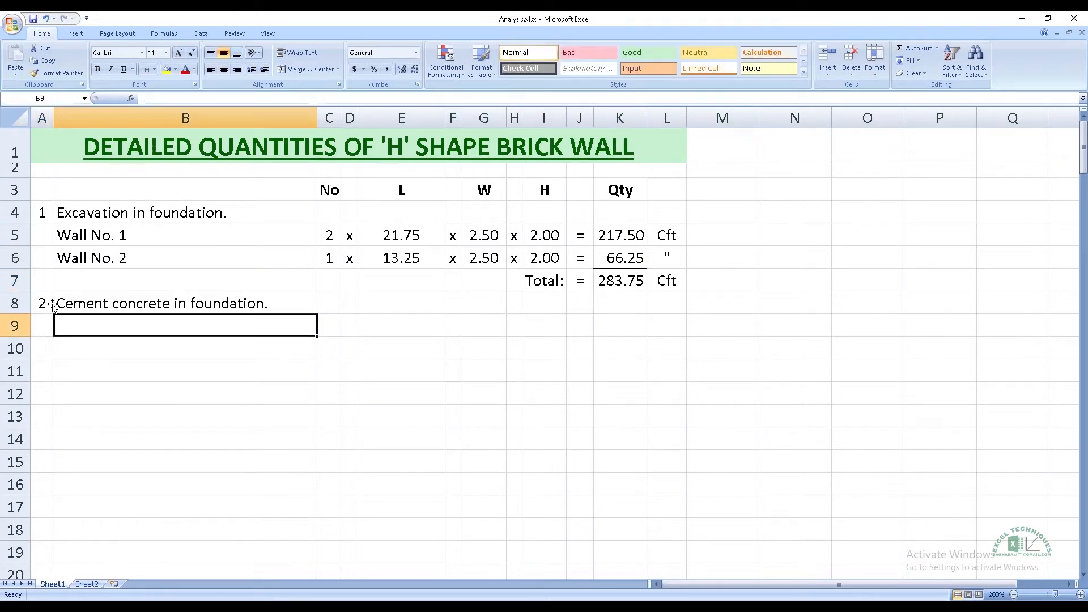
pyautogui.write('Wall No. 1')
pyautogui.press('Tab')
pyautogui.write('=')
pyautogui.press('Up')
pyautogui.press('Up')
pyautogui.press('Up')
pyautogui.press('Up')
pyautogui.press('Return')
pyautogui.press('Up')
pyautogui.press('Right')
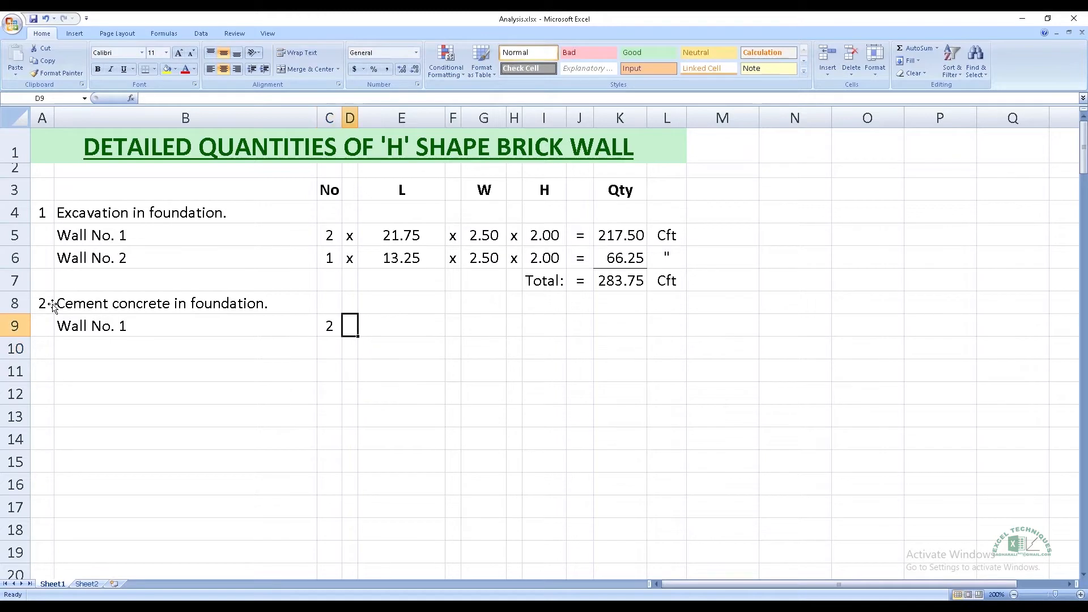
# Step: Link the cement concrete length of Wall No. 1 in E9 to E5, with "x" separators in D9 and F9
pyautogui.write('x')
pyautogui.press('Tab')
pyautogui.write('=')
pyautogui.press('Up')
pyautogui.press('Up')
pyautogui.press('Up')
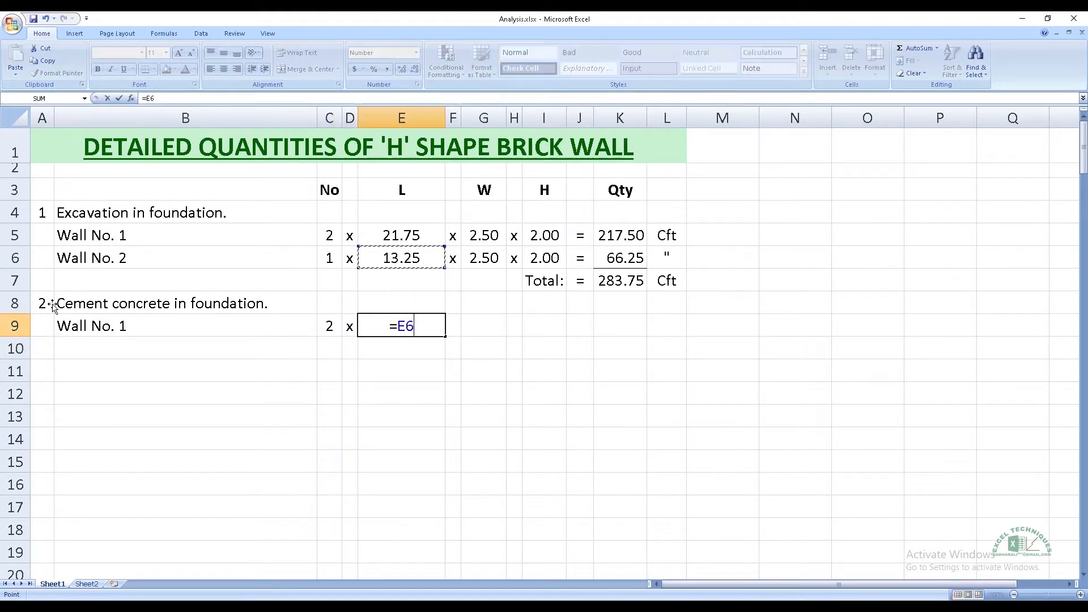
pyautogui.press('Up')
pyautogui.press('Return')
pyautogui.press('Up')
pyautogui.press('Right')
pyautogui.write('x')
pyautogui.press('Tab')
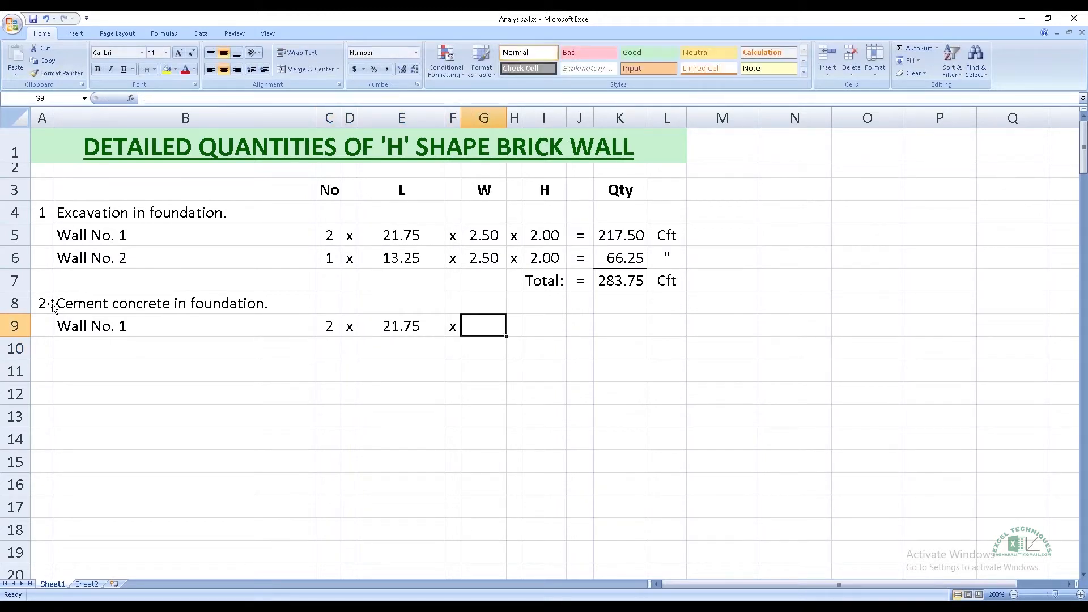
# Step: Link the cement concrete width of Wall No. 1 in G9 to the excavation width in G5
pyautogui.write('=')
pyautogui.press('Up')
pyautogui.press('Up')
pyautogui.press('Up')
pyautogui.press('Up')
pyautogui.press('Return')
pyautogui.press('Up')
pyautogui.press('Right')
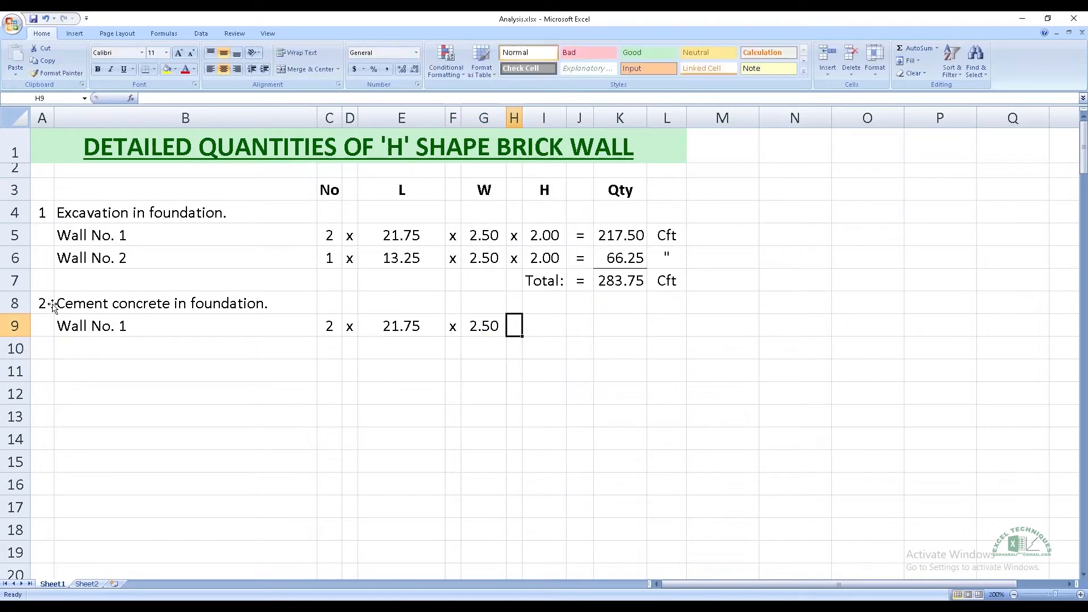
# Step: Enter 0.75 as Wall No. 1's cement concrete height in I9, with an "x" separator in H9
pyautogui.write('x')
pyautogui.press('Tab')
pyautogui.write('0.75')
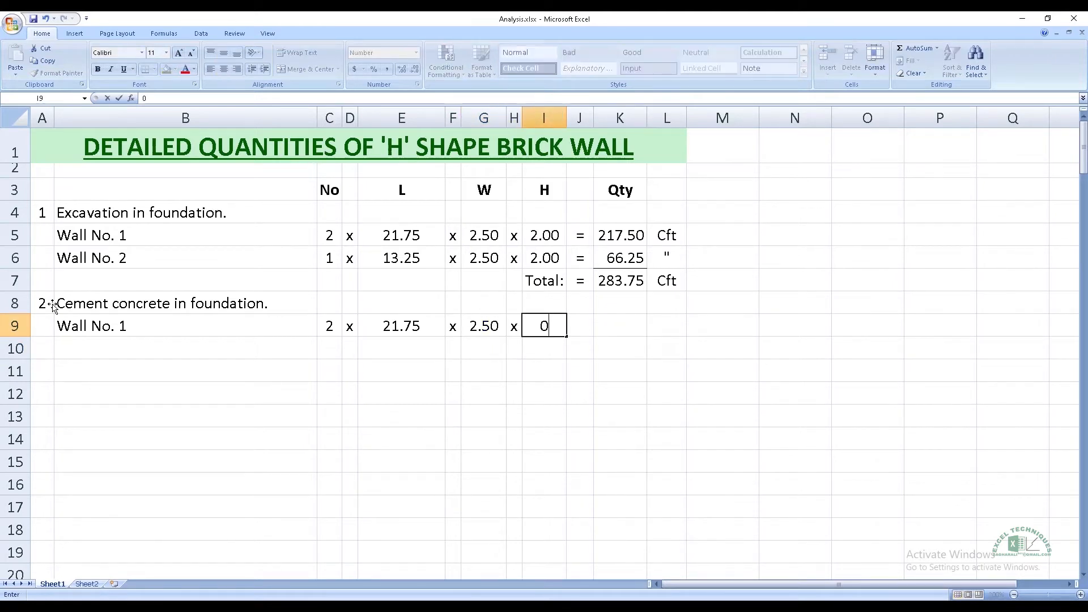
pyautogui.press('Right')
# Step: Copy the equals sign, quantity formula and Cft unit from J5:L5 into J9:L9 for the concrete of Wall No. 1
pyautogui.press('Up')
pyautogui.press('Up')
pyautogui.press('Up')
pyautogui.press('Up')
pyautogui.hotkey('shift', 'Right')
pyautogui.hotkey('shift', 'Right')
pyautogui.hotkey('ctrl', 'c')
pyautogui.press('Down')
pyautogui.press('Down')
pyautogui.press('Down')
pyautogui.press('Down')
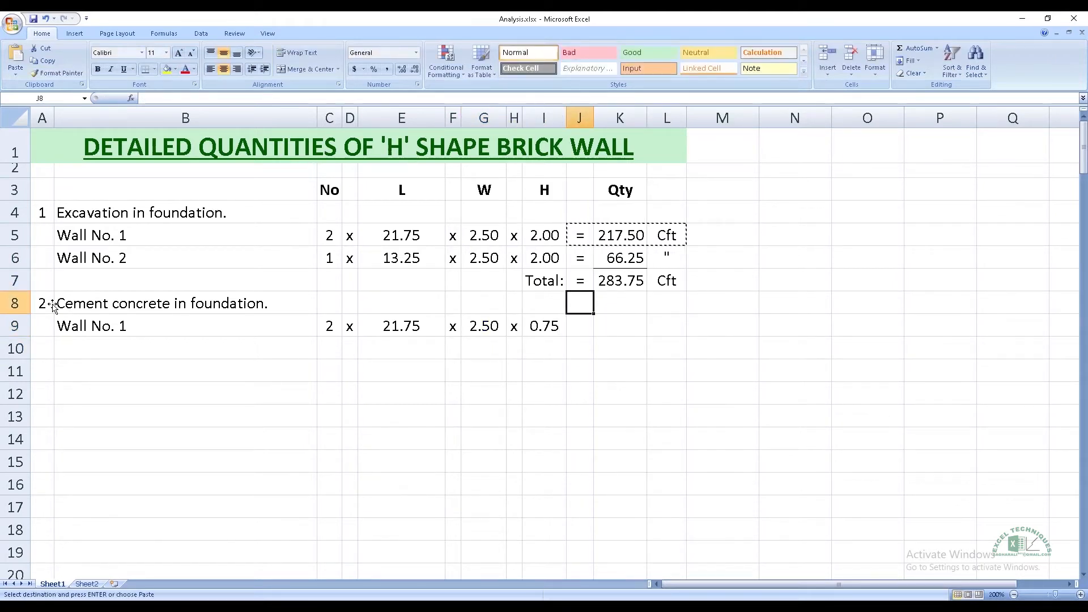
pyautogui.hotkey('ctrl', 'v')
pyautogui.press('Escape')
pyautogui.press('Down')
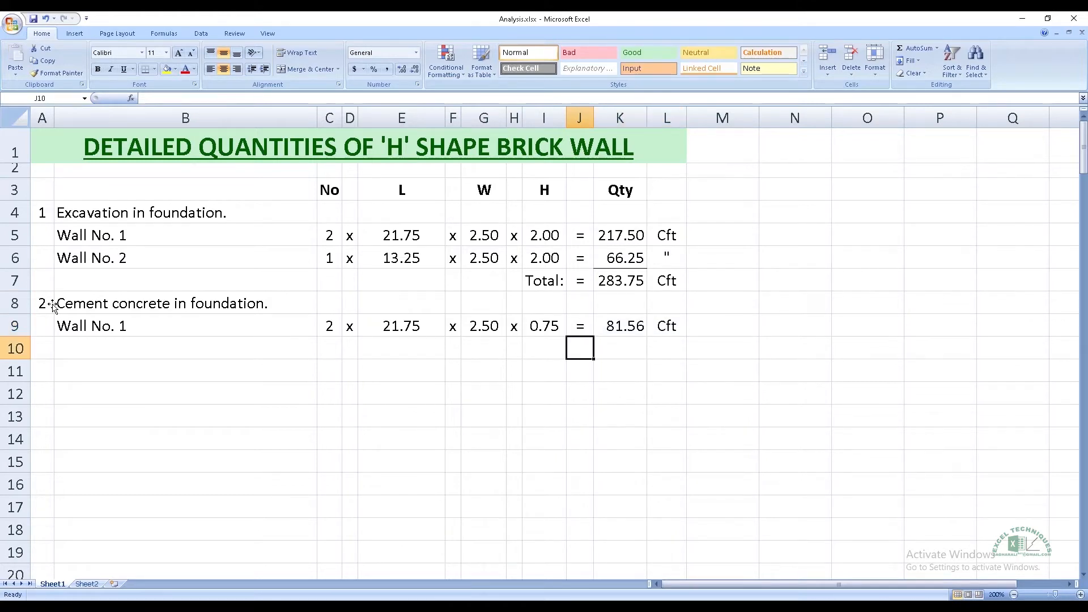
# Step: Enter "Wall No. 2" in B10 under the cement concrete item
pyautogui.press('Left')
pyautogui.press('Left')
pyautogui.press('Left')
pyautogui.press('Left')
pyautogui.press('Left')
pyautogui.press('Left')
pyautogui.press('Left')
pyautogui.press('Left')
pyautogui.write('Wall No. 2')
pyautogui.press('Tab')
# Step: Copy Wall No. 1's number, dimensions and quantity formula from C9:K9 into row 10 for Wall No. 2
pyautogui.press('Up')
pyautogui.hotkey('shift', 'Right')
pyautogui.hotkey('shift', 'Right')
pyautogui.hotkey('shift', 'Right')
pyautogui.hotkey('shift', 'Right')
pyautogui.hotkey('shift', 'Right')
pyautogui.hotkey('shift', 'Right')
pyautogui.hotkey('shift', 'Right')
pyautogui.hotkey('shift', 'Right')
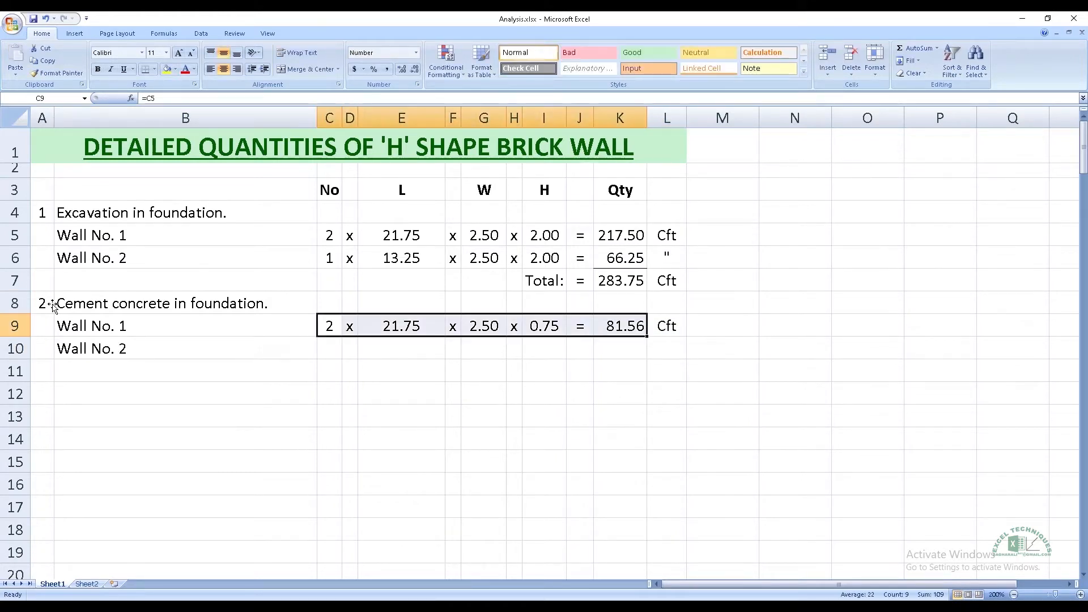
pyautogui.hotkey('ctrl', 'c')
pyautogui.press('Down')
pyautogui.hotkey('ctrl', 'v')
pyautogui.press('Escape')
# Step: Enter a ditto mark as the unit of Wall No. 2's concrete quantity in L10
pyautogui.press('Right')
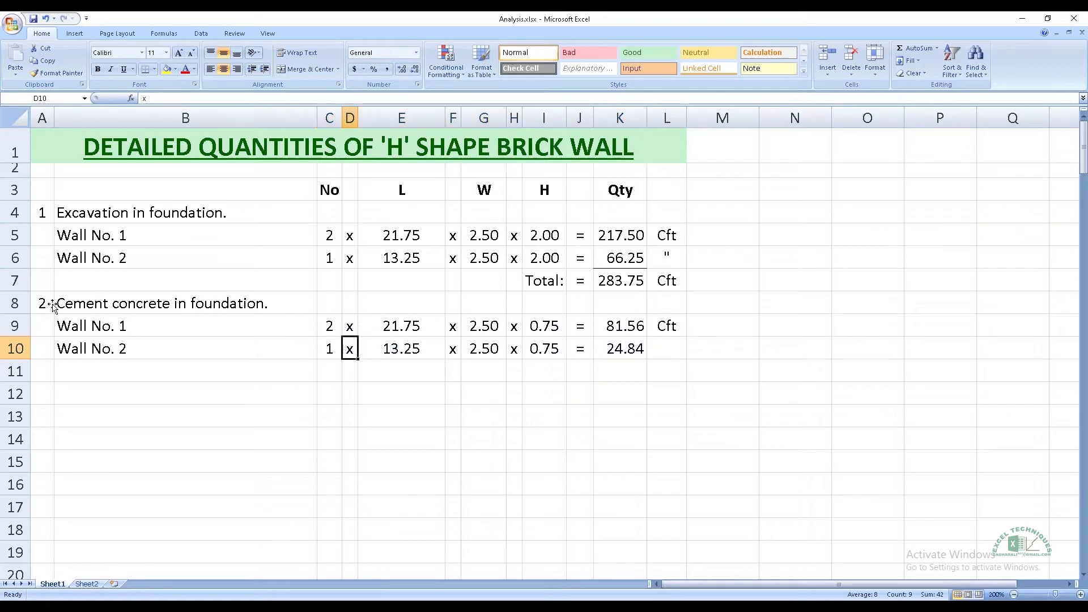
pyautogui.press('Right')
pyautogui.press('Right')
pyautogui.press('Right')
pyautogui.press('Right')
pyautogui.press('Right')
pyautogui.press('Right')
pyautogui.press('Right')
pyautogui.press('Right')
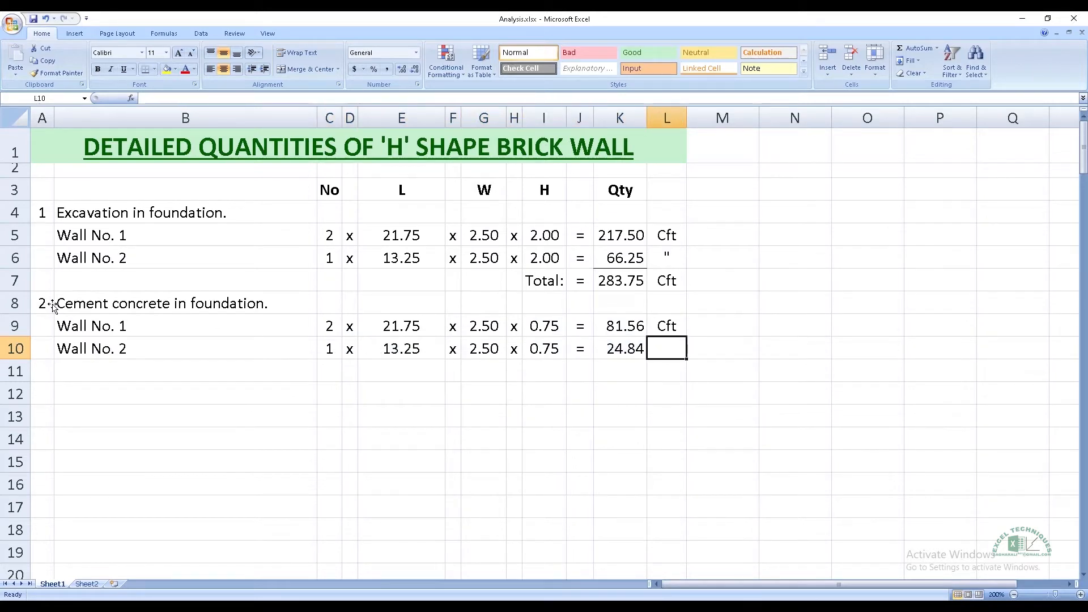
pyautogui.write('"')
pyautogui.press('Return')
# Step: Add a "Total:" row in row 11 that sums the cement concrete quantities, with "=" in J11 and Cft as the unit
pyautogui.press('Left')
pyautogui.press('Left')
pyautogui.press('Left')
pyautogui.write('Total:')
pyautogui.press('Tab')
pyautogui.write('=')
pyautogui.press('Tab')
pyautogui.hotkey('alt', '=')
pyautogui.press('Tab')
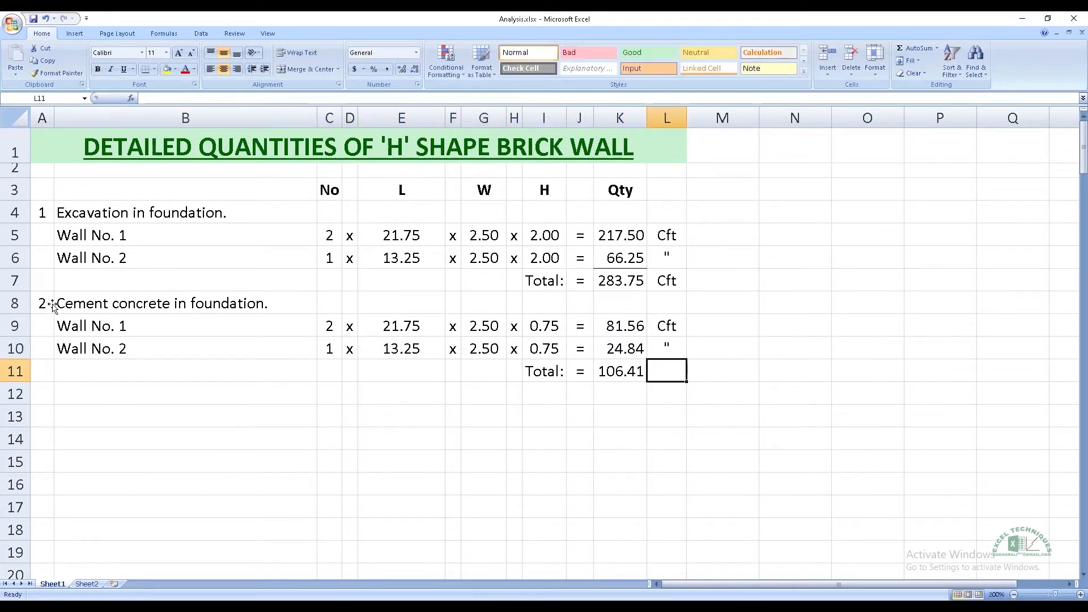
pyautogui.write('Cft')
# Step: Add a border line beneath Wall No. 2's concrete quantity in K10, above the total
pyautogui.press('Up')
pyautogui.press('Left')
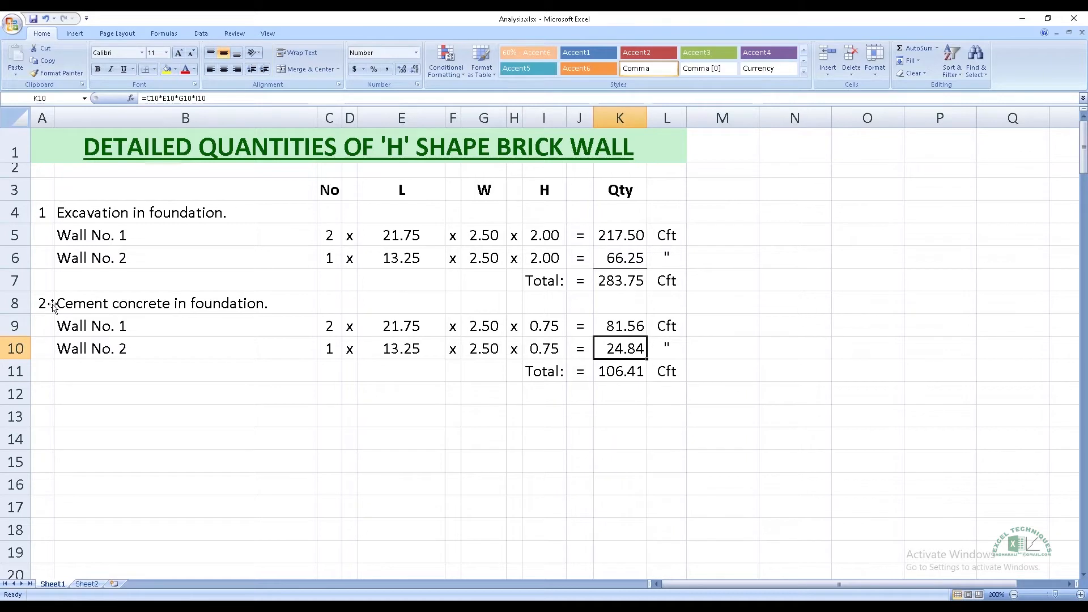
pyautogui.click(141, 67)
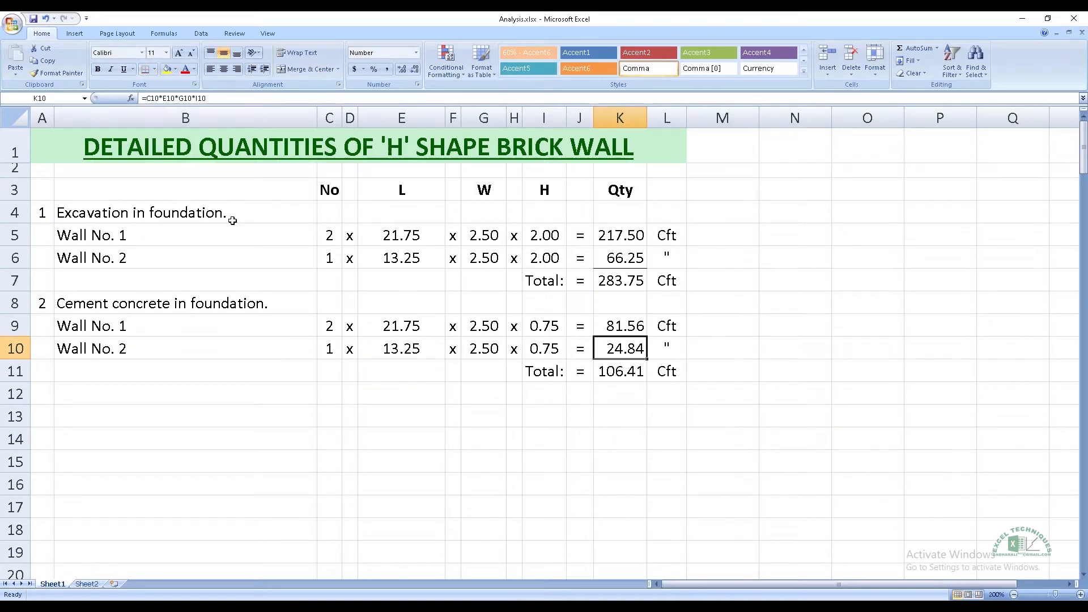
pyautogui.click(624, 392)
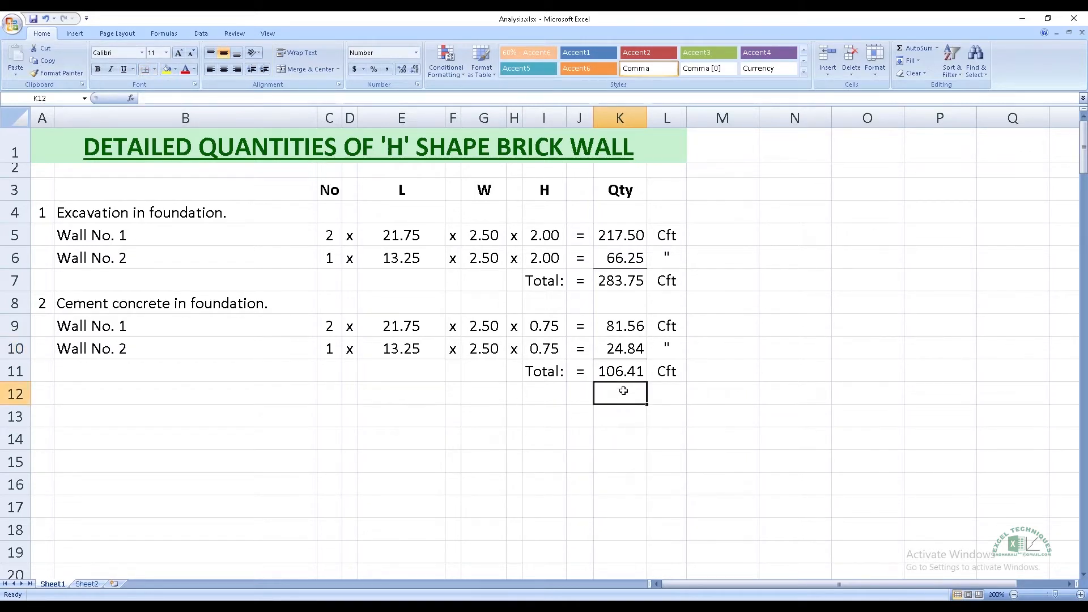
# Step: Enter item 3, "Brick work in foundation & Plinth.", in row 12 and label B13 "Wall No. 1 1st Step"
pyautogui.click(35, 395)
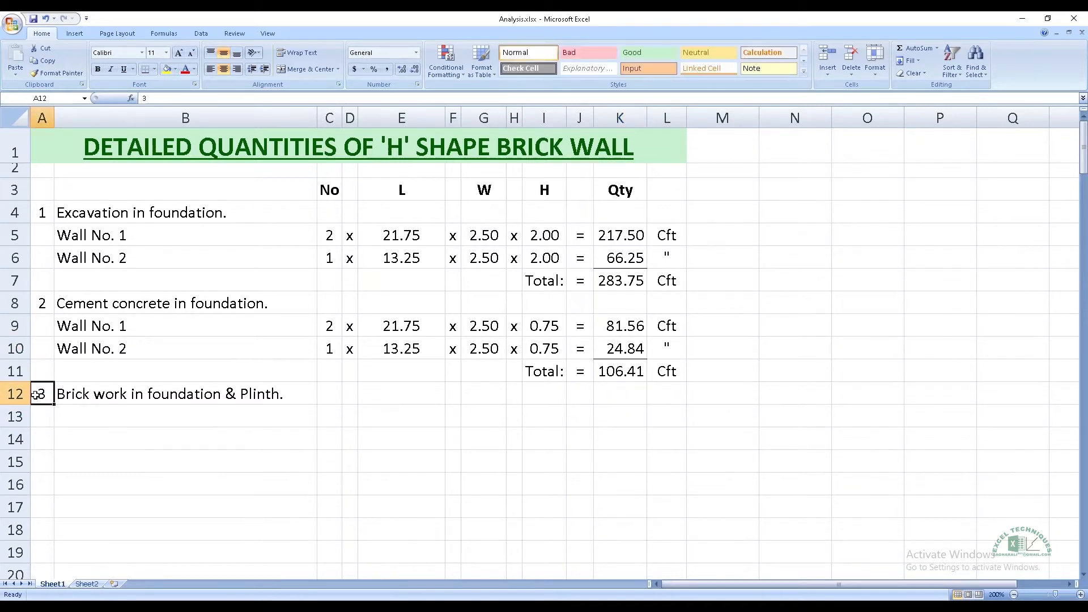
pyautogui.press('Down')
pyautogui.press('Right')
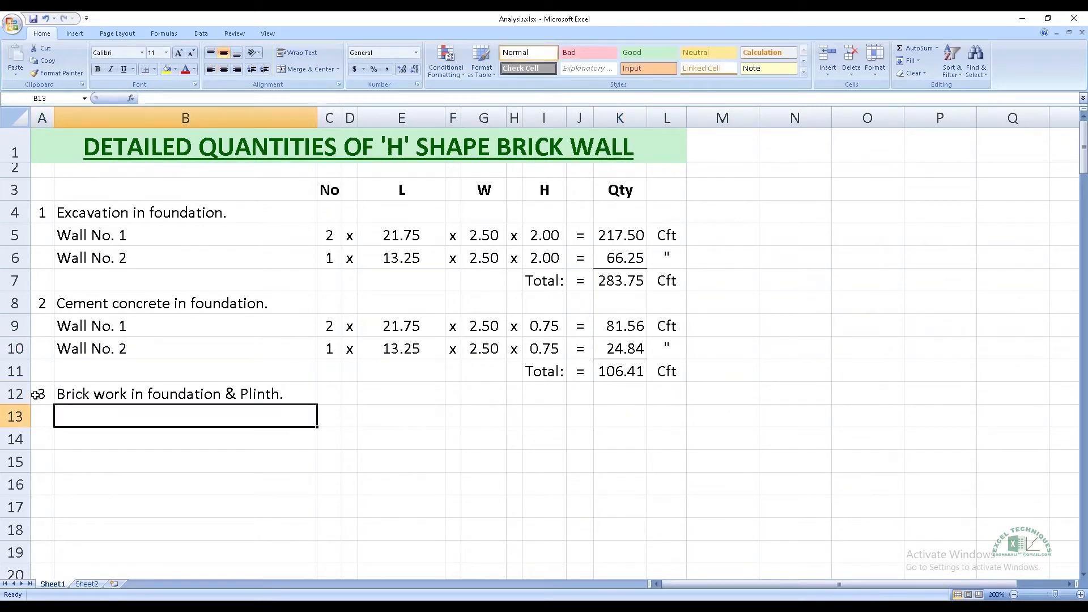
pyautogui.write('Wall NO.')
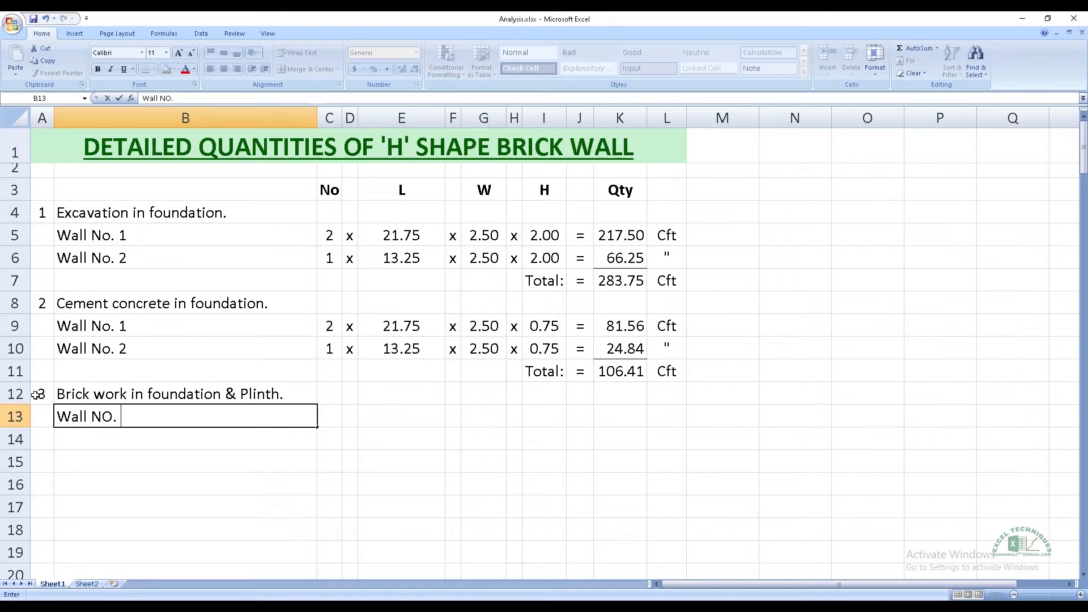
pyautogui.press('BackSpace')
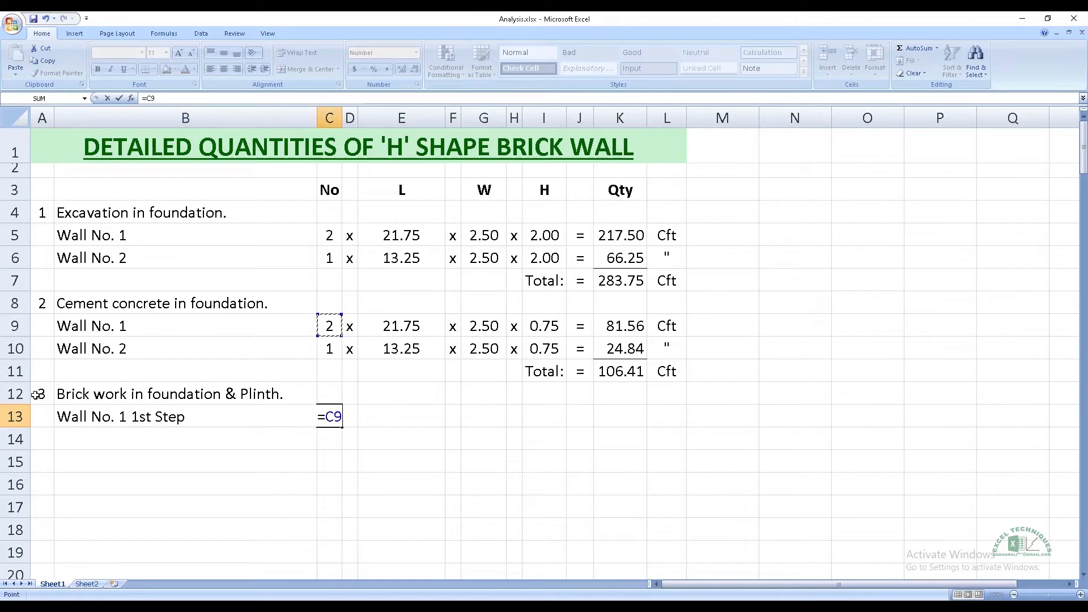
# Step: Link the brick work number of Wall No. 1 in C13 to C9, with an "x" separator in D13
pyautogui.press('Return')
pyautogui.press('Up')
pyautogui.press('Right')
pyautogui.press('Right')
pyautogui.write('x')
pyautogui.press('Tab')
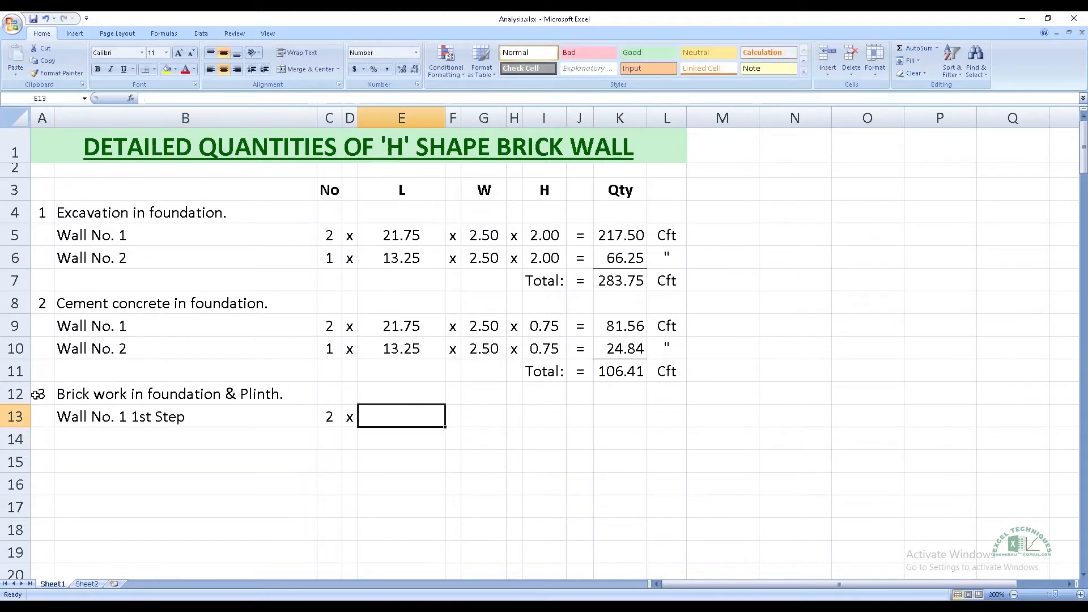
# Step: Enter the 1st step's length in E13 as =20+1.5-0.75 and its width in G13 as 1.5, with an "x" between them
pyautogui.write('=20+')
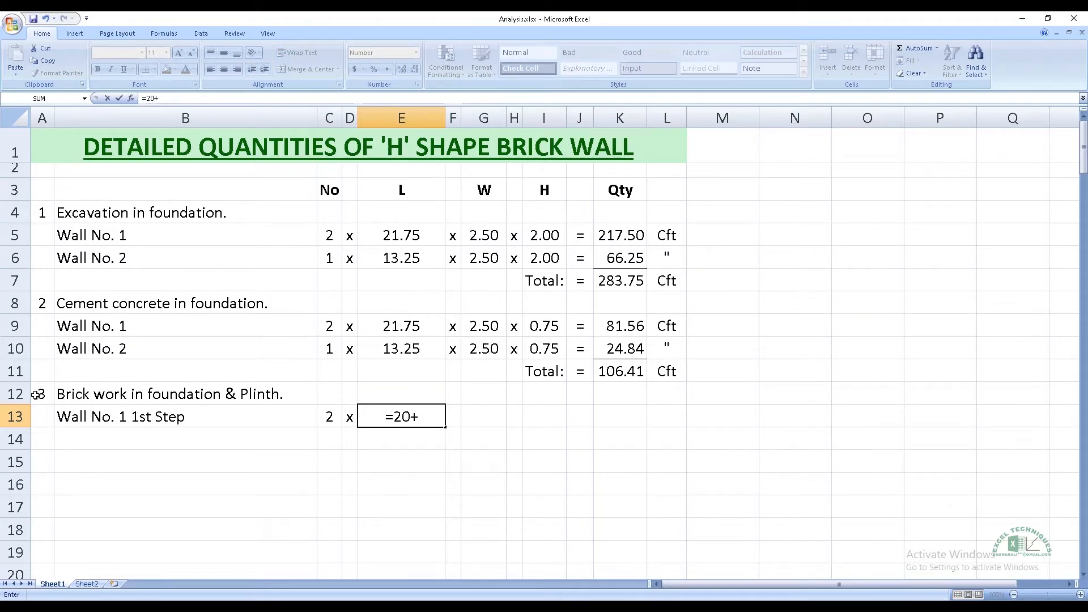
pyautogui.write('1.5-0.75')
pyautogui.press('Tab')
pyautogui.write('x')
pyautogui.press('Tab')
pyautogui.write('1.5')
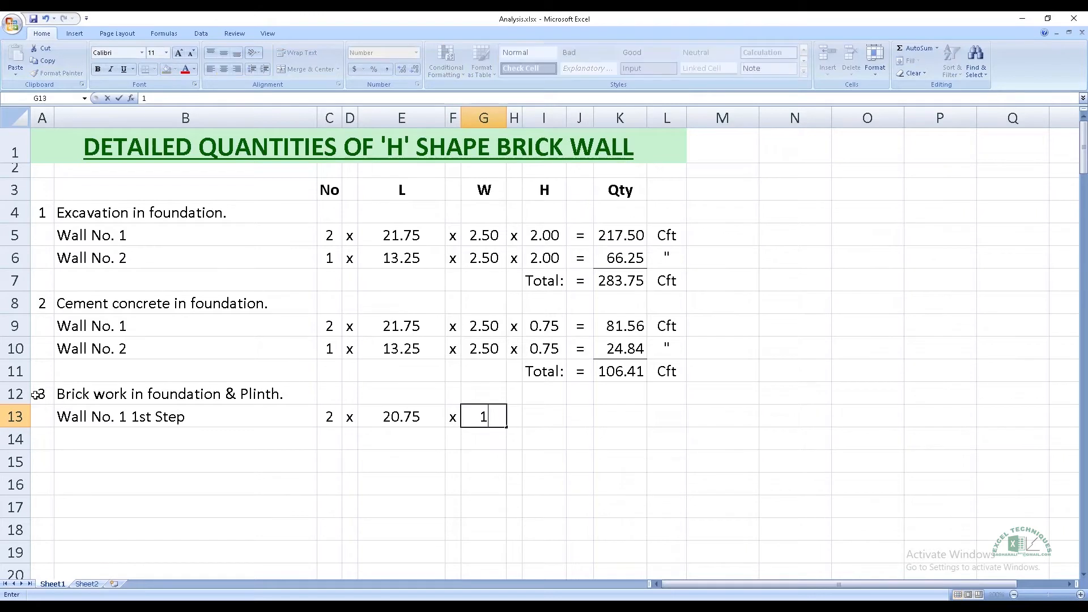
pyautogui.press('Tab')
# Step: Enter 0.5 as the 1st step's height in I13, with an "x" separator in H13
pyautogui.write('.')
pyautogui.press('BackSpace')
pyautogui.write('x')
pyautogui.press('Tab')
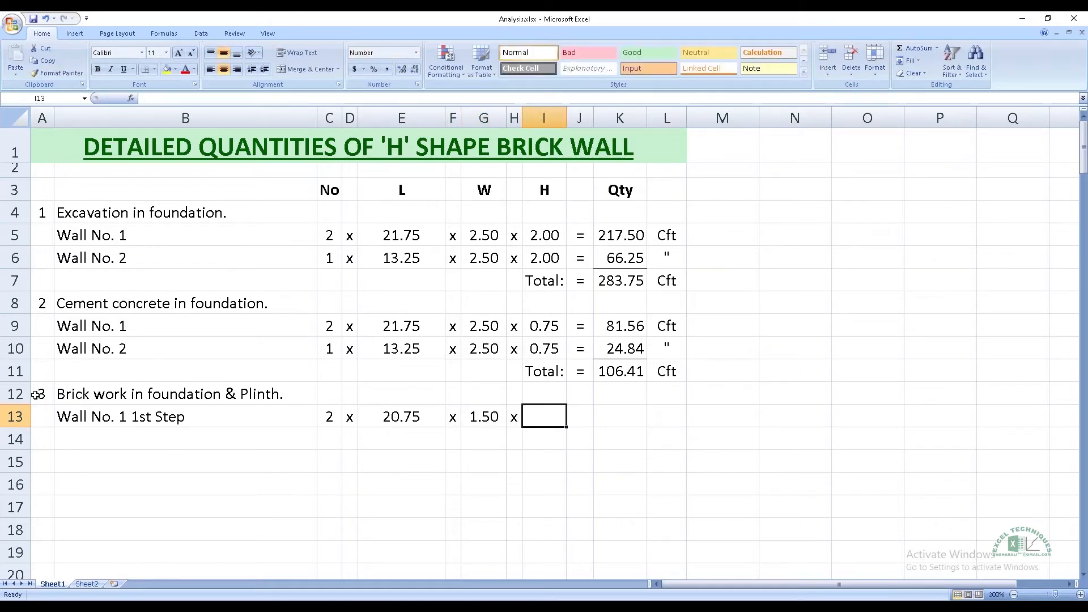
pyautogui.write('0.5')
pyautogui.press('Tab')
# Step: Copy the equals sign, quantity formula and Cft unit from J9:L9 into J13:L13 for the 1st step
pyautogui.press('Up')
pyautogui.press('Up')
pyautogui.press('Up')
pyautogui.press('Up')
pyautogui.hotkey('shift', 'Right')
pyautogui.hotkey('shift', 'Right')
pyautogui.hotkey('ctrl', 'c')
pyautogui.press('Down')
pyautogui.press('Down')
pyautogui.press('Down')
pyautogui.press('Down')
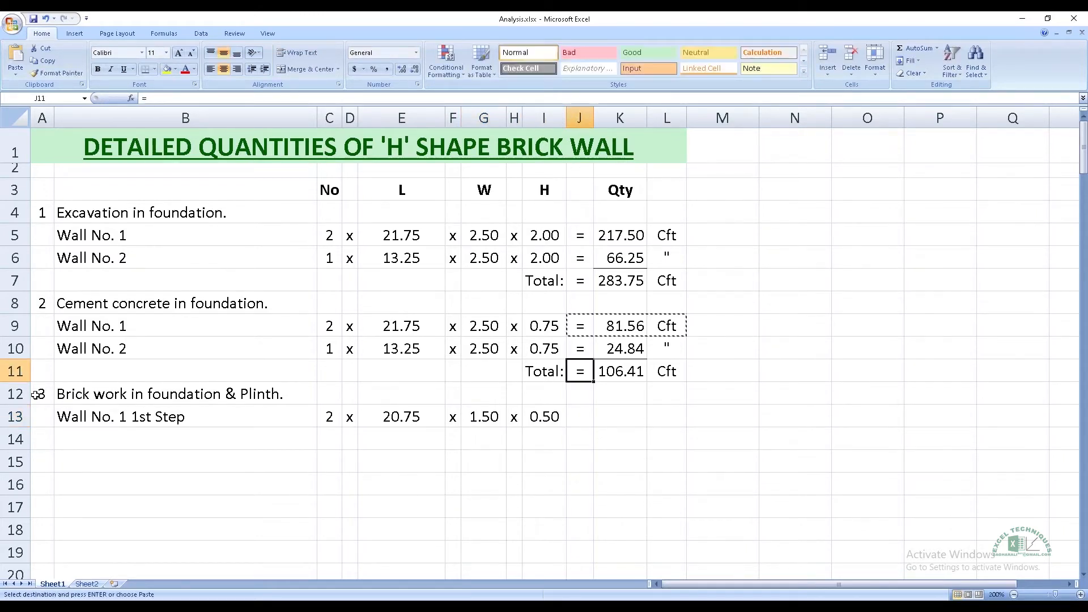
pyautogui.press('Return')
# Step: Label B14 with a ditto mark and "2nd step", and link its number in C14 to C13, with an "x" in D14
pyautogui.press('Down')
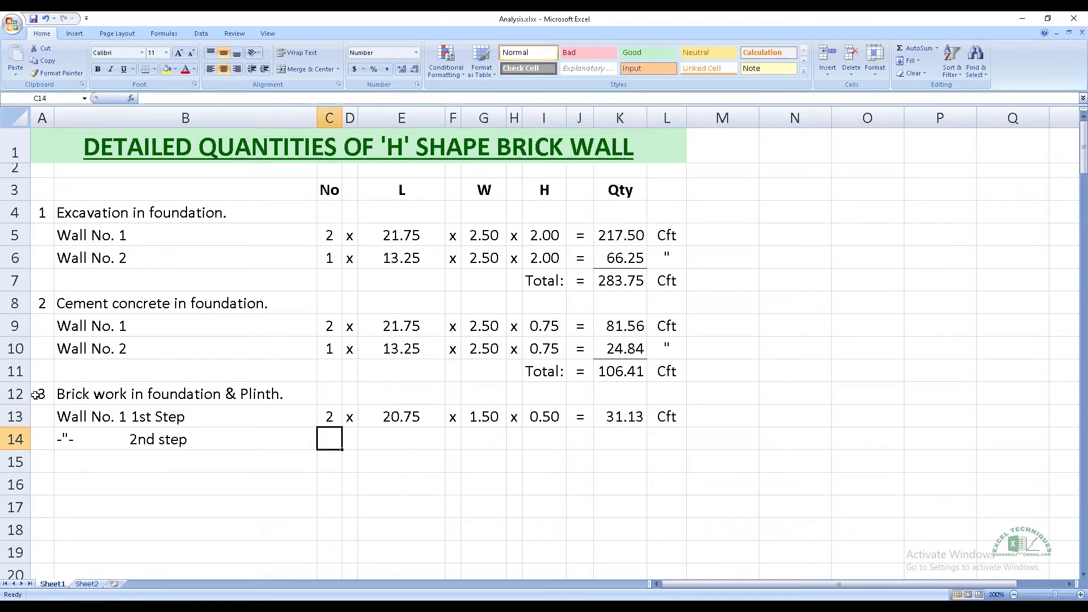
pyautogui.write('=')
pyautogui.press('Up')
pyautogui.press('Return')
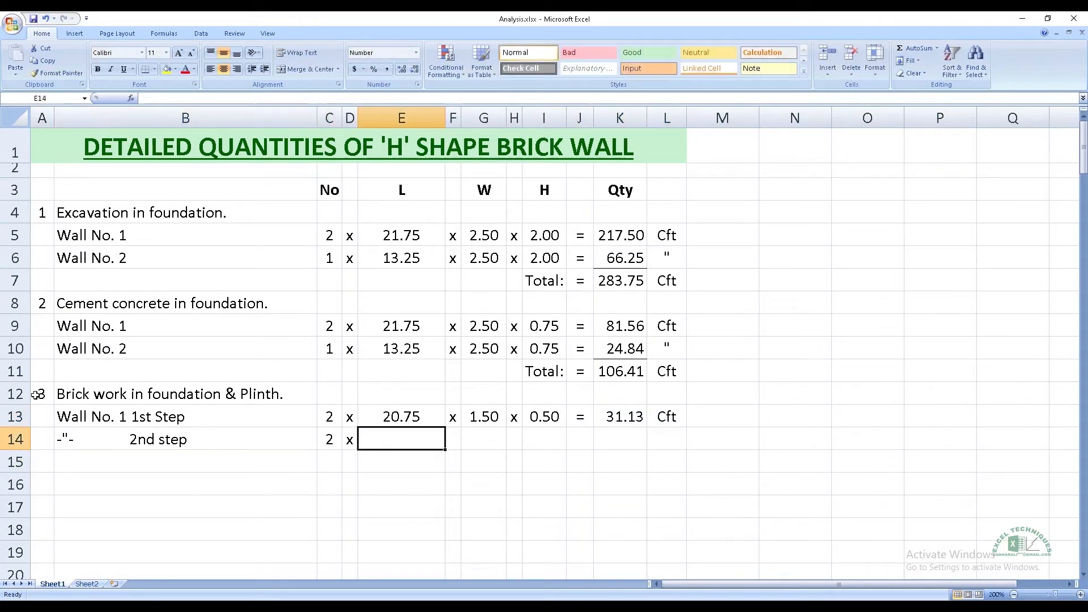
# Step: Set the 2nd step's length in E14 to =E13-0.375 and show it with three decimal places
pyautogui.write('=')
pyautogui.press('Up')
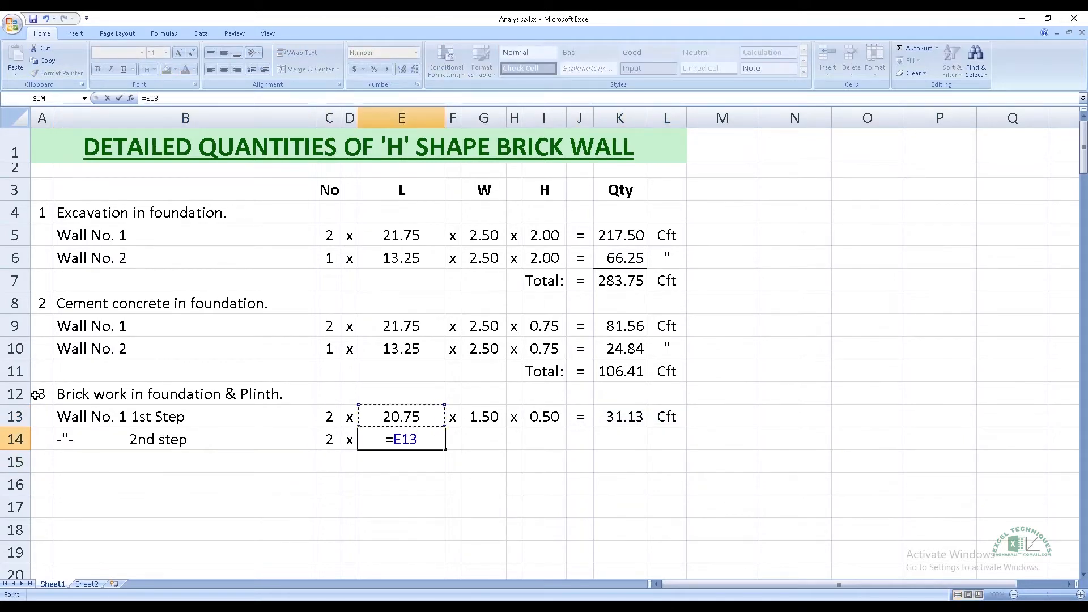
pyautogui.write('-0.')
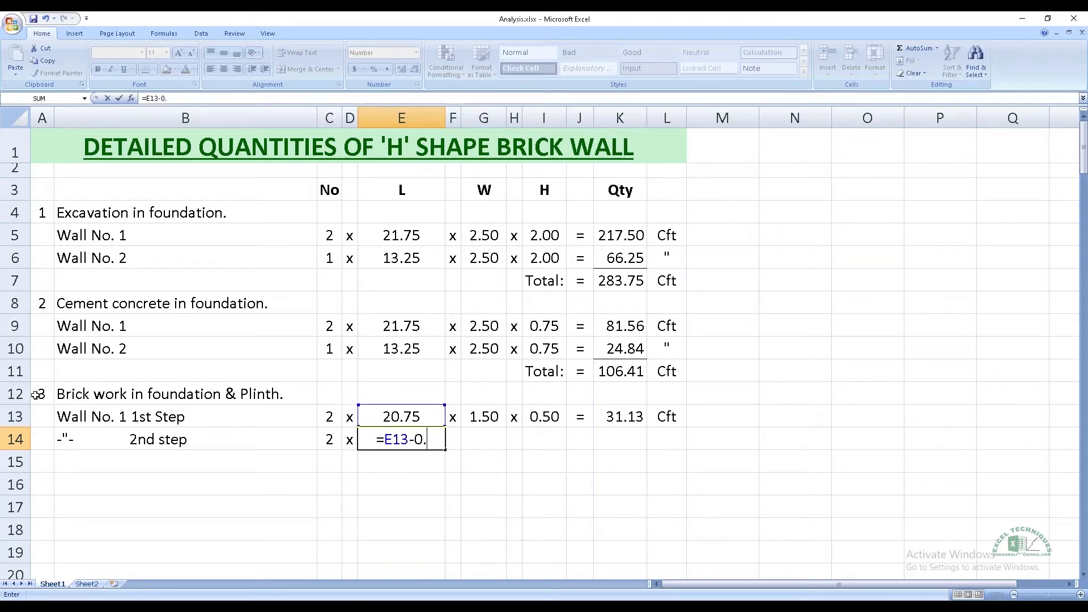
pyautogui.write('375')
pyautogui.hotkey('ctrl', 'Return')
pyautogui.click(406, 69)
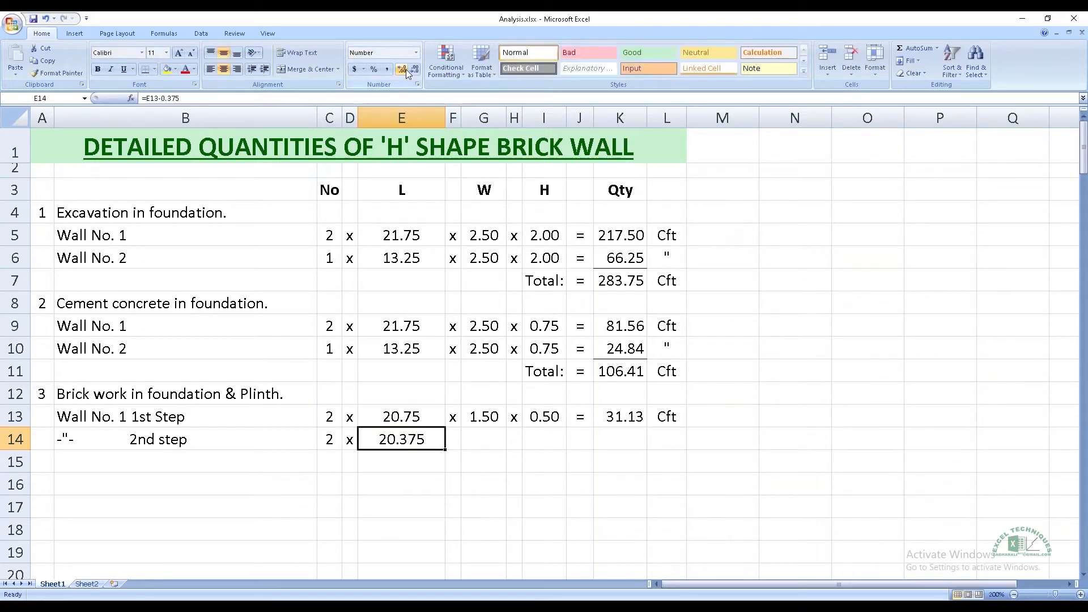
# Step: Copy the length formula from E14 into G14 as the 2nd step's width, and put an "x" separator in F14
pyautogui.hotkey('ctrl', 'c')
pyautogui.press('Right')
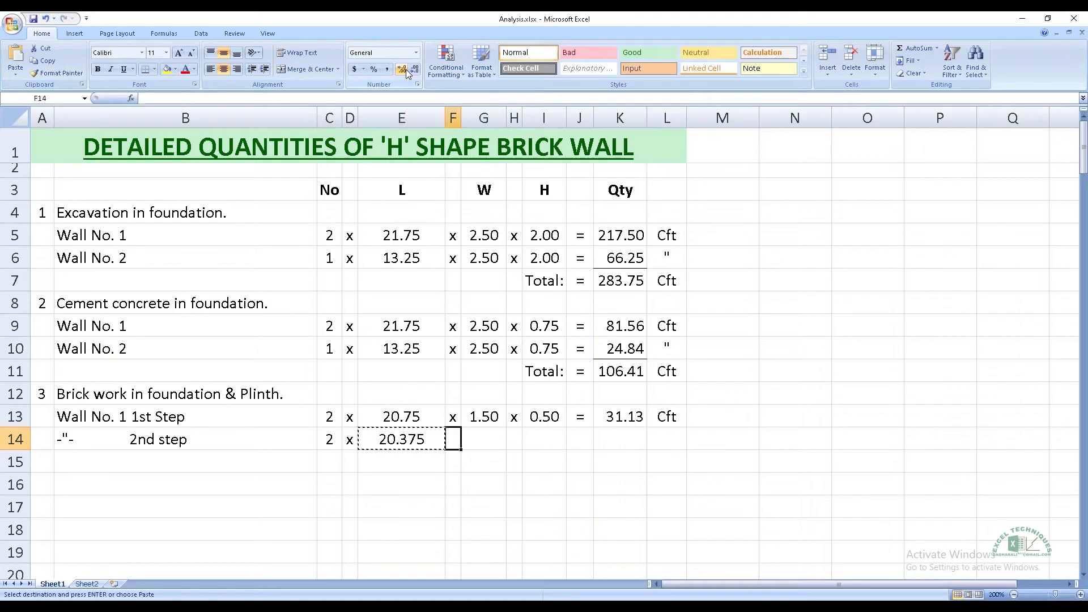
pyautogui.press('Right')
pyautogui.hotkey('ctrl', 'v')
pyautogui.press('Left')
pyautogui.write('x')
pyautogui.press('Right')
pyautogui.press('Right')
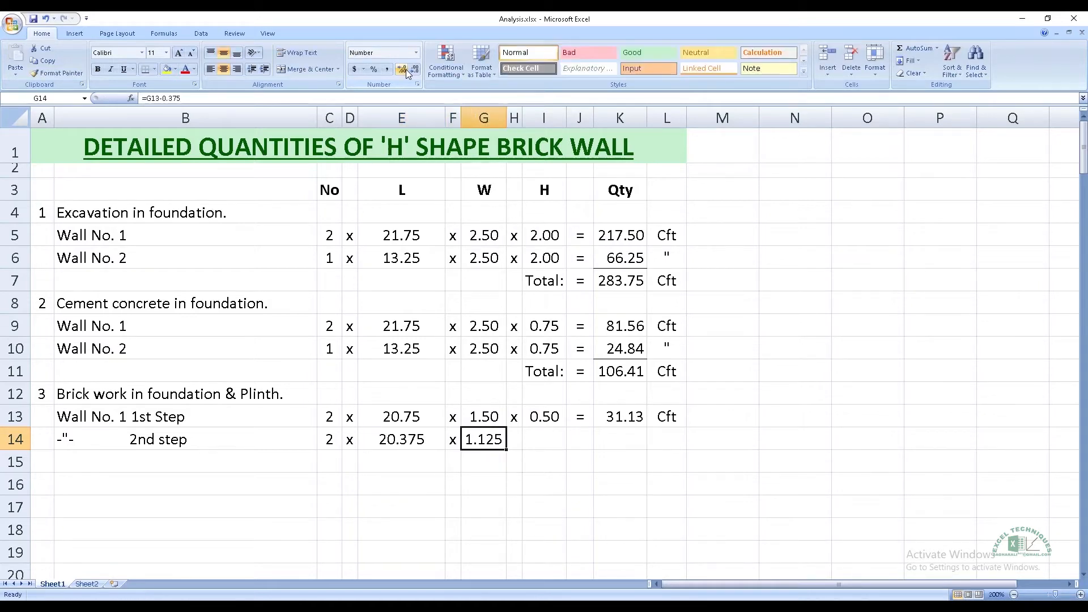
# Step: Complete the 2nd step's row with an "x", a height of 0.5, the quantity formula and a ditto mark as unit
pyautogui.write('x')
pyautogui.press('Right')
pyautogui.write('0.5')
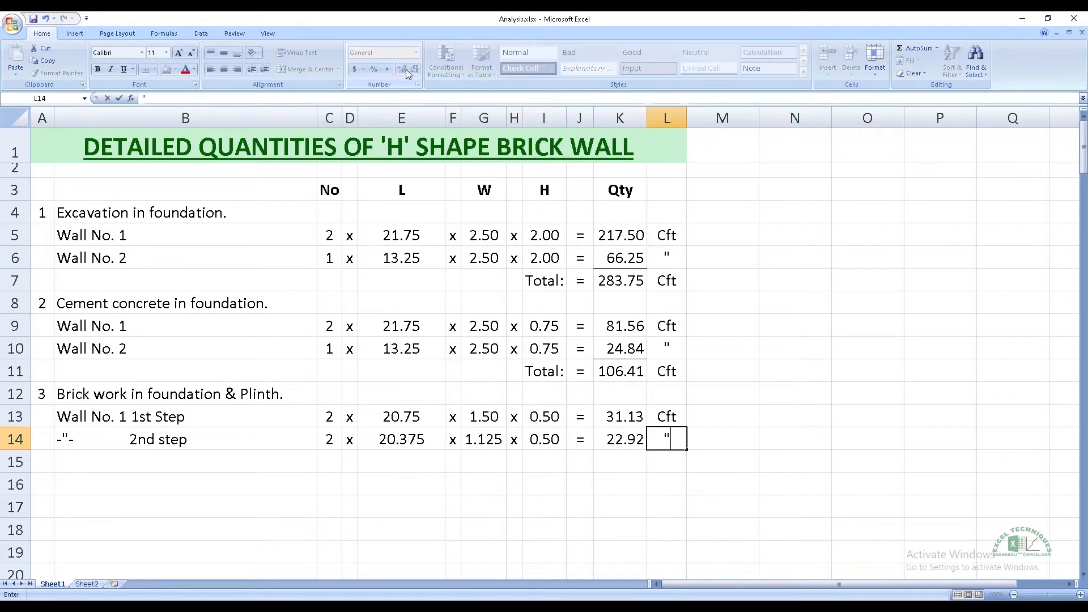
pyautogui.press('Return')
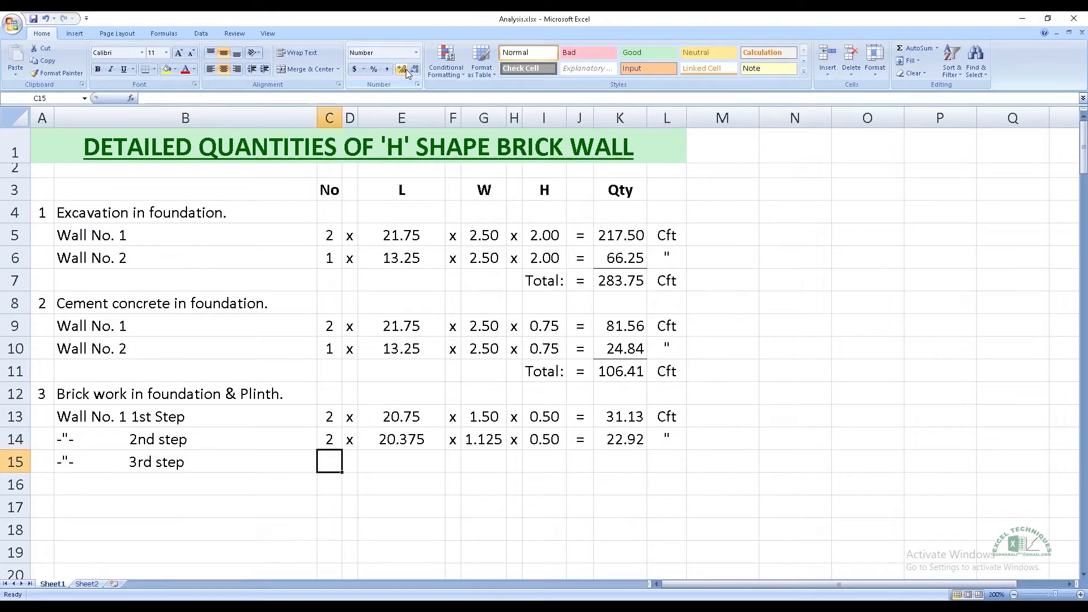
# Step: Label B15 with a ditto mark and "3rd step", and link its number in C15 to C14, with an "x" in D15
pyautogui.write('=')
pyautogui.press('Up')
pyautogui.hotkey('ctrl', 'Return')
pyautogui.press('Right')
pyautogui.write('x')
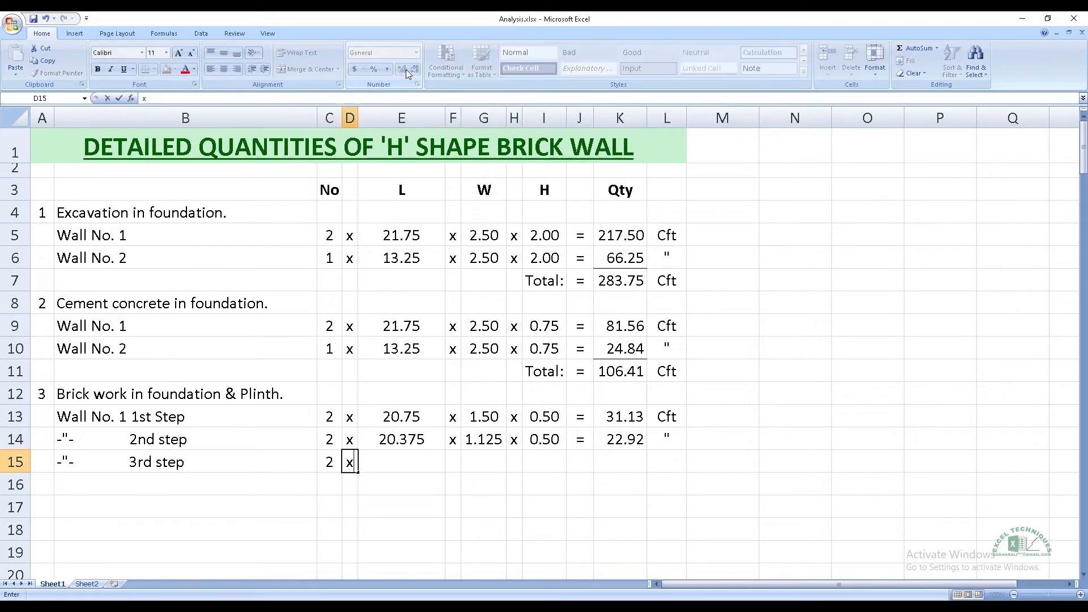
# Step: Copy the length formula from E14 into E15, show it with two decimal places, and put an "x" in F15
pyautogui.press('Right')
pyautogui.press('Up')
pyautogui.hotkey('ctrl', 'c')
pyautogui.press('Down')
pyautogui.press('Return')
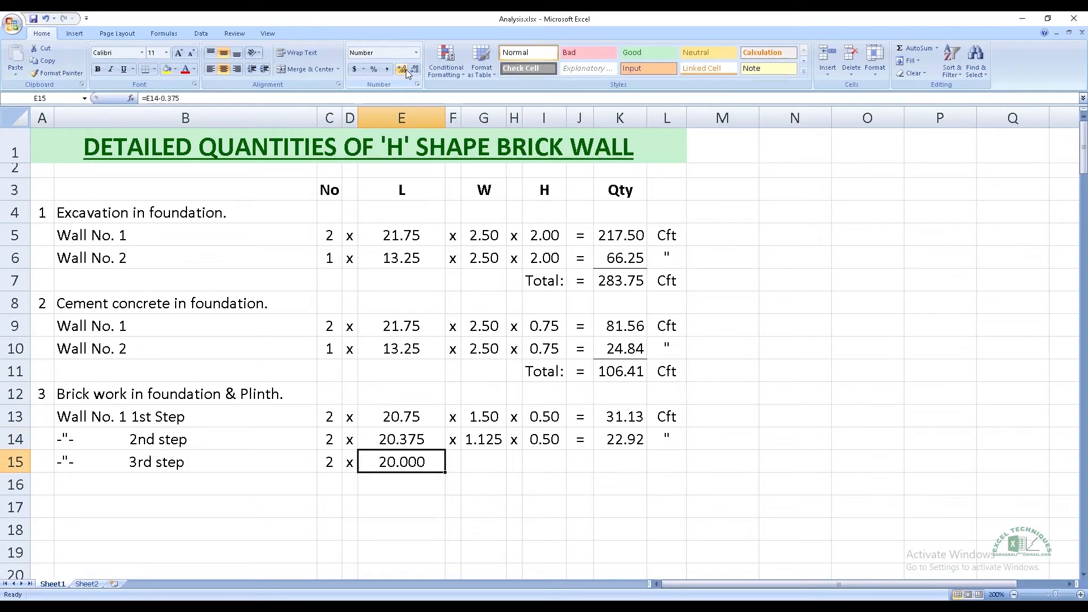
pyautogui.click(414, 69)
pyautogui.press('Right')
pyautogui.write('x')
# Step: Copy the width formula from G14 into G15 for the 3rd step and show it with two decimal places
pyautogui.press('Right')
pyautogui.press('Up')
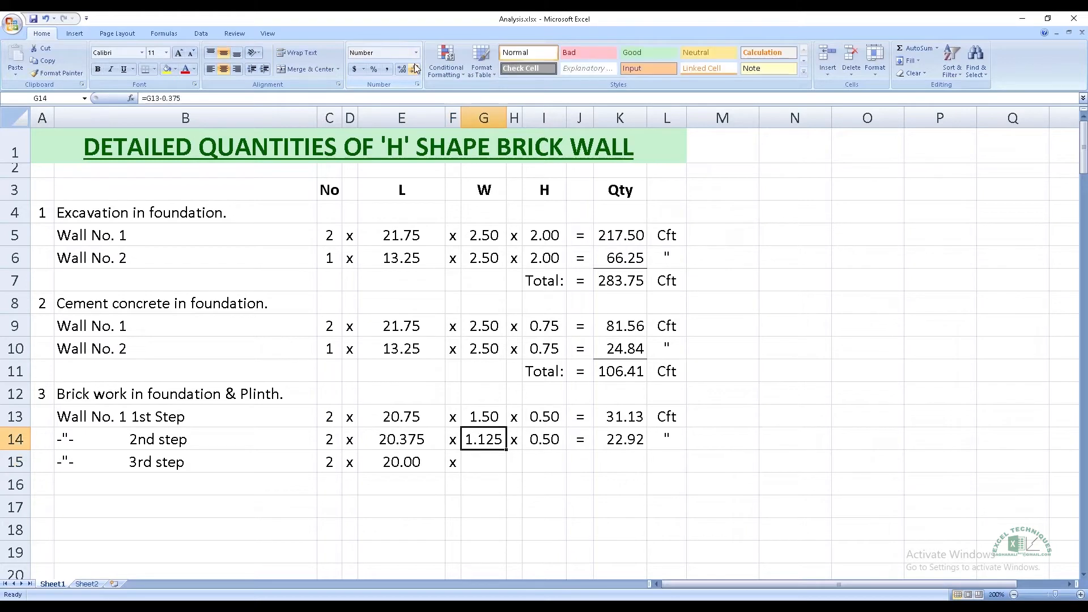
pyautogui.press('Left')
pyautogui.press('Right')
pyautogui.hotkey('ctrl', 'c')
pyautogui.press('Down')
pyautogui.hotkey('ctrl', 'v')
pyautogui.press('Escape')
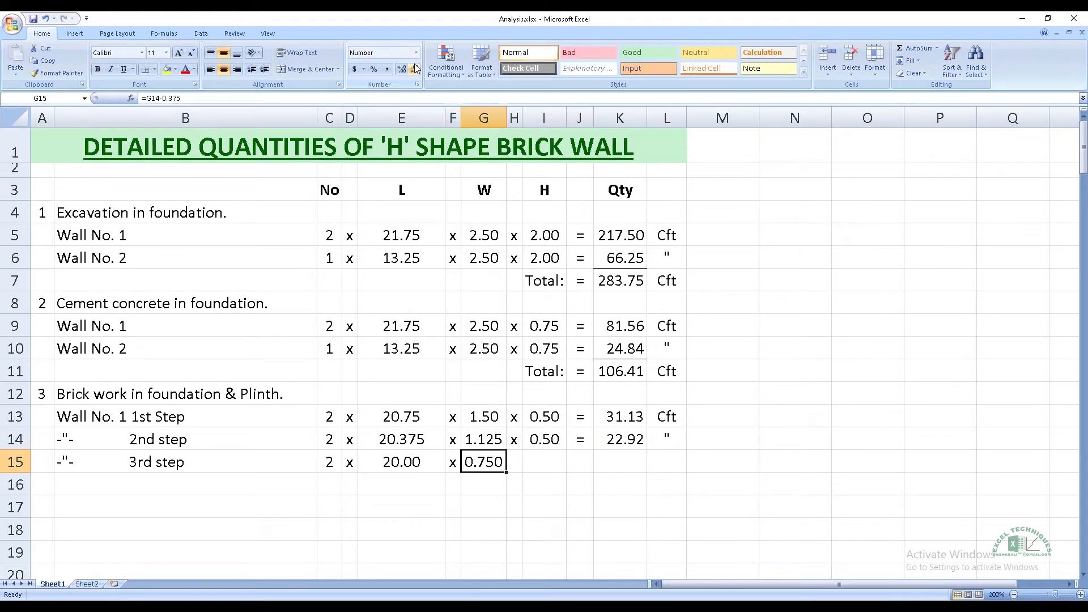
pyautogui.click(416, 68)
# Step: Enter 0.75 as the 3rd step's height in I15, with an "x" separator in H15
pyautogui.press('Right')
pyautogui.write('x')
pyautogui.press('Right')
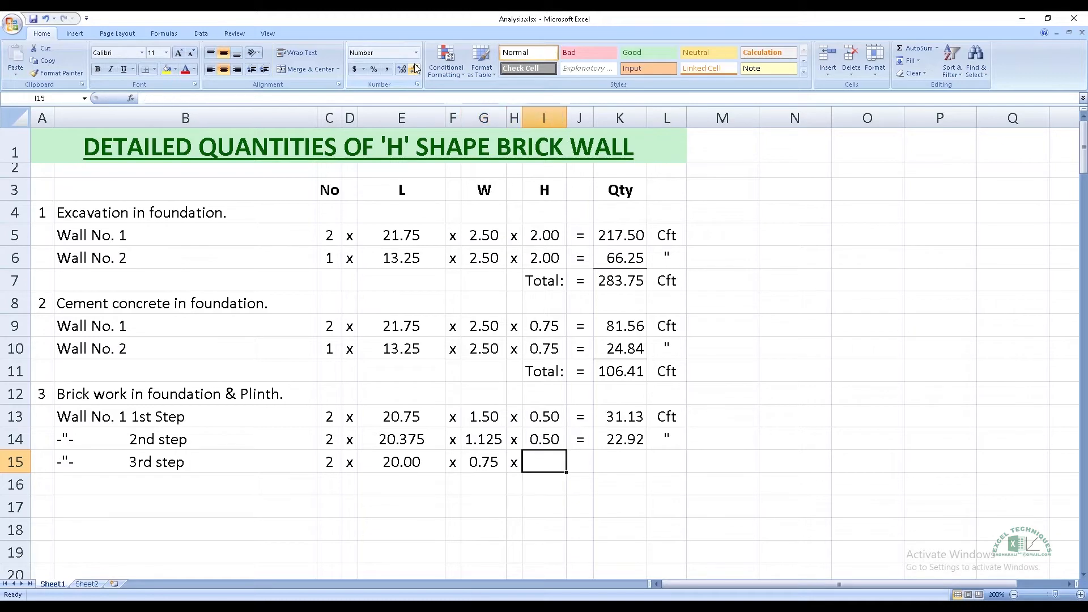
pyautogui.write('.75')
pyautogui.press('Right')
# Step: Copy the equals sign, quantity formula and ditto mark from J14:L14 into J15:L15 for the 3rd step
pyautogui.press('Up')
pyautogui.hotkey('shift', 'Right')
pyautogui.hotkey('shift', 'Right')
pyautogui.hotkey('ctrl', 'c')
pyautogui.press('Down')
pyautogui.hotkey('ctrl', 'v')
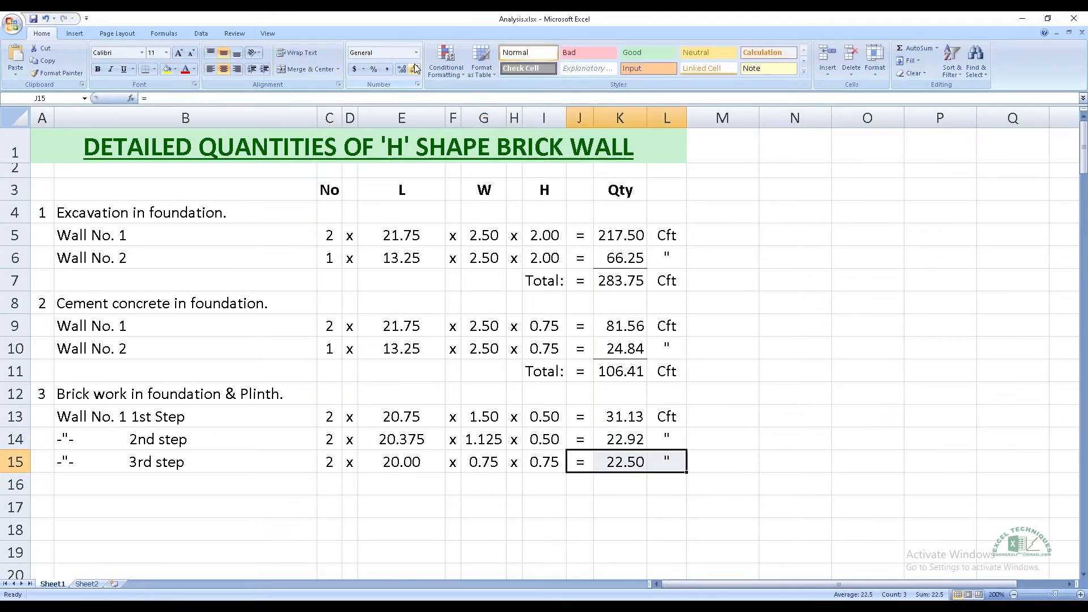
pyautogui.press('Escape')
pyautogui.press('Down')
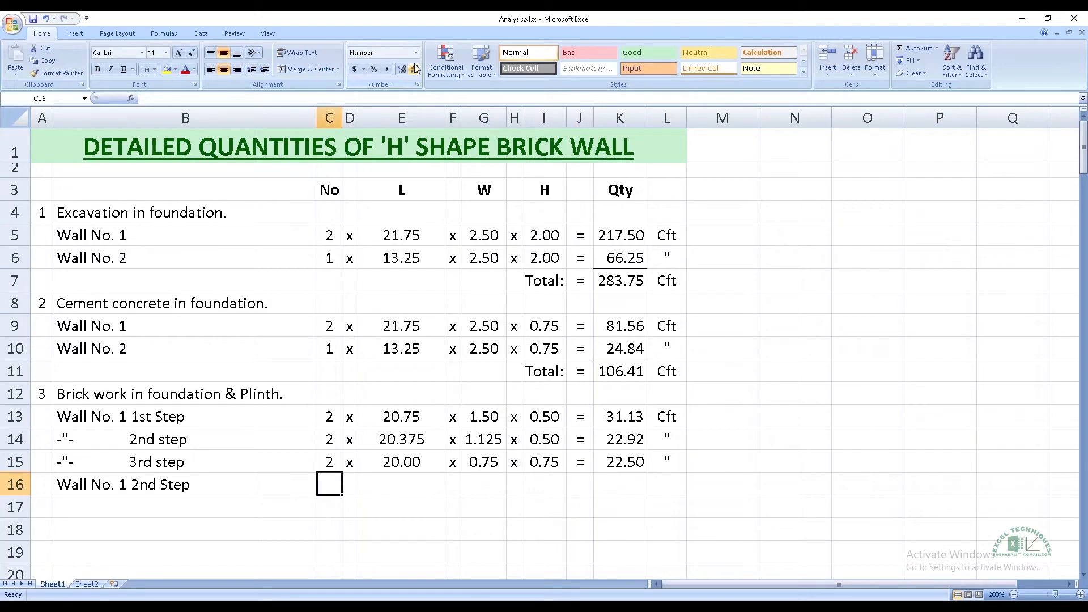
# Step: Label B16 "Wall No. 1 2nd Step", with 1 as its number in C16 and an "x" in D16
pyautogui.write('1 2nd Step')
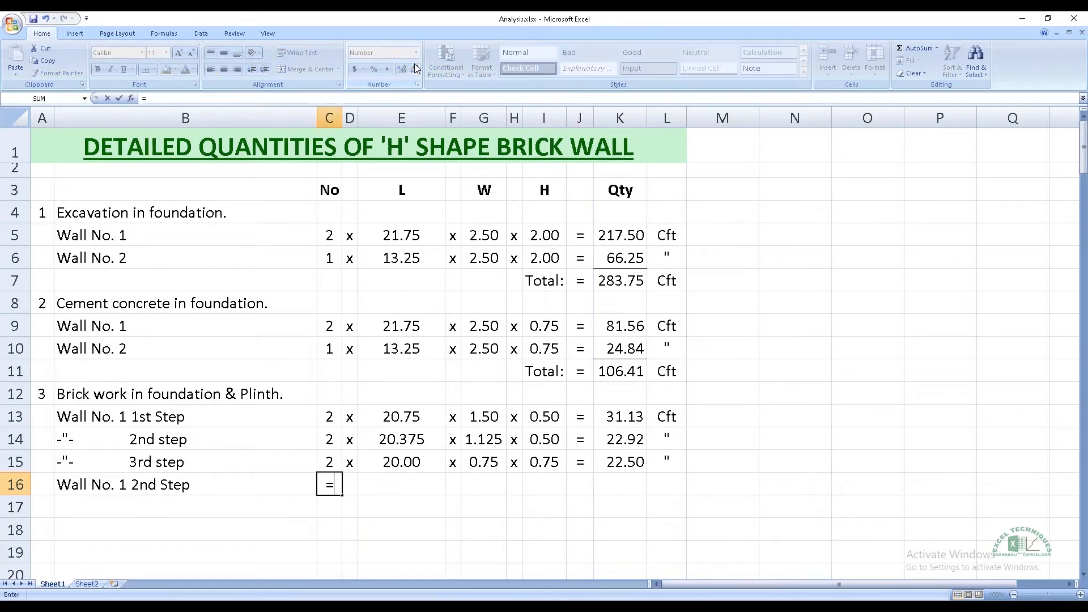
pyautogui.press('Right')
pyautogui.write('x')
pyautogui.press('Right')
# Step: Enter the length formula =15-1.5+0.75 in E16, followed by an "x" in F16
pyautogui.write('=')
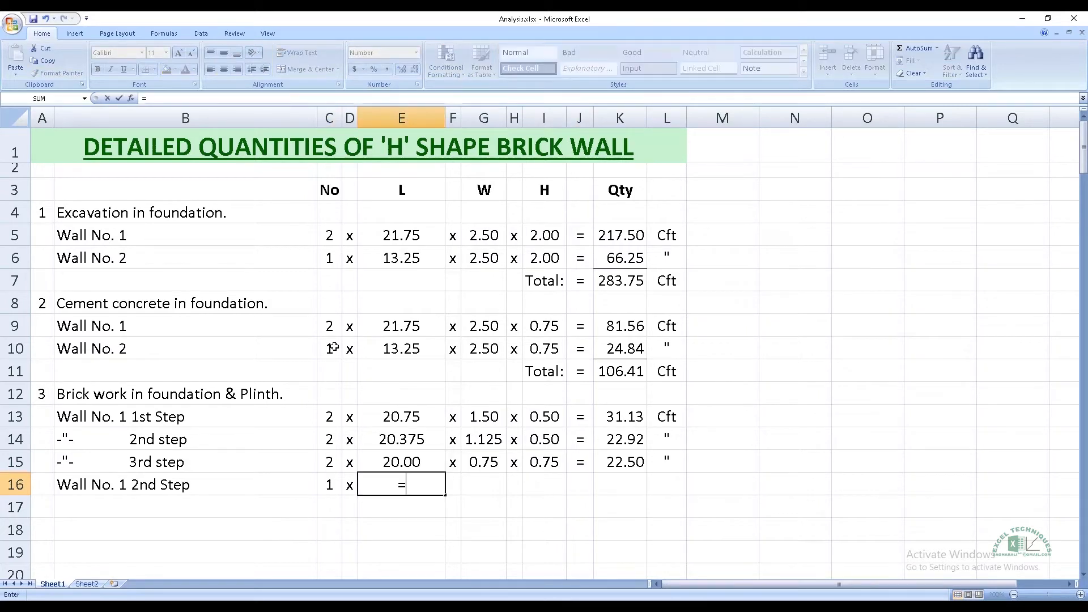
pyautogui.write('15-1.5+0.75')
pyautogui.hotkey('ctrl', 'Return')
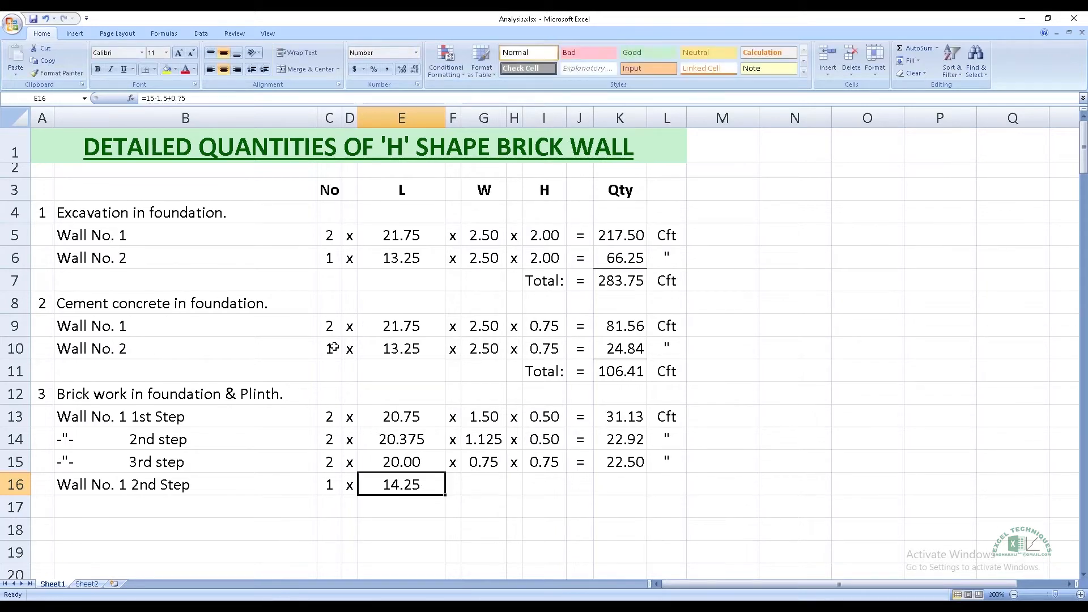
pyautogui.press('Right')
pyautogui.write('x')
pyautogui.press('Right')
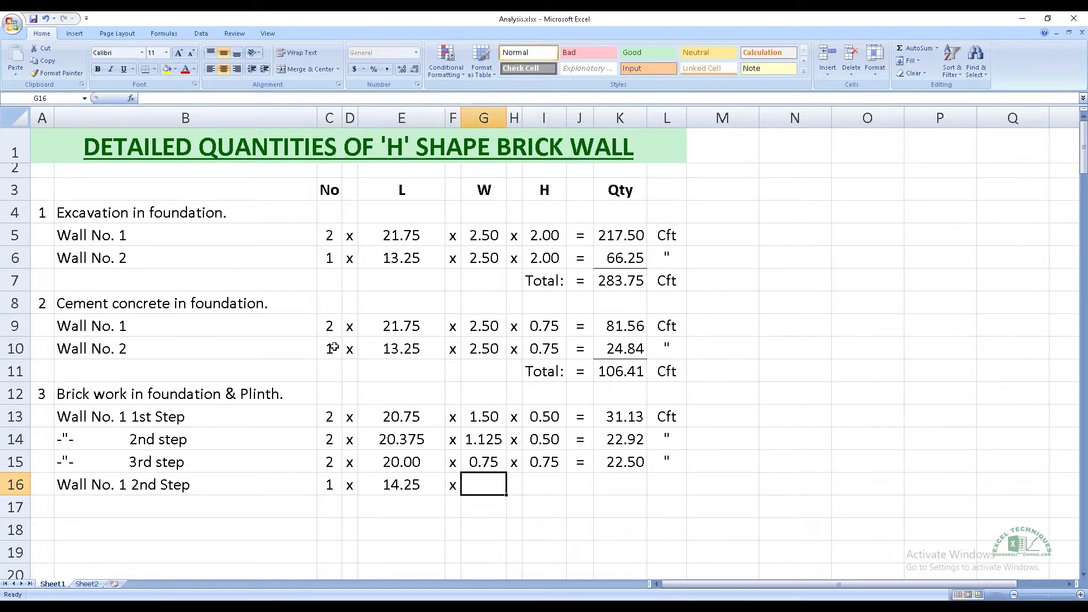
# Step: Link the width in G16 to the 1st step's width in G13 and put an "x" in H16
pyautogui.write('=')
pyautogui.press('Up')
pyautogui.press('Up')
pyautogui.press('Up')
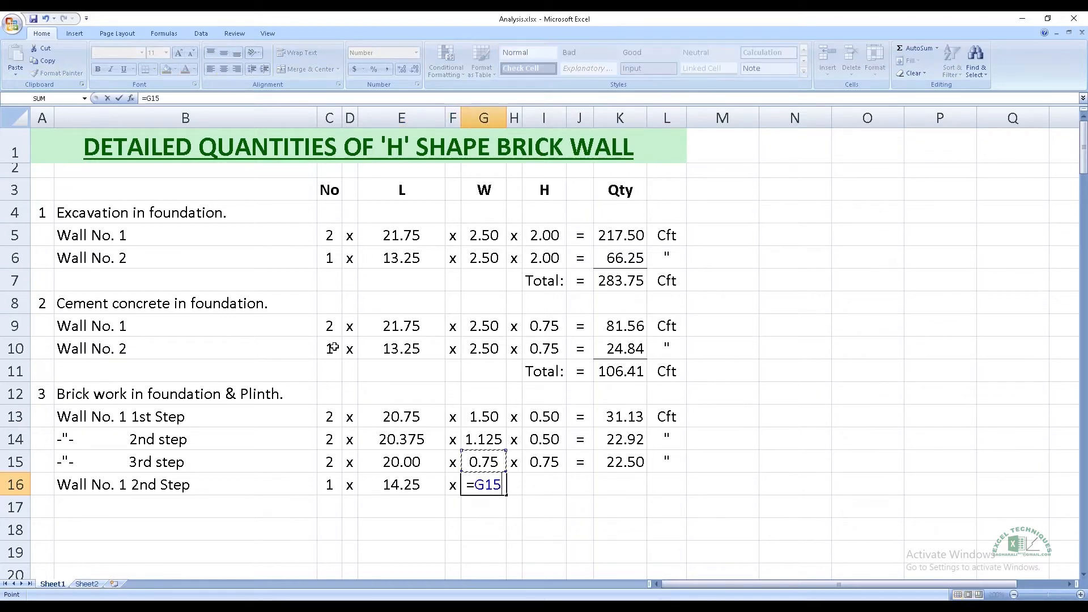
pyautogui.hotkey('ctrl', 'Return')
pyautogui.press('Right')
pyautogui.write('x')
pyautogui.press('Right')
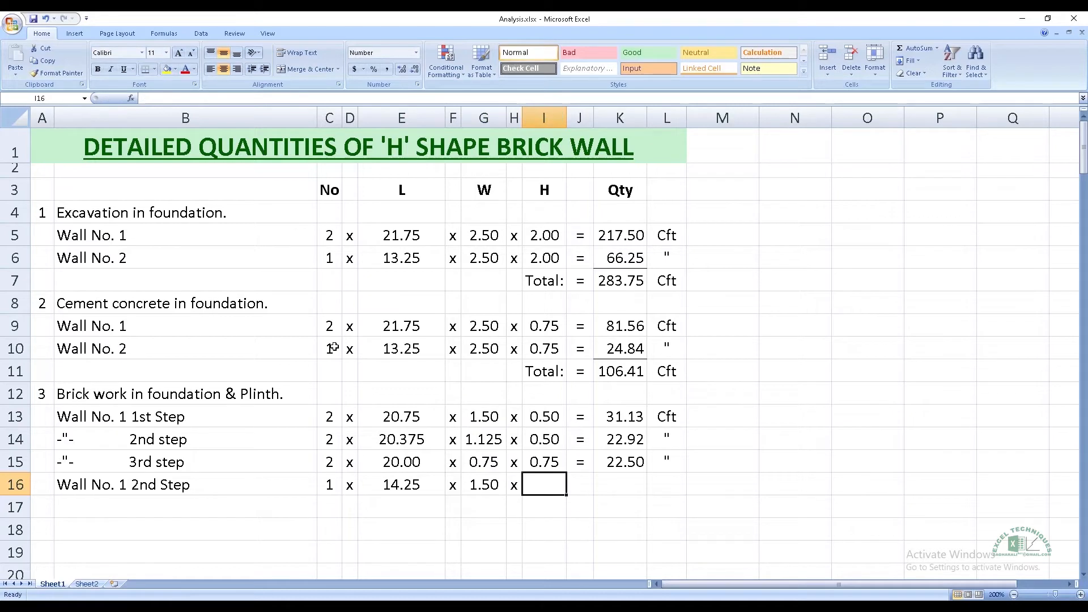
# Step: Set the height in I16 by referencing the 0.50 step height above it
pyautogui.write('=')
pyautogui.press('Up')
pyautogui.press('Up')
pyautogui.press('Return')
# Step: Copy the equals sign, quantity formula and ditto mark from J15:L15 into J16:L16
pyautogui.press('Up')
pyautogui.press('Right')
pyautogui.press('Up')
pyautogui.hotkey('shift', 'Right')
pyautogui.hotkey('shift', 'Right')
pyautogui.hotkey('ctrl', 'c')
pyautogui.press('Down')
pyautogui.press('Return')
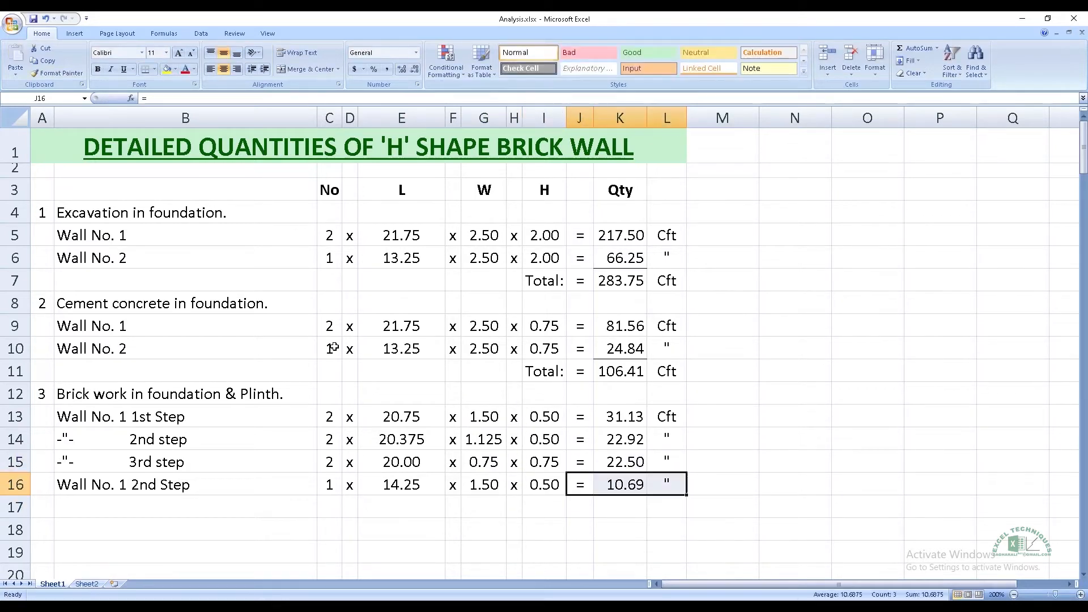
# Step: Copy the "2nd step" label from B14 into B17, link C17 to C16 and put an "x" in D17
pyautogui.press('Down')
pyautogui.press('Home')
pyautogui.press('Up')
pyautogui.press('Up')
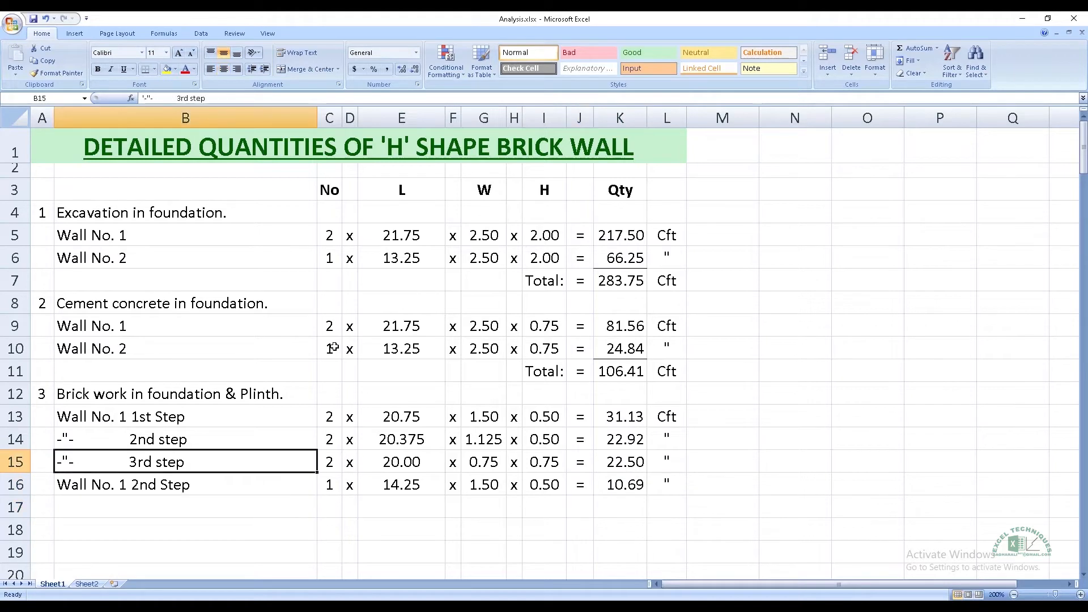
pyautogui.press('Up')
pyautogui.hotkey('ctrl', 'c')
pyautogui.press('Down')
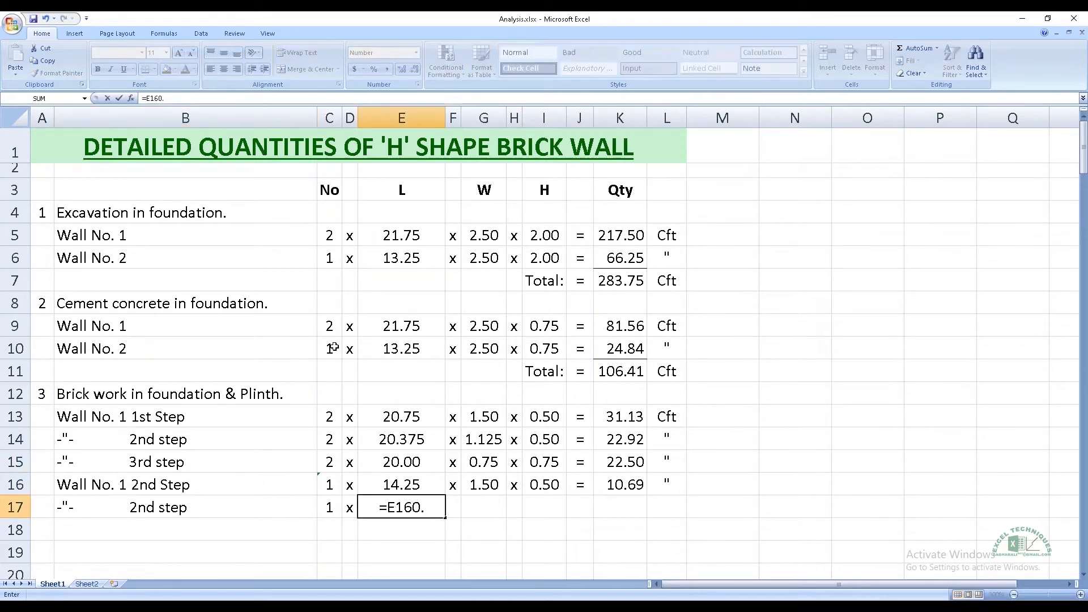
# Step: Discard the mistyped formula in E17 and enter the length as E16 plus 0.375
pyautogui.press('Escape')
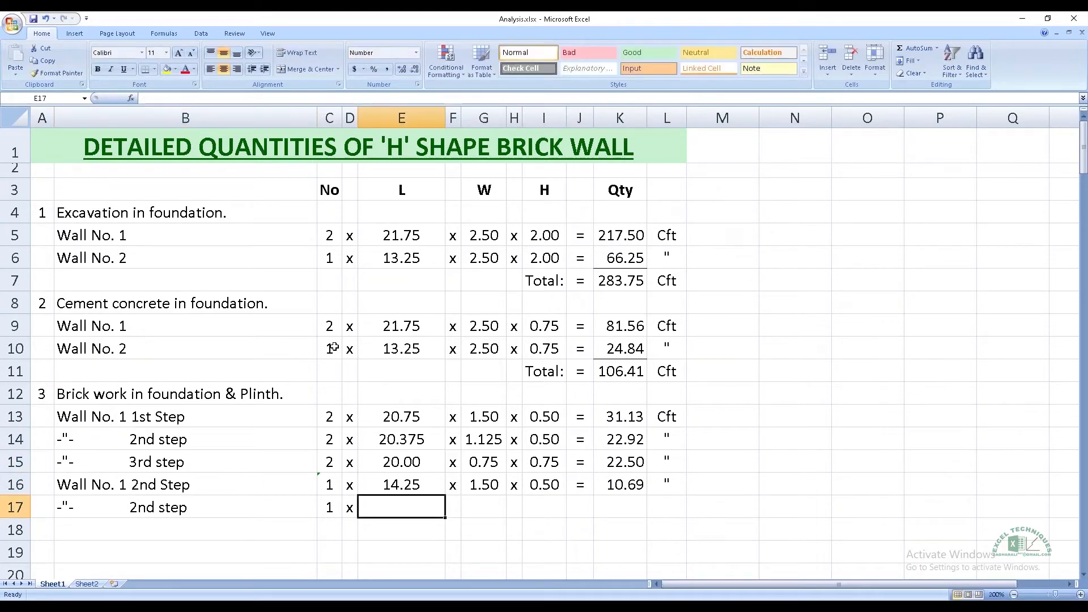
pyautogui.write('=')
pyautogui.press('Up')
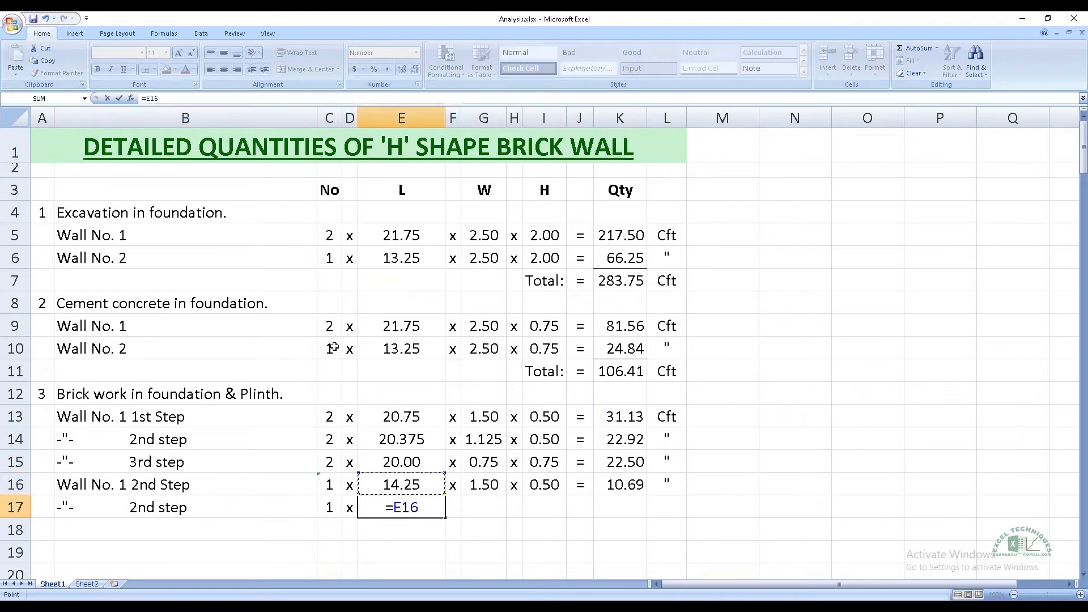
pyautogui.write('+')
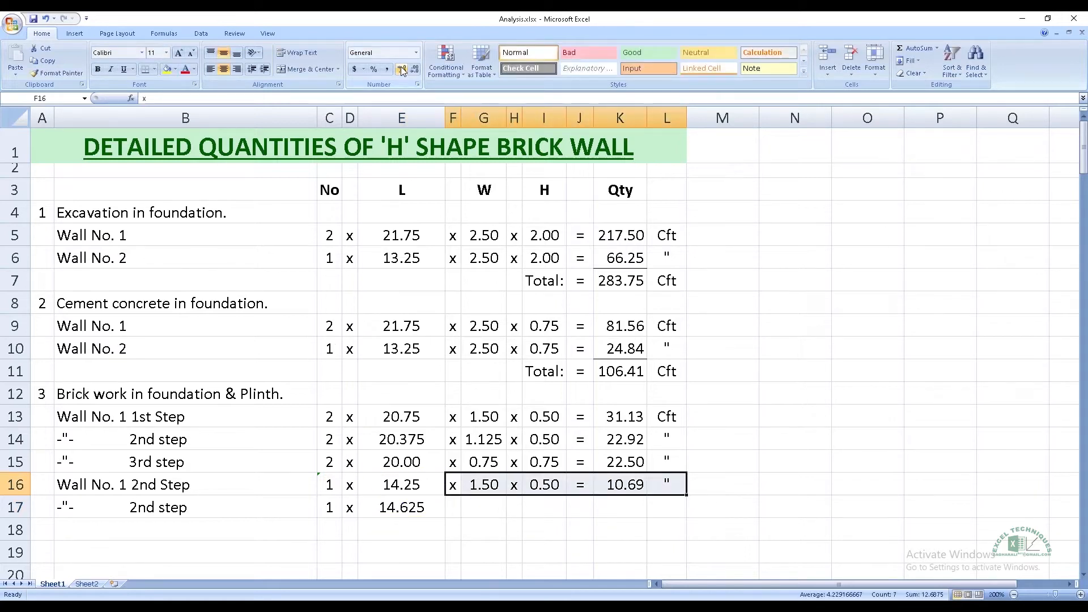
# Step: Copy F16:L16 into F17:L17 and show the width in G17 with three decimal places
pyautogui.hotkey('ctrl', 'c')
pyautogui.press('Down')
pyautogui.hotkey('ctrl', 'v')
pyautogui.press('Escape')
pyautogui.press('Right')
pyautogui.click(402, 70)
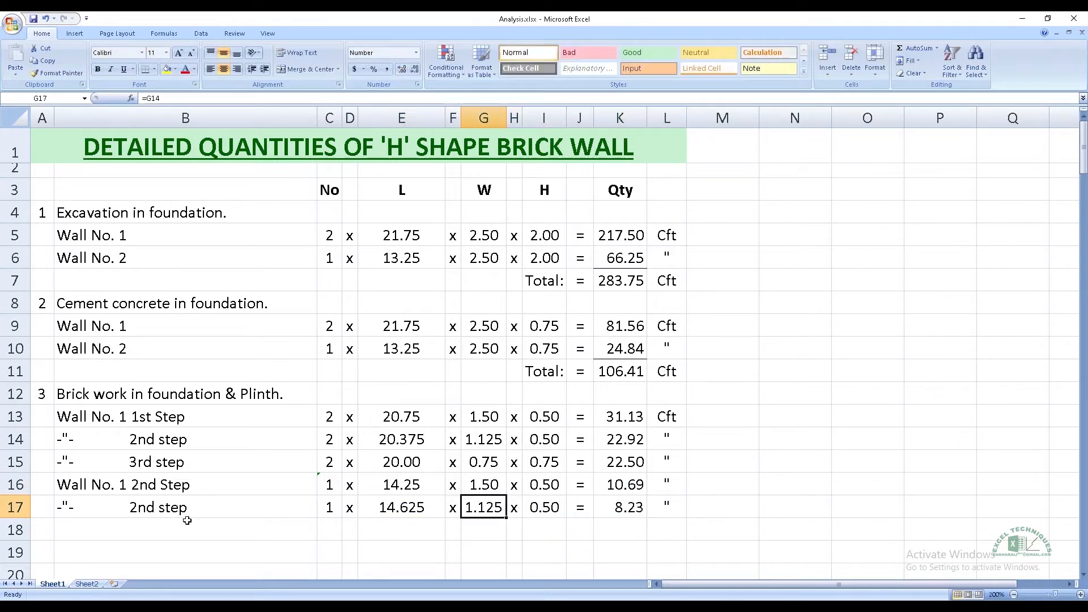
# Step: Build the 3rd step in row 18 by copying the label from B15 and the row 17 entries from C17:L17
pyautogui.click(169, 462)
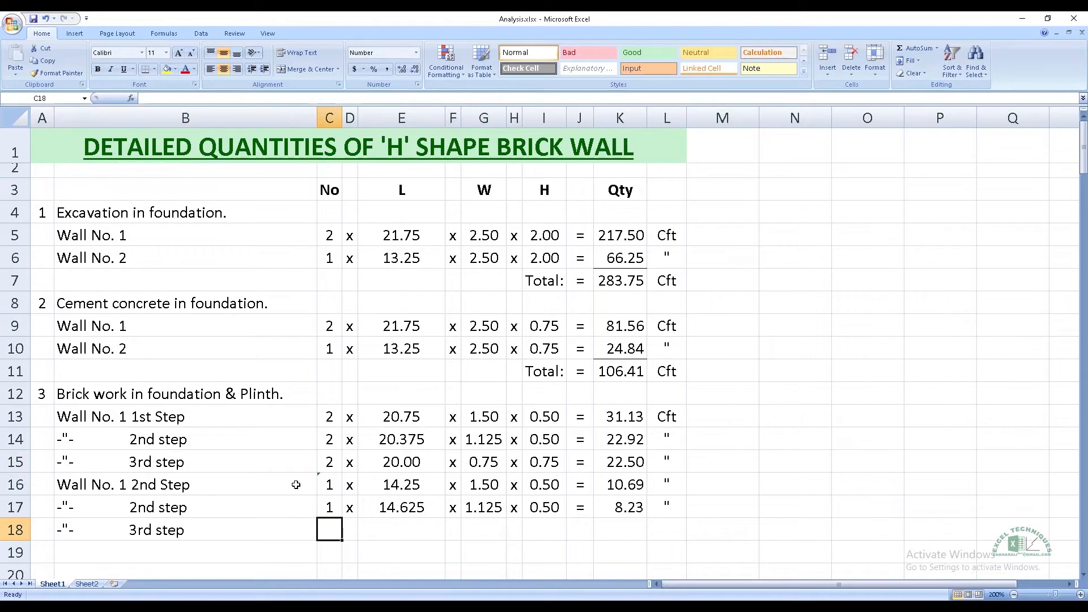
pyautogui.press('Up')
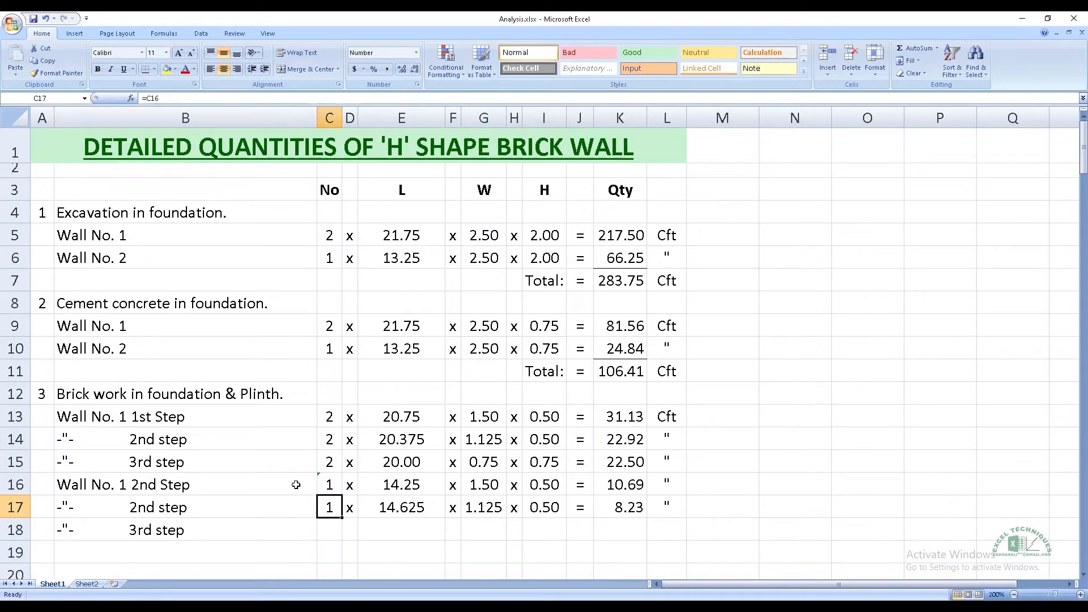
pyautogui.hotkey('ctrl', 'shift', 'Right')
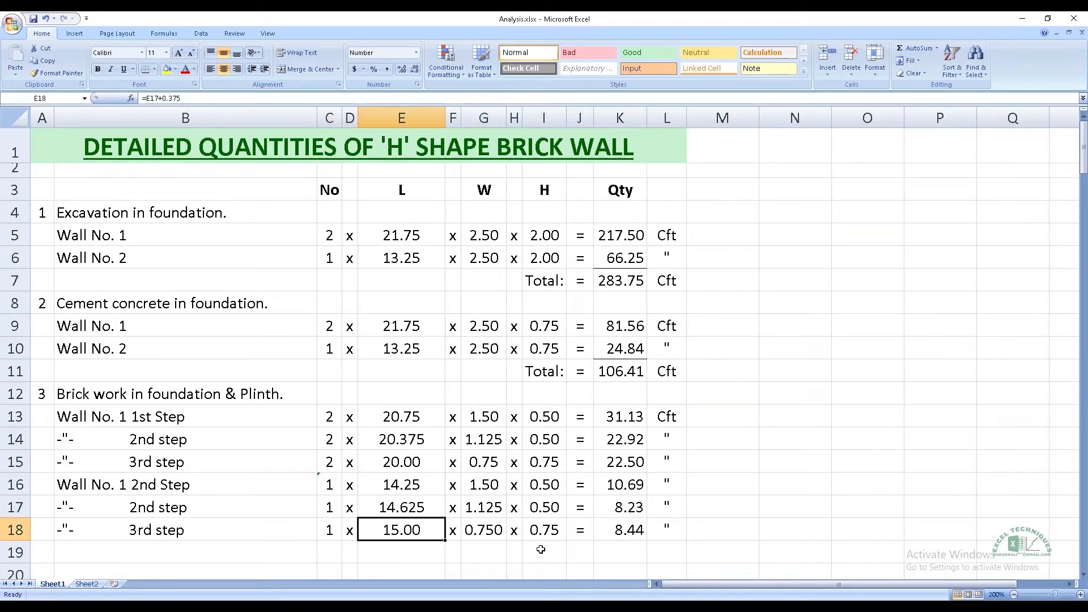
# Step: Add the brick work "Total:" row in row 19 with its sum and unit Cft, and put a bottom border under K18
pyautogui.click(542, 550)
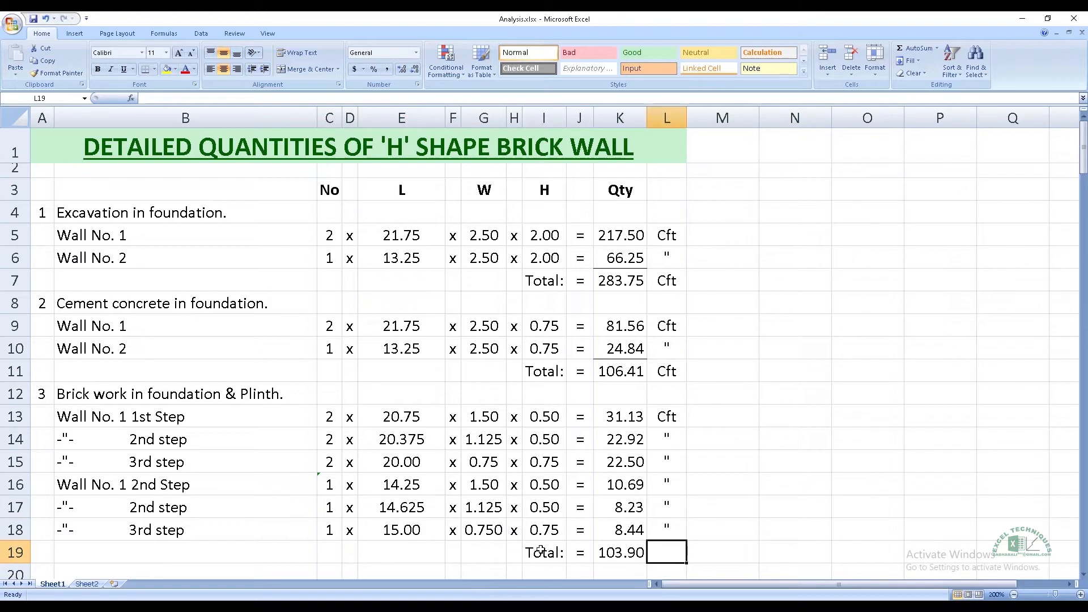
pyautogui.write('Cft')
pyautogui.press('Up')
pyautogui.press('Left')
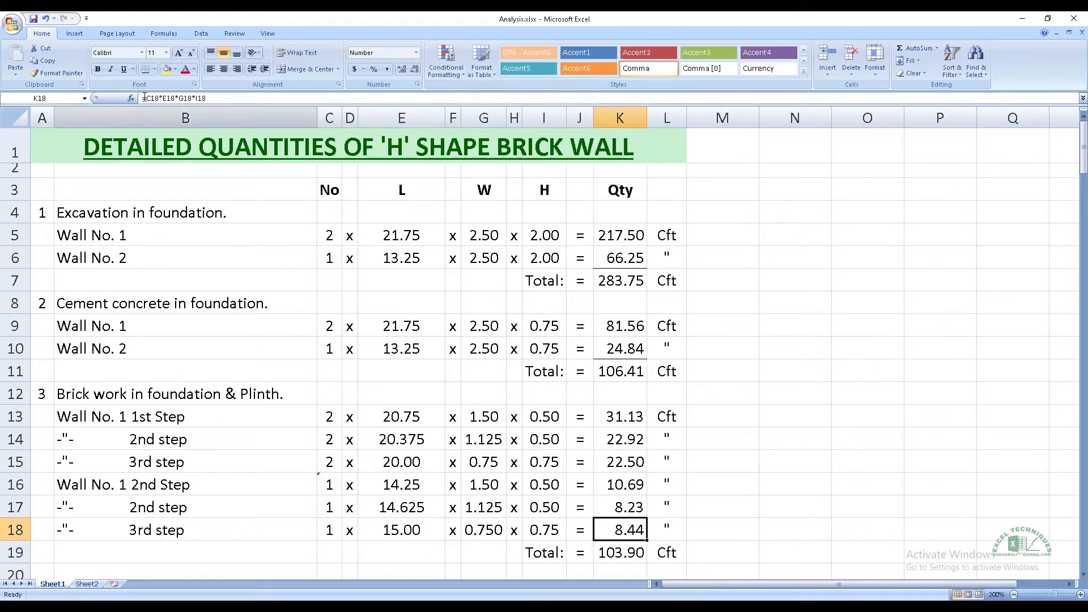
pyautogui.click(145, 69)
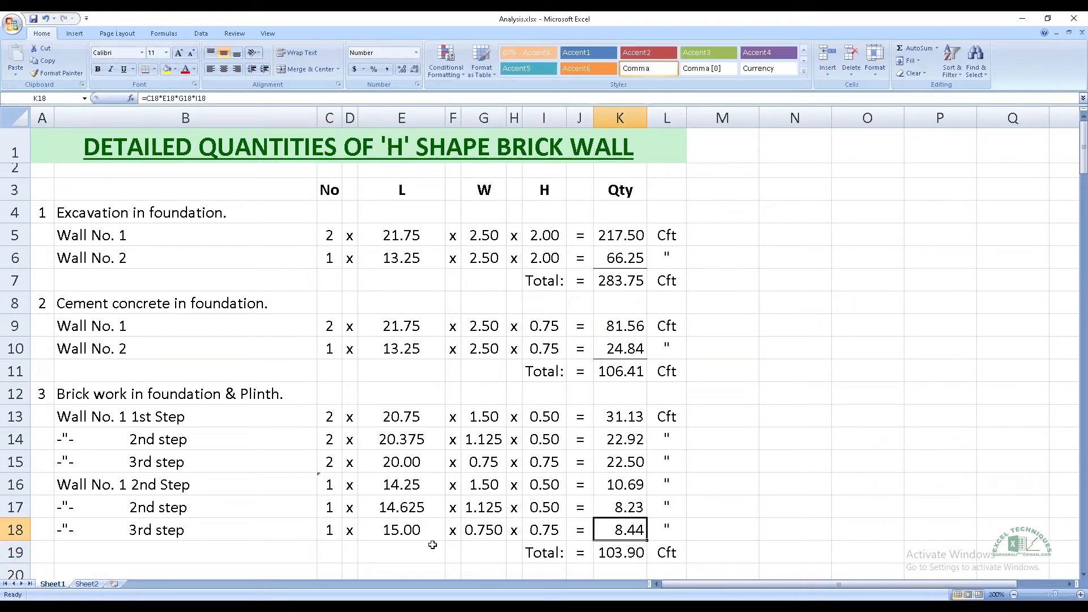
pyautogui.click(638, 556)
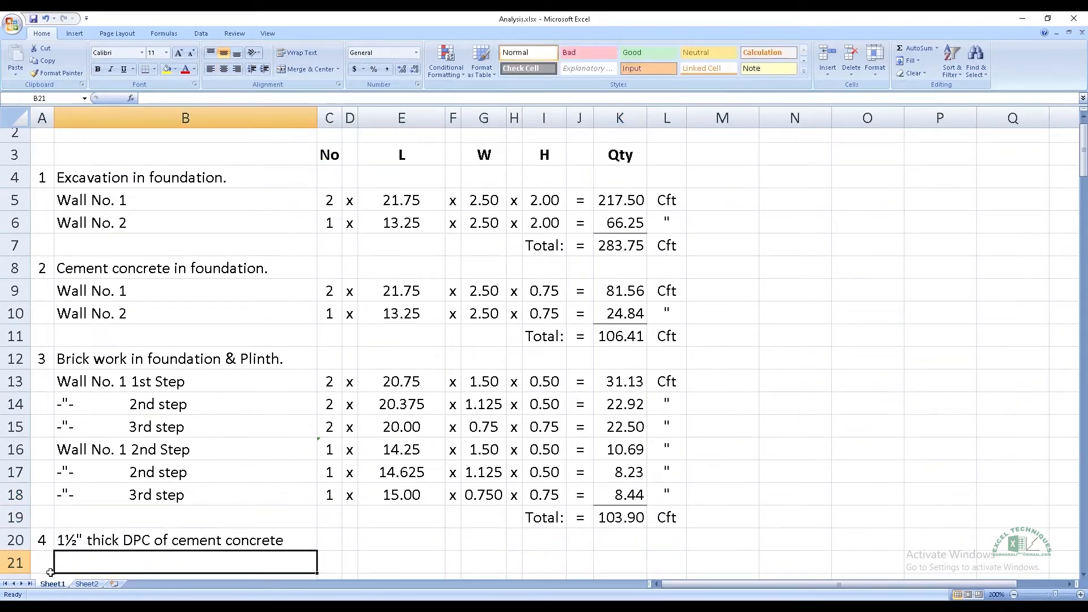
# Step: Label B21 "Wall No. 1" under the DPC item, link its number in C21 to C15 and put an "x" in D21
pyautogui.write('Wall No. 1')
pyautogui.press('Tab')
pyautogui.scroll(-3, 225, 483)
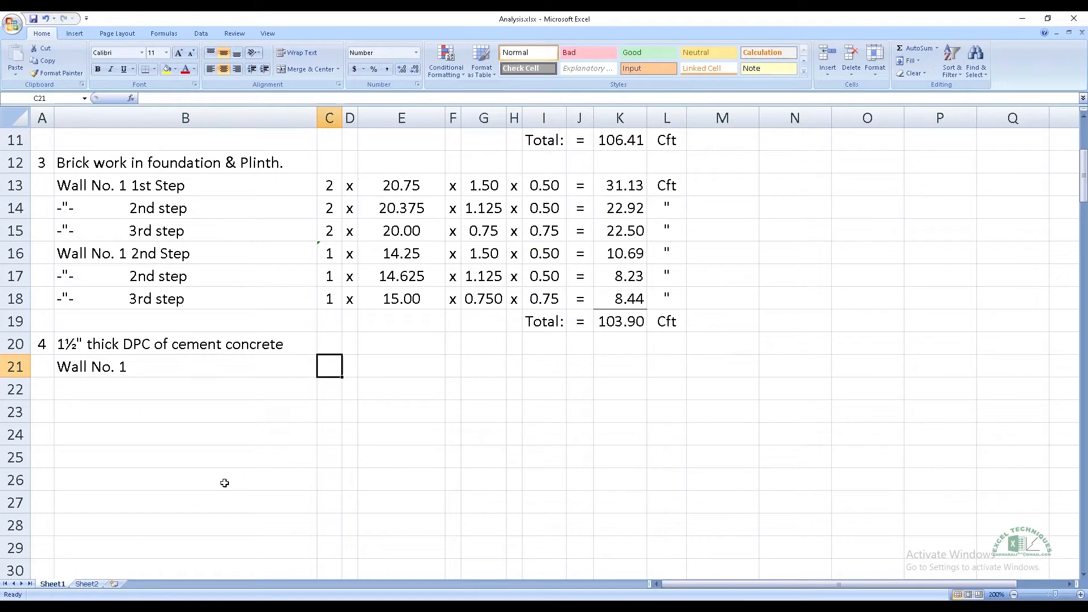
pyautogui.write('=')
pyautogui.press('Up')
pyautogui.press('Up')
pyautogui.press('Up')
pyautogui.press('Up')
pyautogui.press('Up')
pyautogui.press('Up')
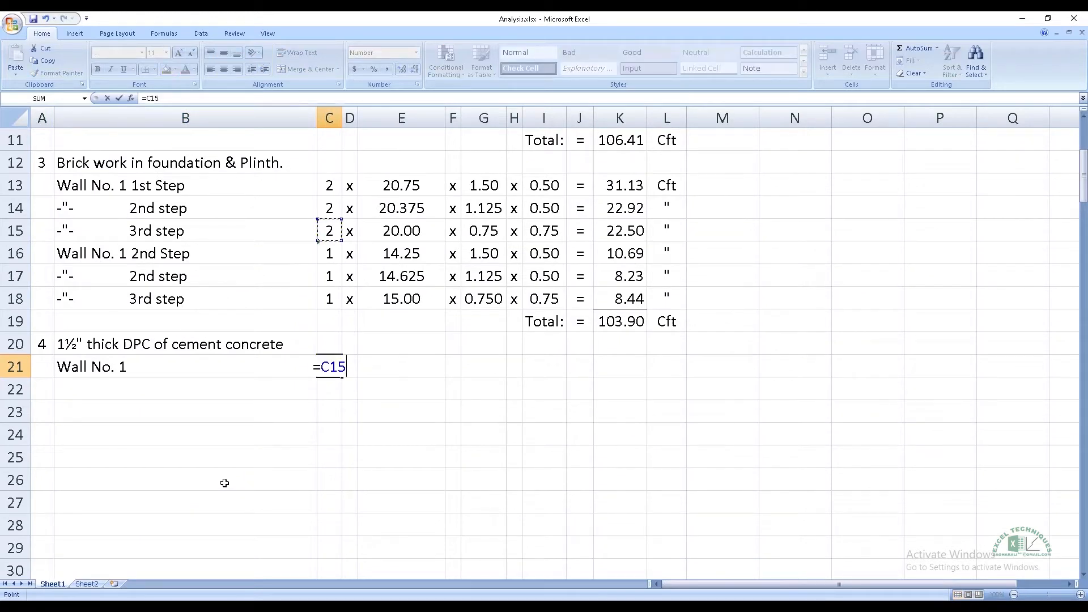
pyautogui.press('Return')
pyautogui.press('Up')
pyautogui.press('Right')
pyautogui.write('x')
pyautogui.press('Tab')
# Step: Link the DPC length of Wall No. 1 in E21 to the 3rd step's length in E15
pyautogui.write('=')
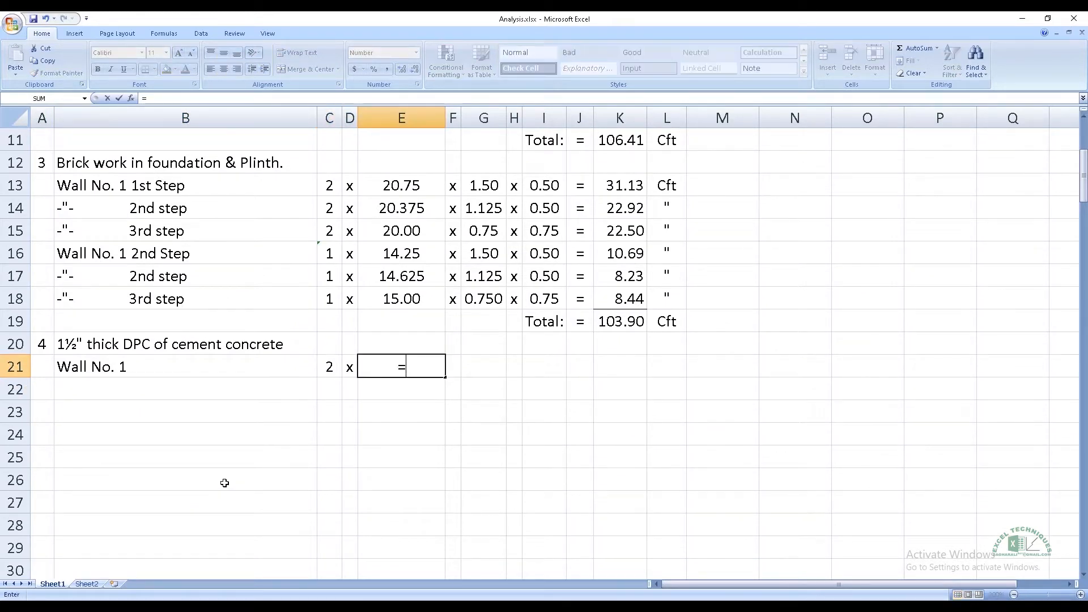
pyautogui.press('Up')
pyautogui.press('Up')
pyautogui.press('Up')
pyautogui.press('Up')
pyautogui.press('Up')
pyautogui.press('Up')
pyautogui.press('Return')
pyautogui.press('Up')
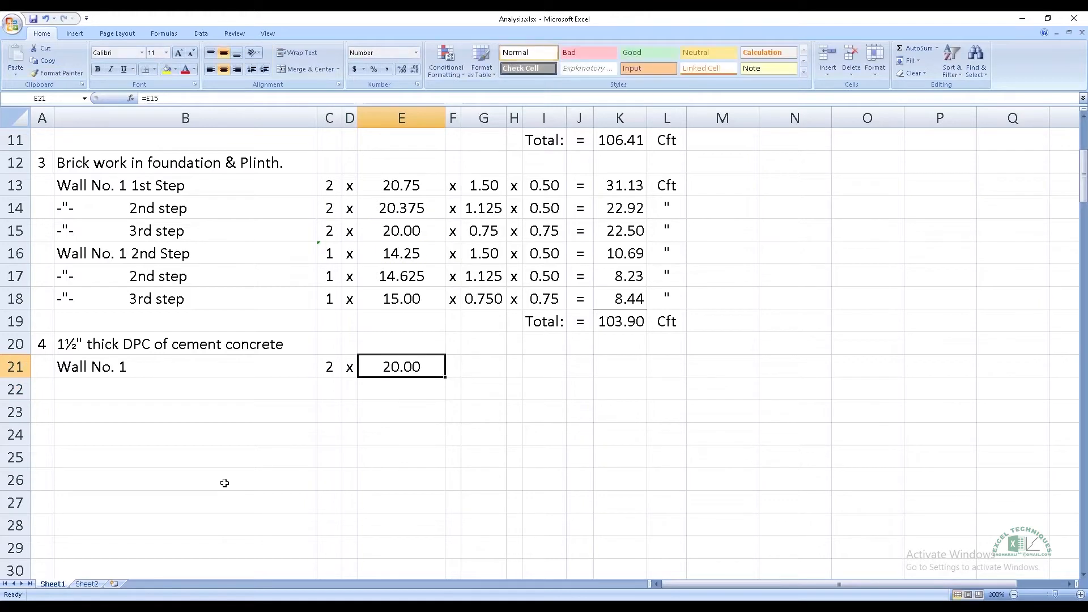
# Step: Complete the Wall No. 1 DPC row with an "x", the 0.75 width in G21, and the quantity in K21 with unit Sft
pyautogui.press('Right')
pyautogui.write('x')
pyautogui.press('Tab')
pyautogui.press('Left')
pyautogui.press('Left')
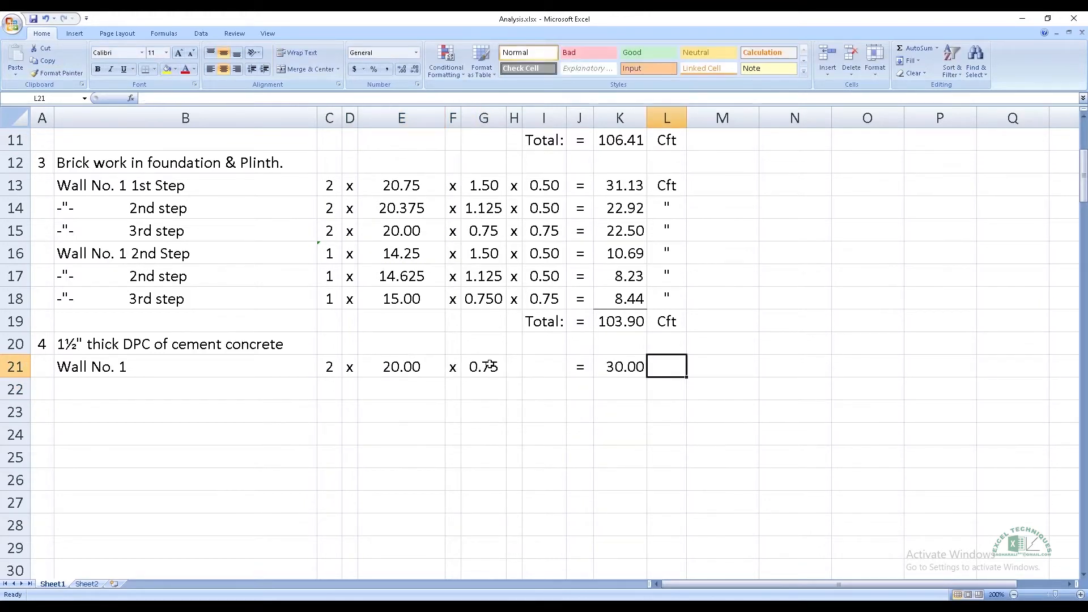
pyautogui.write('Sft')
pyautogui.press('Return')
# Step: Enter the Wall No. 2 DPC dimensions in row 22, with its number linked to C18, length 15.00 and width 0.75
pyautogui.press('Up')
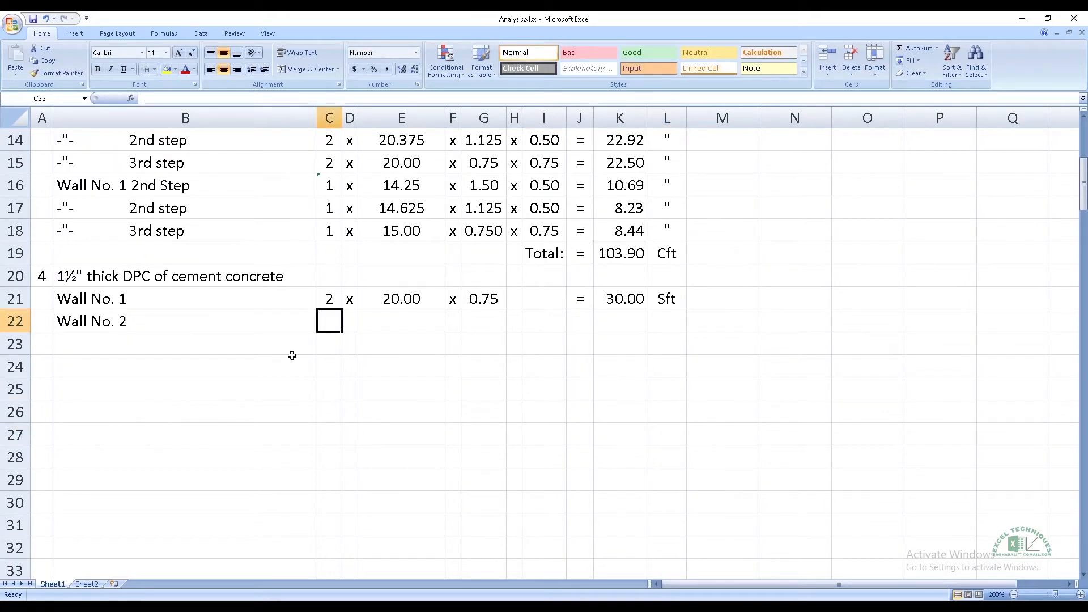
pyautogui.write('=')
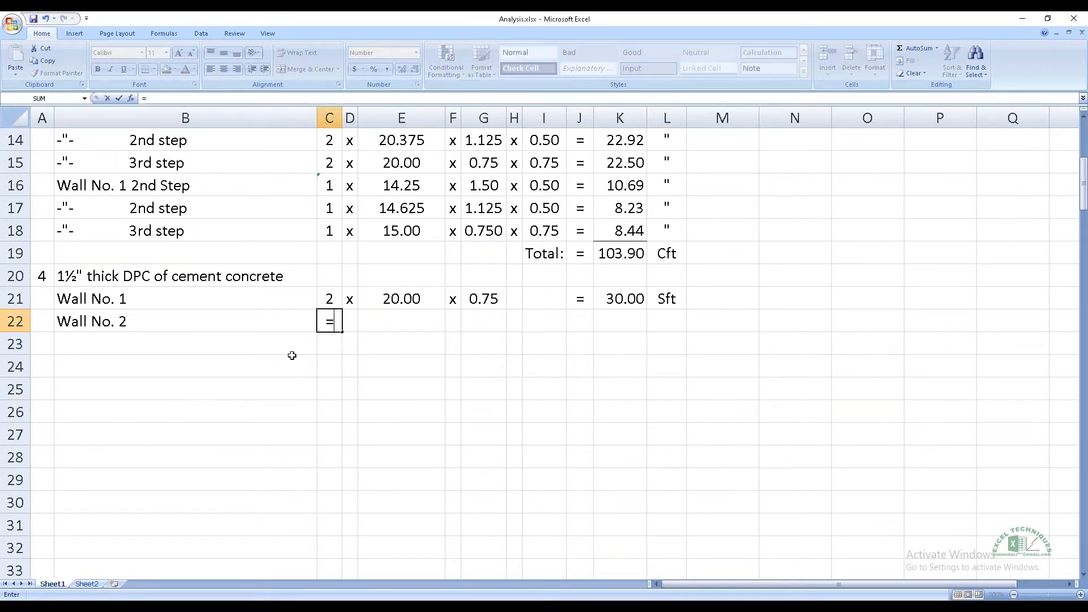
pyautogui.click(329, 230)
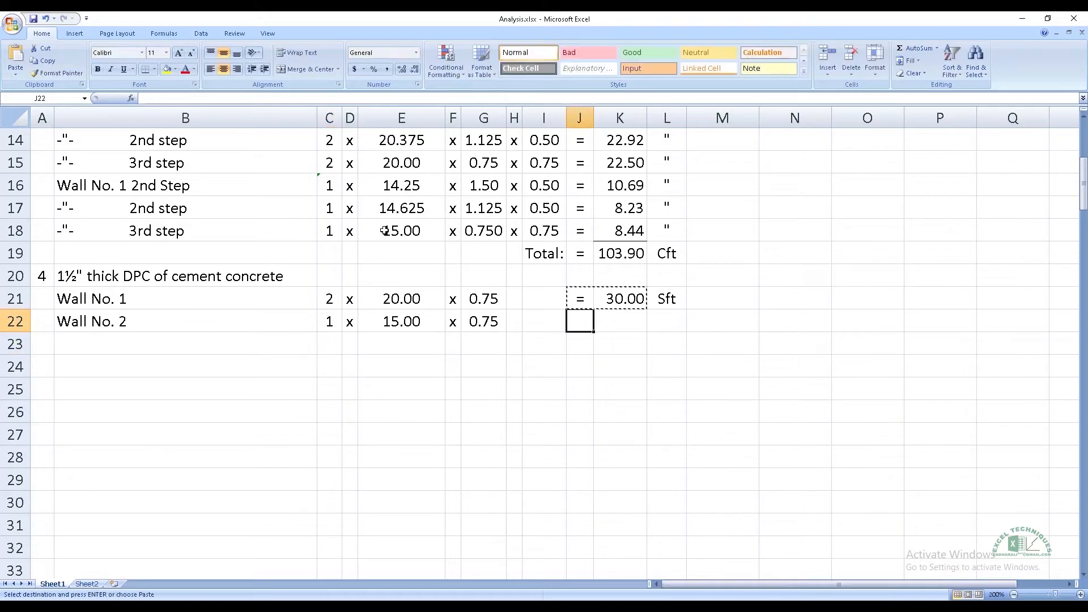
# Step: Copy the equals sign and quantity formula from J21:K21 into row 22 with a ditto mark, and add the DPC total in Sft in row 23
pyautogui.press('Return')
pyautogui.click(657, 326)
pyautogui.write('"')
pyautogui.press('Return')
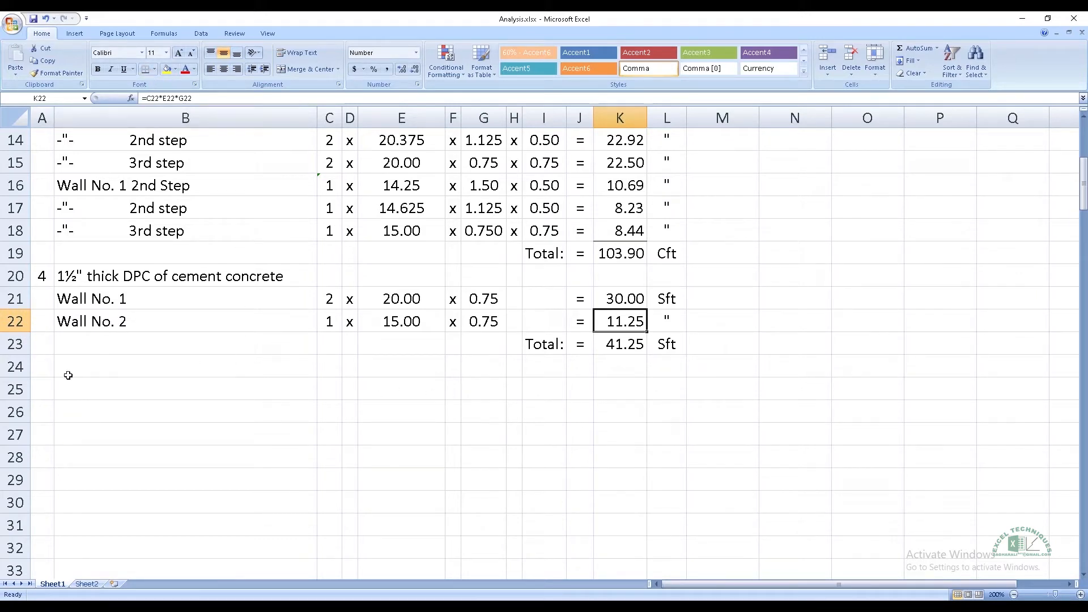
# Step: Enter item 5, "Brick work in super structure", in row 24 and copy the "Wall No. 1" label from B21 into B25
pyautogui.click(49, 369)
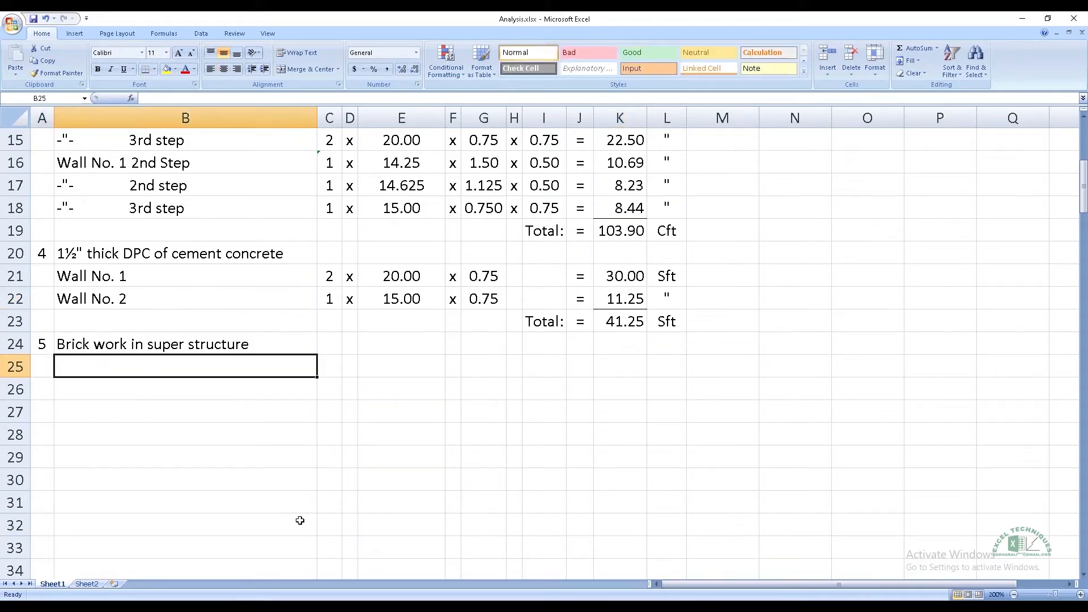
pyautogui.click(148, 277)
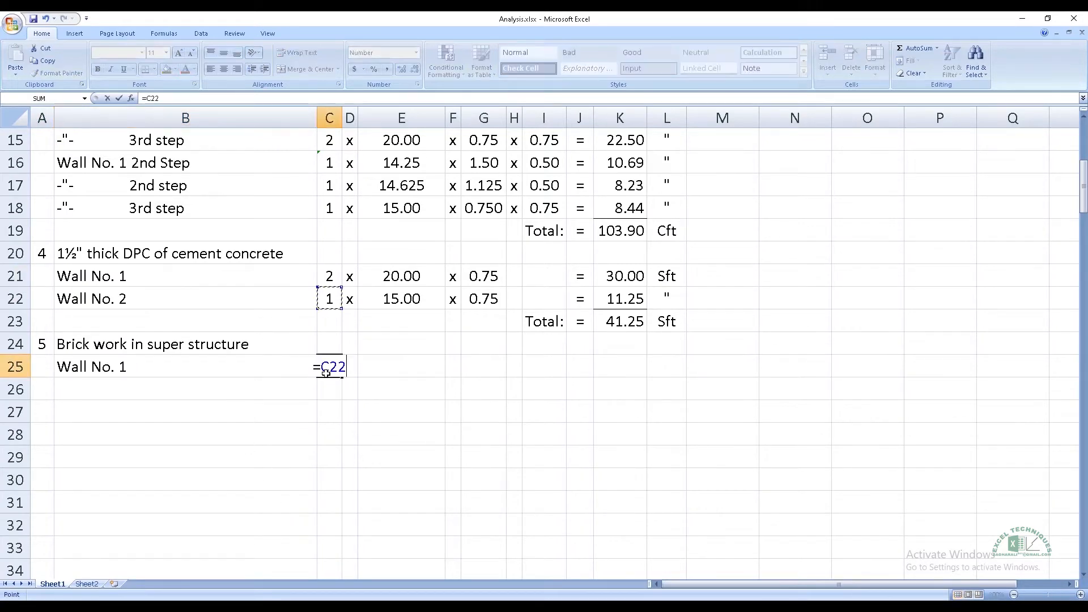
# Step: Link the number in C25 to C21 and put an "x" in D25
pyautogui.press('Up')
pyautogui.press('Return')
pyautogui.press('Up')
pyautogui.press('Right')
pyautogui.write('x')
pyautogui.press('Right')
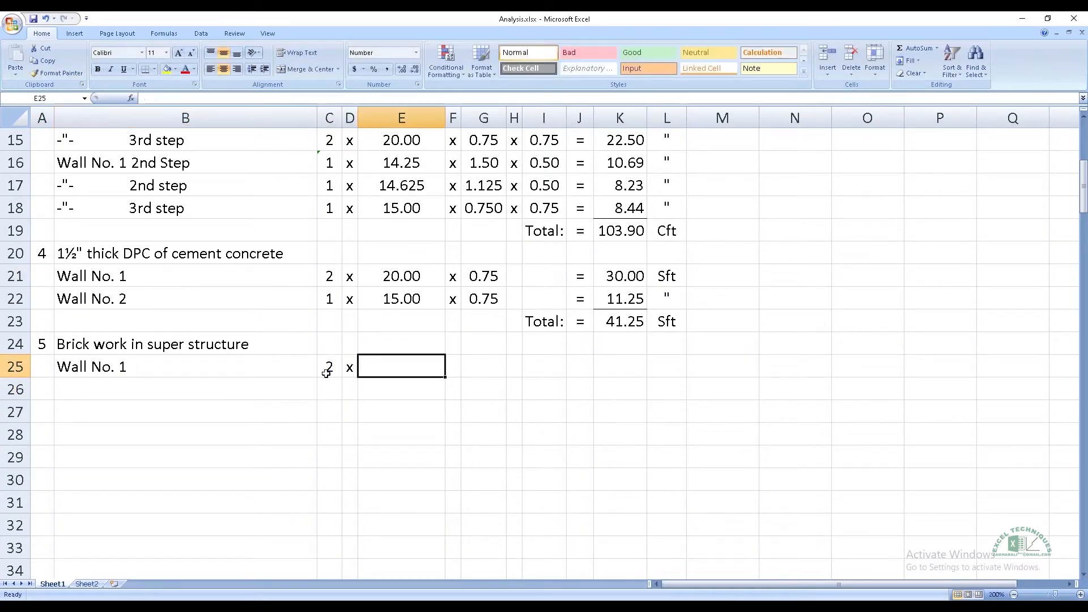
# Step: Link the superstructure length of Wall No. 1 in E25 to the DPC length in E21
pyautogui.write('=')
pyautogui.press('Up')
pyautogui.press('Up')
pyautogui.press('Up')
pyautogui.press('Up')
pyautogui.press('Return')
pyautogui.press('Up')
# Step: Copy the reference formula from E25 into G25 for the width and put an "x" in F25
pyautogui.hotkey('ctrl', 'c')
pyautogui.press('Right')
pyautogui.press('Right')
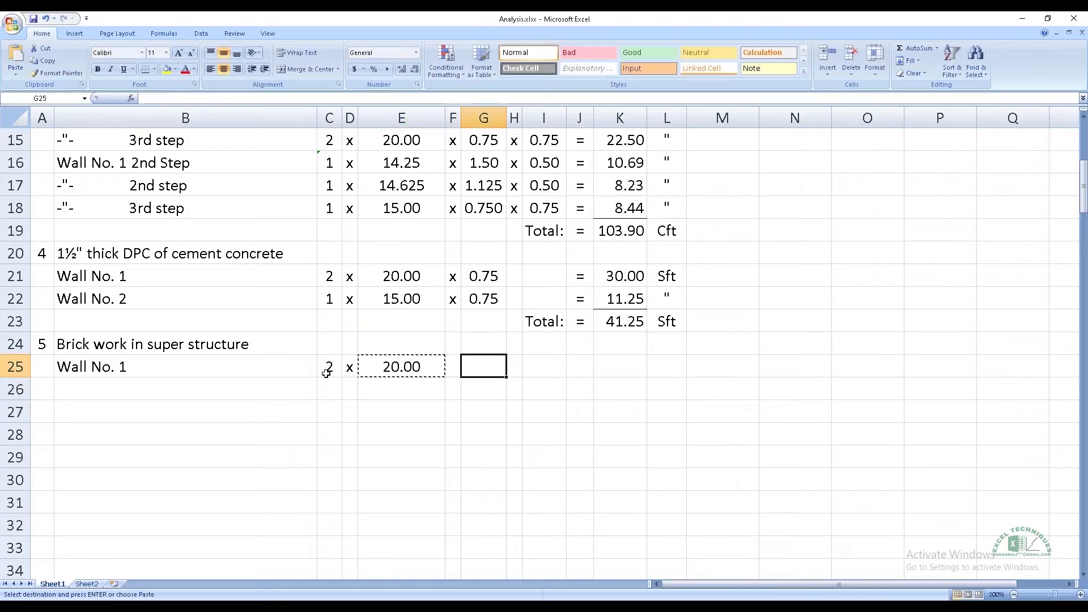
pyautogui.hotkey('ctrl', 'v')
pyautogui.press('Left')
pyautogui.write('x')
# Step: Complete row 25 with an "x" and a 3.00 height in I25, plus the equals sign, quantity formula and ditto mark in J25:L25
pyautogui.press('Right')
pyautogui.press('Right')
pyautogui.press('Right')
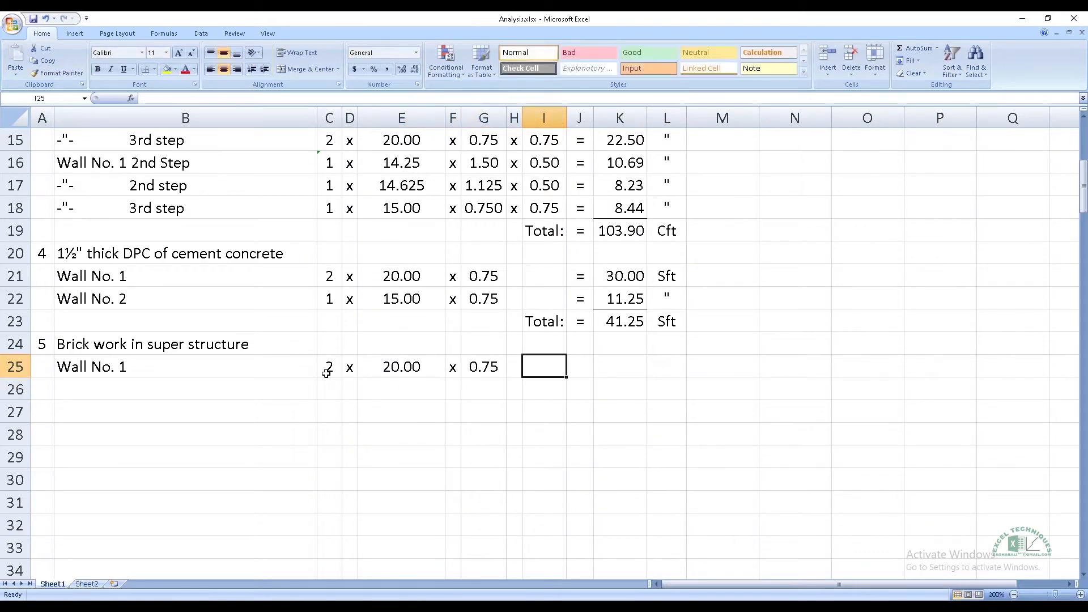
pyautogui.press('Left')
pyautogui.write('x')
pyautogui.press('Right')
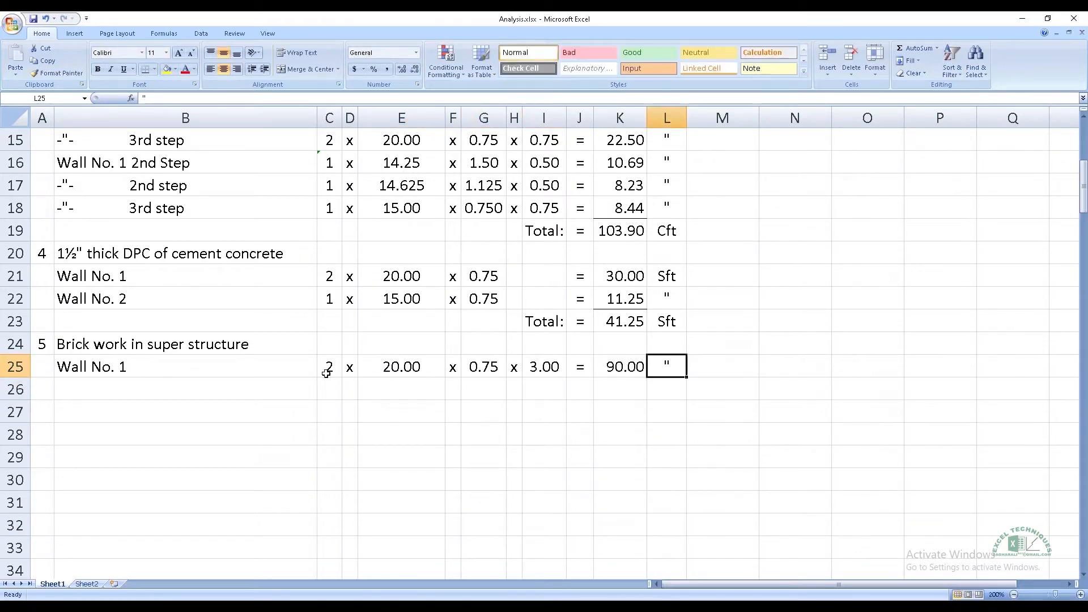
# Step: Enter the unit Cft in L25 for the Wall No. 1 superstructure quantity
pyautogui.write('Cf')
pyautogui.press('Return')
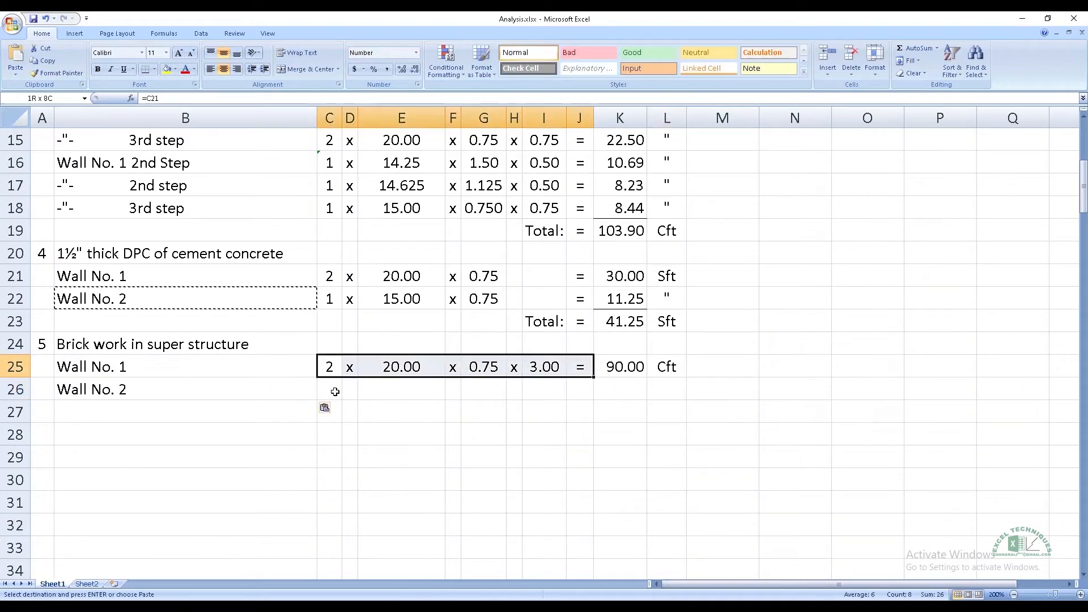
# Step: Copy the figures in C25:K25 into row 26 for Wall No. 2 and put a bottom border under K26
pyautogui.hotkey('shift', 'Right')
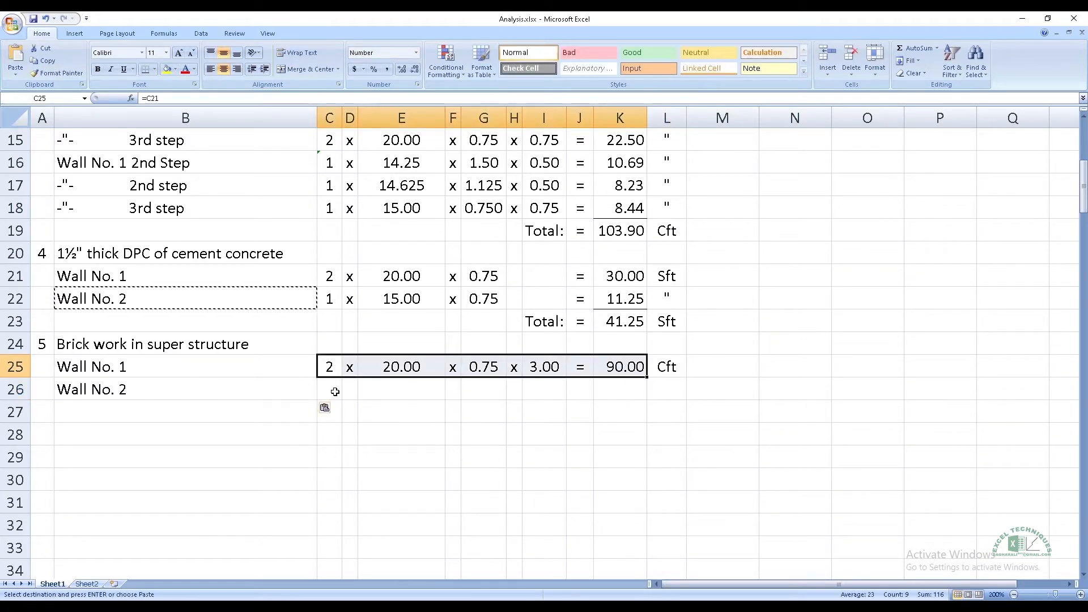
pyautogui.hotkey('ctrl', 'c')
pyautogui.click(335, 392)
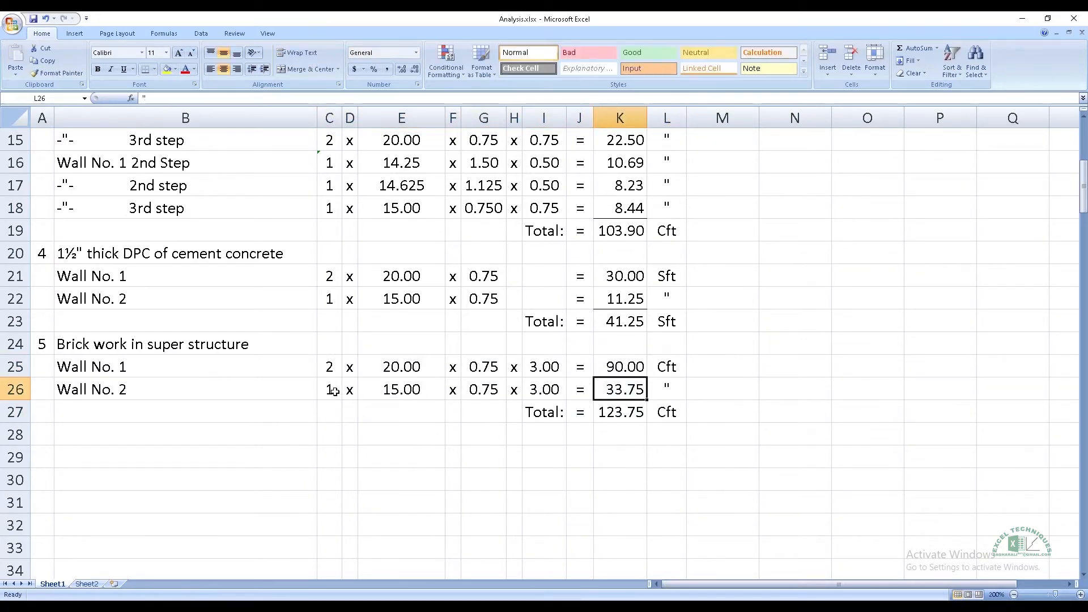
pyautogui.click(146, 70)
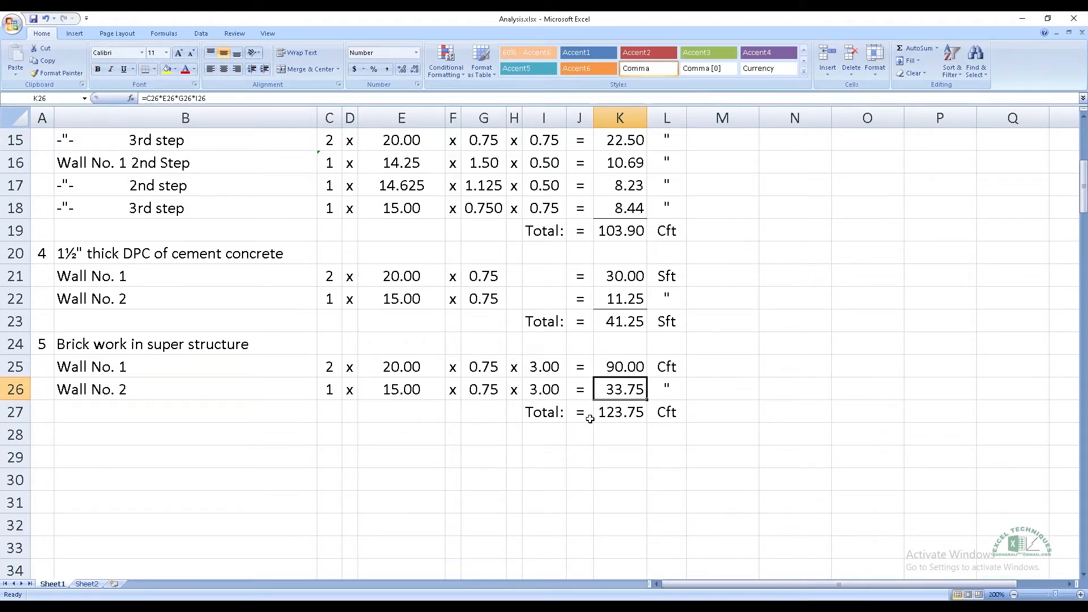
# Step: Add item 6, "½" thick cement plaster (1:4)", in row 28 and enter "Wall No. 1" in B29
pyautogui.click(46, 442)
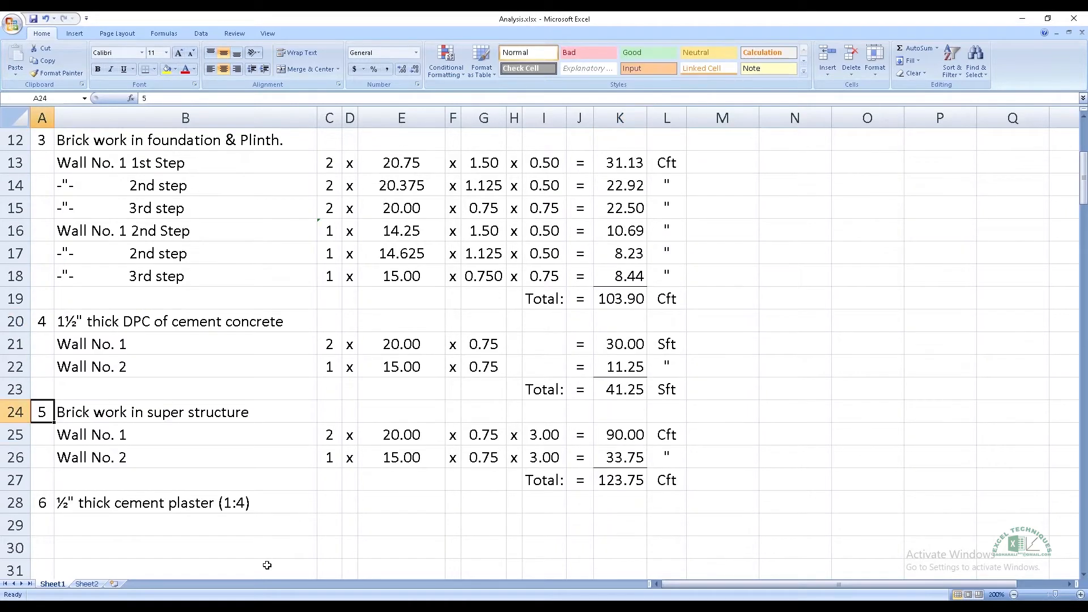
pyautogui.hotkey('ctrl', 'Down')
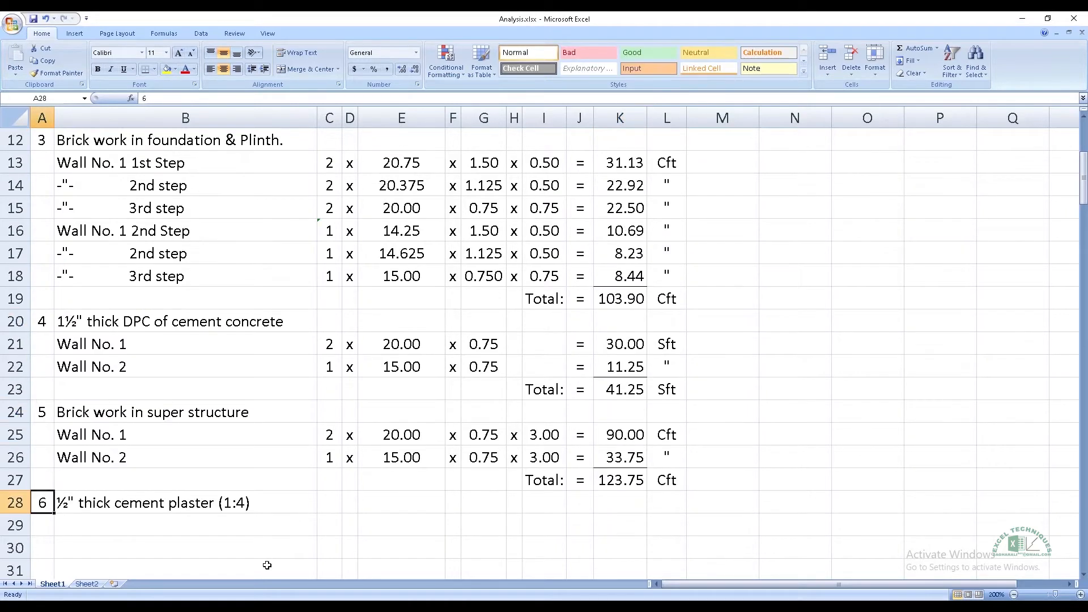
pyautogui.press('Down')
pyautogui.press('Right')
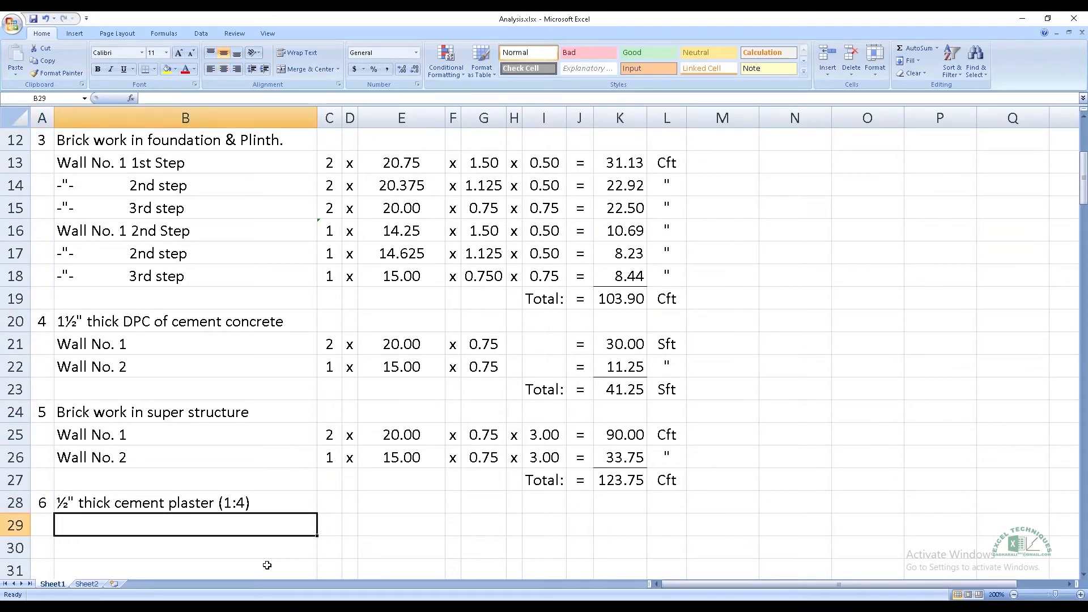
pyautogui.write('Wall No. 1')
pyautogui.press('Tab')
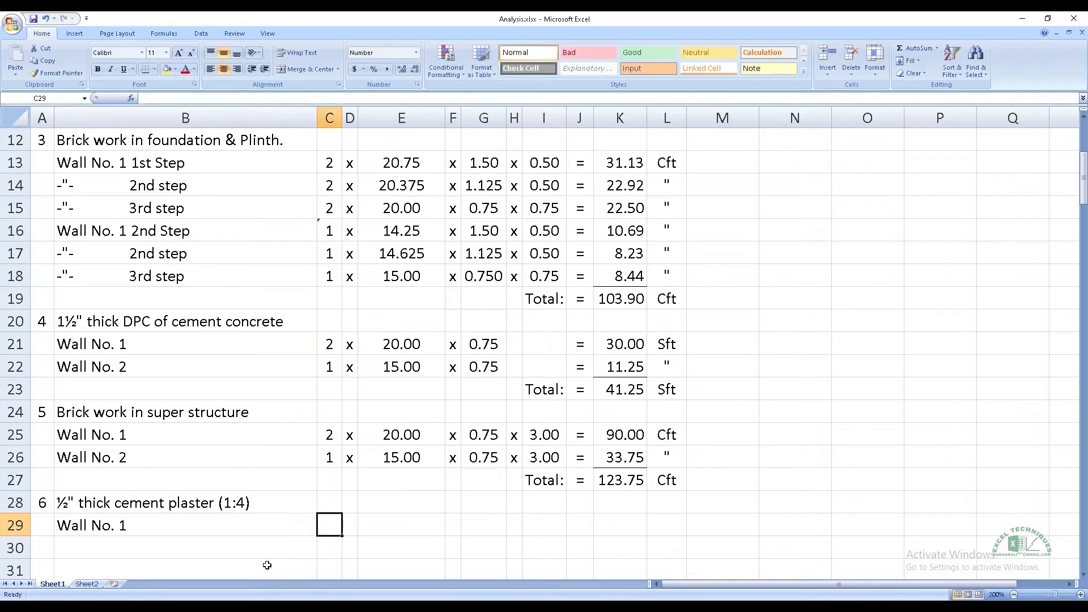
# Step: Set the plaster number in C29 to =C25*2 and put an "x" in D29
pyautogui.write('=')
pyautogui.press('Up')
pyautogui.press('Up')
pyautogui.press('Up')
pyautogui.press('Up')
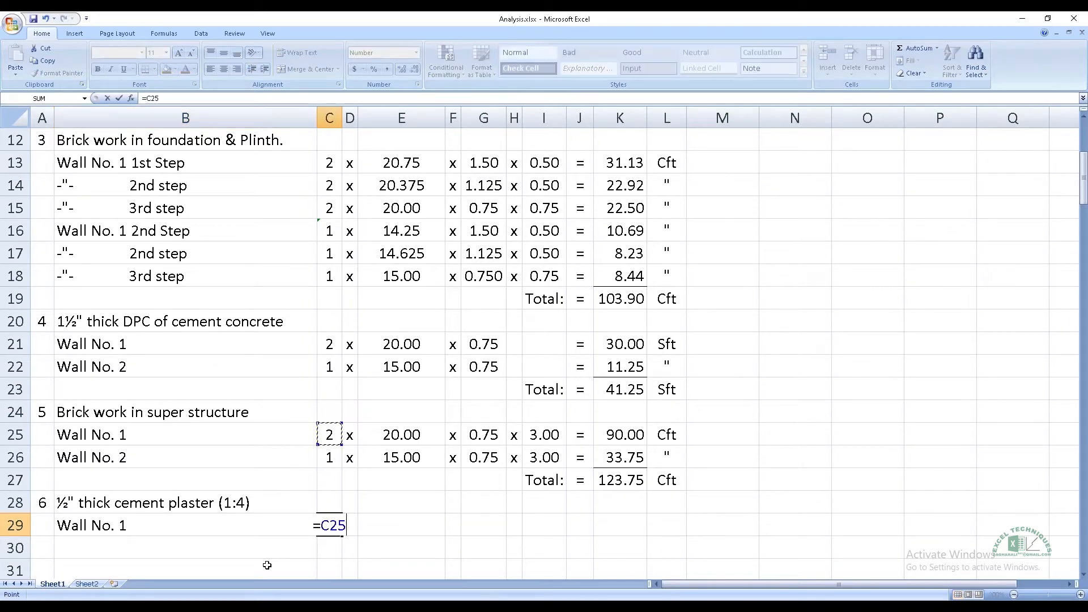
pyautogui.write('*2')
pyautogui.press('Tab')
pyautogui.write('x')
pyautogui.press('Tab')
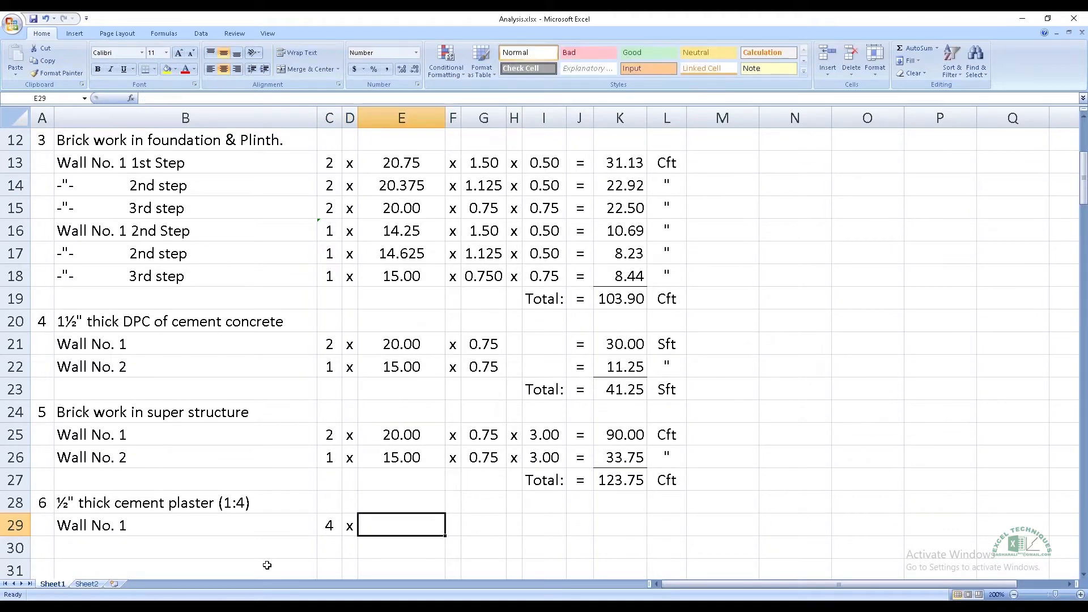
# Step: Link the Wall No. 1 plaster length in E29 to the superstructure length in E25
pyautogui.write('=')
pyautogui.press('Up')
pyautogui.press('Up')
pyautogui.press('Up')
pyautogui.press('Up')
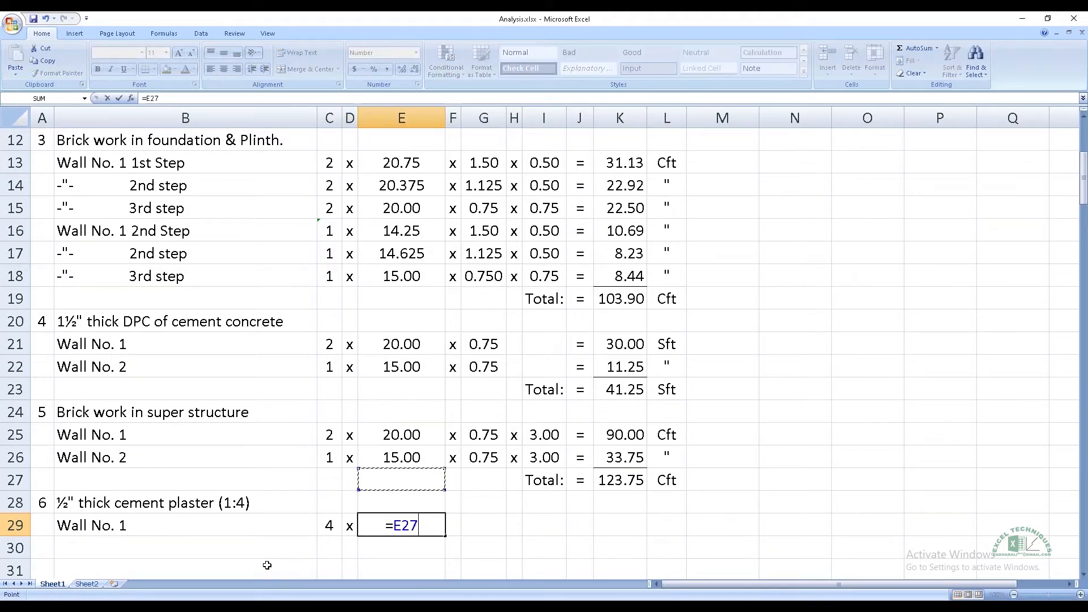
pyautogui.hotkey('ctrl', 'Return')
# Step: Complete row 29 with an "x" in F29, the 3.00 height, the equals sign, the quantity formula and the unit Sft
pyautogui.press('Tab')
pyautogui.write('x')
pyautogui.press('Tab')
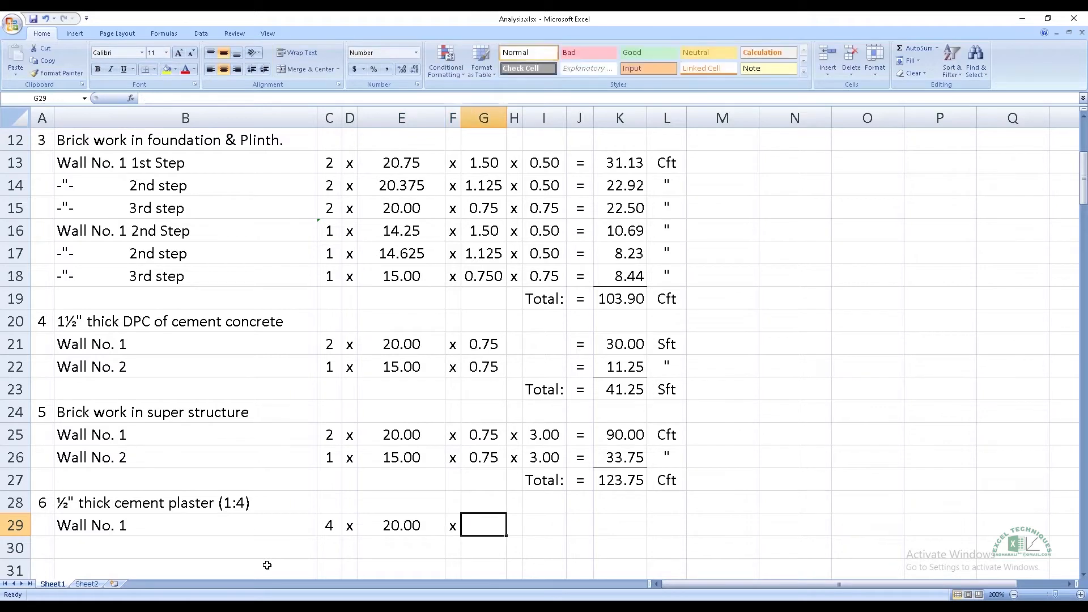
pyautogui.write('=')
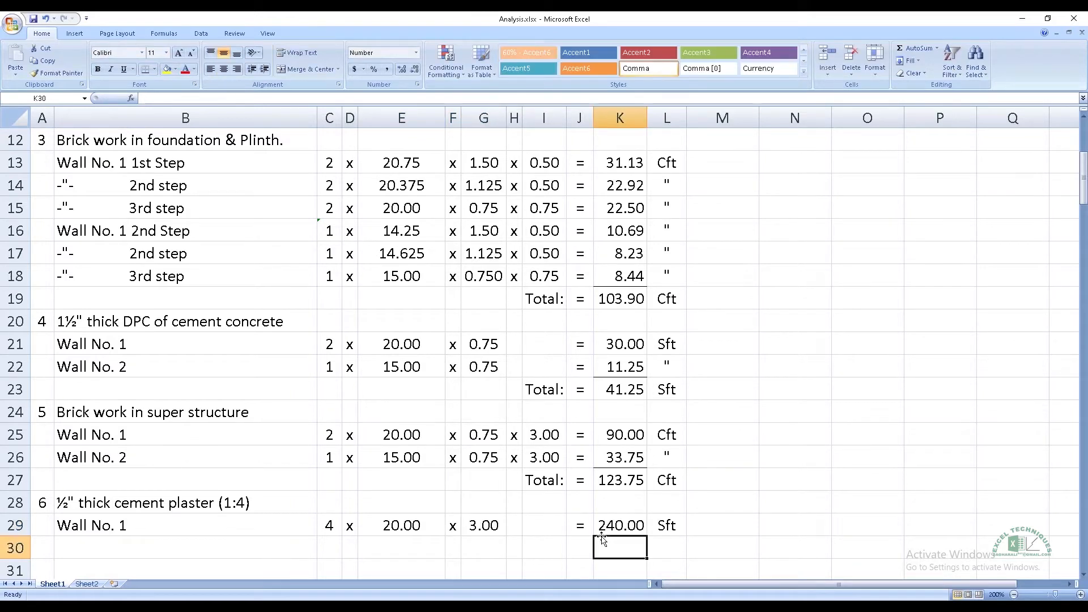
# Step: Enter the label -"- below DPC in B30 and the number 4 in C30
pyautogui.click(229, 538)
pyautogui.write('-"-           below DPC')
pyautogui.press('Tab')
pyautogui.write('4')
pyautogui.press('Return')
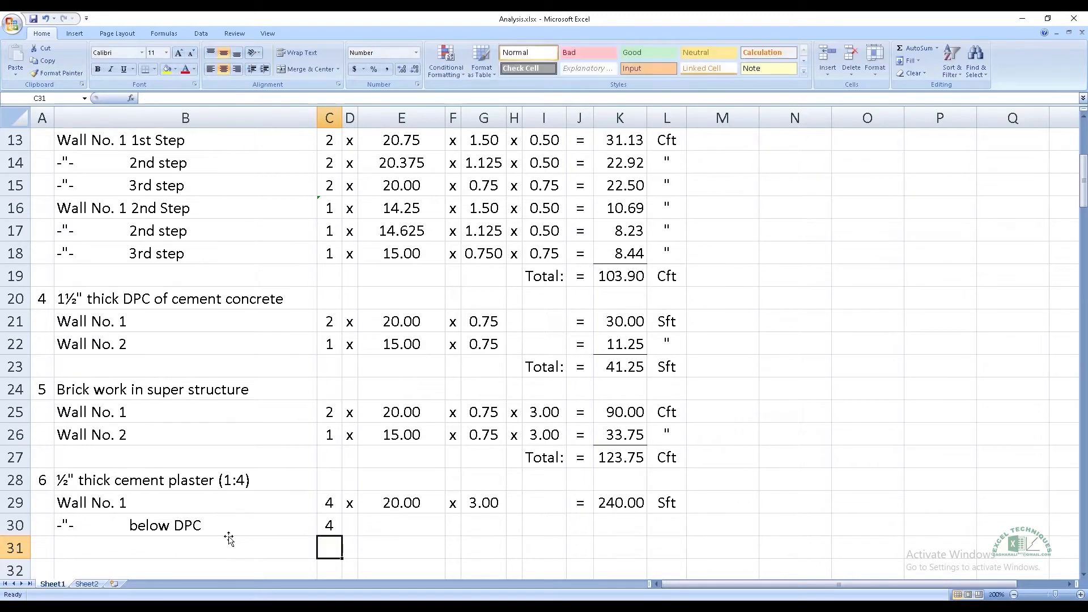
# Step: Put an "x" in D30 and F30 and link the length in E30 to E29
pyautogui.press('Up')
pyautogui.press('Right')
pyautogui.write('x')
pyautogui.press('Right')
pyautogui.write('=')
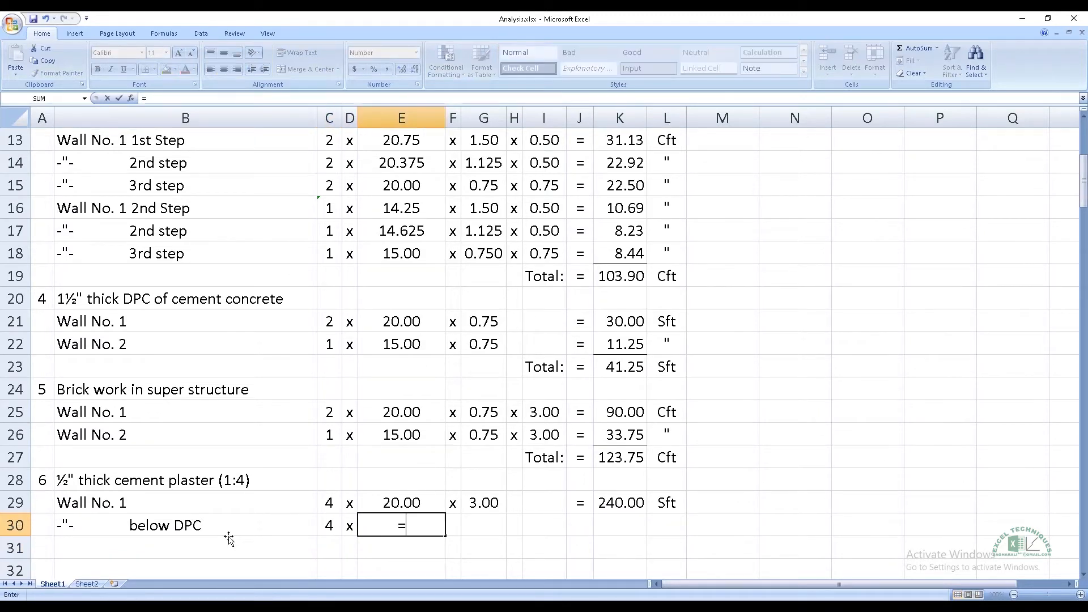
pyautogui.press('Up')
pyautogui.press('Return')
pyautogui.press('Up')
pyautogui.press('Right')
pyautogui.write('x')
pyautogui.press('Right')
# Step: Calculate the height below DPC in G30 with the formula =I9+I13+I14+I15-I5
pyautogui.write('=')
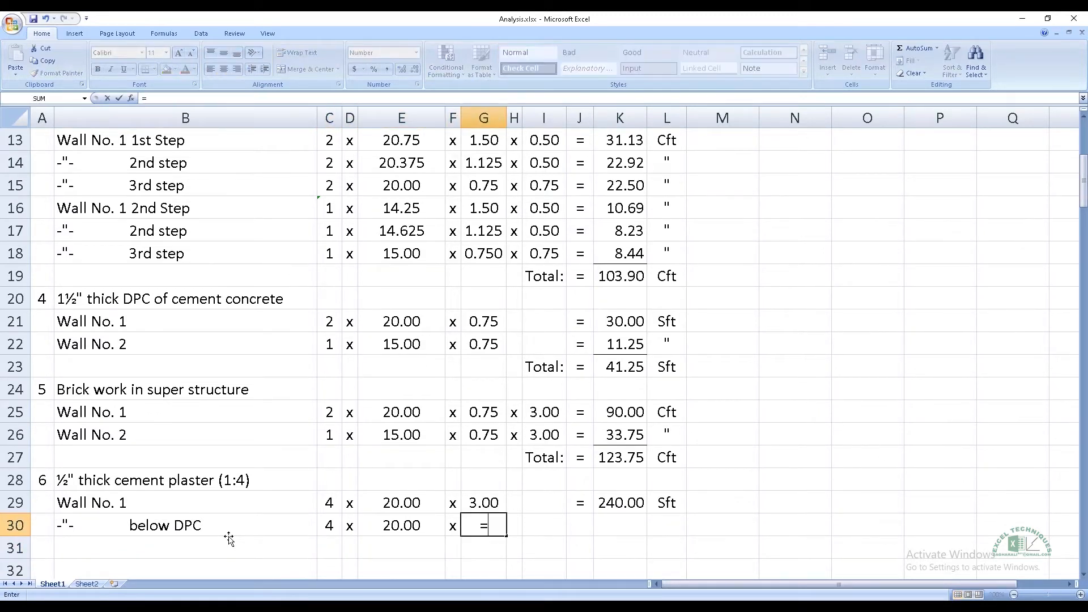
pyautogui.scroll(4, 480, 493)
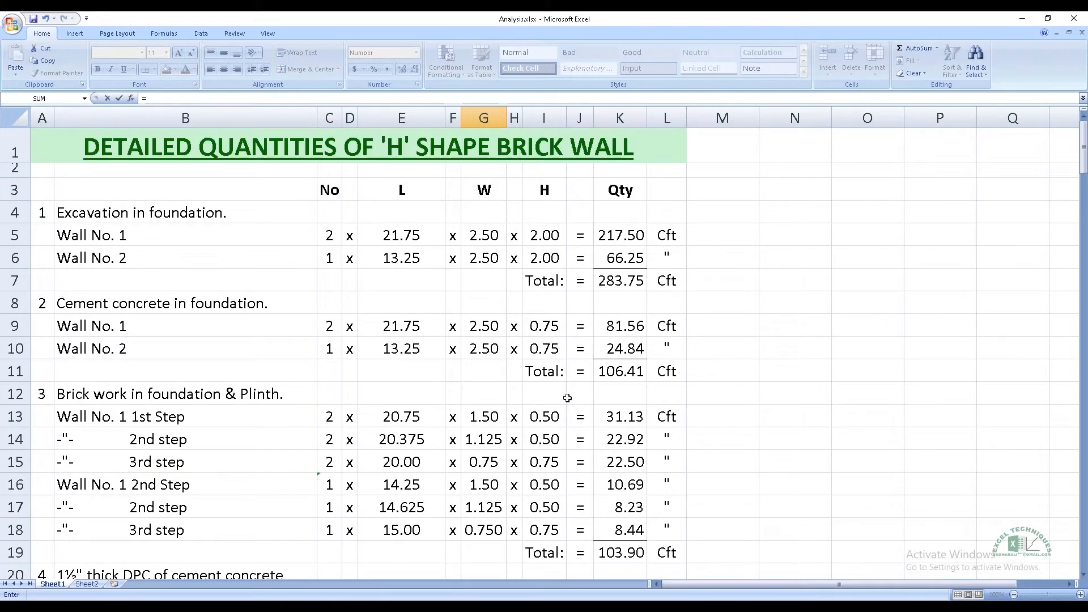
pyautogui.click(559, 329)
pyautogui.write('+')
pyautogui.click(546, 414)
pyautogui.write('+')
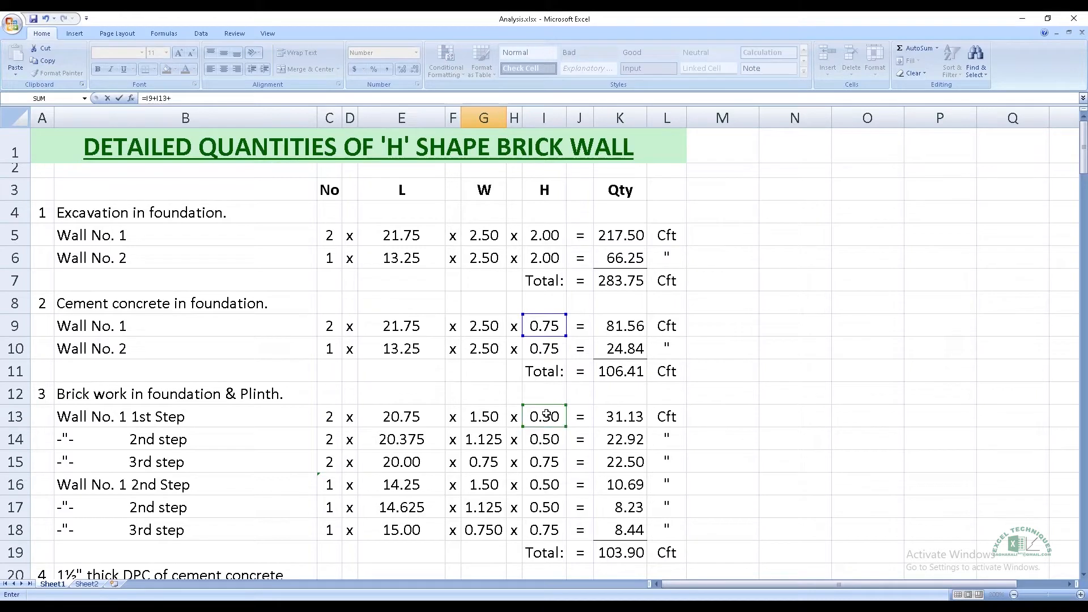
pyautogui.click(544, 440)
pyautogui.write('+')
pyautogui.click(551, 462)
pyautogui.write('-')
pyautogui.click(531, 240)
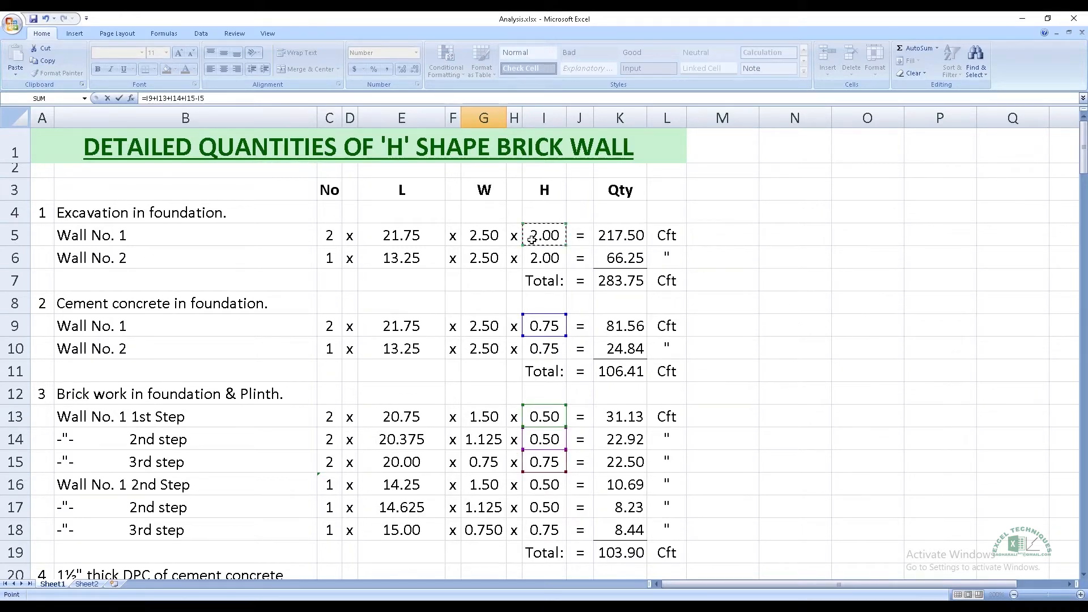
pyautogui.press('Return')
# Step: Fill the equals sign and quantity formula from J29:K29 down to row 30 and enter a ditto mark in L30
pyautogui.press('Up')
pyautogui.press('Right')
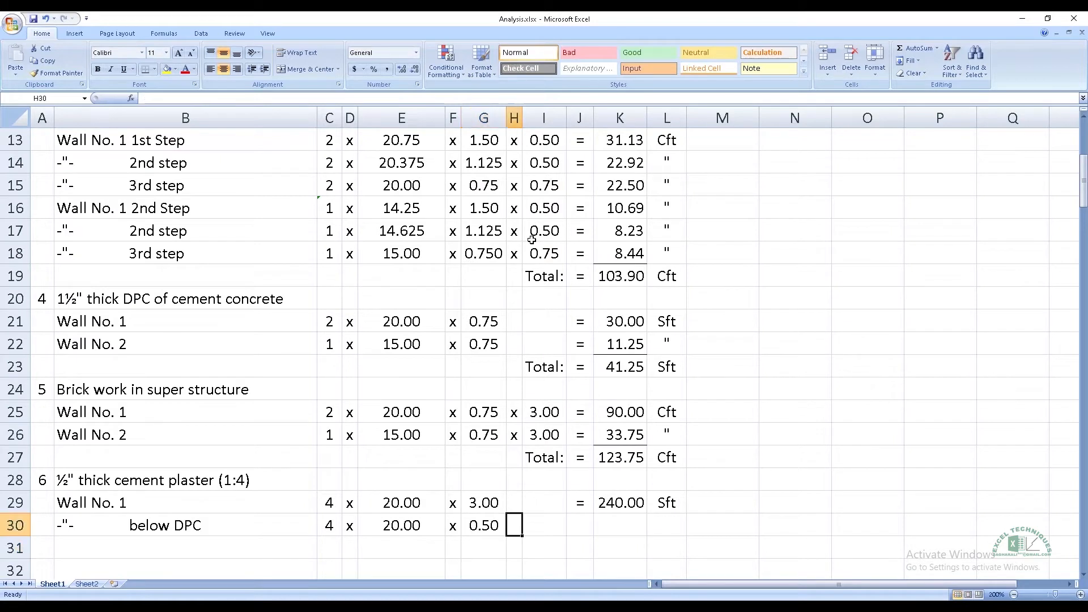
pyautogui.press('Right')
pyautogui.press('Right')
pyautogui.press('Up')
pyautogui.hotkey('shift', 'Right')
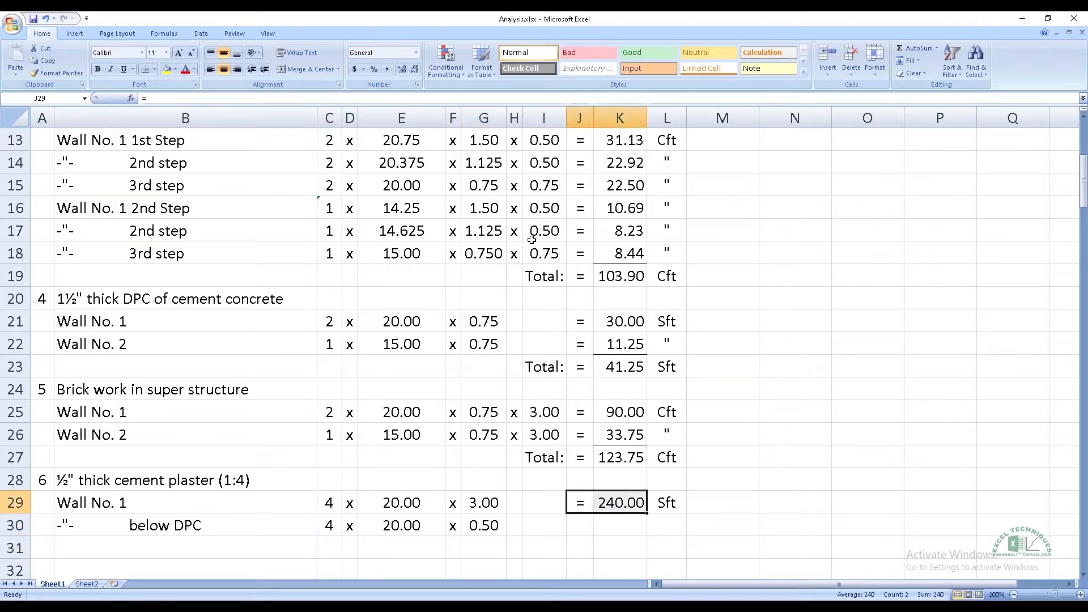
pyautogui.hotkey('shift', 'Down')
pyautogui.hotkey('ctrl', 'd')
pyautogui.press('Down')
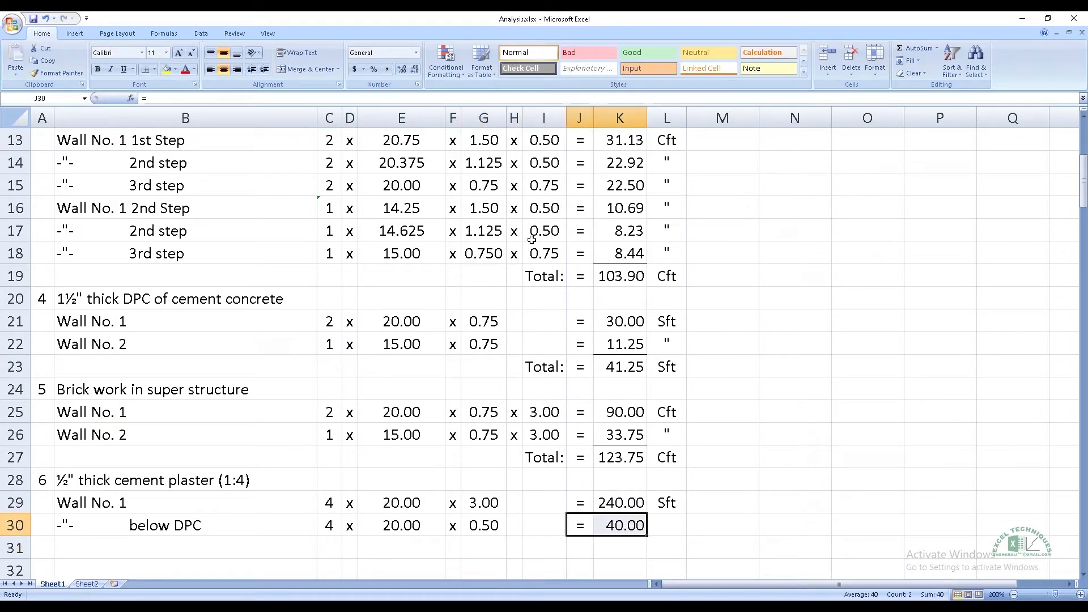
pyautogui.press('Right')
pyautogui.press('Right')
pyautogui.write('"')
pyautogui.press('Return')
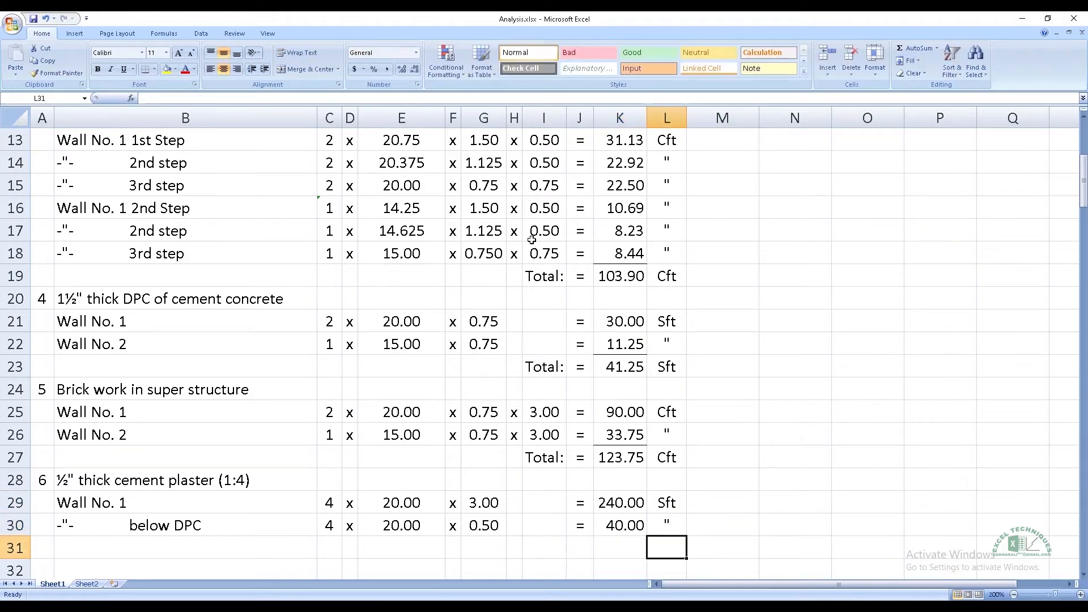
# Step: Enter "Wall No. 2" in B31 and set its plaster number in C31 to =C26*2
pyautogui.click(175, 549)
pyautogui.write('Wall No. 2')
pyautogui.press('Tab')
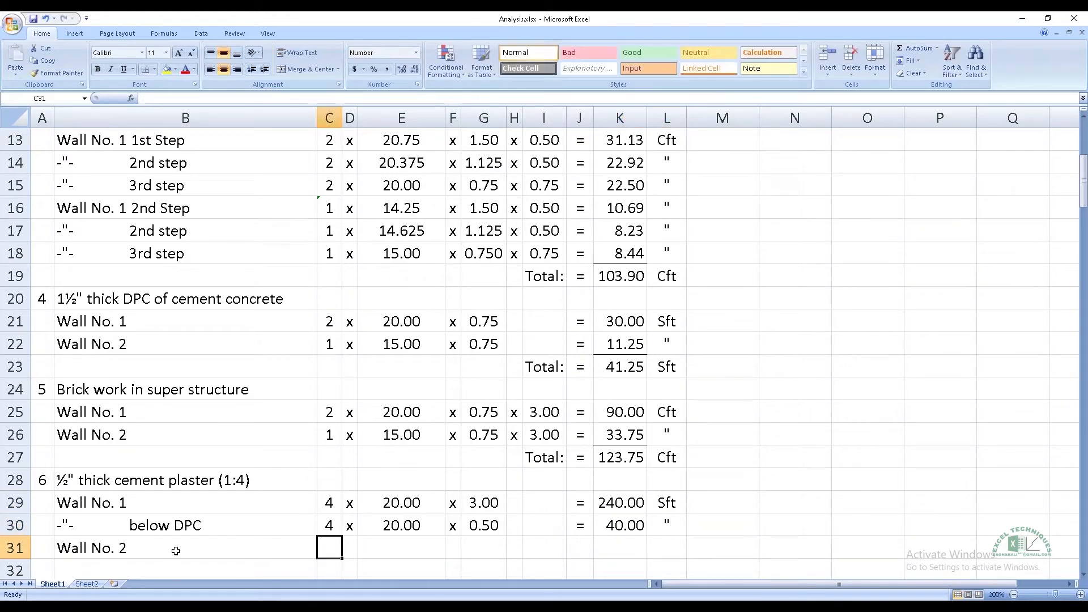
pyautogui.write('=')
pyautogui.click(334, 434)
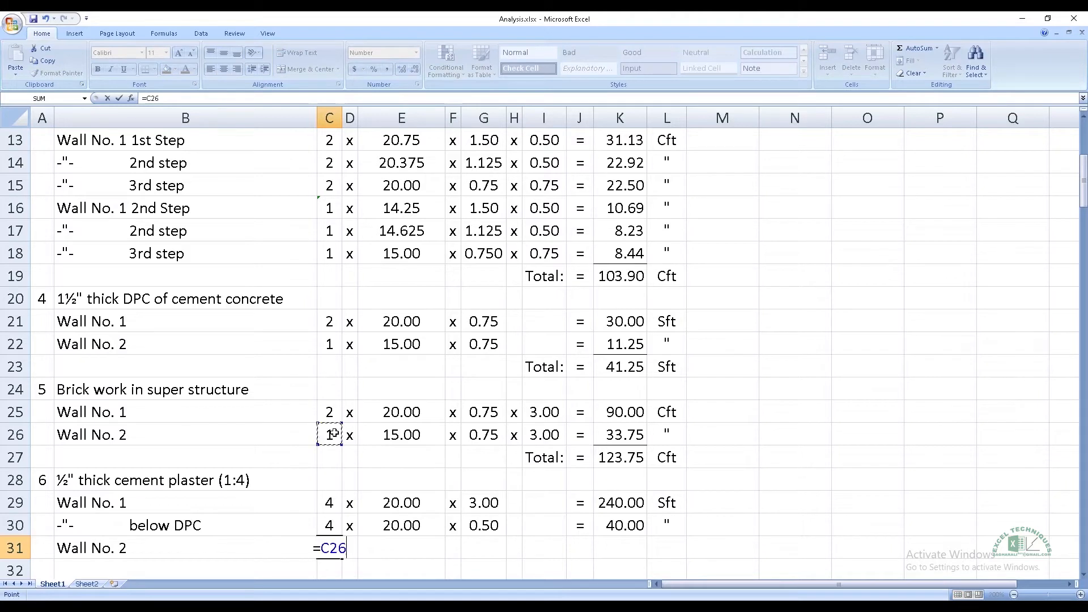
pyautogui.write('*2')
pyautogui.hotkey('ctrl', 'Return')
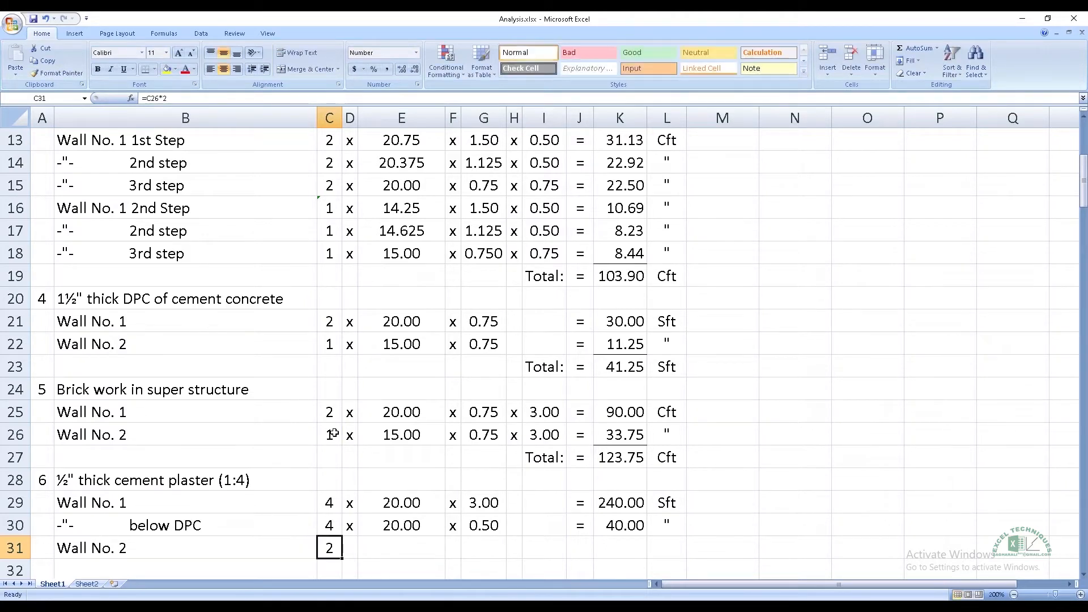
# Step: Put an "x" in D31 and F31 and link the Wall No. 2 length in E31 to E26
pyautogui.press('Right')
pyautogui.write('x')
pyautogui.press('Right')
pyautogui.write('=')
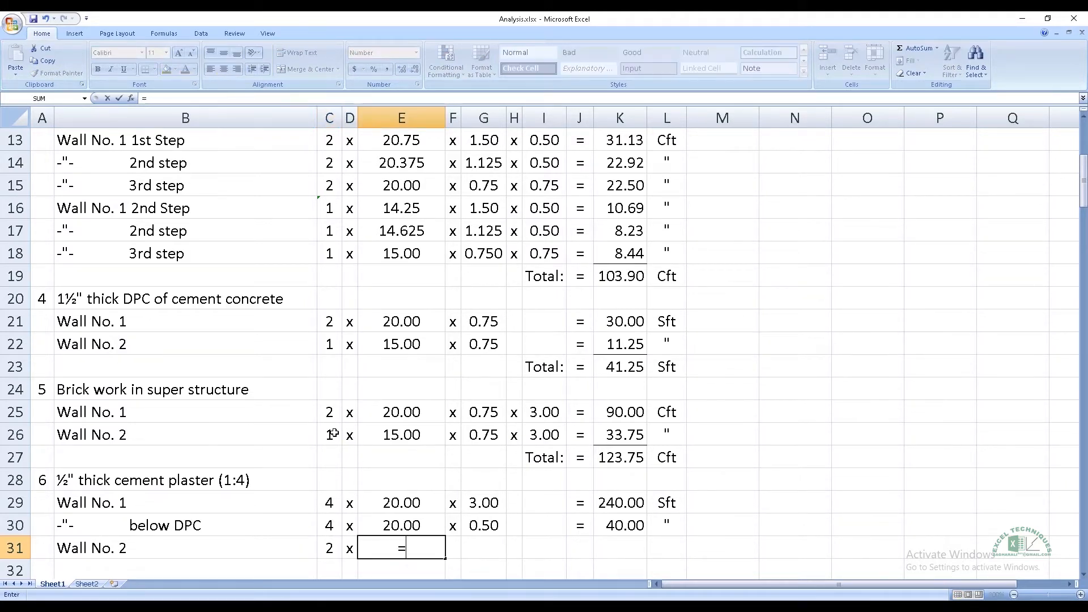
pyautogui.click(381, 434)
pyautogui.press('Tab')
pyautogui.write('x')
pyautogui.press('Right')
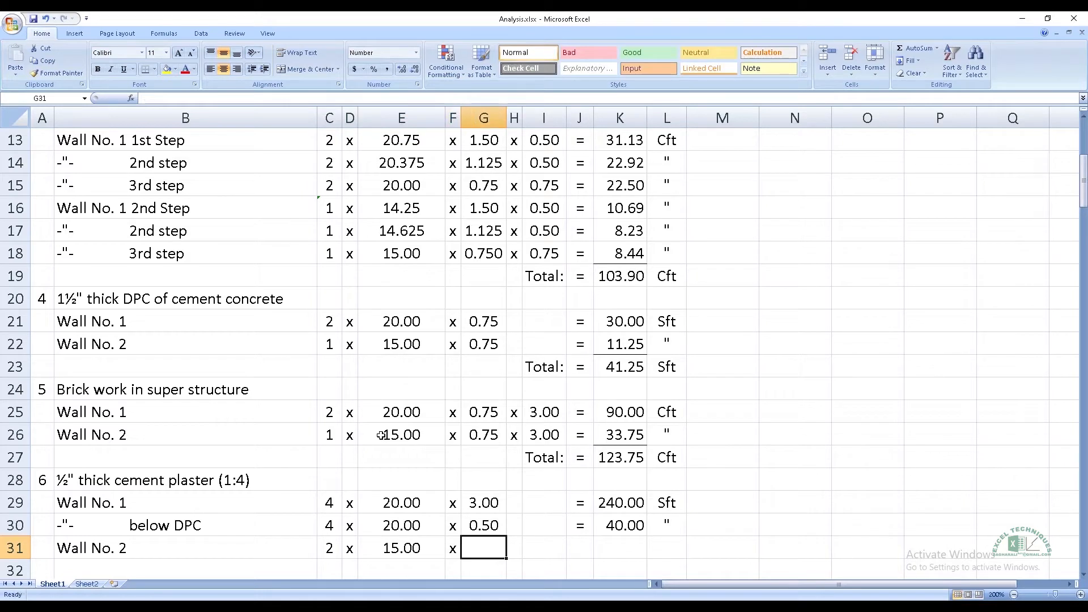
# Step: Link the Wall No. 2 plaster height in G31 to the Wall No. 1 height in G29
pyautogui.write('=')
pyautogui.press('Up')
pyautogui.press('Up')
pyautogui.press('Return')
# Step: Copy the equals sign, quantity formula and ditto mark from J30:L30 into row 31
pyautogui.press('Right')
pyautogui.press('Right')
pyautogui.press('Right')
pyautogui.press('Up')
pyautogui.press('Up')
pyautogui.hotkey('shift', 'Right')
pyautogui.hotkey('shift', 'Right')
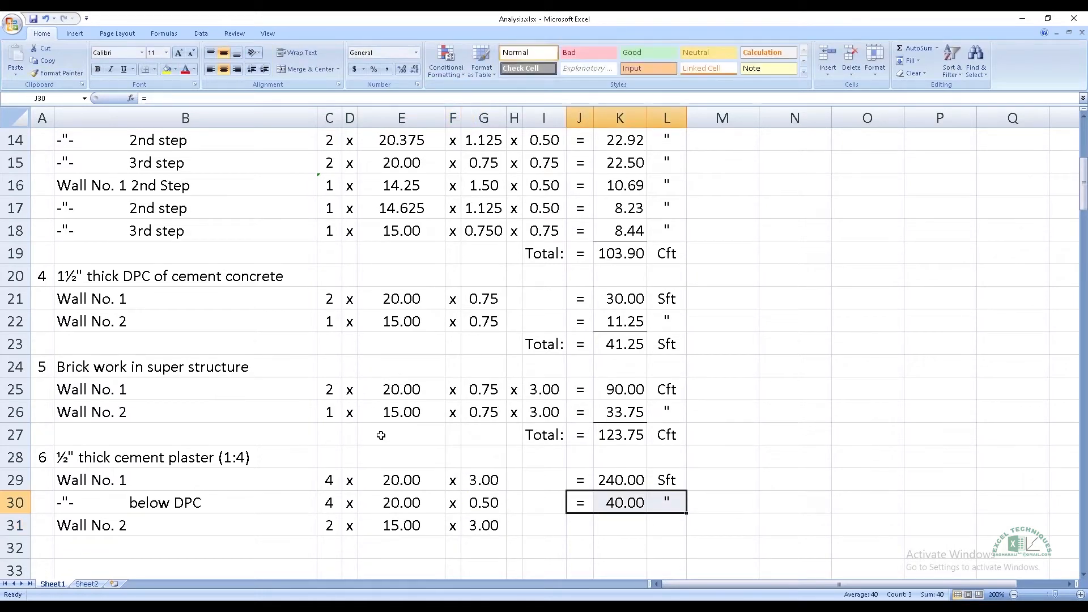
pyautogui.hotkey('ctrl', 'c')
pyautogui.press('Down')
pyautogui.press('Down')
pyautogui.press('Up')
pyautogui.press('Return')
pyautogui.press('Down')
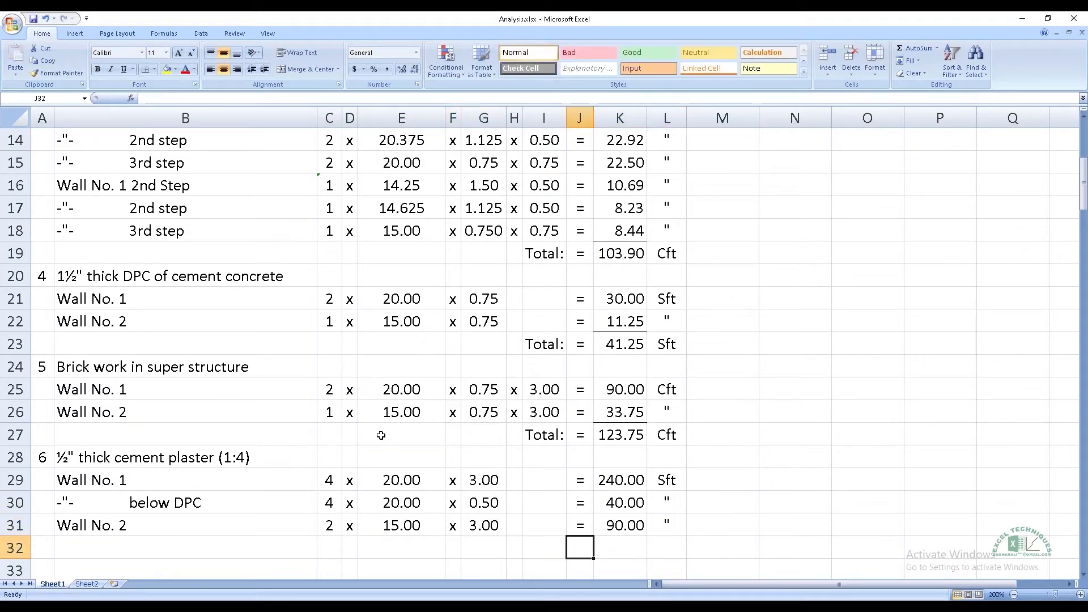
# Step: Copy the "below DPC" label from B30 to B32
pyautogui.press('Home')
pyautogui.press('Right')
pyautogui.press('Up')
pyautogui.press('Up')
pyautogui.hotkey('ctrl', 'c')
pyautogui.press('Down')
pyautogui.press('Down')
pyautogui.hotkey('ctrl', 'v')
pyautogui.press('Right')
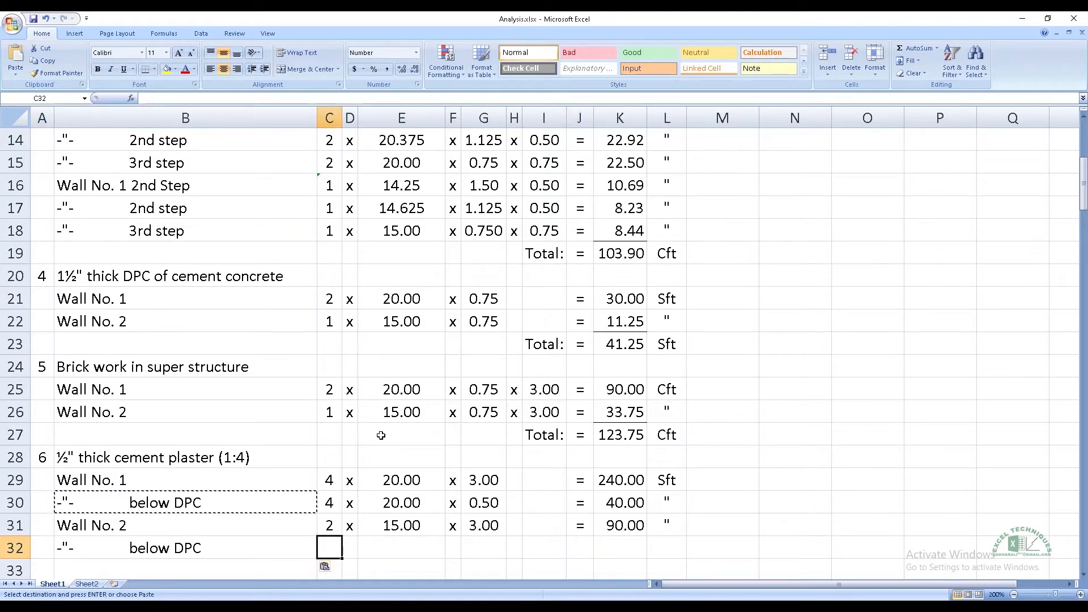
# Step: Link the number in C32 to C31 and put an "x" in D32
pyautogui.write('=')
pyautogui.press('Up')
pyautogui.press('Return')
pyautogui.press('Up')
pyautogui.press('Right')
pyautogui.write('x')
pyautogui.press('Right')
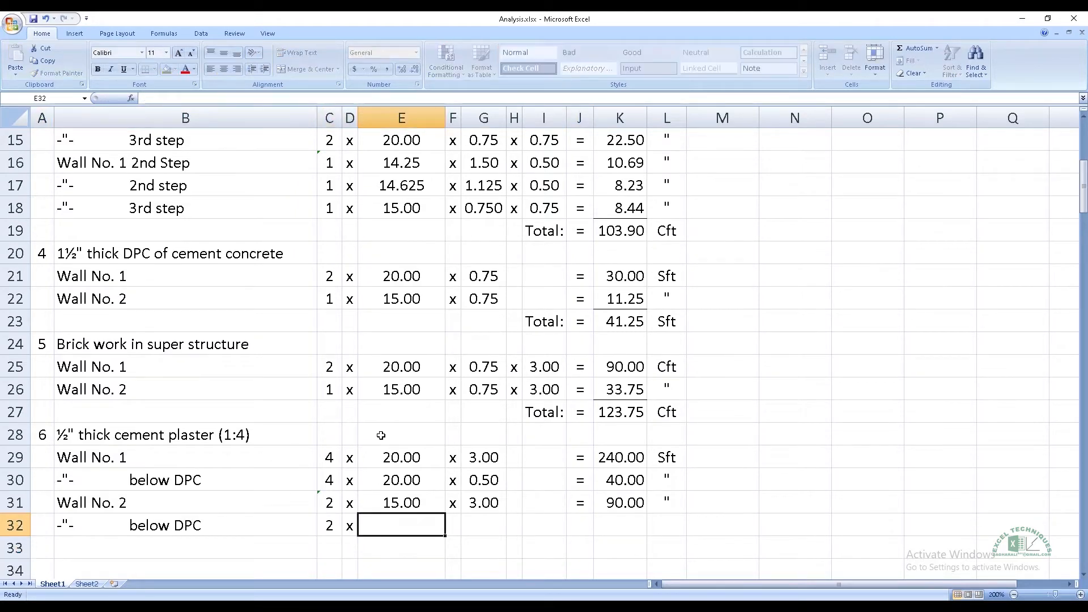
# Step: Link the length in E32 to E31 and put an "x" in F32
pyautogui.write('=')
pyautogui.press('Up')
pyautogui.press('Return')
pyautogui.press('Up')
pyautogui.press('Right')
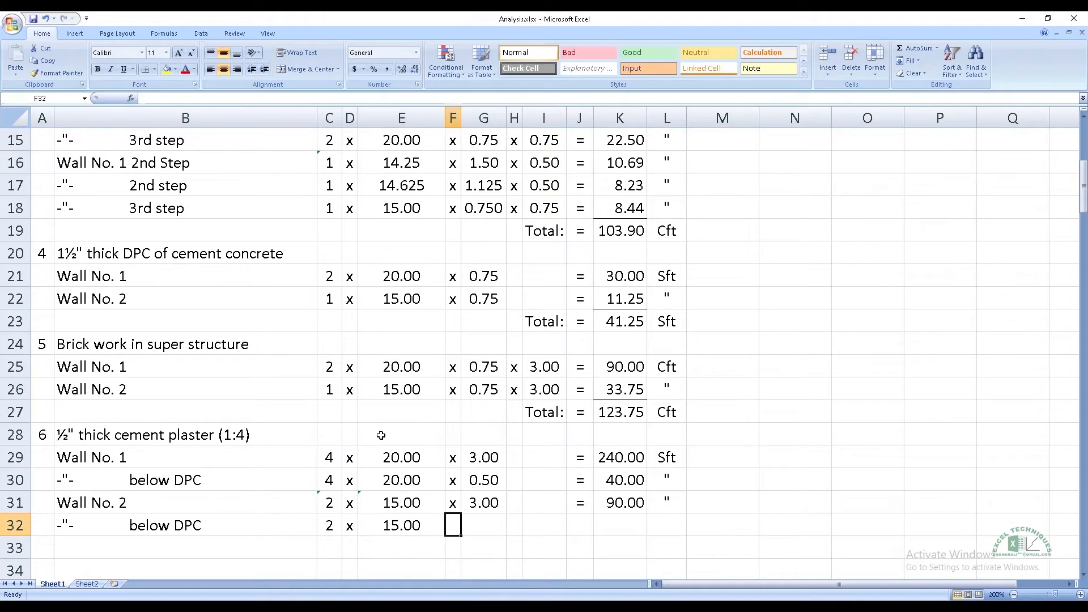
pyautogui.write('x')
pyautogui.press('Right')
# Step: Link the Wall No. 2 height below DPC in G32 to G30
pyautogui.write('=')
pyautogui.press('Up')
pyautogui.press('Up')
pyautogui.press('Return')
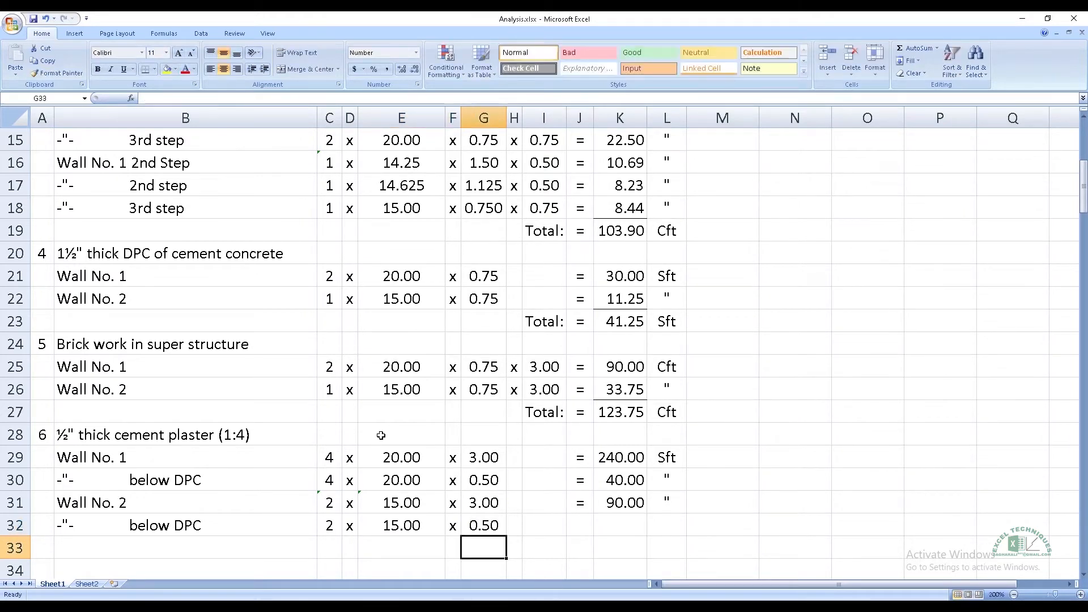
# Step: Copy the equals sign, quantity formula and ditto mark from J31:L31 into row 32
pyautogui.press('Up')
pyautogui.press('Right')
pyautogui.press('Right')
pyautogui.press('Right')
pyautogui.press('Up')
pyautogui.hotkey('shift', 'Right')
pyautogui.hotkey('shift', 'Right')
pyautogui.hotkey('ctrl', 'c')
pyautogui.press('Down')
pyautogui.press('Return')
pyautogui.press('Down')
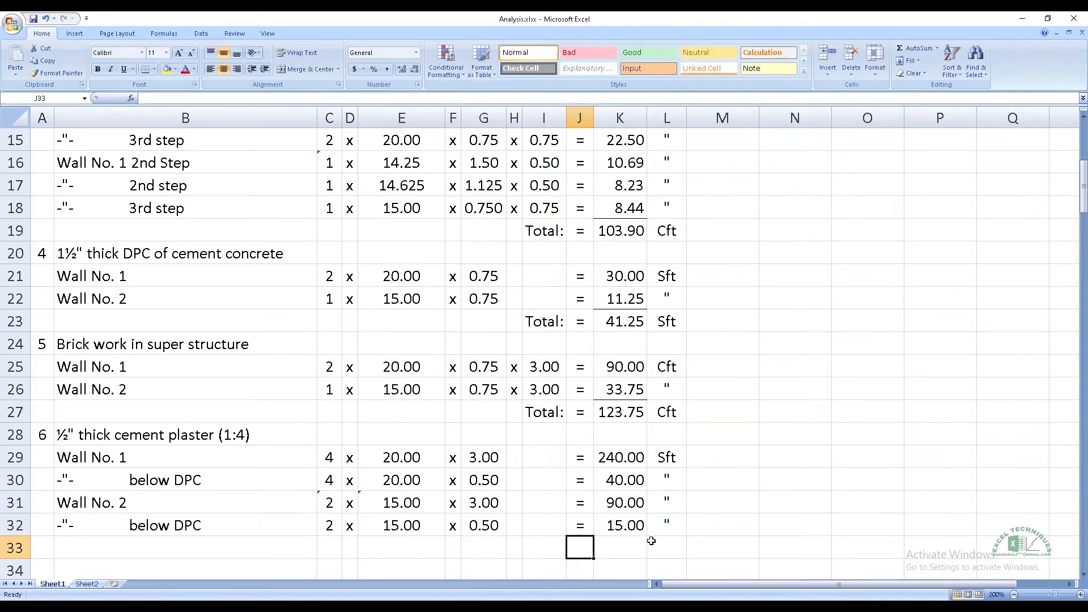
# Step: Add a "Total:" row for the cement plaster quantities in row 33 with the unit Sft, and underline K32
pyautogui.click(554, 541)
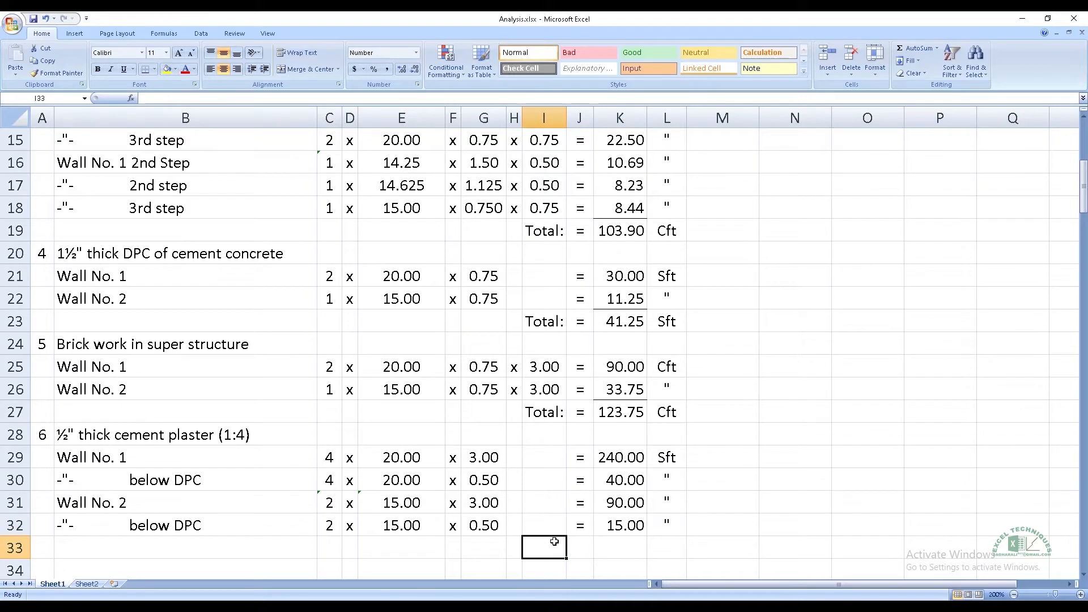
pyautogui.write('Total:')
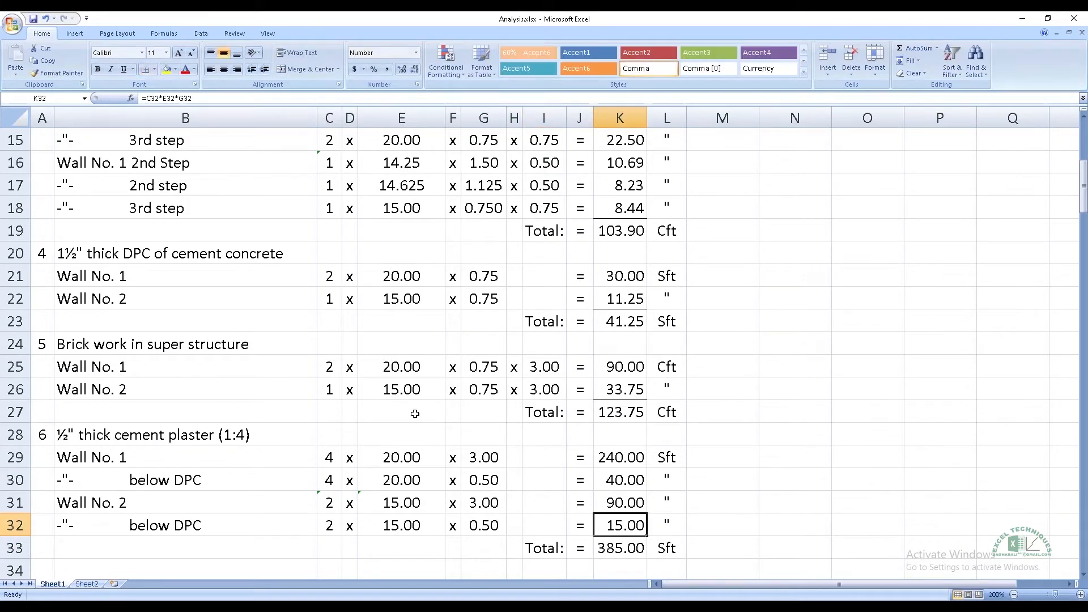
pyautogui.click(602, 564)
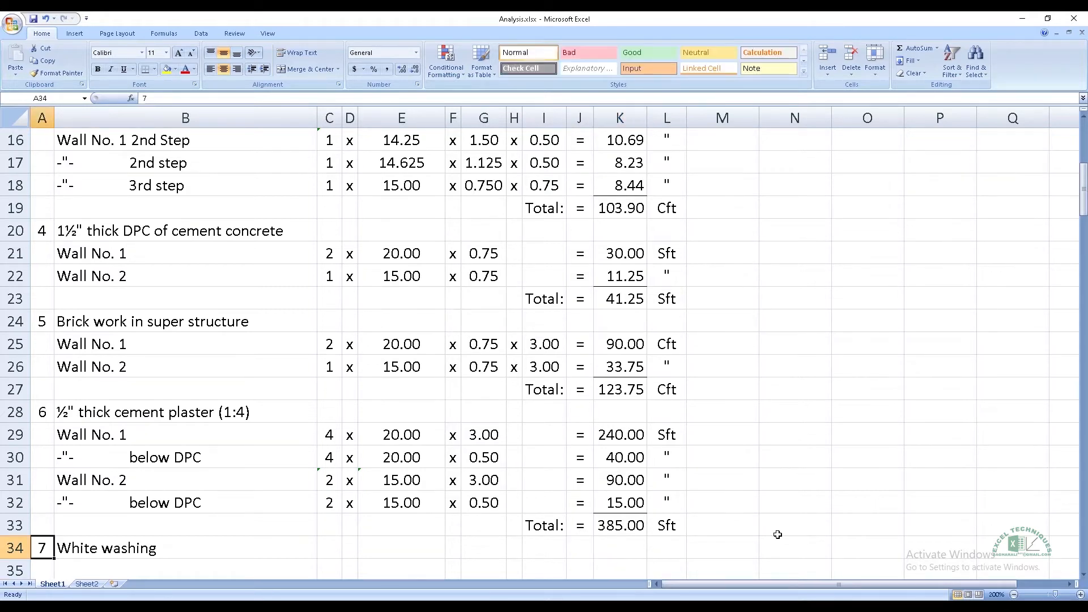
# Step: Add item 7, "White washing", in row 34 and note "Same Qty as above item" in C35
pyautogui.press('Return')
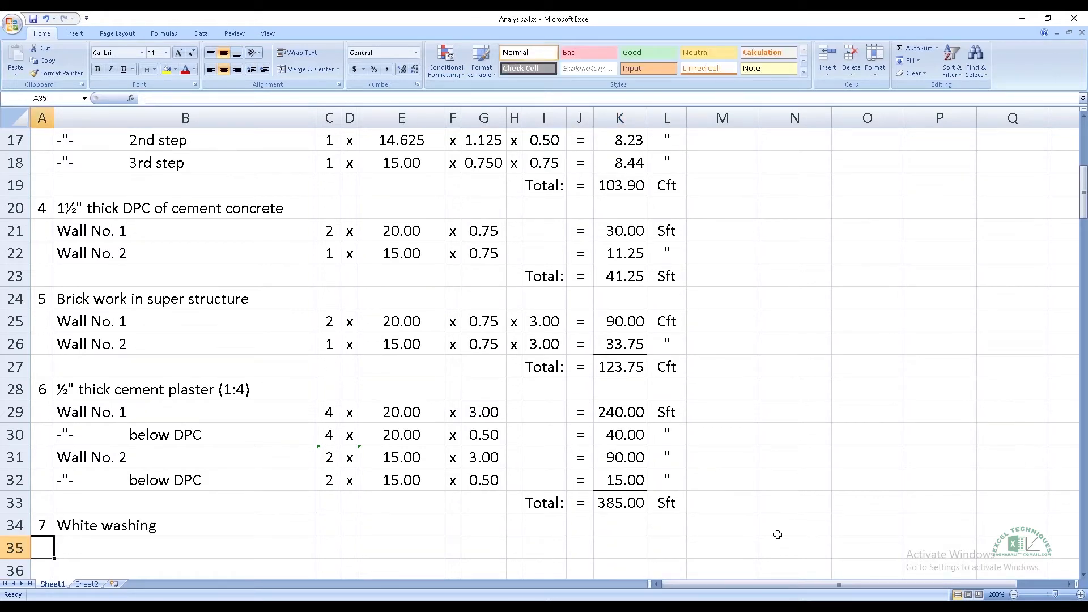
pyautogui.press('Return')
pyautogui.press('Return')
pyautogui.press('Return')
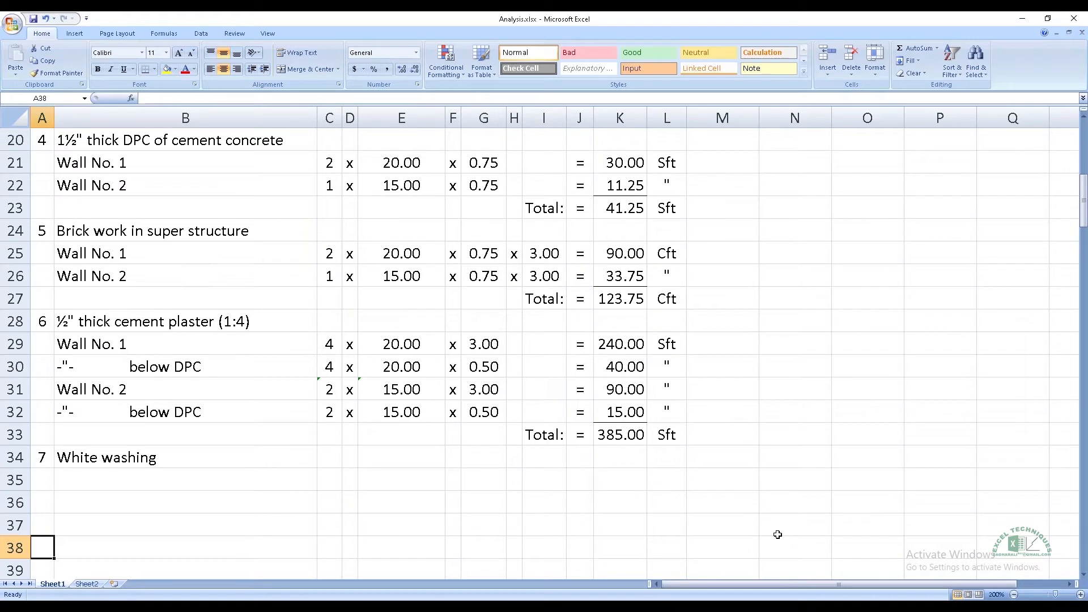
pyautogui.press('Up')
pyautogui.press('Up')
pyautogui.press('Up')
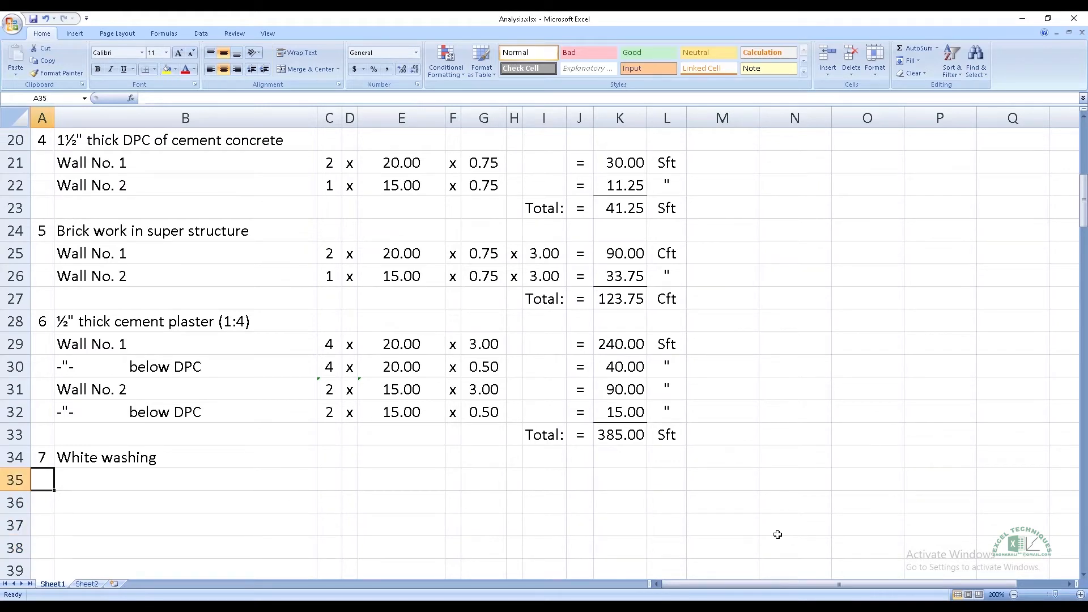
pyautogui.press('Right')
pyautogui.press('Right')
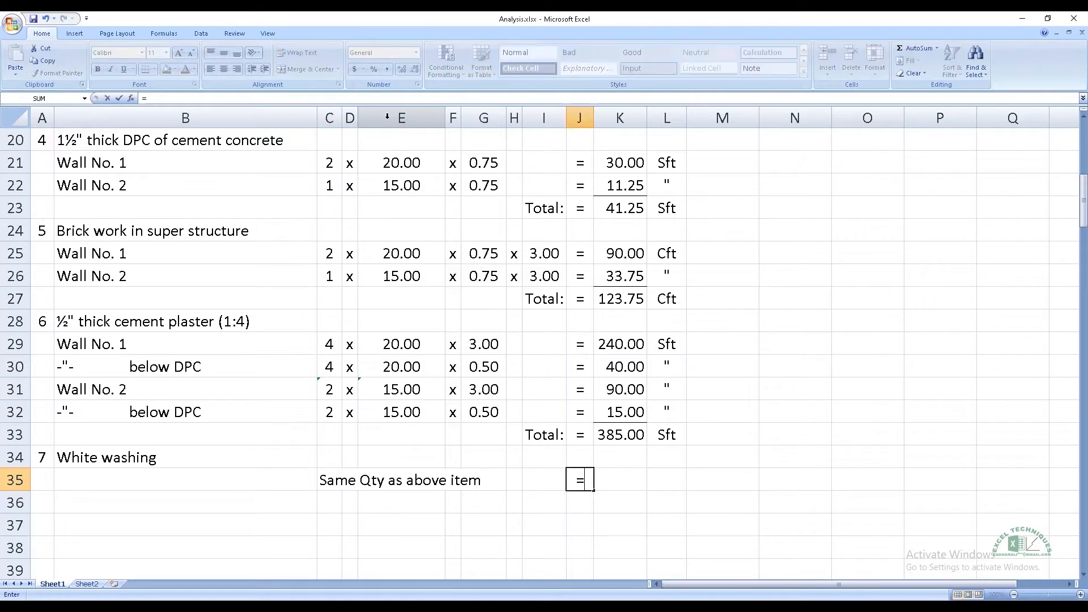
# Step: Put an equals sign in J35, link K35 to the plaster total in K33 and enter the unit Sft
pyautogui.press('Right')
pyautogui.write('=')
pyautogui.press('Up')
pyautogui.press('Up')
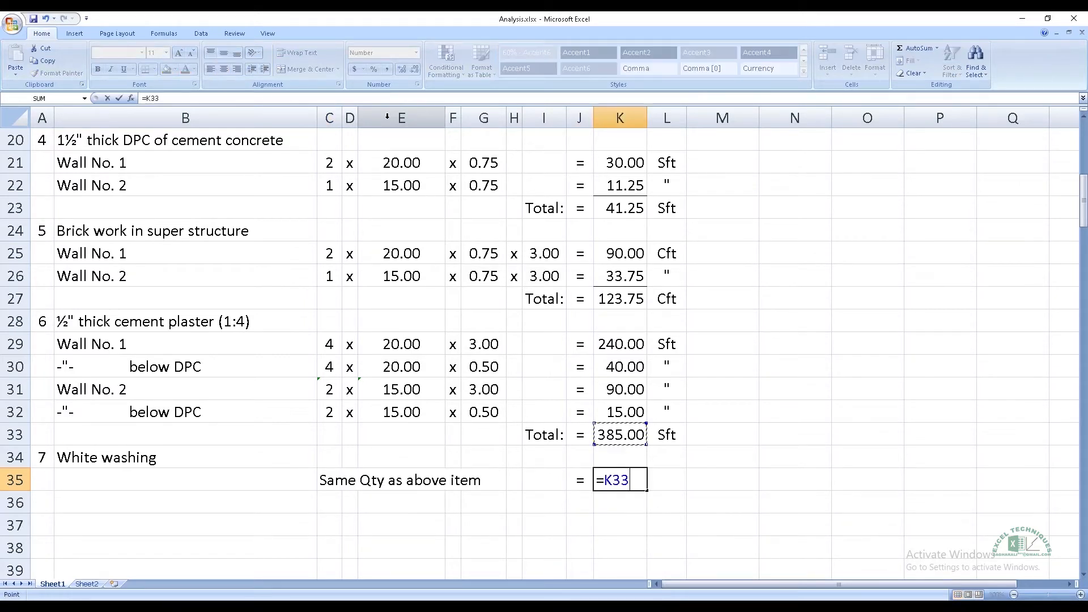
pyautogui.press('Tab')
pyautogui.write('Sft')
pyautogui.press('Return')
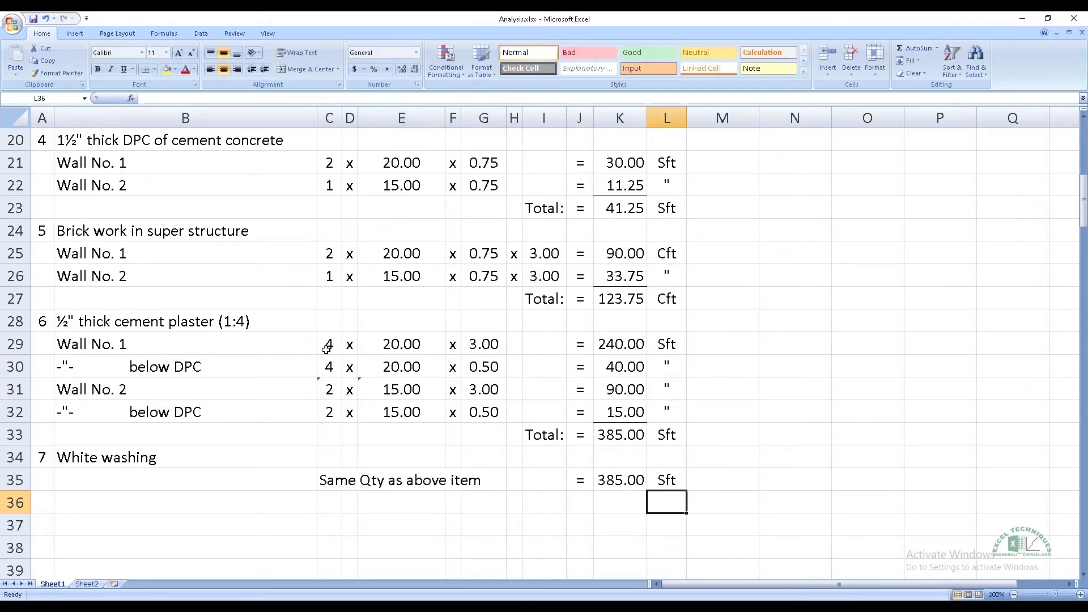
# Step: Review the quantity sheet from the excavation item down to white washing
pyautogui.scroll(5, 327, 350)
pyautogui.scroll(2, 327, 349)
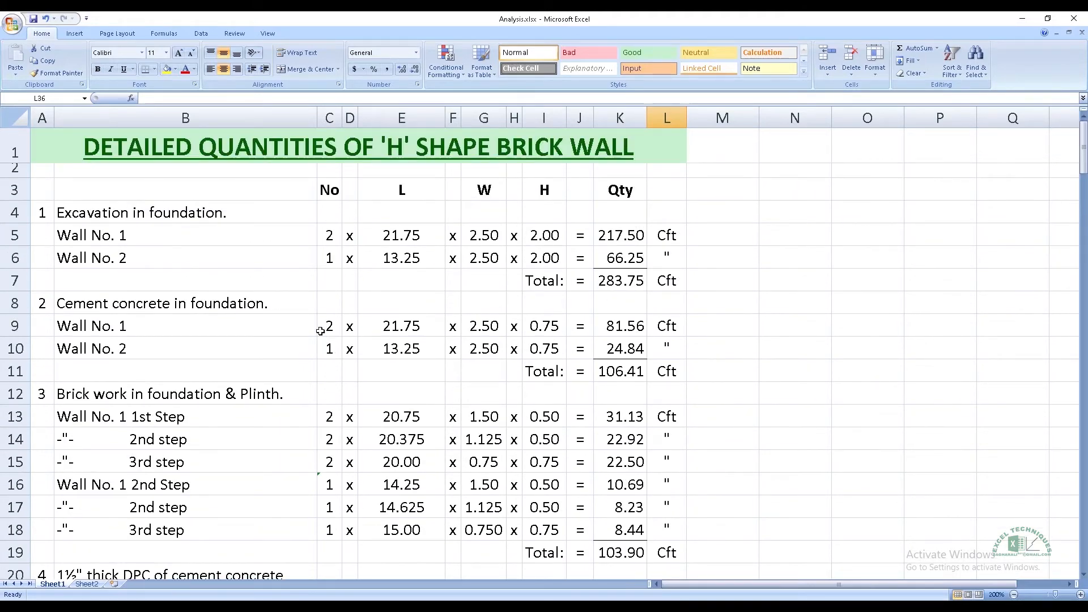
pyautogui.scroll(-9, 309, 302)
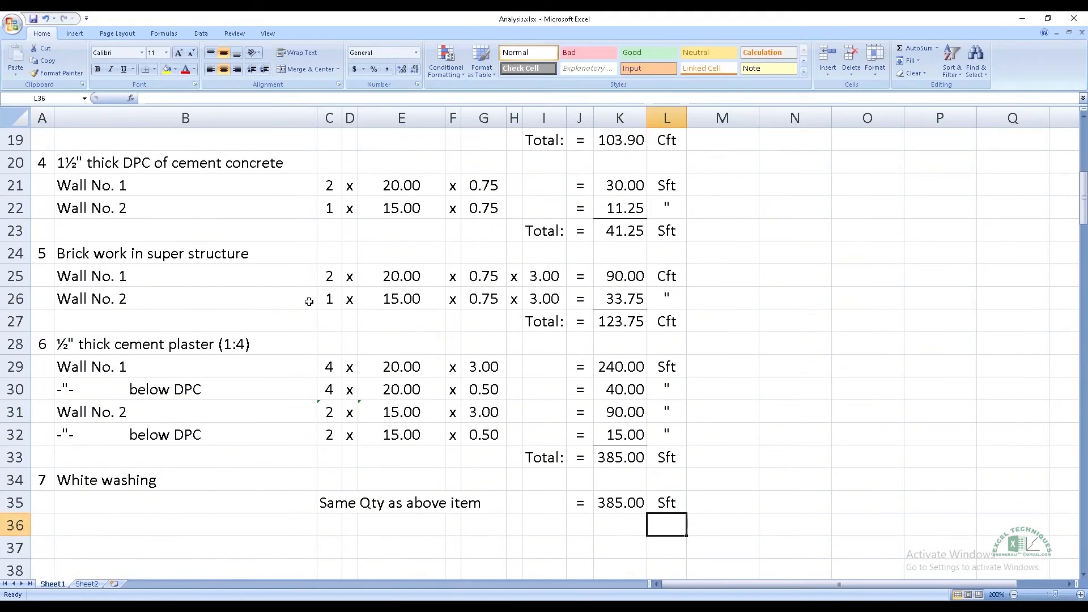
pyautogui.scroll(9, 309, 302)
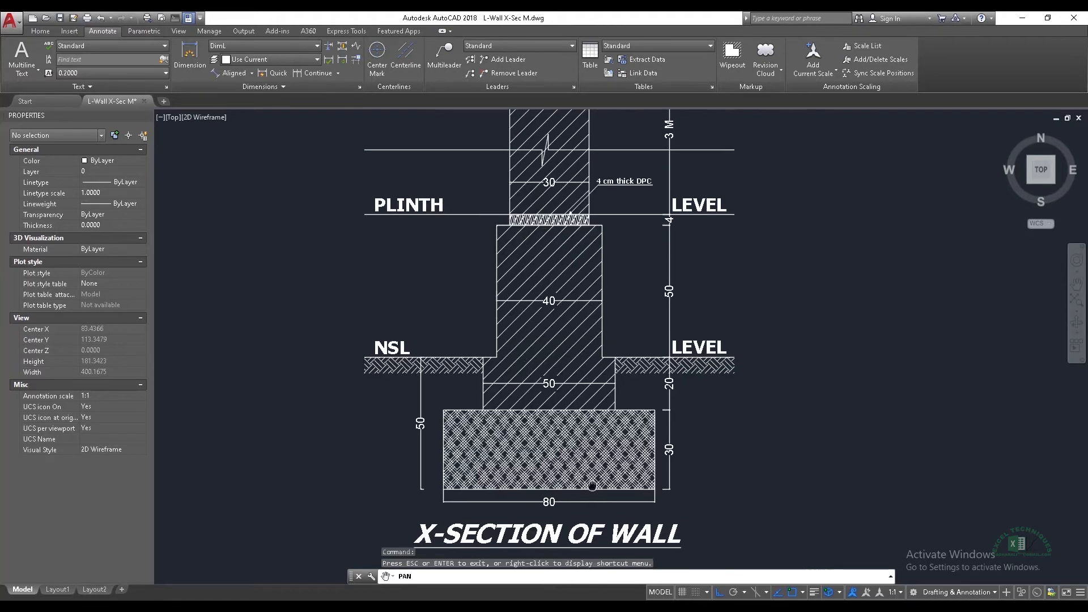
# Step: Switch to the AutoCAD drawing and examine the metric wall cross-section's widths, heights and DPC thickness
pyautogui.scroll(-3, 588, 465)
pyautogui.moveTo(658, 465); pyautogui.dragTo(652, 452)
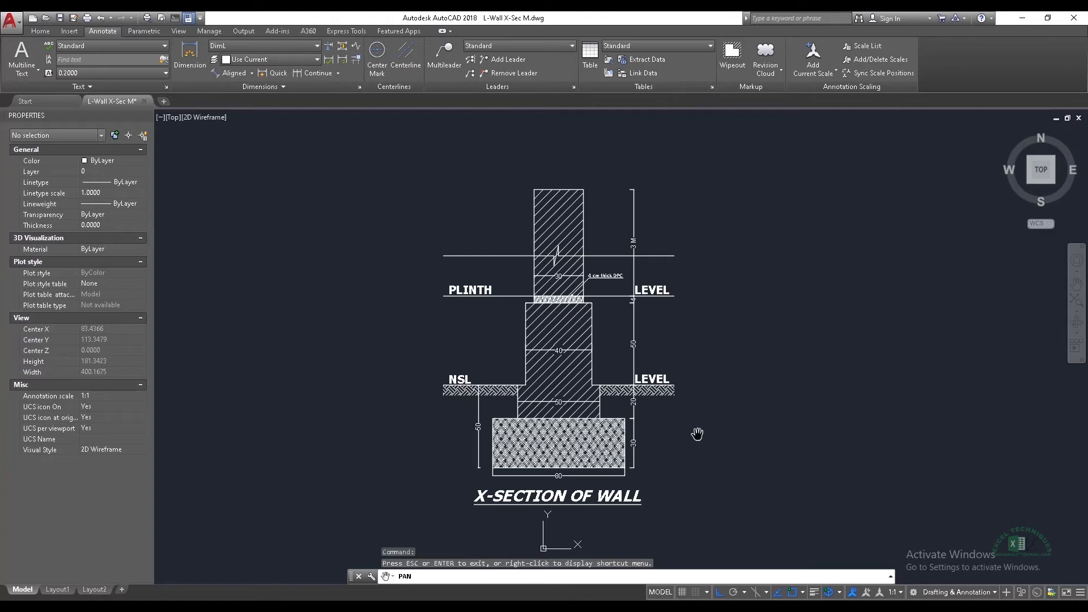
pyautogui.scroll(4, 595, 278)
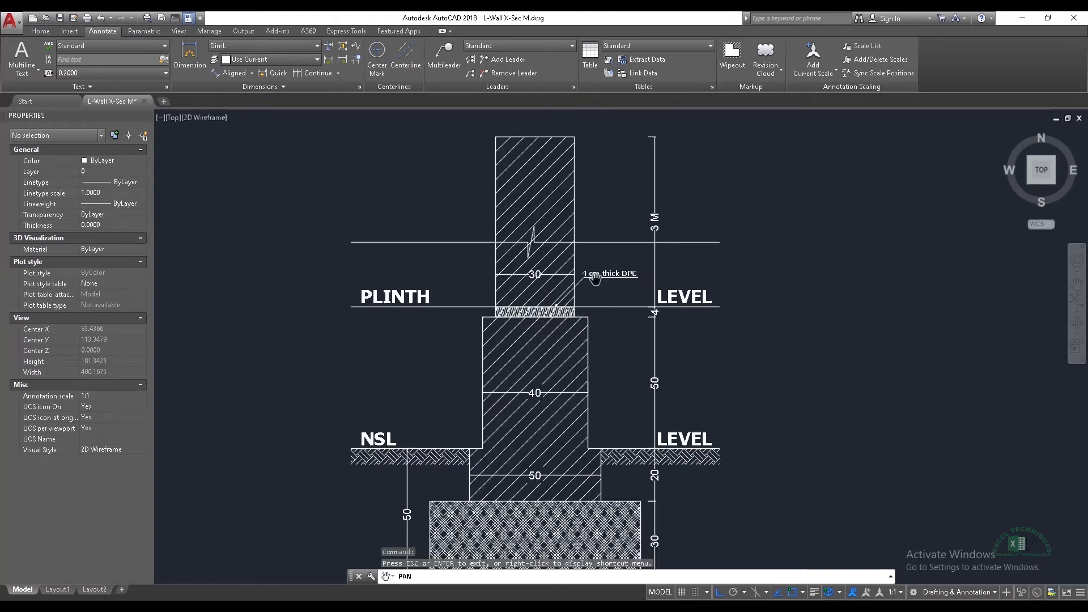
pyautogui.moveTo(604, 311); pyautogui.dragTo(614, 424)
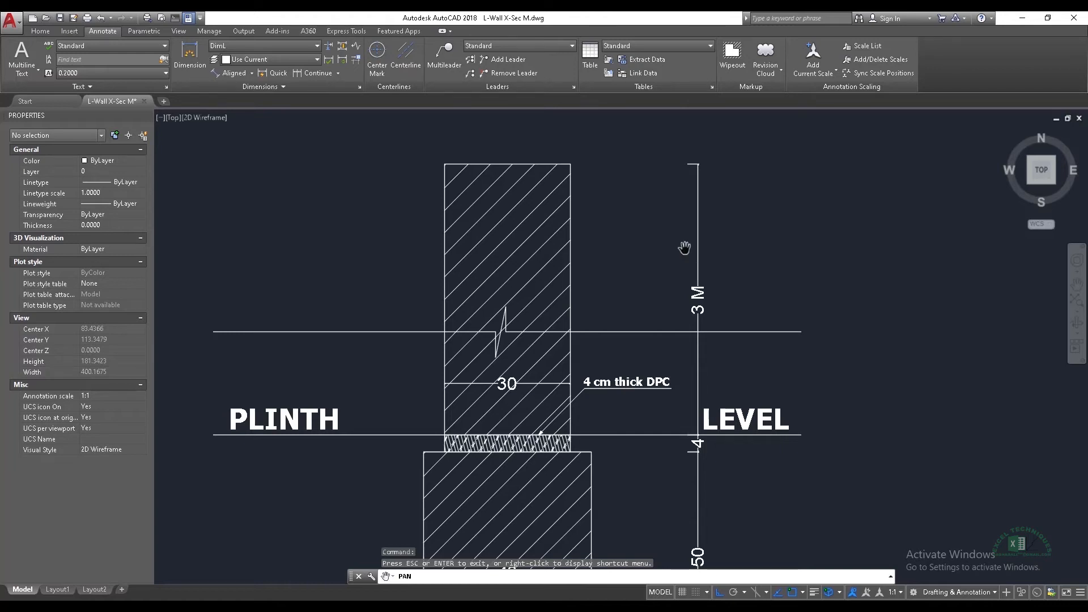
pyautogui.scroll(-2, 685, 248)
pyautogui.moveTo(674, 388); pyautogui.dragTo(663, 271)
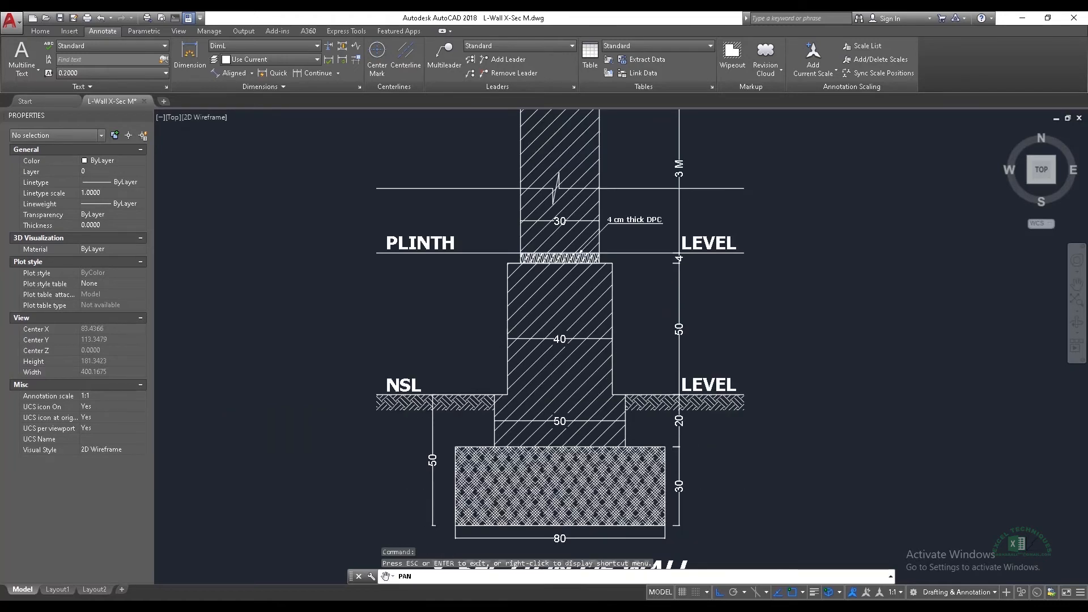
pyautogui.scroll(-1, 664, 325)
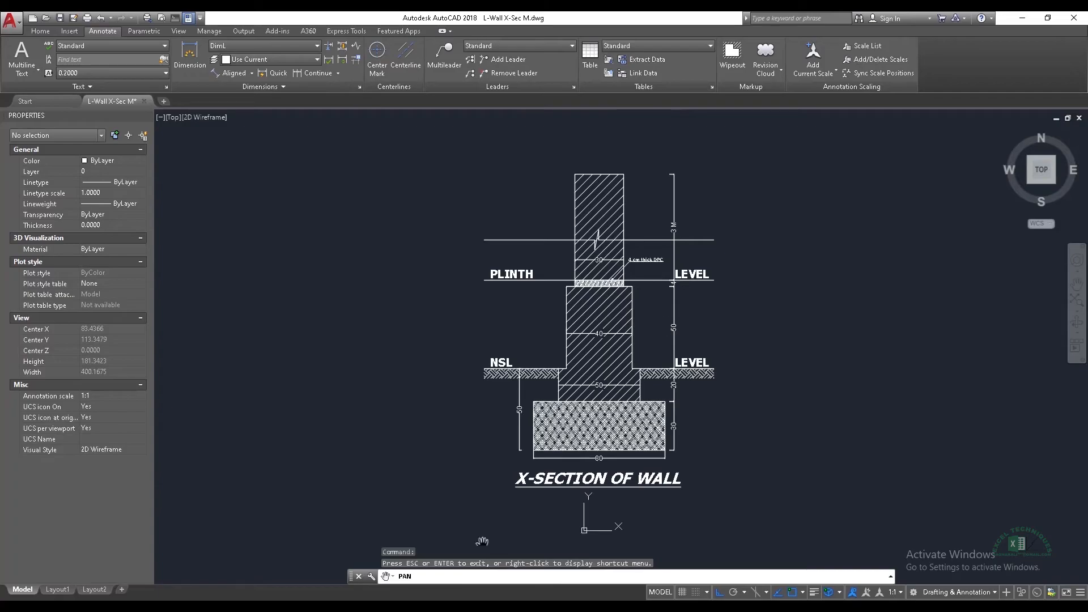
# Step: Switch to Excel's Sheet2 and start the Wall No. 1 excavation row in row 5 with number 2 and an "x" in D5
pyautogui.click(454, 606)
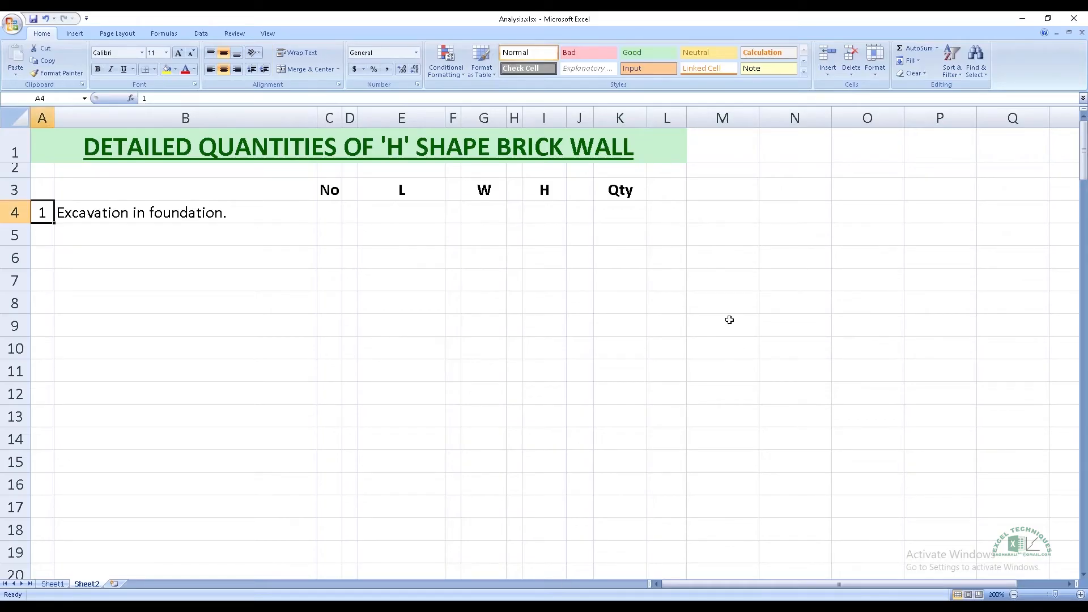
pyautogui.press('Down')
pyautogui.press('Right')
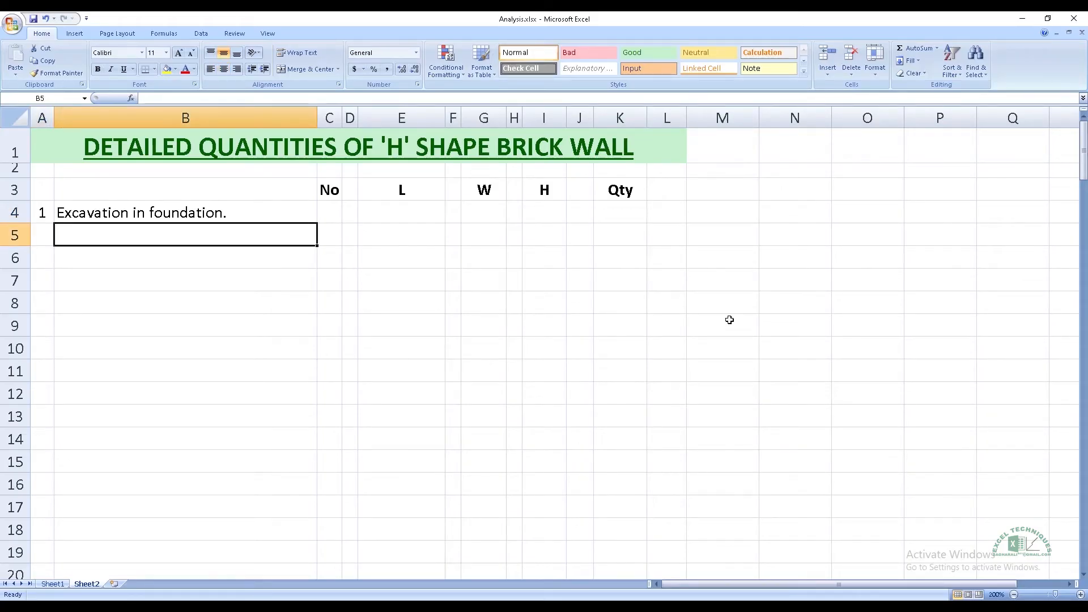
pyautogui.write('Wall No. 1')
pyautogui.press('Tab')
pyautogui.write('2')
pyautogui.press('Tab')
pyautogui.write('x')
pyautogui.press('Tab')
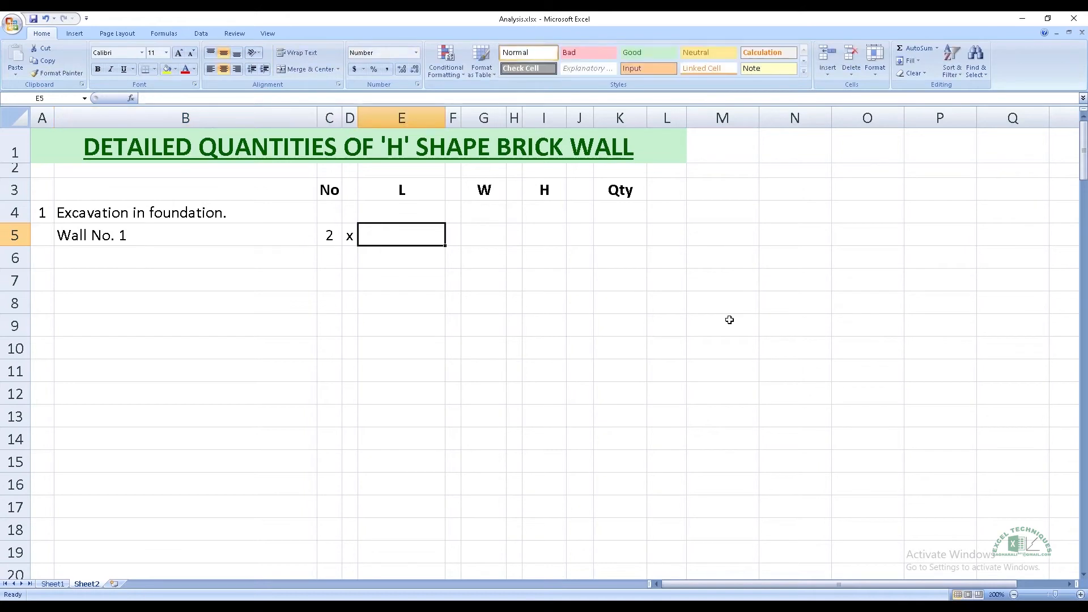
# Step: Calculate the Wall No. 1 excavation length in E5 with =6+0.80-0.3 and put an "x" in F5
pyautogui.write('=')
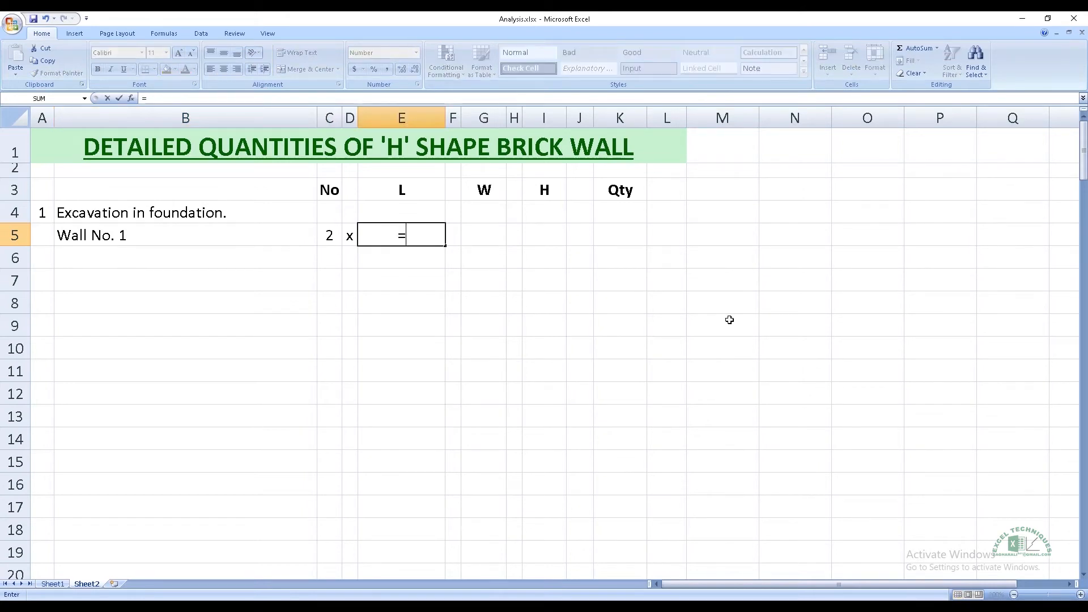
pyautogui.write('6+0.80-0')
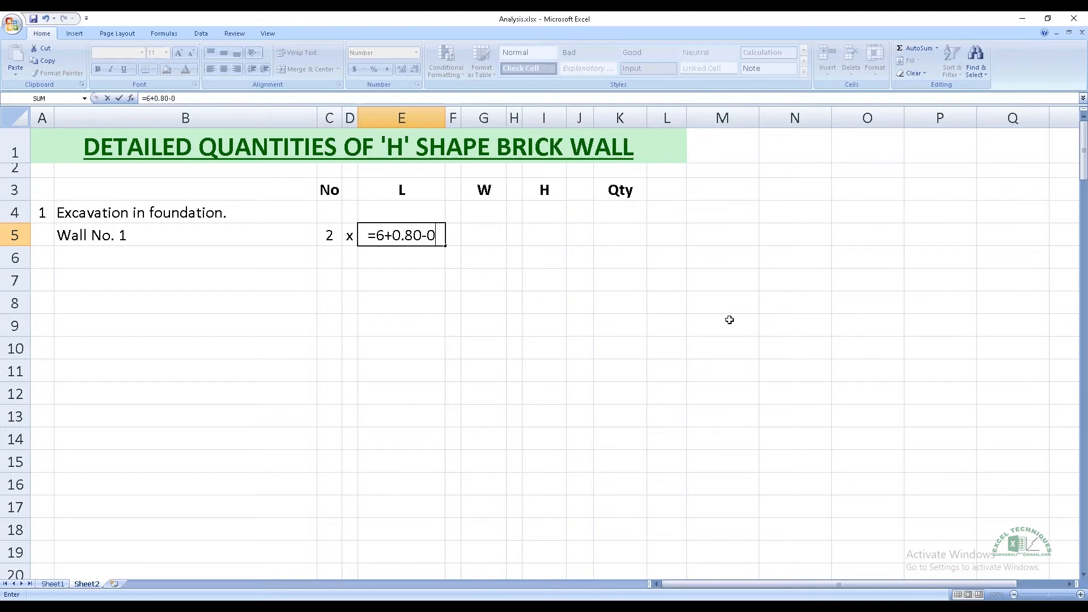
pyautogui.write('.3')
pyautogui.hotkey('ctrl', 'Return')
pyautogui.press('Right')
pyautogui.write('x')
pyautogui.press('Right')
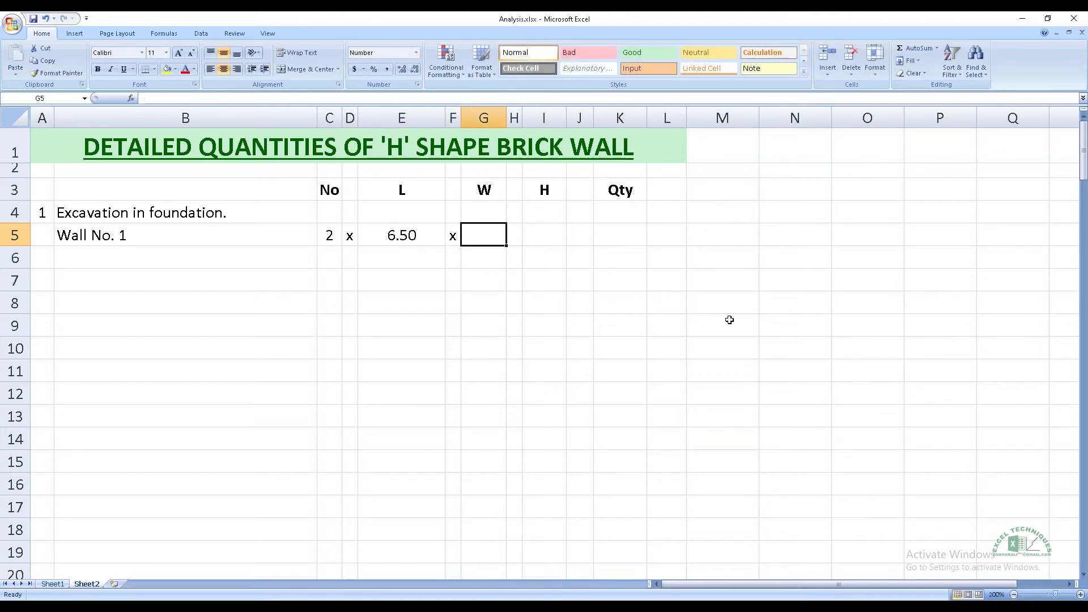
# Step: Complete row 5 with width 0.80, height 0.50, the multiplication signs, the quantity formula and the unit Cum
pyautogui.write('0.8')
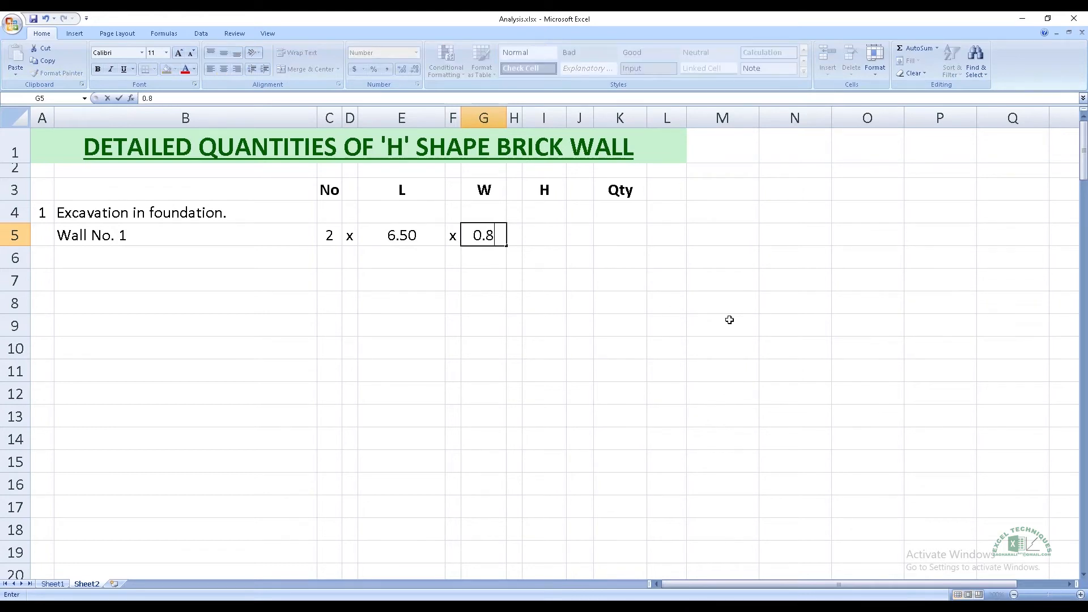
pyautogui.press('Right')
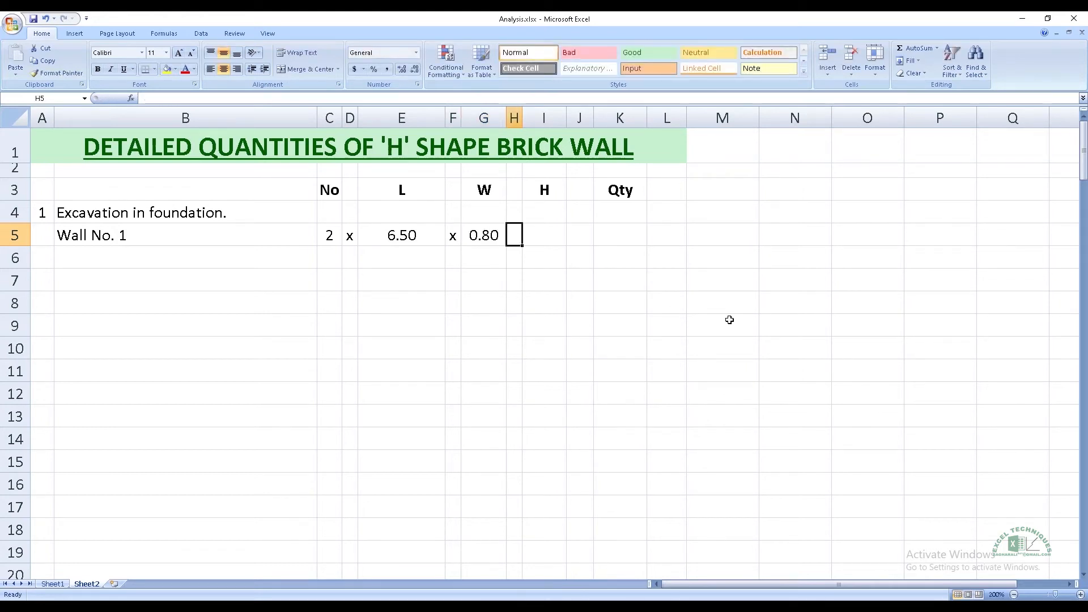
pyautogui.write('x')
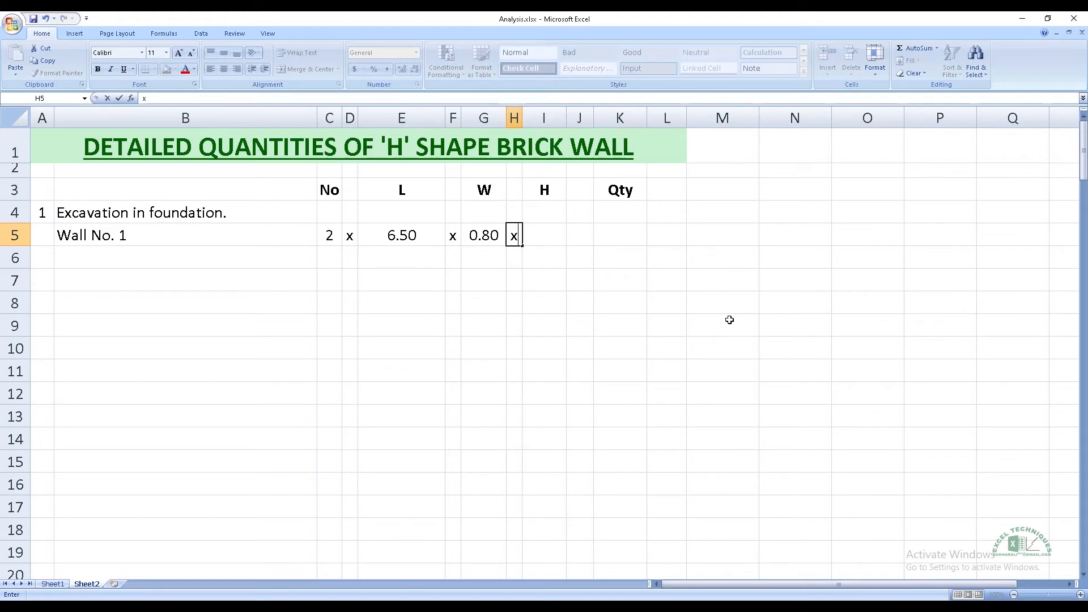
pyautogui.press('Right')
pyautogui.write('C')
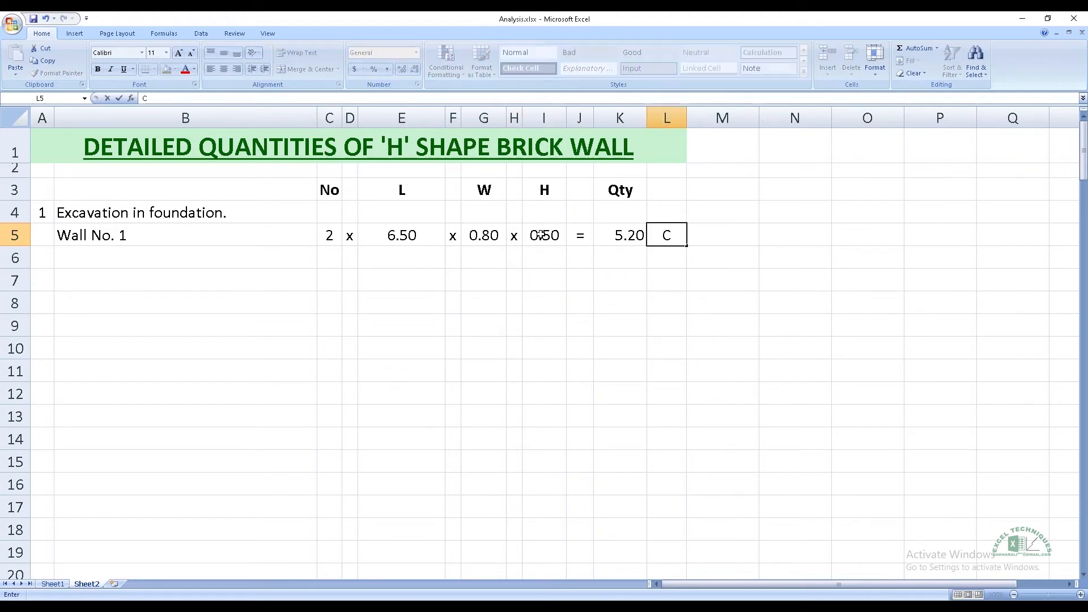
pyautogui.write('um')
pyautogui.hotkey('ctrl', 'Return')
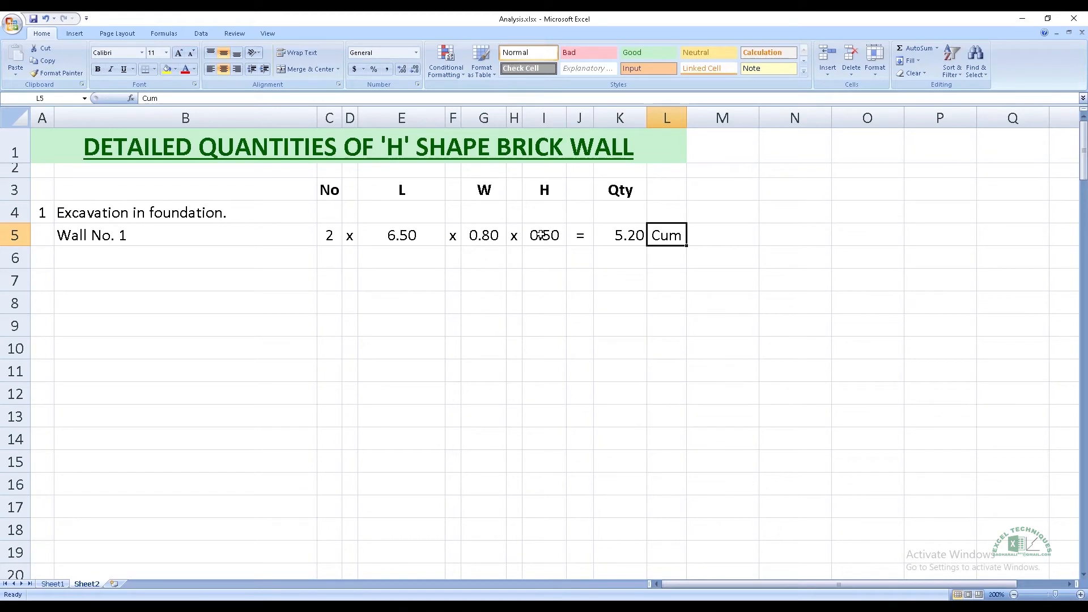
# Step: Start the Wall No. 2 excavation row in row 6 with number 1 and an "x" in D6
pyautogui.press('Return')
pyautogui.press('Home')
pyautogui.press('Right')
pyautogui.write('Wall No. 2')
pyautogui.press('Tab')
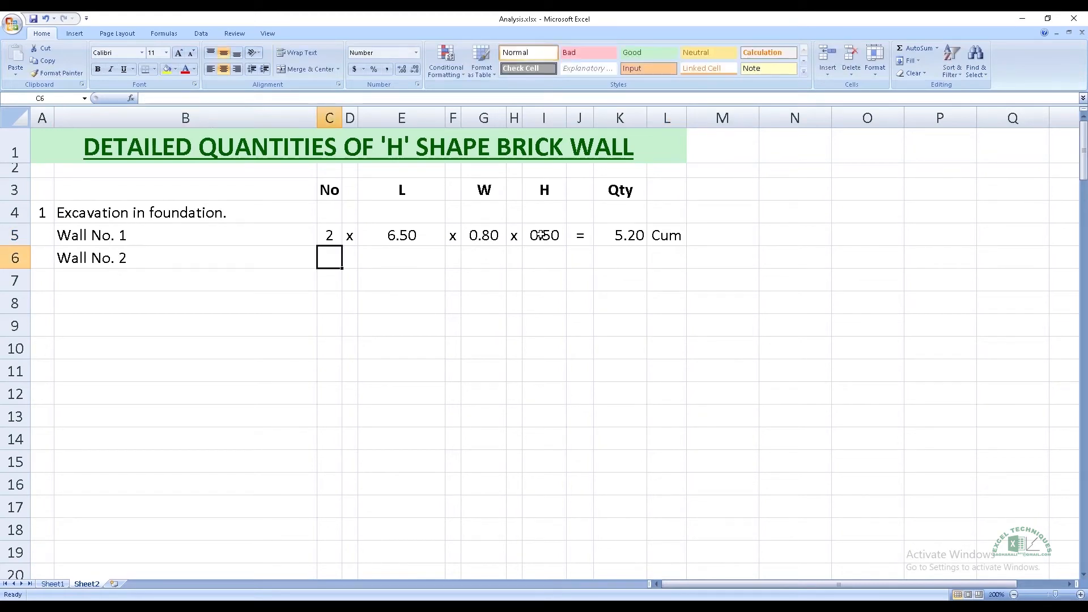
pyautogui.write('1')
pyautogui.press('Tab')
pyautogui.write('x')
pyautogui.press('Tab')
# Step: Calculate the Wall No. 2 excavation length in E6 with =4-0.8+0.3 and put an "x" in F6
pyautogui.write('=')
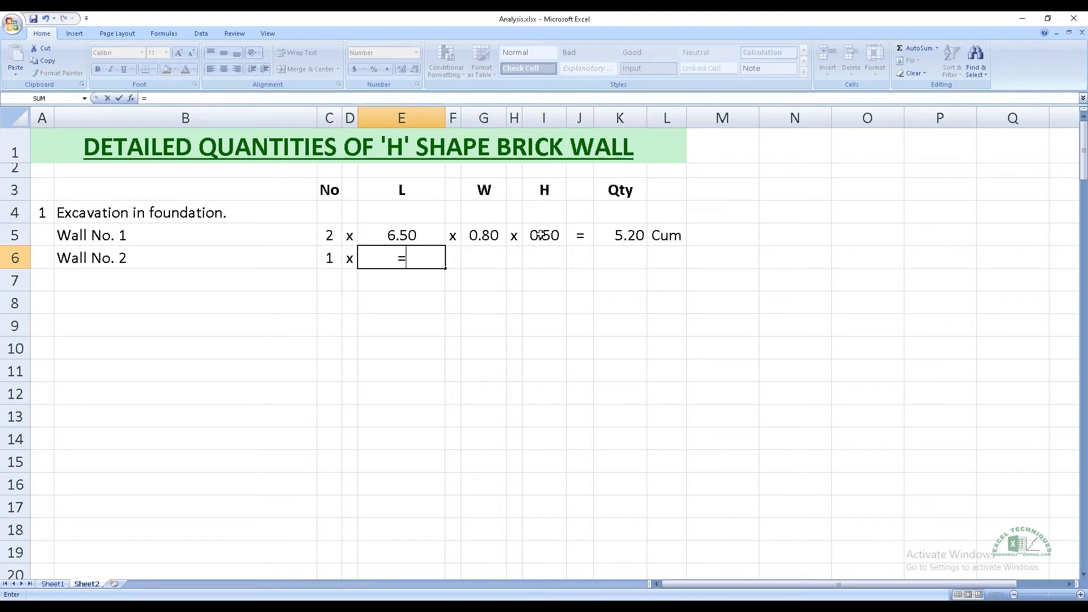
pyautogui.write('4-0.8+0.3')
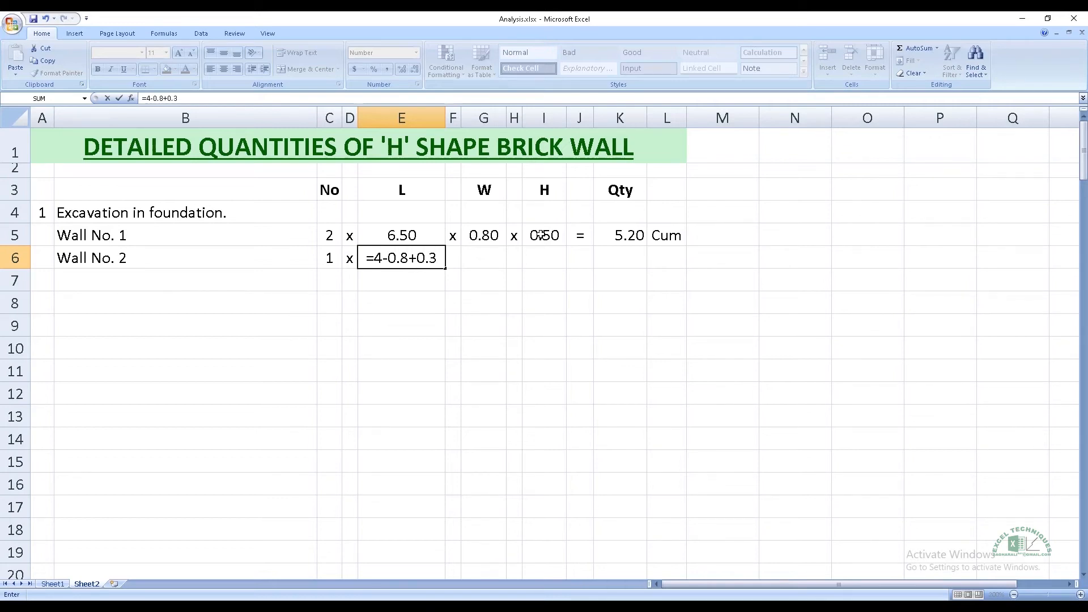
pyautogui.hotkey('ctrl', 'Return')
pyautogui.press('Right')
pyautogui.write('x')
pyautogui.press('Right')
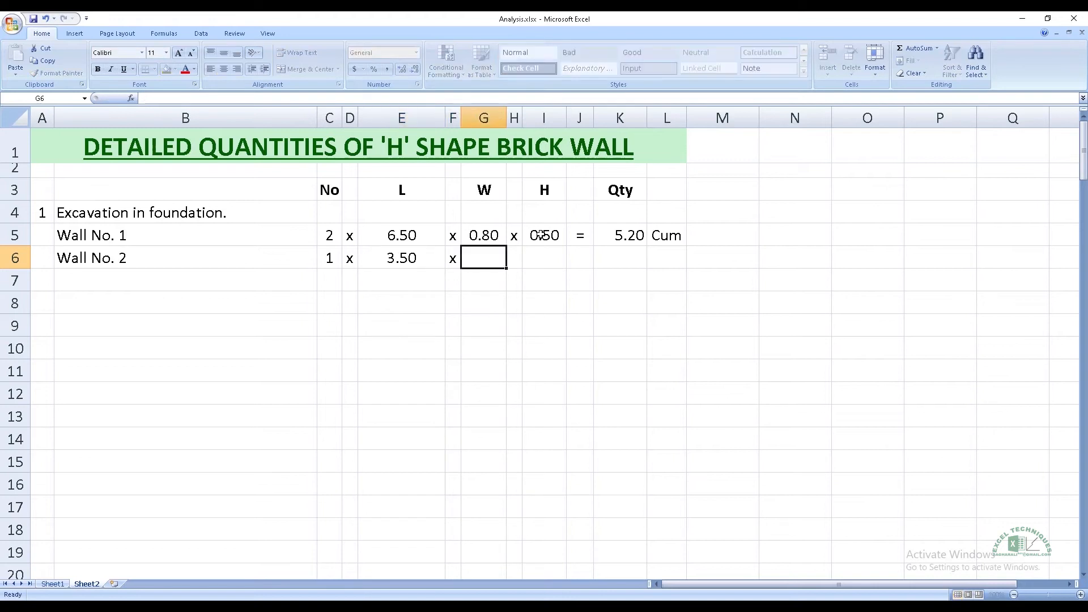
# Step: Copy the width, height, signs and quantity formula from G5:K5 into row 6
pyautogui.press('Up')
pyautogui.hotkey('shift', 'Right')
pyautogui.hotkey('shift', 'Right')
pyautogui.hotkey('shift', 'Right')
pyautogui.hotkey('shift', 'Right')
pyautogui.hotkey('shift', 'Right')
pyautogui.hotkey('shift', 'Left')
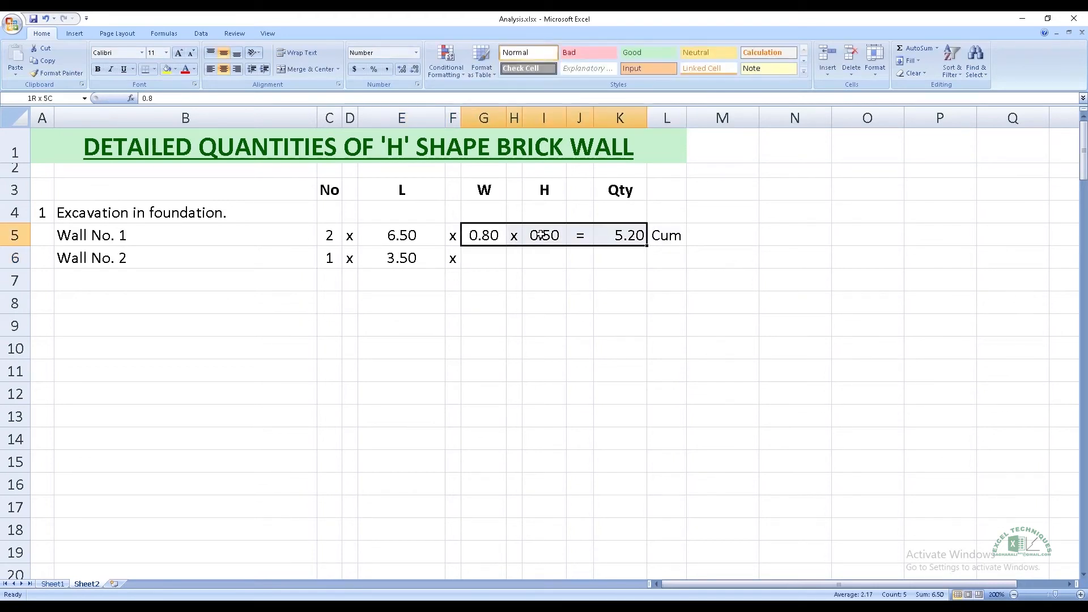
pyautogui.hotkey('ctrl', 'c')
pyautogui.press('Down')
pyautogui.press('Return')
# Step: Put a ditto mark in L6 and add a "Total:" row for the excavation quantities in row 7 with the unit Cum
pyautogui.press('Right')
pyautogui.press('Right')
pyautogui.press('Right')
pyautogui.press('Right')
pyautogui.press('Right')
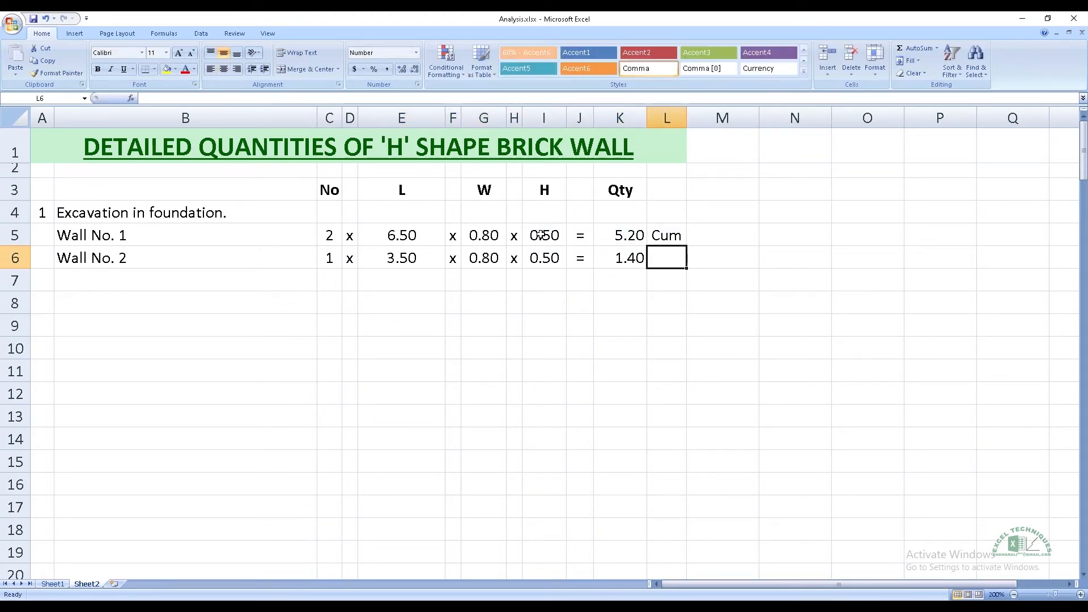
pyautogui.write('"')
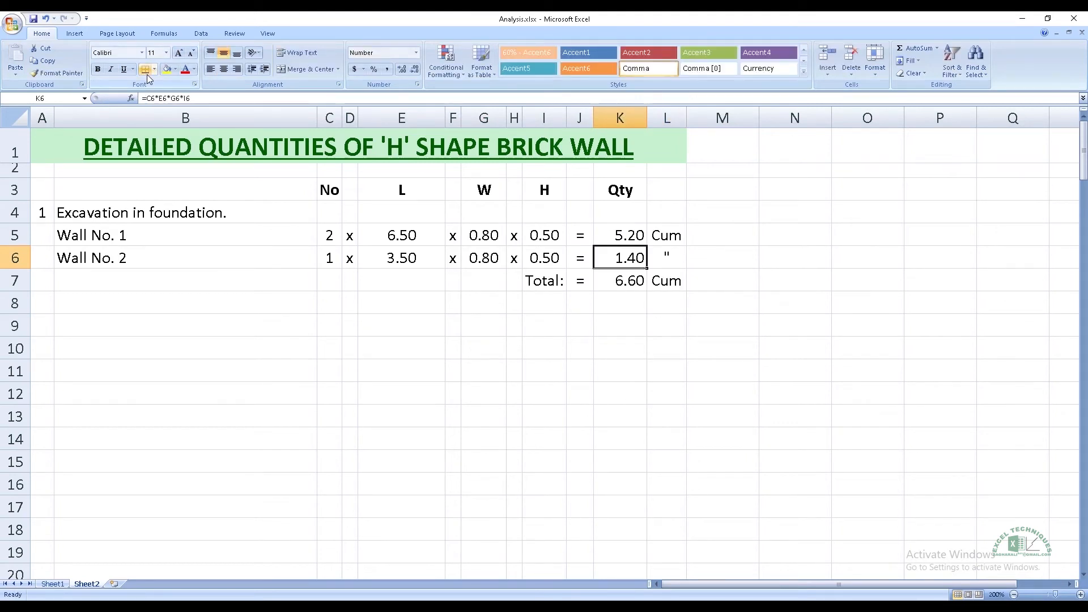
# Step: Add item 2, "Cement concrete in foundation.", in row 8 and copy the label "Wall No. 1" into B9
pyautogui.click(629, 280)
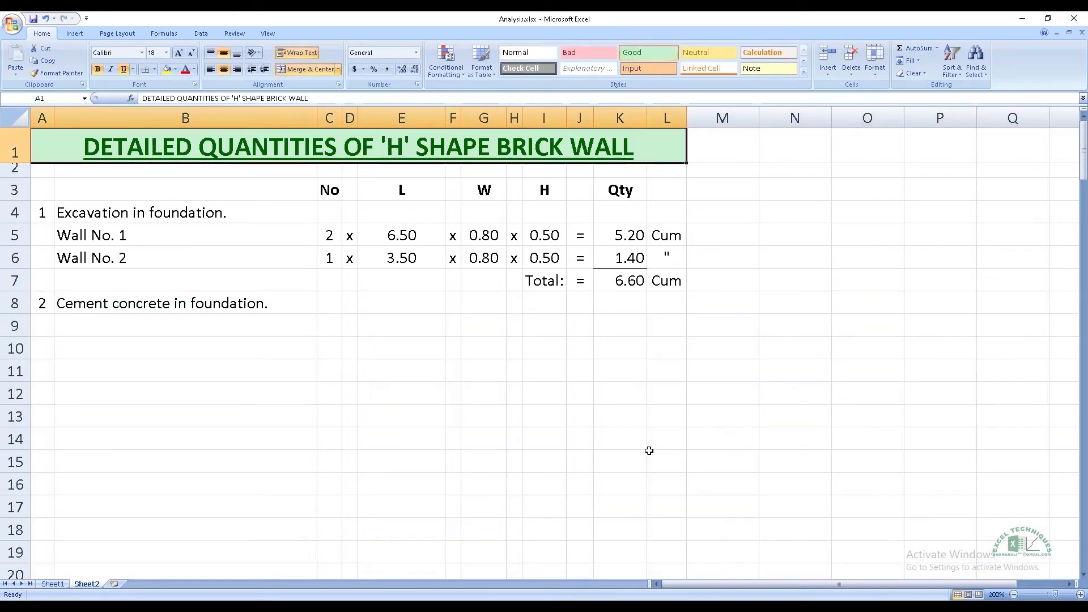
pyautogui.press('Down')
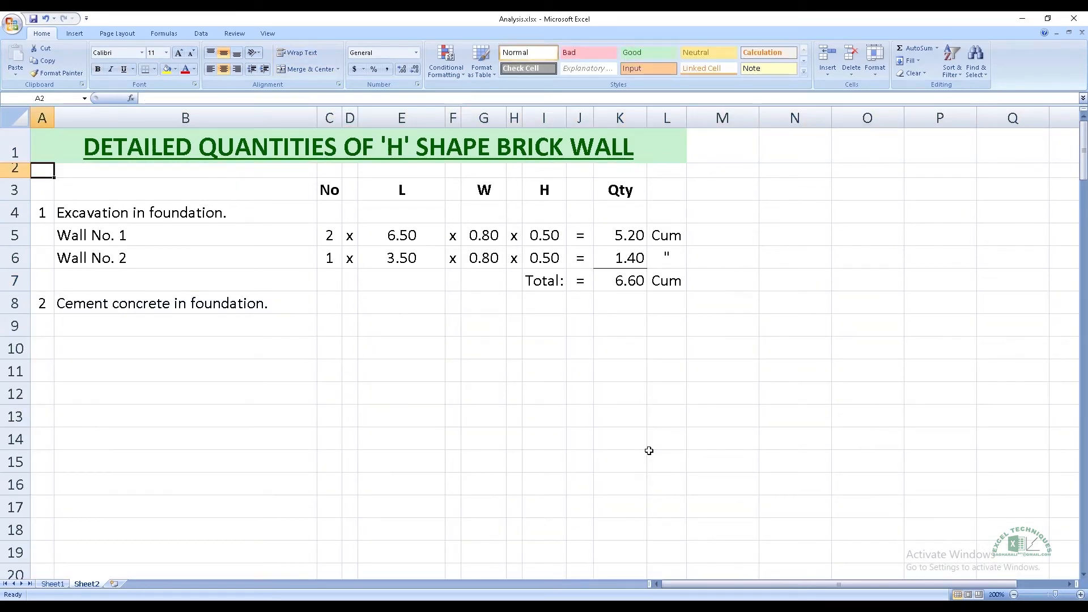
pyautogui.click(138, 322)
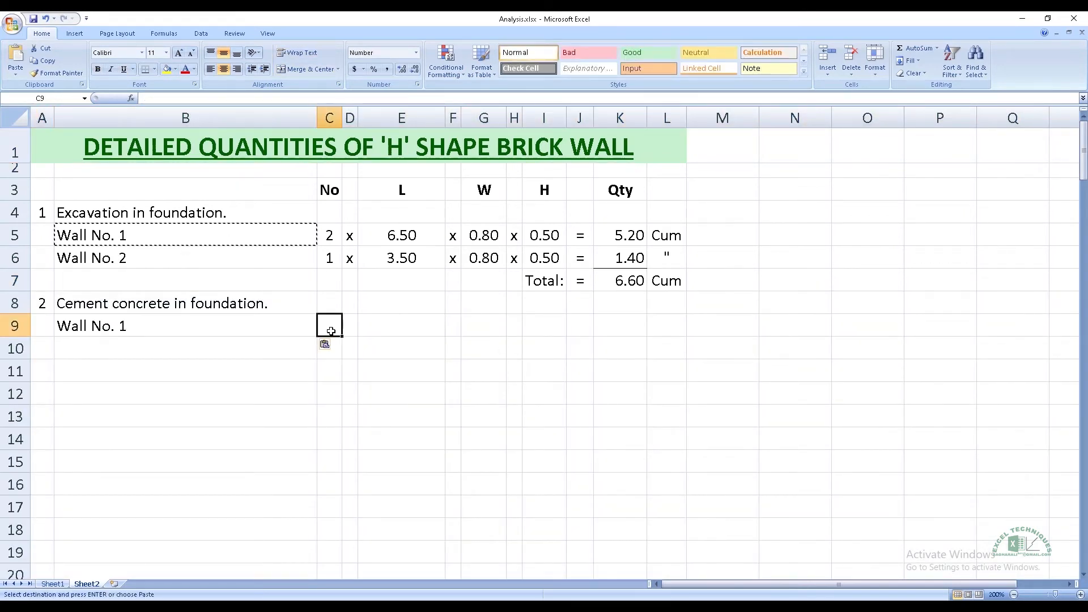
# Step: Link the Wall No. 1 concrete number in C9 to C5 and put an "x" in D9
pyautogui.write('=')
pyautogui.click(333, 236)
pyautogui.press('Tab')
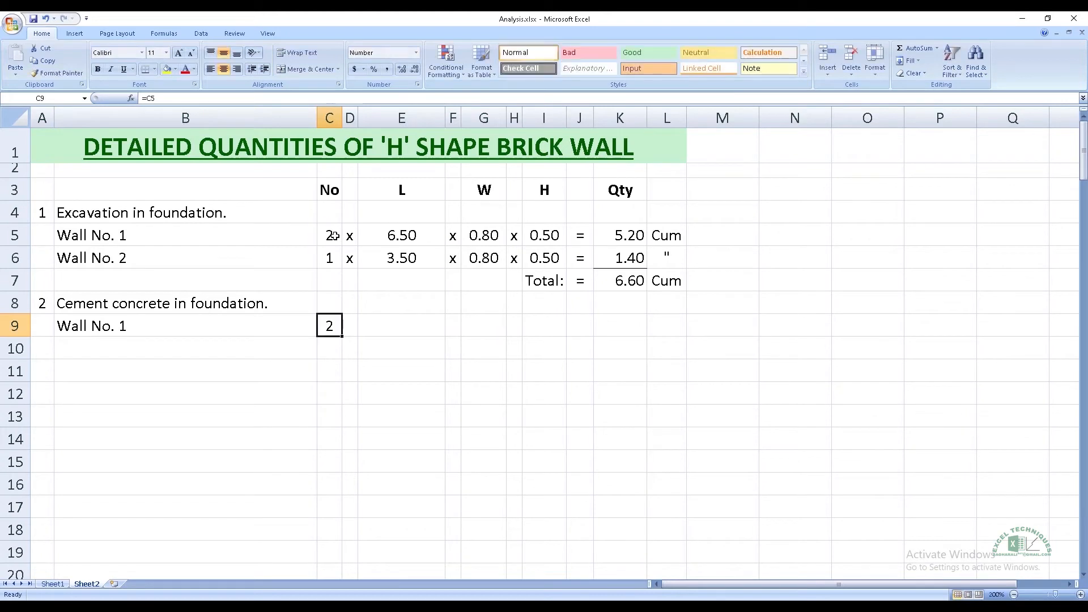
pyautogui.write('x')
pyautogui.press('Tab')
# Step: Link the Wall No. 1 concrete length in E9 to E5 and put an "x" in F9
pyautogui.write('=')
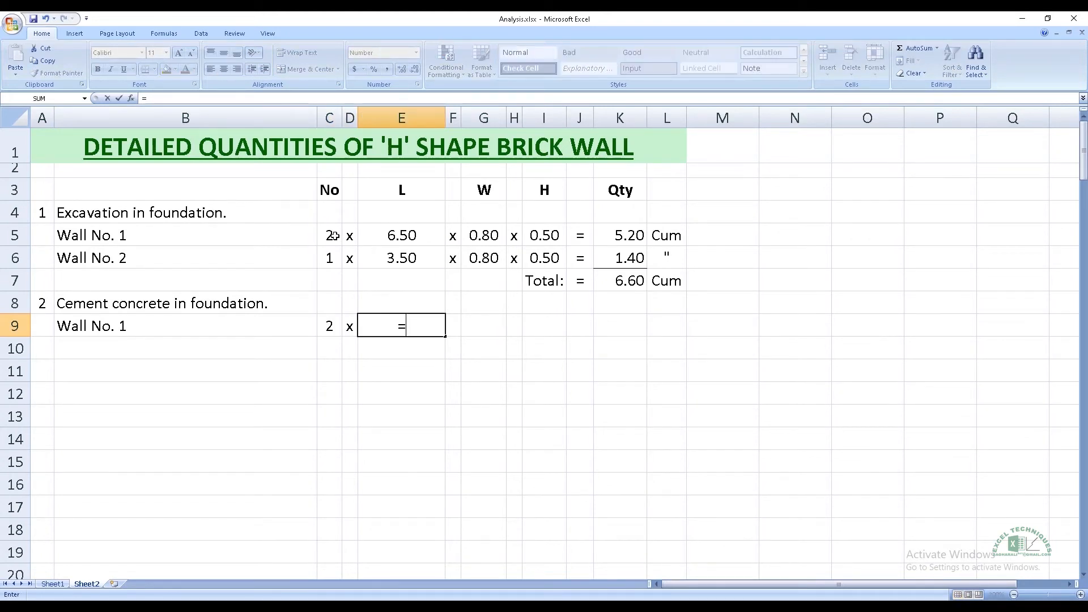
pyautogui.click(412, 233)
pyautogui.press('Return')
pyautogui.press('Up')
pyautogui.press('Tab')
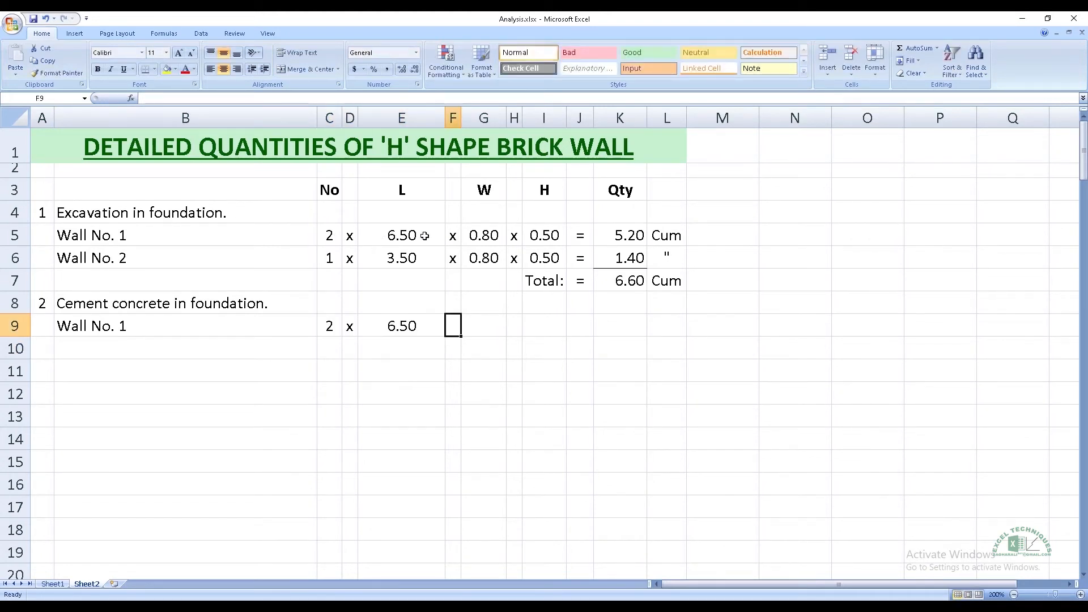
pyautogui.write('x')
# Step: Copy the link formula from E9 into the width cell G9 and put an "x" in H9
pyautogui.press('Tab')
pyautogui.press('Left')
pyautogui.press('Left')
pyautogui.hotkey('ctrl', 'c')
pyautogui.press('Right')
pyautogui.press('Right')
pyautogui.press('Return')
pyautogui.press('Right')
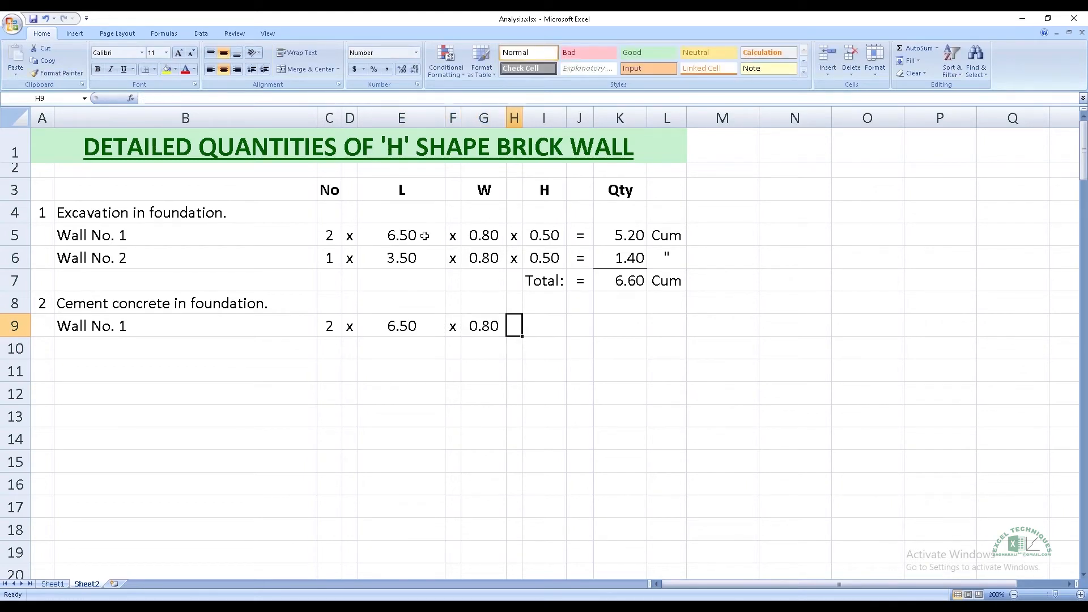
pyautogui.write('x')
pyautogui.press('Right')
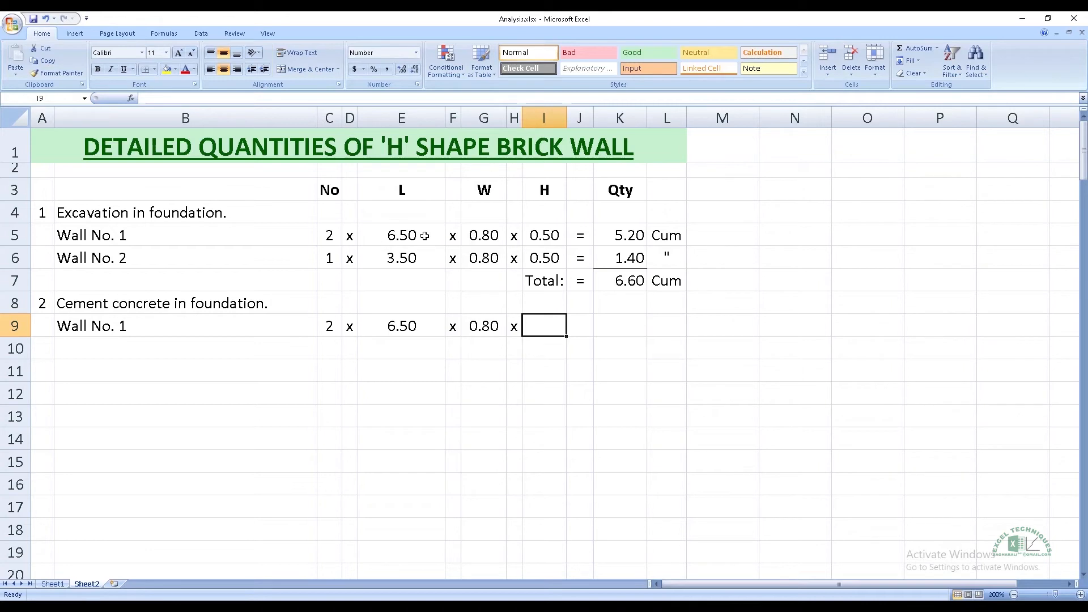
# Step: Enter the height 0.3 in I9 and copy the equals sign, quantity formula and unit from J5:L5 into row 9
pyautogui.write('0.3')
pyautogui.press('Right')
pyautogui.press('Up')
pyautogui.press('Up')
pyautogui.press('Up')
pyautogui.press('Up')
pyautogui.hotkey('shift', 'Right')
pyautogui.hotkey('shift', 'Right')
pyautogui.hotkey('ctrl', 'c')
pyautogui.press('Down')
pyautogui.press('Down')
pyautogui.press('Down')
pyautogui.press('Down')
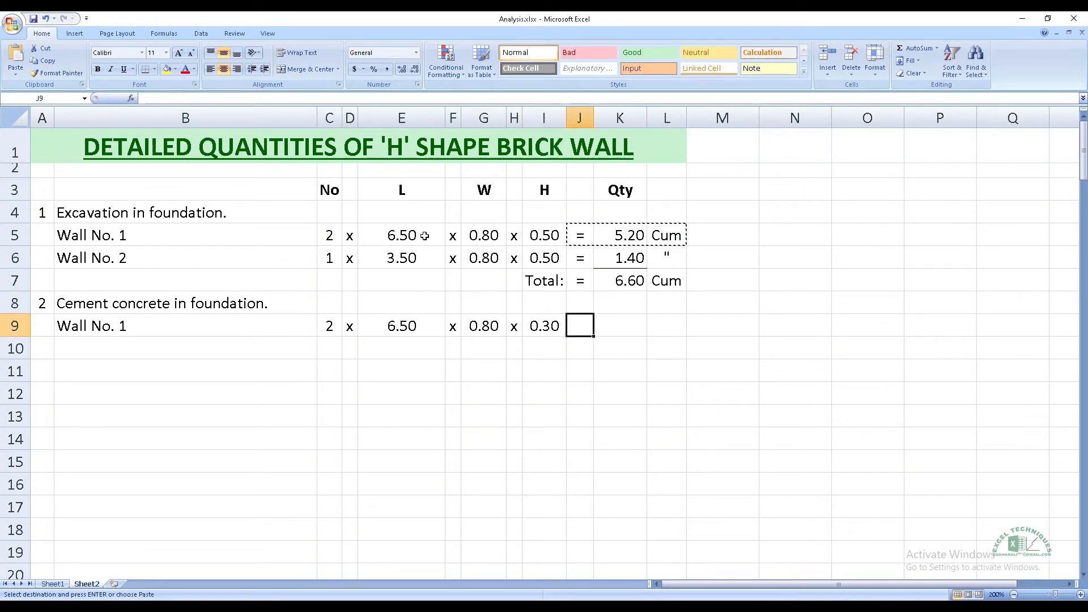
pyautogui.press('Return')
# Step: Label row 10 "Wall No. 2" and copy the dimensions, signs and quantity formula from C9:K9 into it
pyautogui.press('Left')
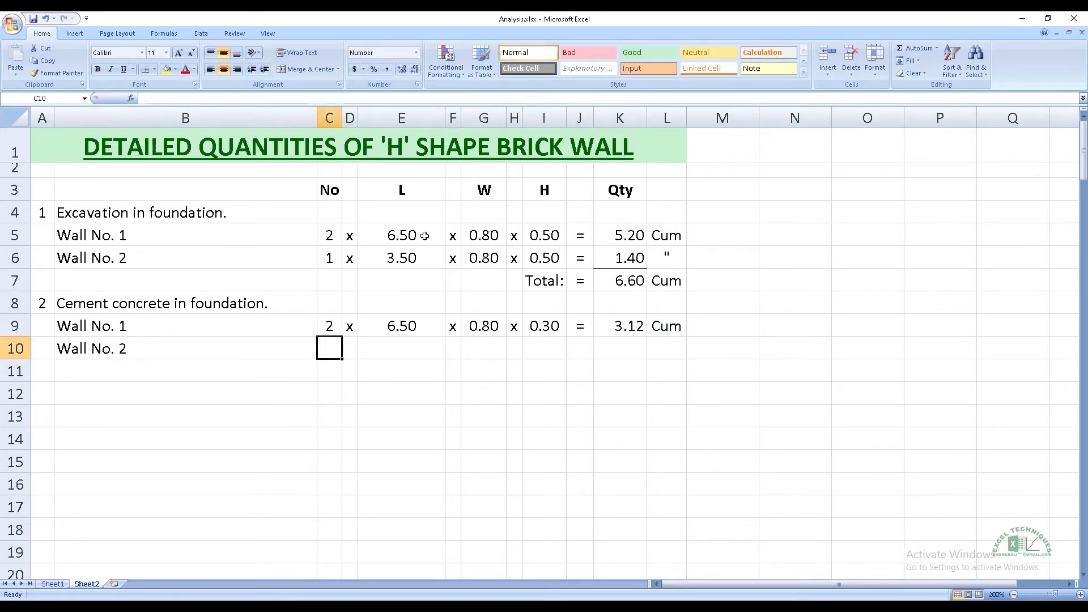
pyautogui.press('Up')
pyautogui.hotkey('shift', 'Right')
pyautogui.hotkey('shift', 'Right')
pyautogui.hotkey('shift', 'Right')
pyautogui.hotkey('shift', 'Right')
pyautogui.hotkey('shift', 'Right')
pyautogui.hotkey('shift', 'Right')
pyautogui.hotkey('shift', 'Right')
pyautogui.hotkey('shift', 'Right')
pyautogui.hotkey('shift', 'Right')
pyautogui.hotkey('shift', 'Left')
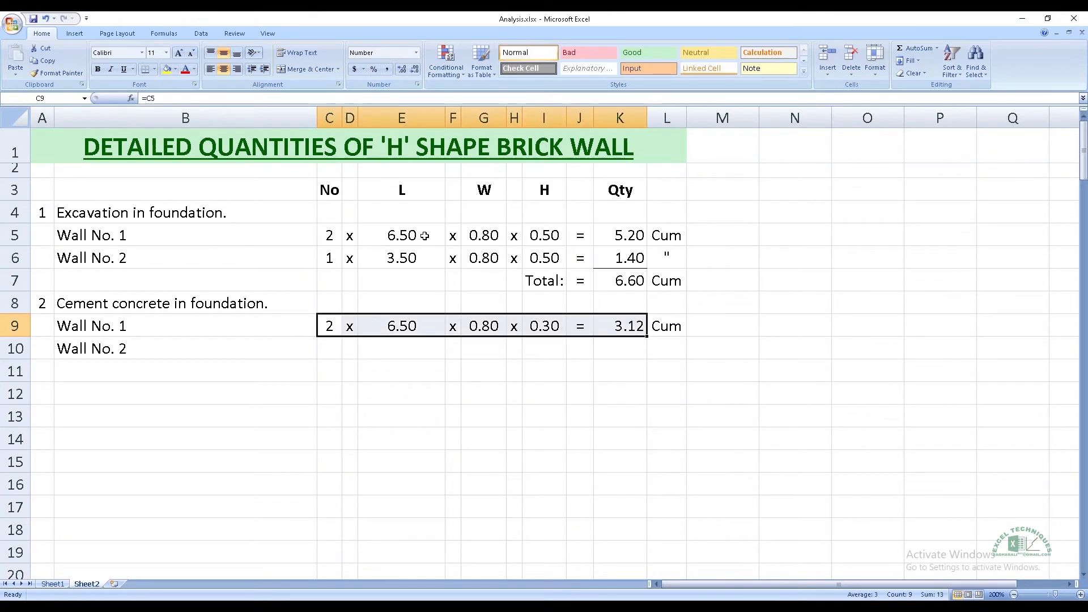
pyautogui.hotkey('ctrl', 'c')
pyautogui.press('Down')
pyautogui.press('Return')
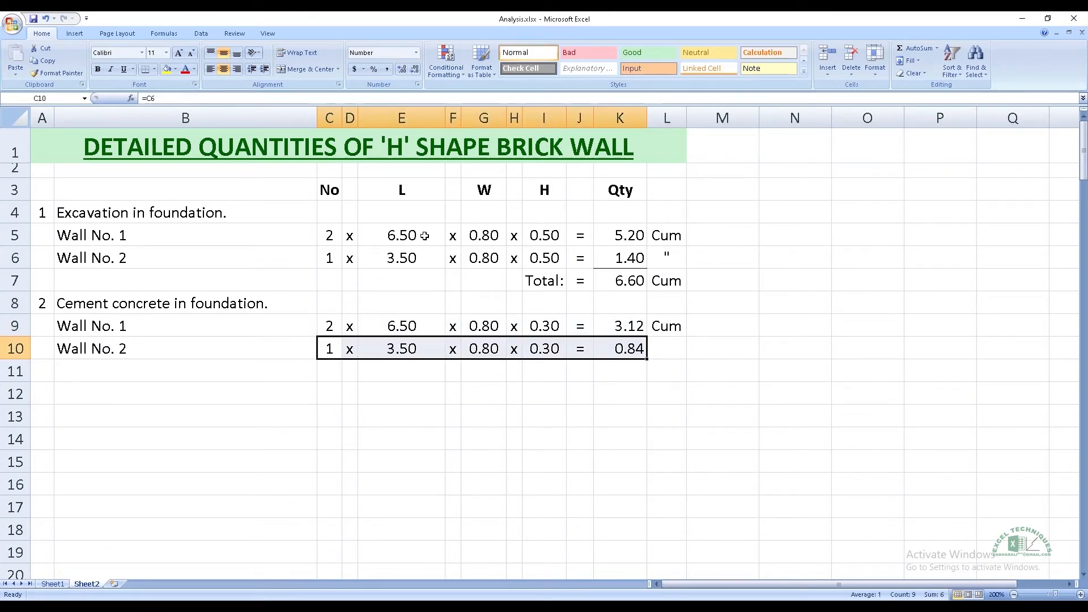
# Step: Put a ditto mark in L10 and add a "Total:" row in Cum in row 11, with a border line under K10
pyautogui.press('Right')
pyautogui.press('Right')
pyautogui.press('Right')
pyautogui.press('Right')
pyautogui.press('Right')
pyautogui.press('Right')
pyautogui.press('Right')
pyautogui.press('Right')
pyautogui.press('Right')
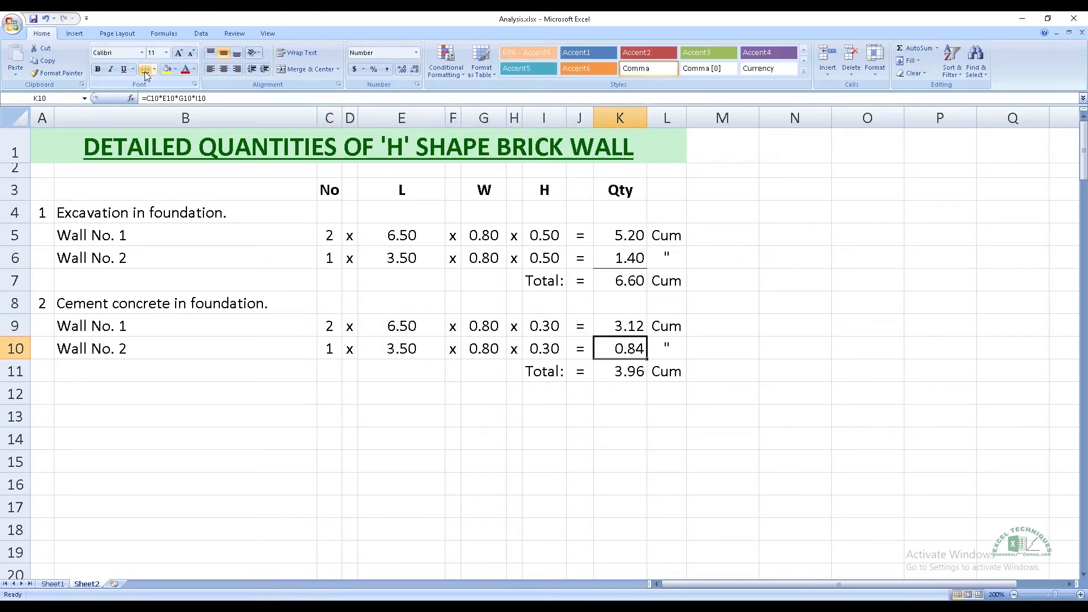
pyautogui.click(145, 69)
pyautogui.click(666, 372)
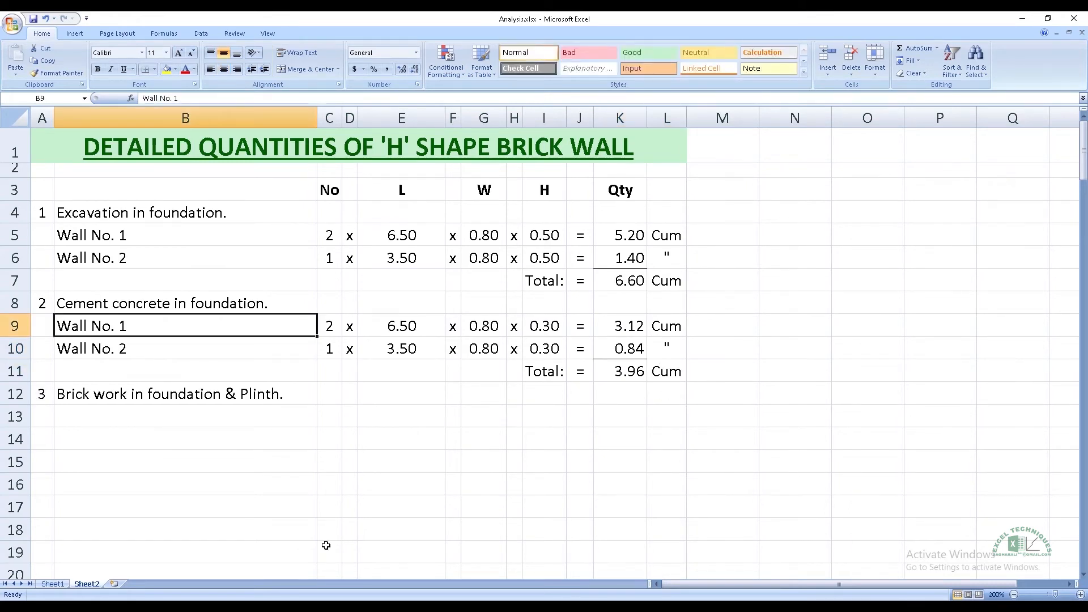
# Step: Add item 3, "Brick work in foundation & Plinth.", in row 12 and label B13 "Wall No. 1 1st step"
pyautogui.hotkey('ctrl', 'c')
pyautogui.click(216, 420)
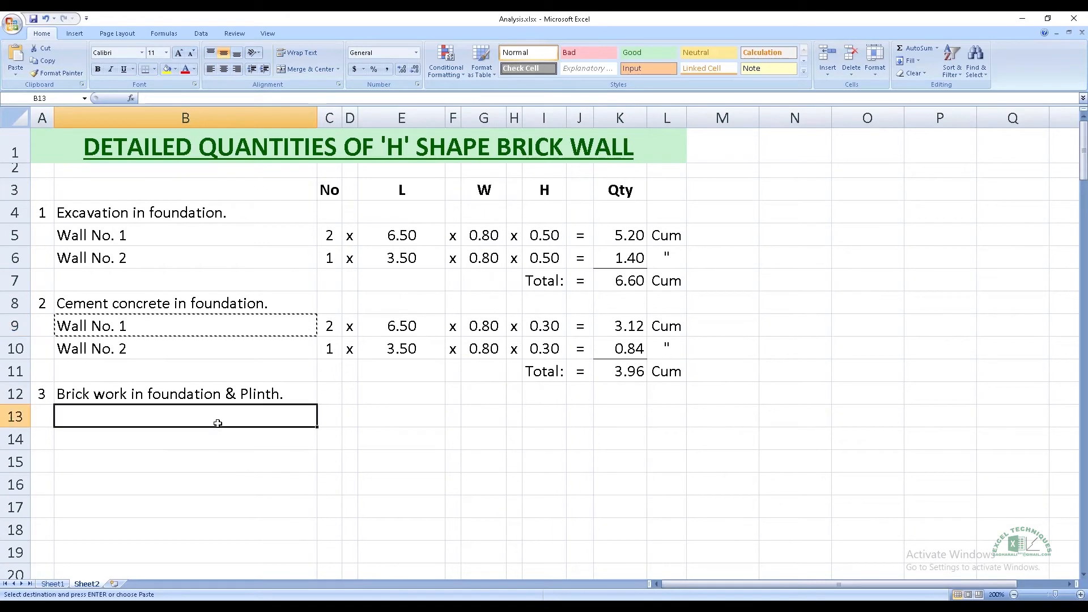
pyautogui.press('Return')
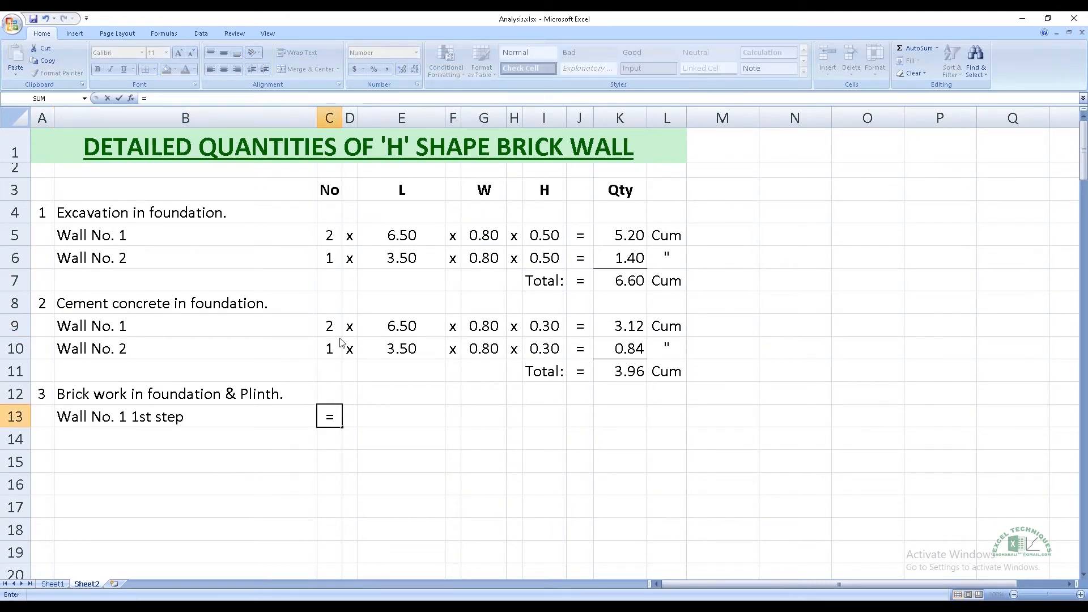
# Step: Link the Wall No. 1 first-step number in C13 to C9 and put an "x" in D13
pyautogui.click(334, 331)
pyautogui.press('Return')
pyautogui.press('Tab')
pyautogui.write('x')
pyautogui.press('Tab')
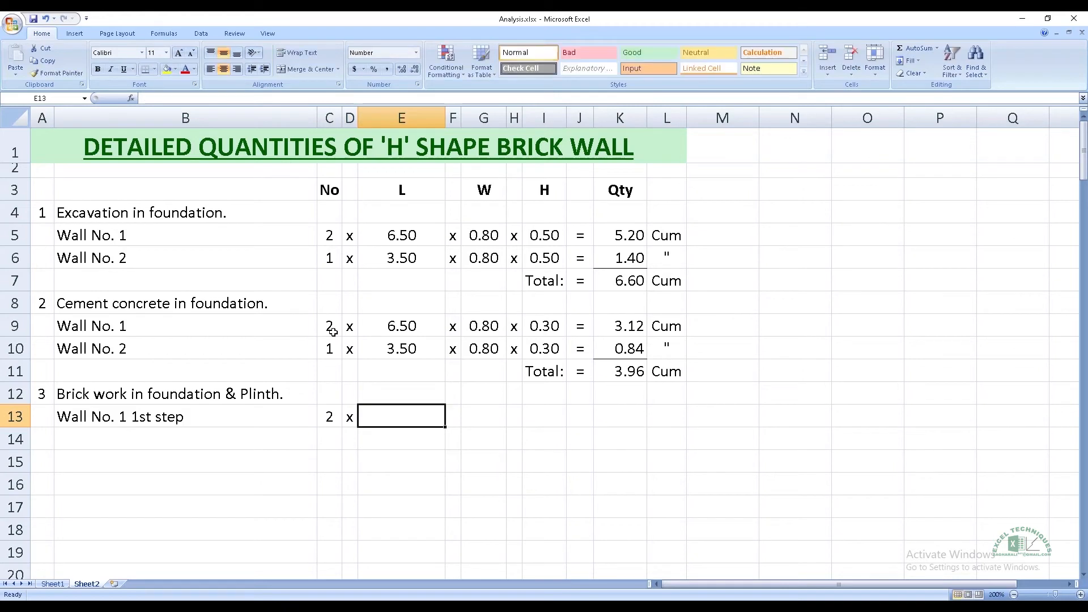
# Step: Calculate the first-step brickwork length in E13 with =6+0.5-0.3 and put an "x" in F13
pyautogui.write('=6')
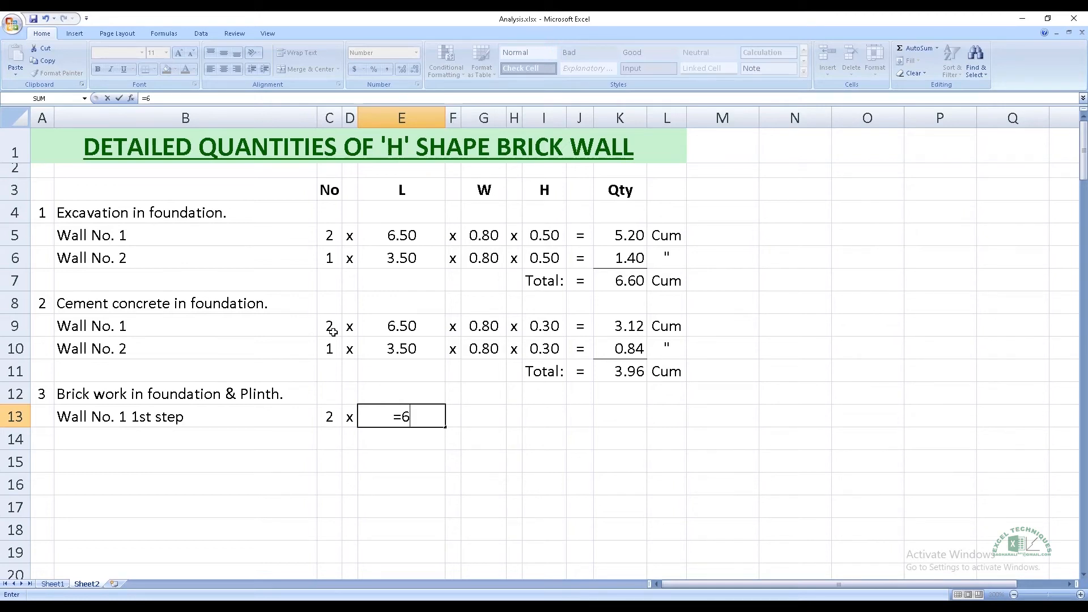
pyautogui.write('+0.5-0.3')
pyautogui.press('Tab')
pyautogui.write('x')
pyautogui.press('Tab')
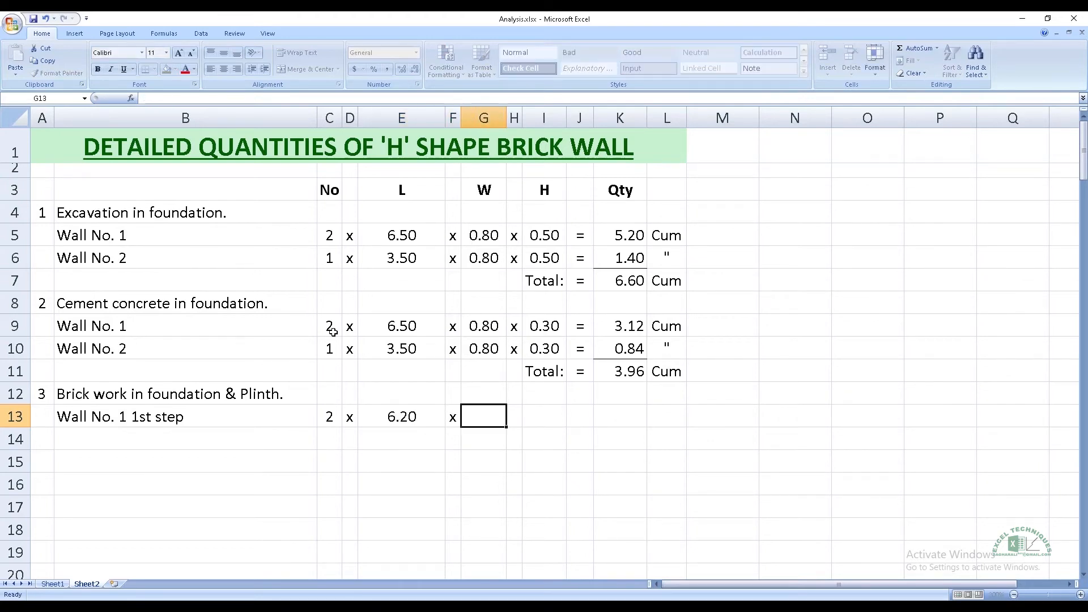
# Step: Enter the width 0.5 and height 0.2 in row 13 and copy the equals sign, quantity formula and Cum unit into J13:L13
pyautogui.write('0.5')
pyautogui.press('Tab')
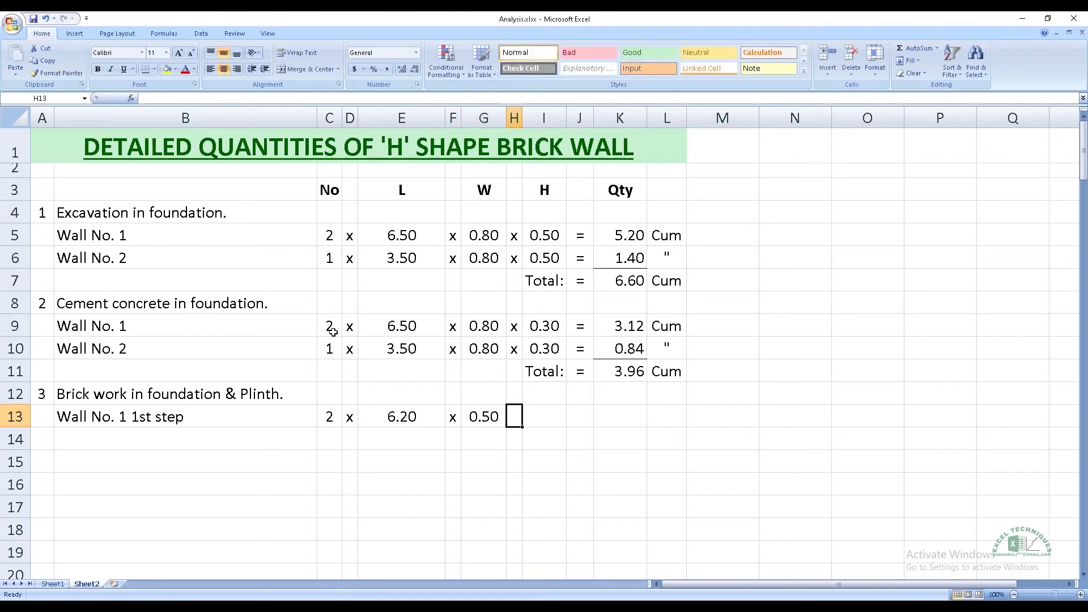
pyautogui.write('x')
pyautogui.press('Tab')
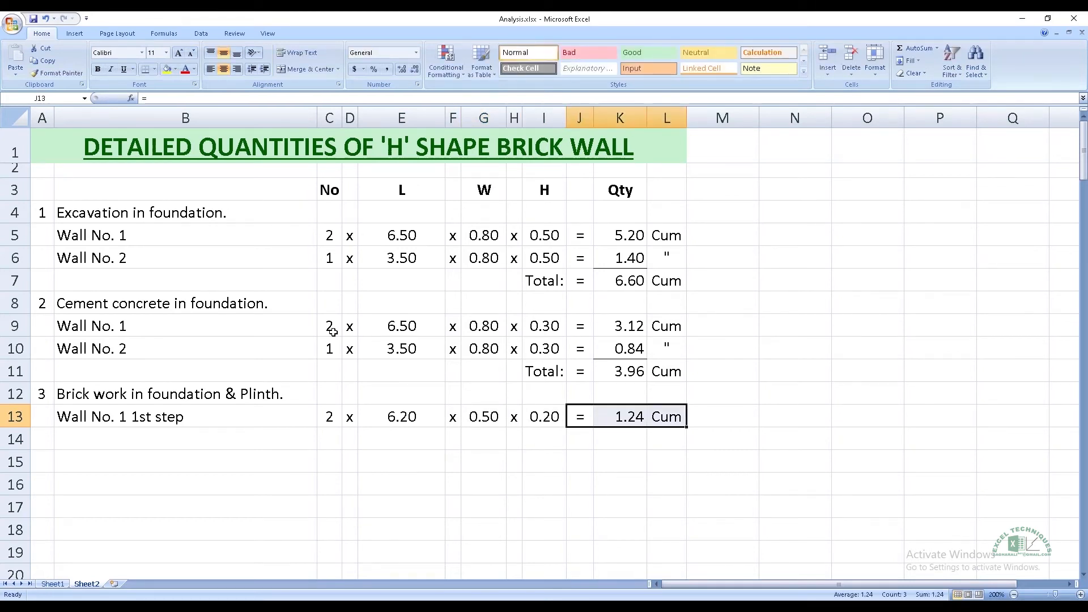
pyautogui.press('Right')
pyautogui.press('Right')
pyautogui.press('Right')
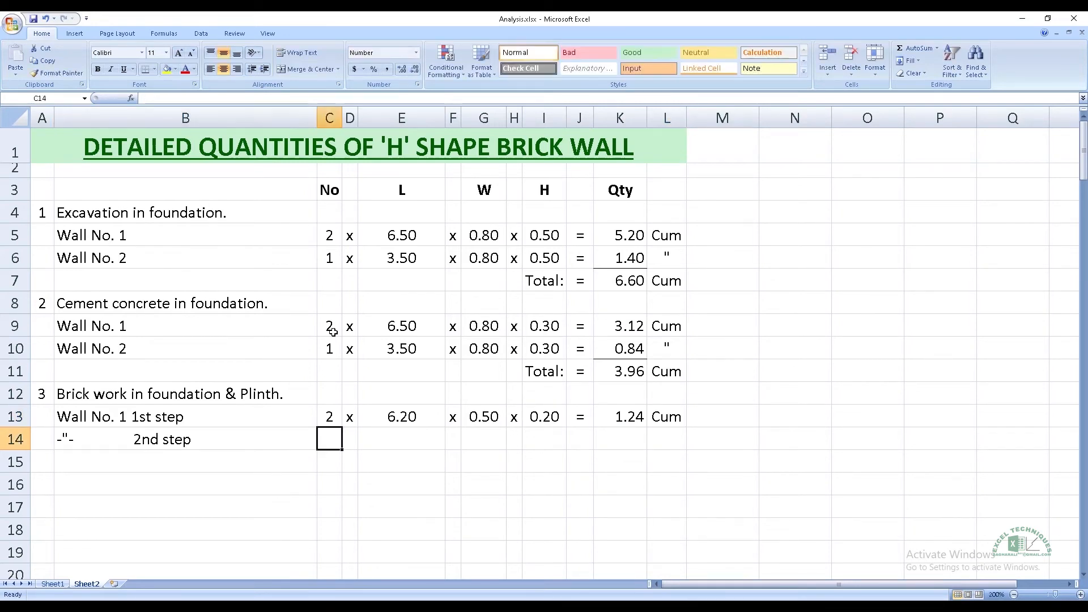
# Step: Start the Wall No. 1 "2nd step" row in row 14 with a ditto label, number 2 and an "x" in D14
pyautogui.write('2')
pyautogui.press('Tab')
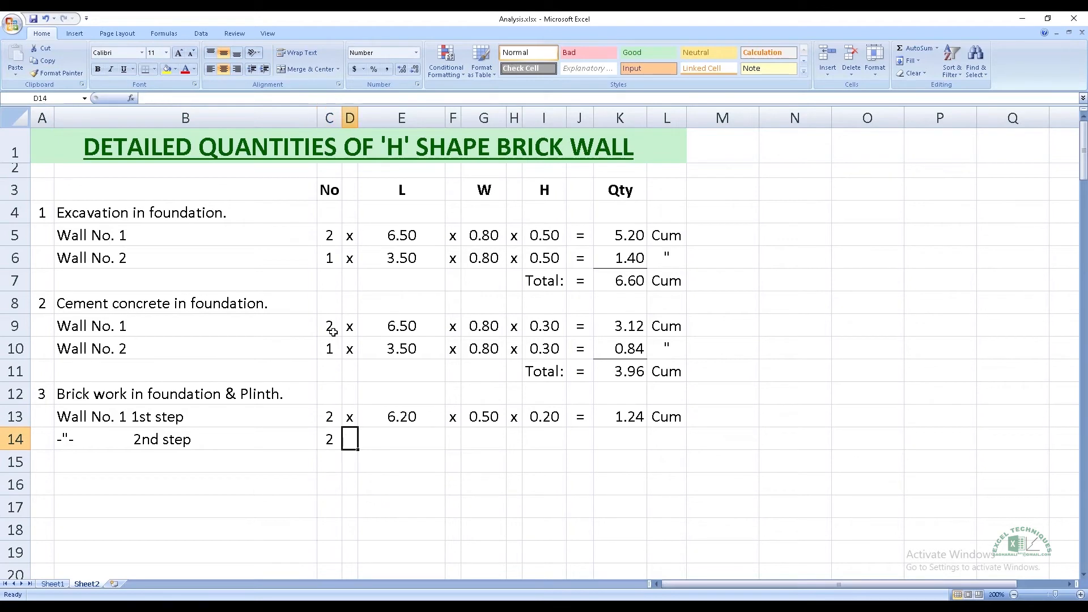
pyautogui.write('x')
pyautogui.press('Tab')
# Step: Calculate the second-step length in E14 with =E13-0.1 and put an "x" in F14
pyautogui.write('=')
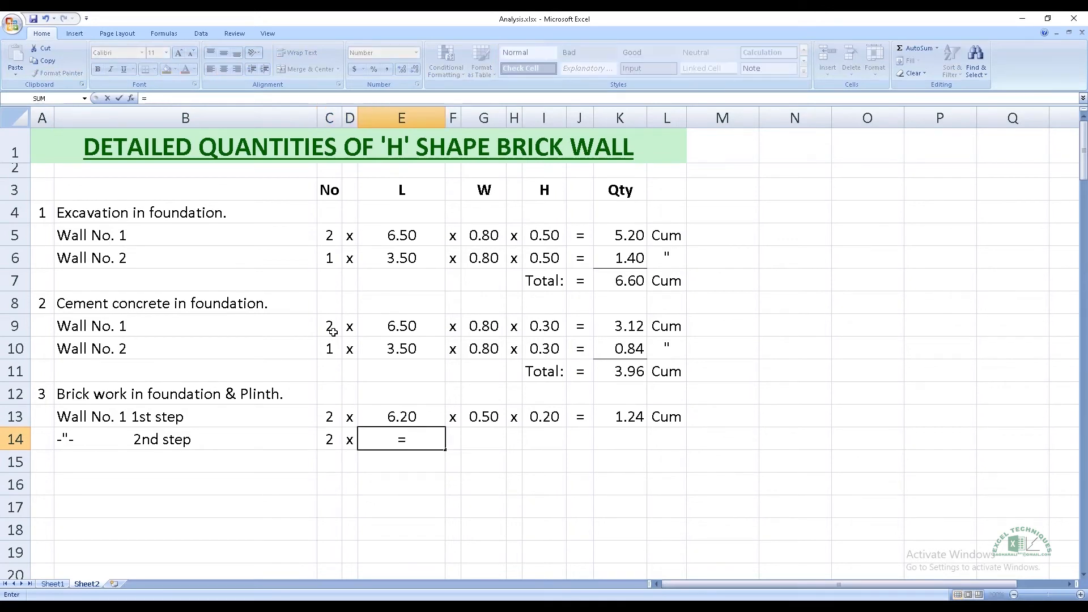
pyautogui.press('Up')
pyautogui.write('-0.1')
pyautogui.hotkey('ctrl', 'Return')
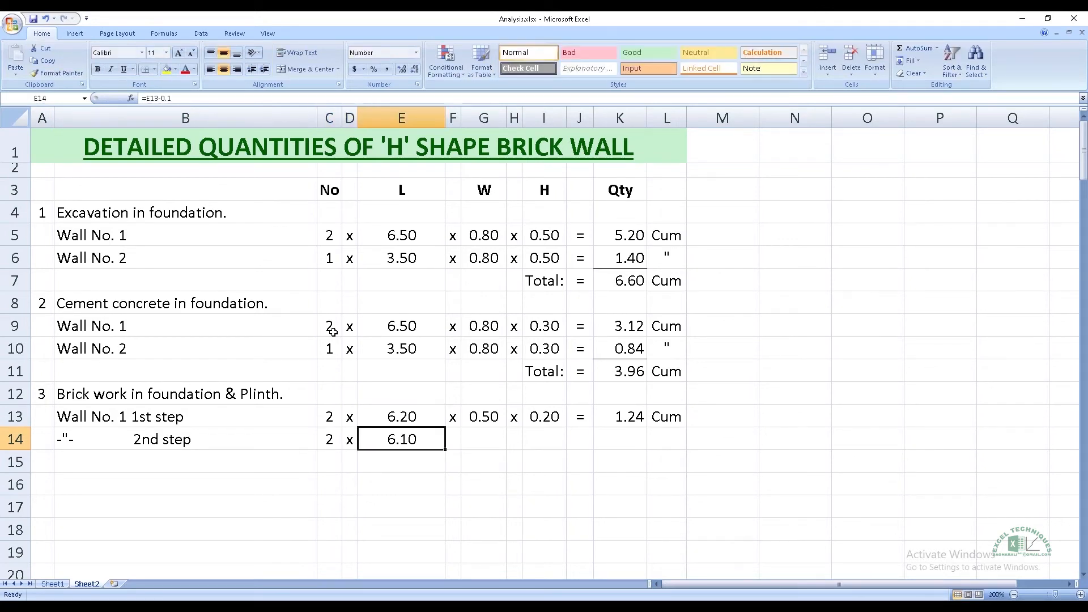
pyautogui.press('Tab')
pyautogui.write('x')
pyautogui.press('Tab')
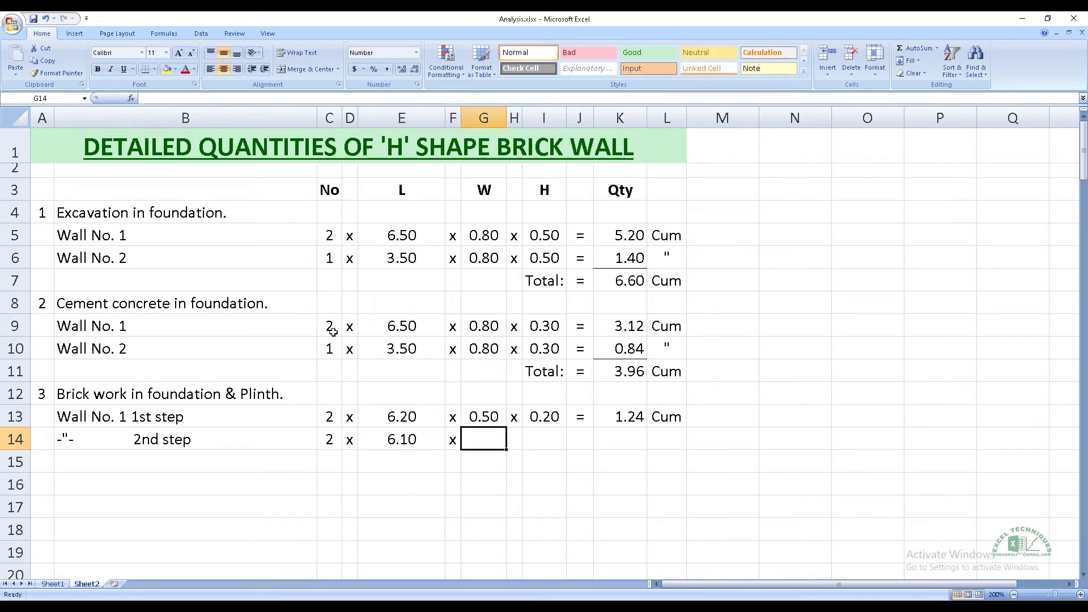
# Step: Copy the reduction formula from E14 into the second-step width cell G14
pyautogui.press('Left')
pyautogui.press('Left')
pyautogui.hotkey('ctrl', 'c')
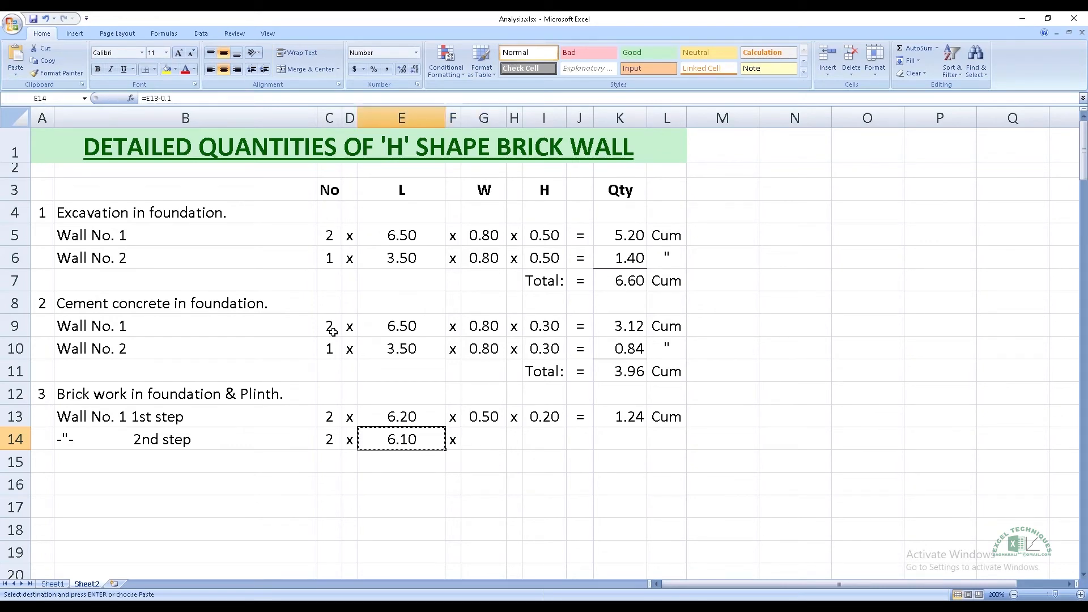
pyautogui.press('Right')
pyautogui.press('Right')
pyautogui.hotkey('ctrl', 'v')
pyautogui.press('Escape')
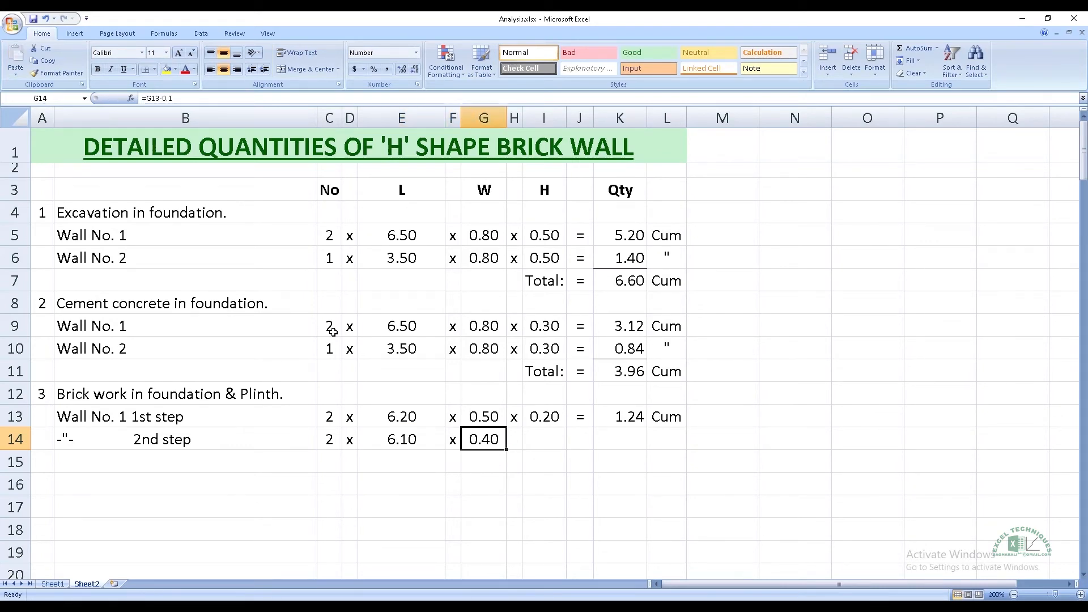
# Step: Complete row 14 with an "x", height 0.6 and the quantity formula copied from row 13, using a ditto mark as unit
pyautogui.press('Tab')
pyautogui.write('x')
pyautogui.press('Tab')
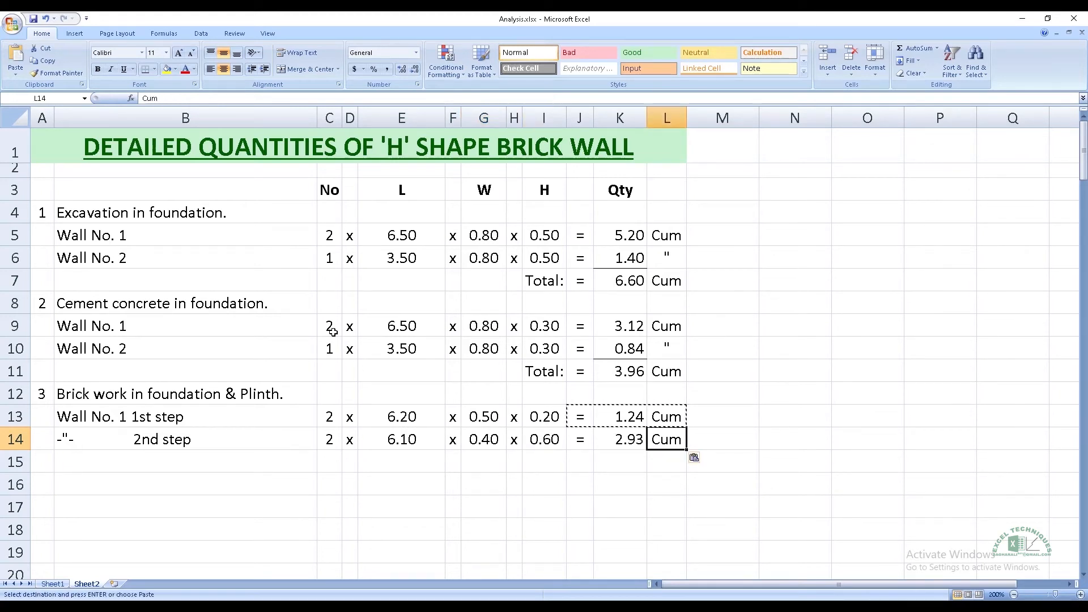
pyautogui.write('"')
pyautogui.press('Return')
pyautogui.press('Up')
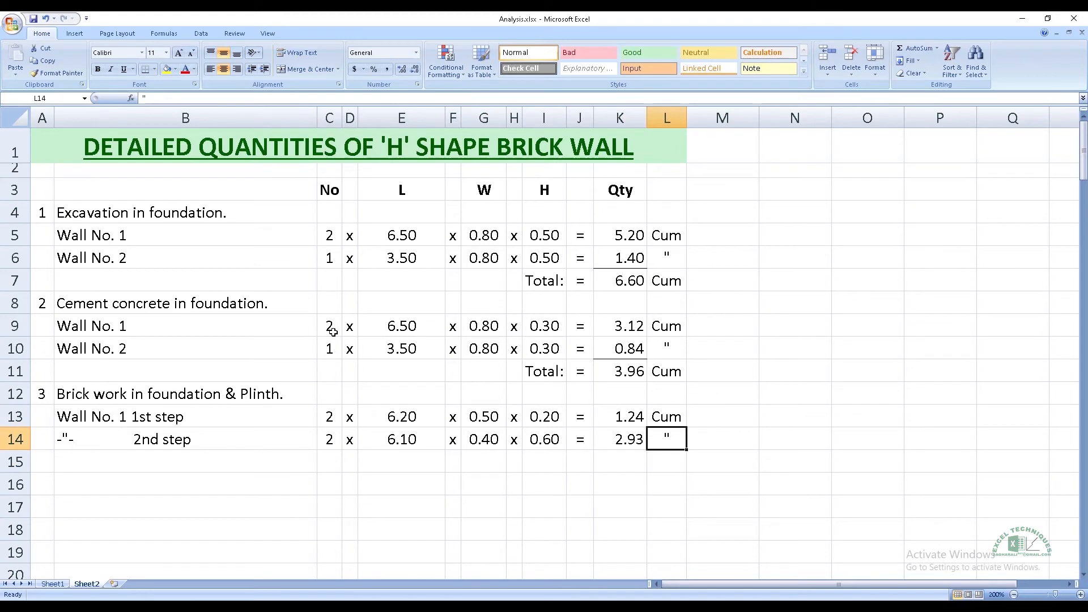
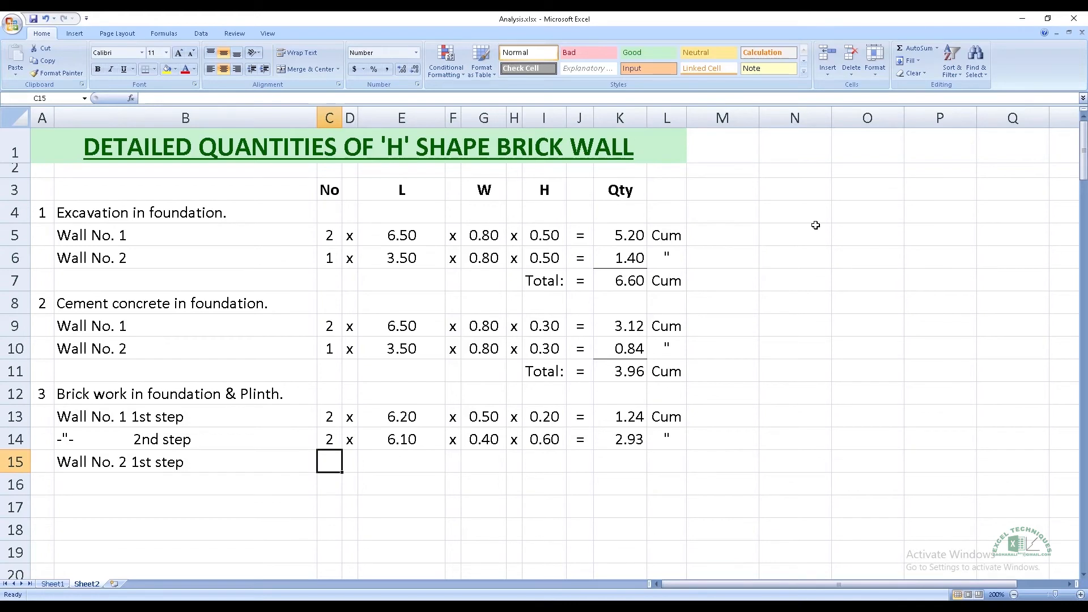
# Step: Start the "Wall No. 2 1st step" row in row 15, linking its number to C10 and putting an "x" in D15
pyautogui.write('=')
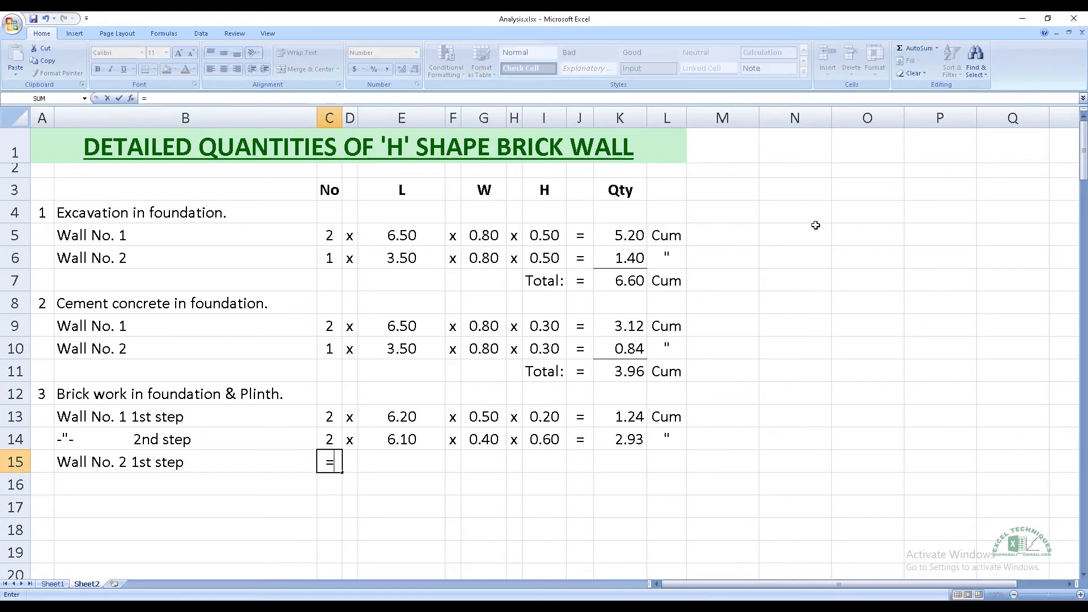
pyautogui.click(345, 348)
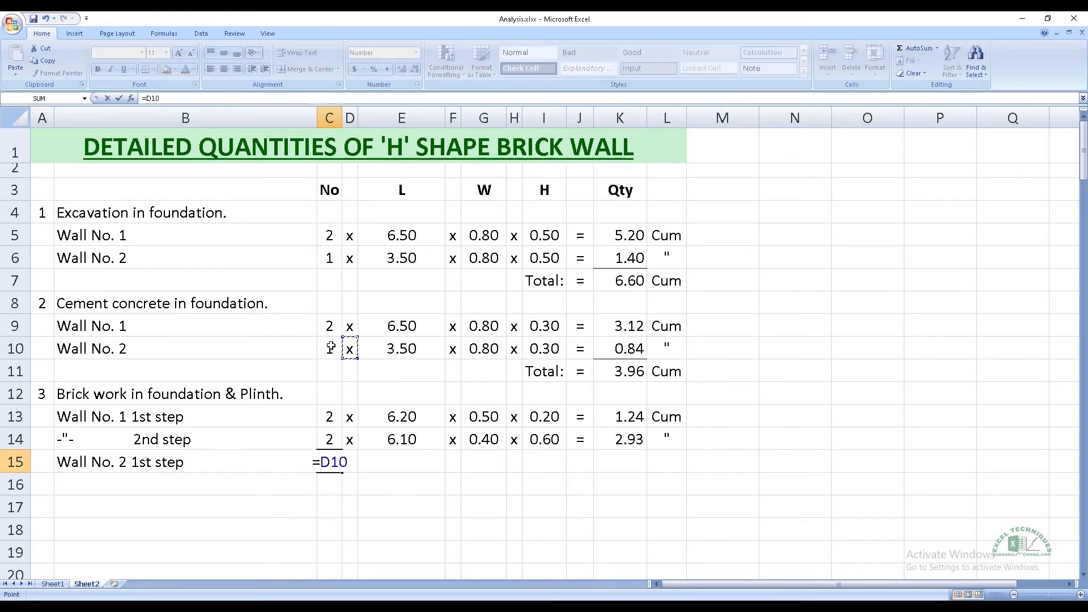
pyautogui.press('Tab')
pyautogui.write('x')
pyautogui.press('Tab')
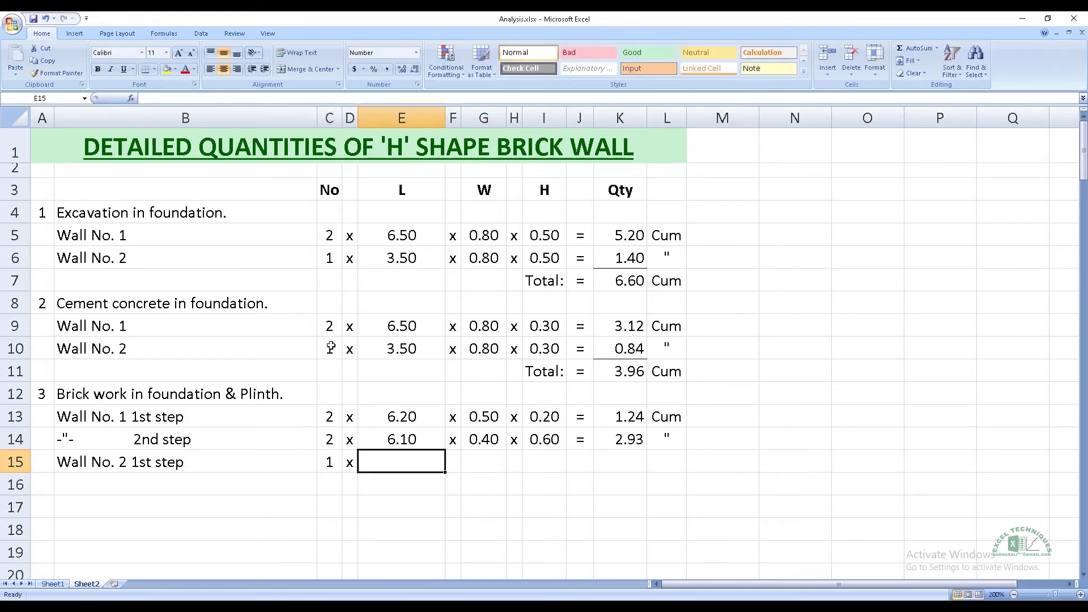
# Step: Calculate the first-step length of Wall No. 2 in E15 with =4-0.5+0.3
pyautogui.write('=4-2')
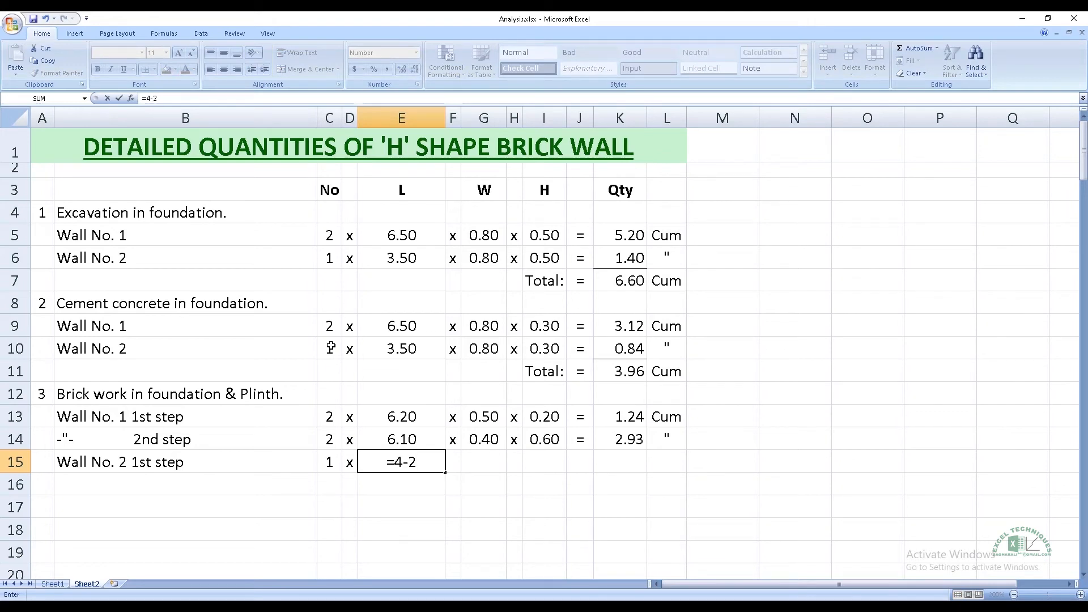
pyautogui.press('BackSpace')
pyautogui.write('.5+0.3')
pyautogui.hotkey('ctrl', 'Return')
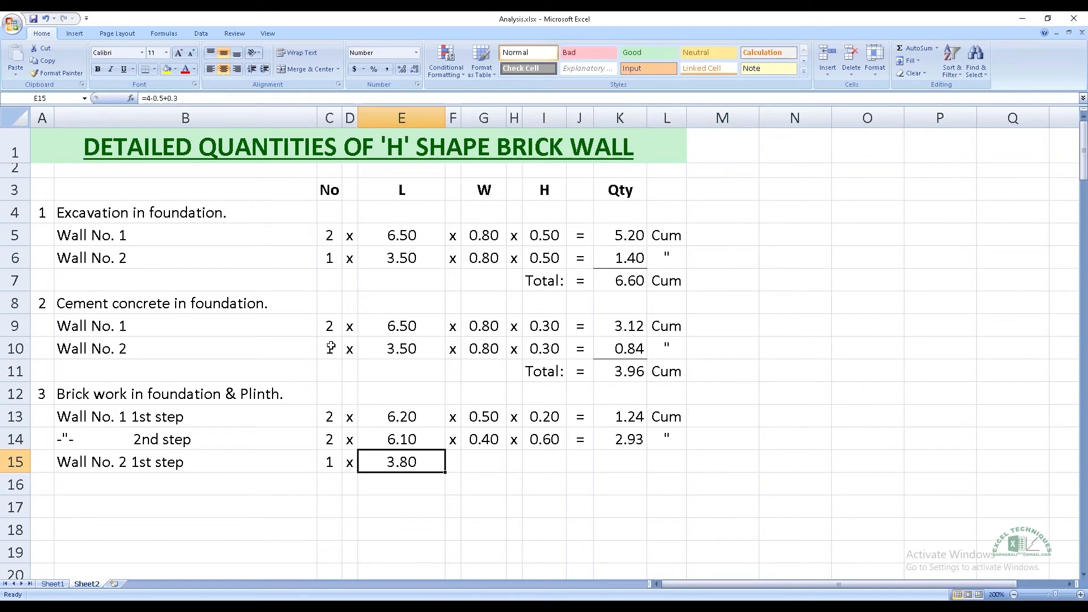
# Step: Put an "x" in F15 and link the width in G15 to G13
pyautogui.press('Right')
pyautogui.press('Right')
pyautogui.write('=')
pyautogui.press('Up')
pyautogui.press('Up')
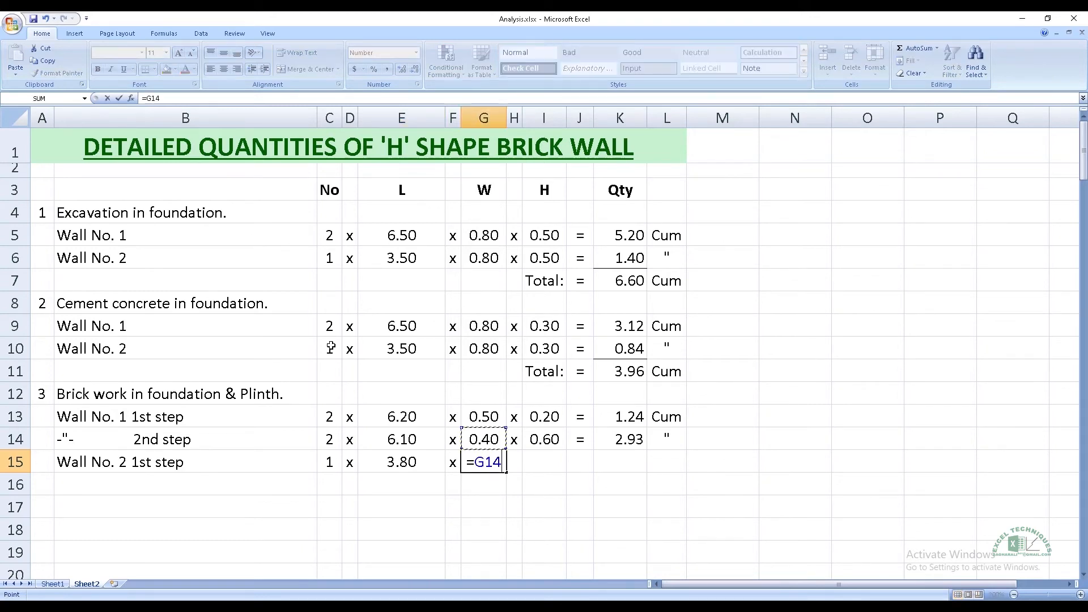
pyautogui.press('Return')
pyautogui.press('Up')
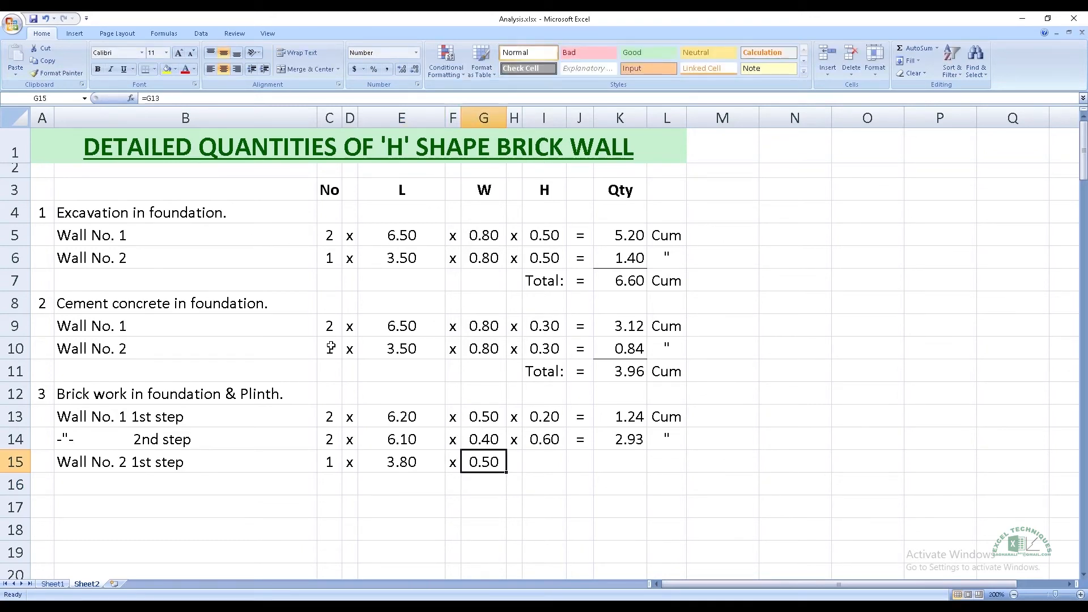
# Step: Put an "x" in H15 and link the height in I15 to I13
pyautogui.press('Right')
pyautogui.write('x')
pyautogui.press('Right')
pyautogui.write('=')
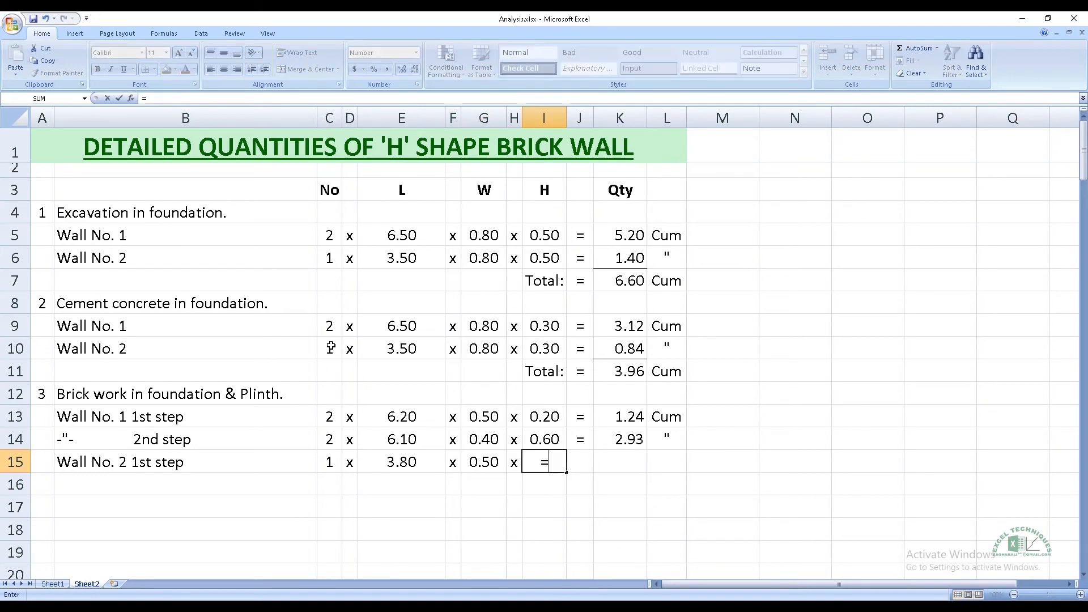
pyautogui.press('Up')
pyautogui.press('Up')
pyautogui.press('Return')
# Step: Copy the equals sign, quantity formula and ditto mark from J14:L14 into row 15
pyautogui.press('Up')
pyautogui.press('Right')
pyautogui.press('Up')
pyautogui.hotkey('shift', 'Right')
pyautogui.hotkey('shift', 'Right')
pyautogui.hotkey('ctrl', 'c')
pyautogui.press('Down')
pyautogui.press('Return')
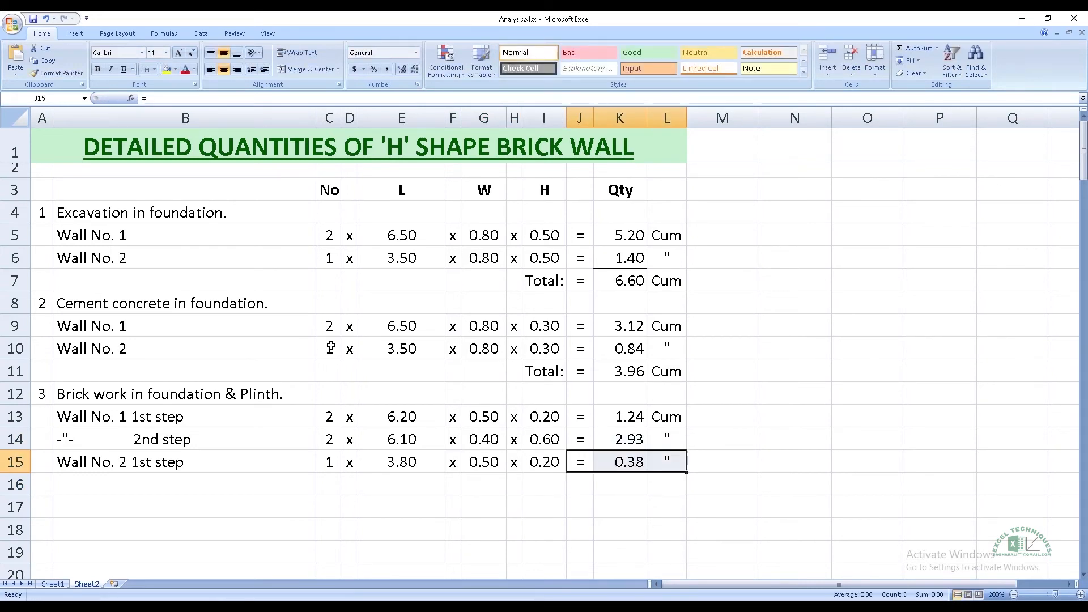
# Step: Start row 16 with the "2nd step" label copied from B14, its number linked to C15 and an "x" in D16
pyautogui.press('Down')
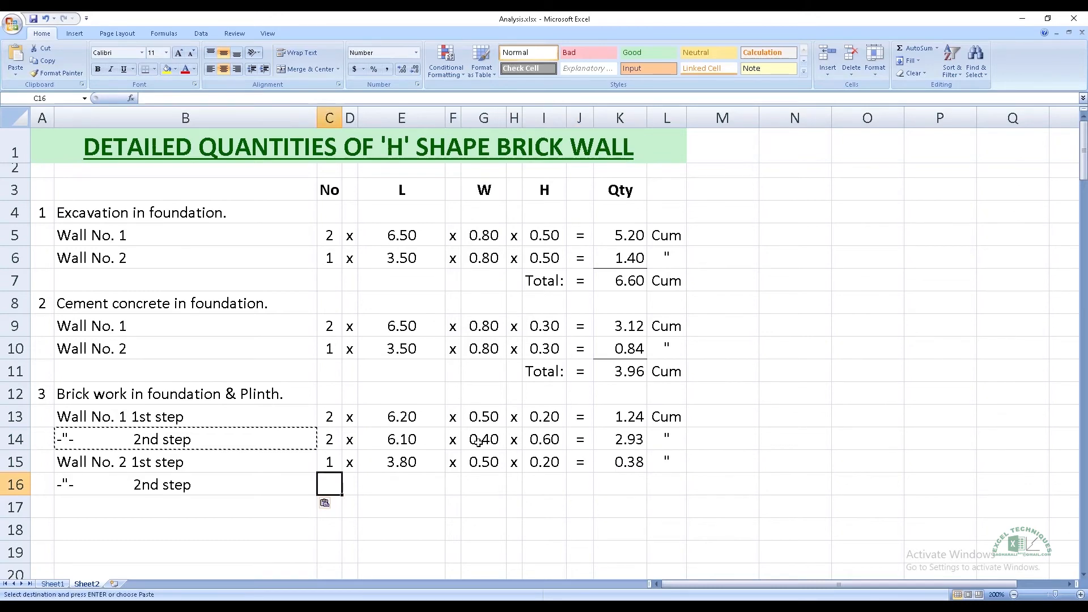
pyautogui.write('=')
pyautogui.press('Up')
pyautogui.press('Return')
pyautogui.press('Up')
pyautogui.press('Right')
pyautogui.write('x')
pyautogui.press('Right')
# Step: Calculate the second-step length of Wall No. 2 in E16 with =E15+0.1
pyautogui.write('=')
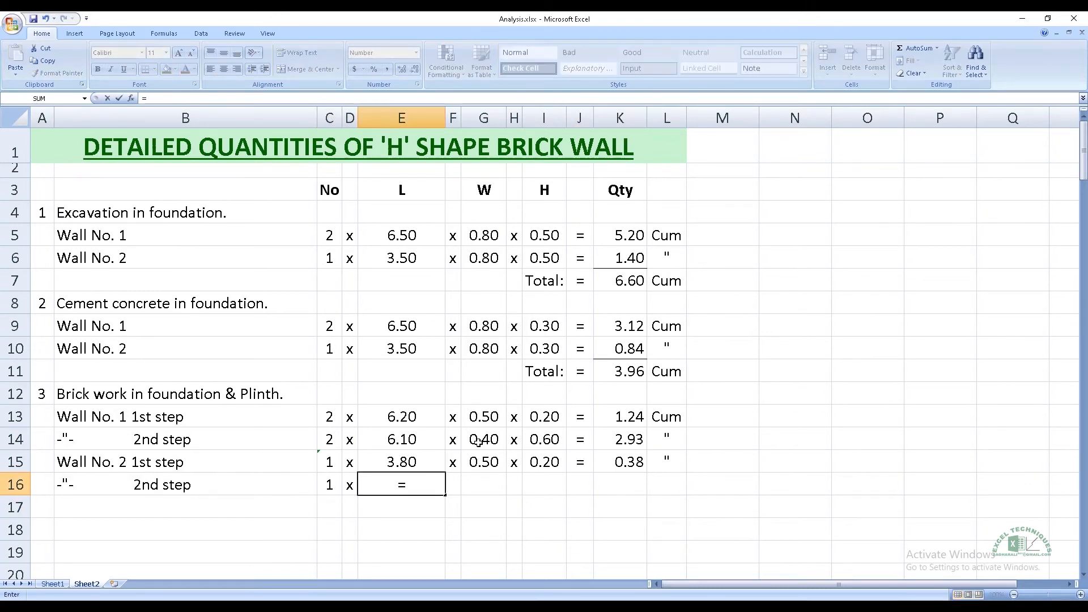
pyautogui.press('Up')
pyautogui.write('+0.1')
pyautogui.press('Return')
pyautogui.press('Up')
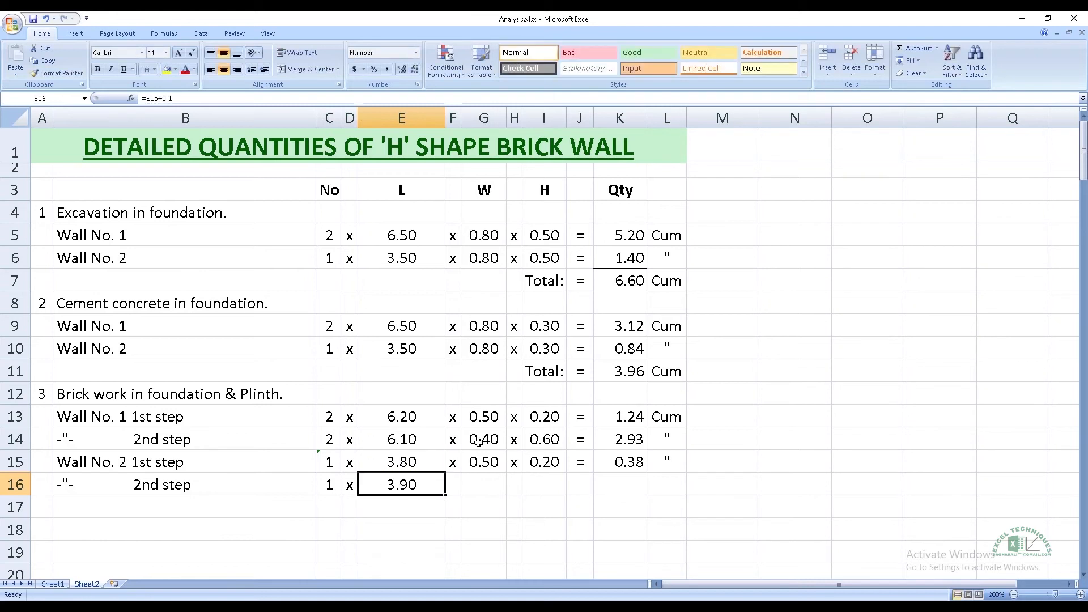
# Step: Complete row 16 by copying the cells from F15 through L15 into it
pyautogui.press('Right')
pyautogui.press('Up')
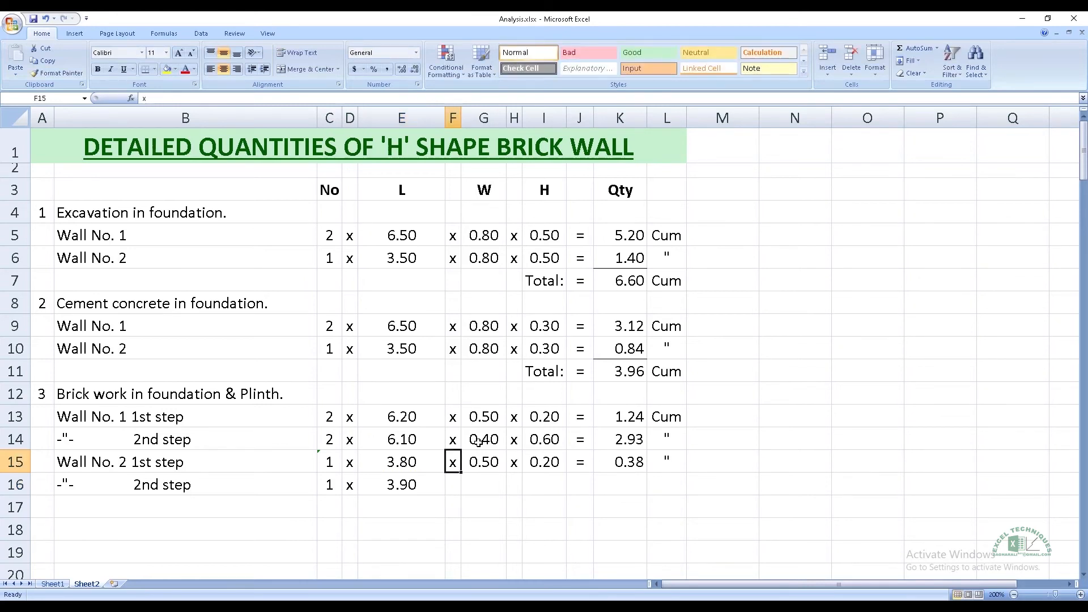
pyautogui.hotkey('ctrl', 'shift', 'Right')
pyautogui.hotkey('ctrl', 'c')
pyautogui.press('Down')
pyautogui.press('Return')
# Step: Add a "Total:" row in row 17 summing the brickwork quantities in Cum, with a border line under K16
pyautogui.press('Right')
pyautogui.press('Right')
pyautogui.press('Right')
pyautogui.press('Right')
pyautogui.press('Right')
pyautogui.press('Down')
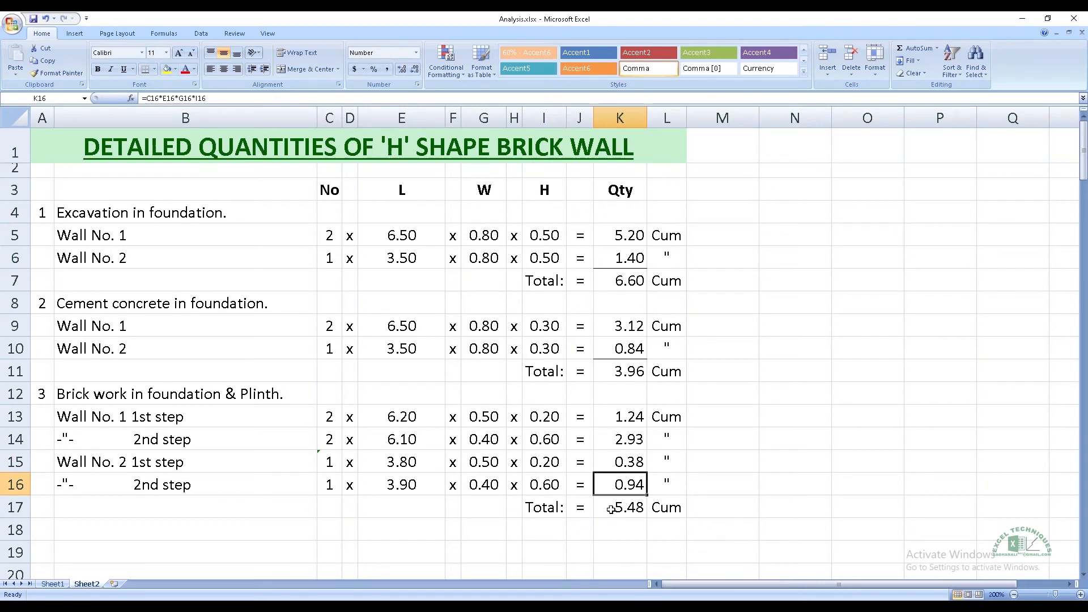
pyautogui.click(656, 508)
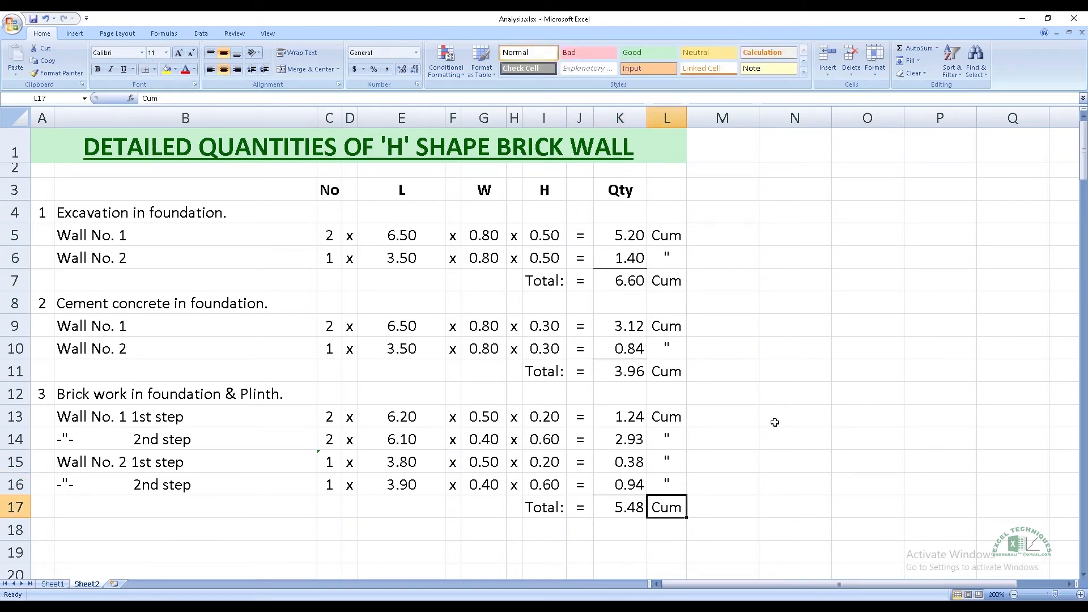
pyautogui.press('Return')
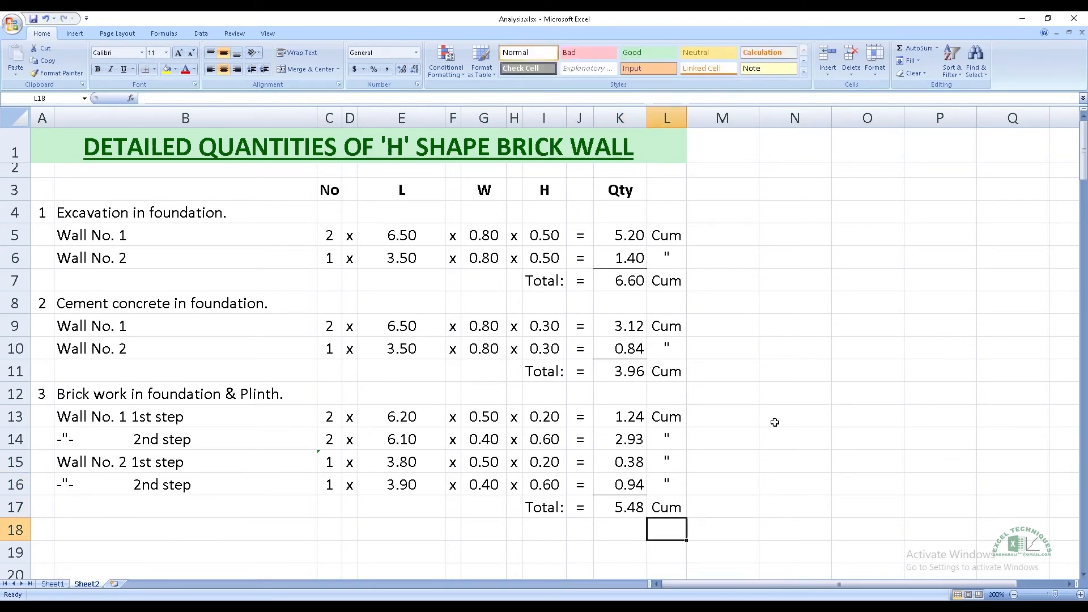
# Step: Add item 4 "4 cm thick DPC of cement concrete." in row 18 and start a "Wall No. 1" row below with number 2 and "x"
pyautogui.press('Home')
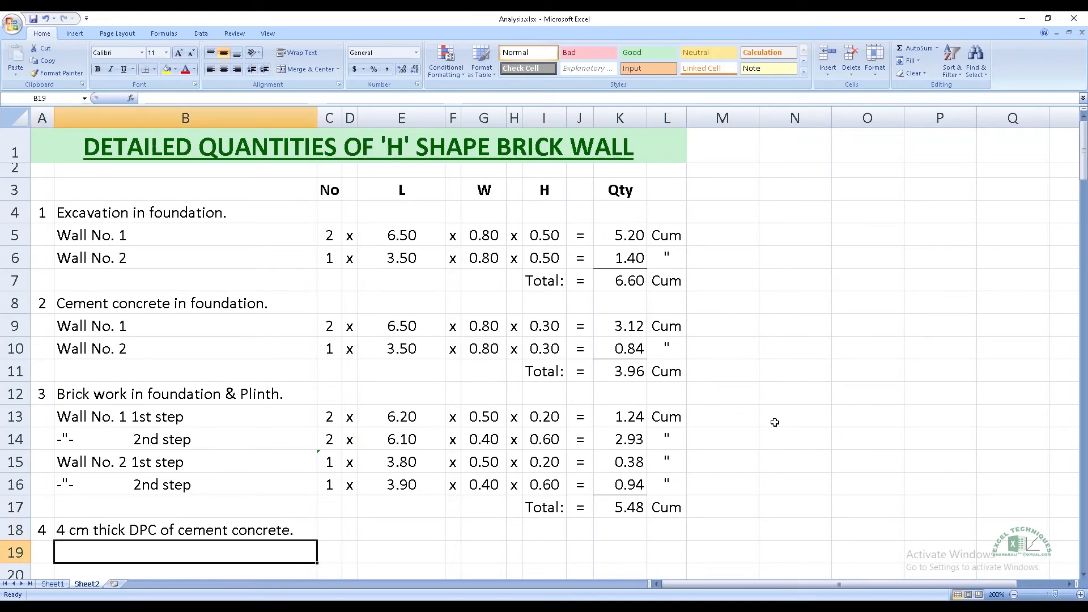
pyautogui.write('Wall No. 1')
pyautogui.press('Tab')
pyautogui.write('=')
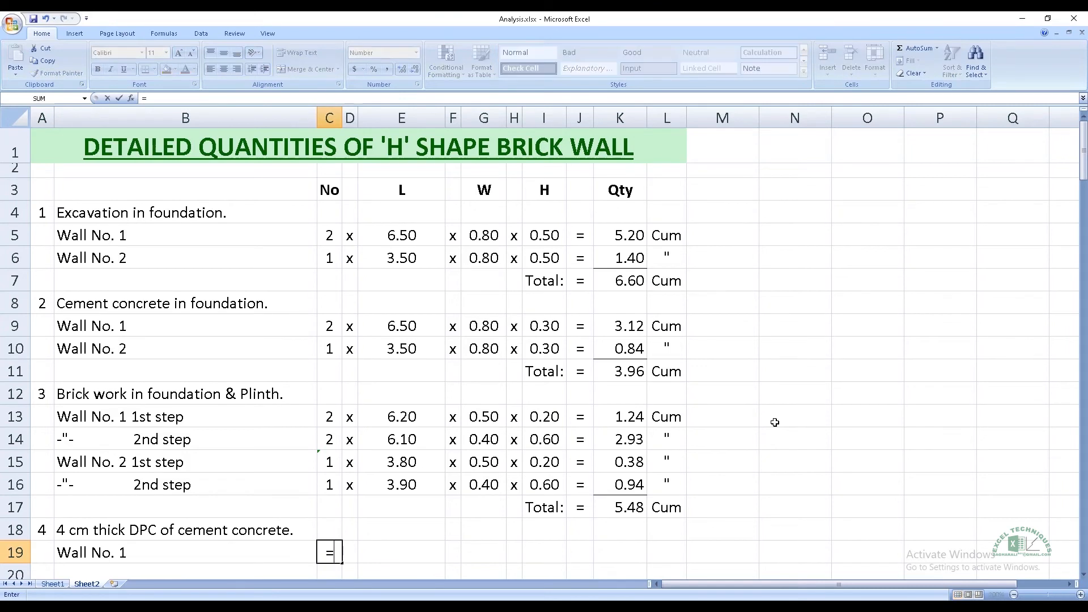
pyautogui.press('Up')
pyautogui.press('Escape')
pyautogui.write('2')
pyautogui.press('Tab')
pyautogui.write('x')
pyautogui.press('Tab')
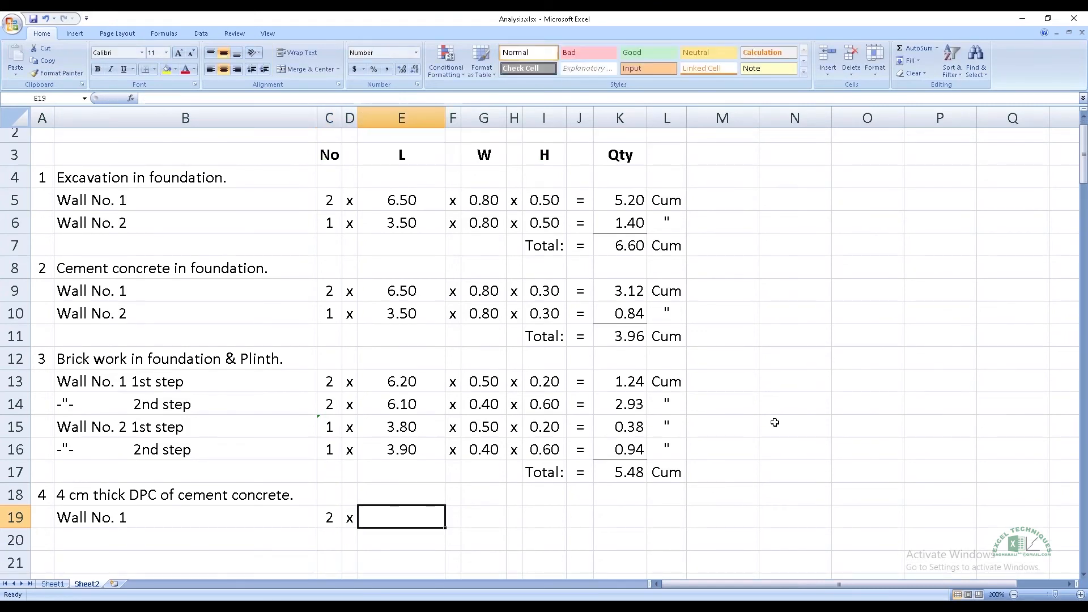
# Step: Complete row 19 with a length formula based on E14 giving 6.00, width 0.30, the quantity and the unit Sqm
pyautogui.write('=')
pyautogui.press('Up')
pyautogui.press('Up')
pyautogui.press('Up')
pyautogui.press('Up')
pyautogui.press('Up')
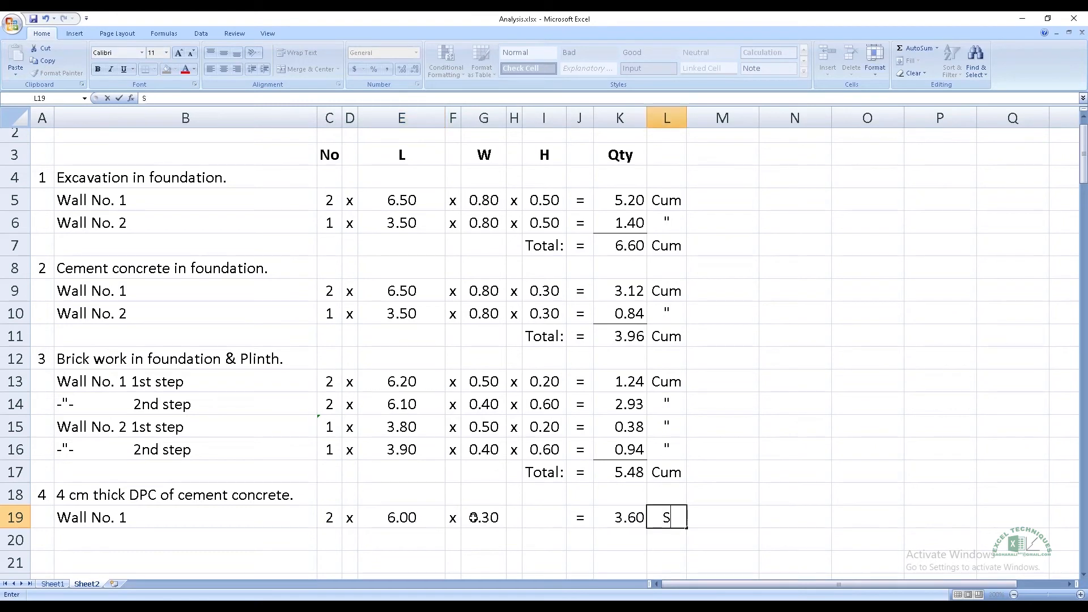
pyautogui.write('Sqm')
pyautogui.hotkey('ctrl', 'Return')
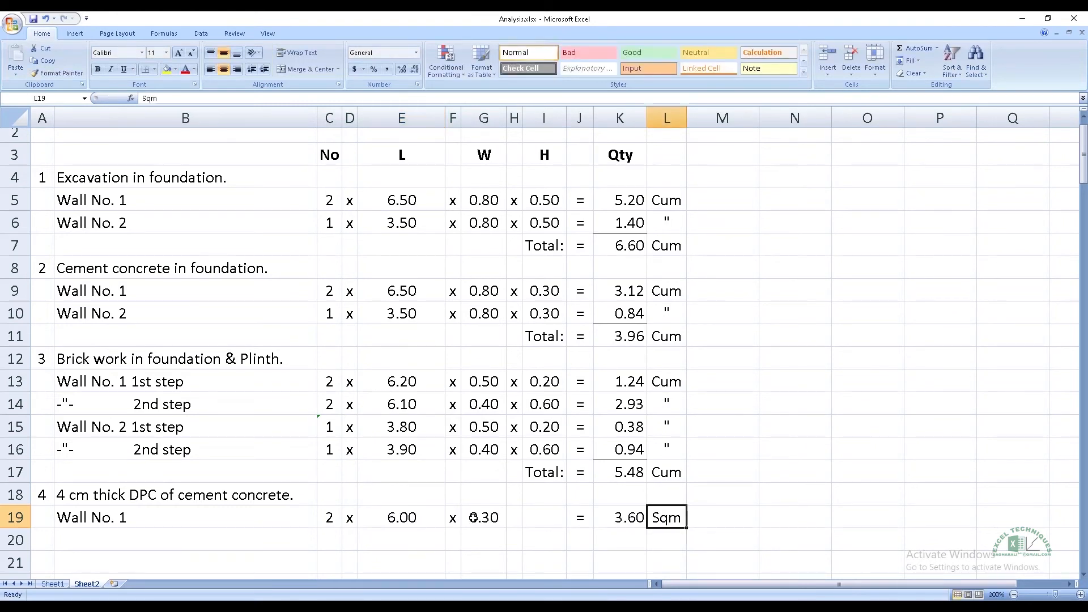
# Step: Start the "Wall No. 2" DPC row in row 20, linking its number to C16 and putting an "x" in D20
pyautogui.press('Down')
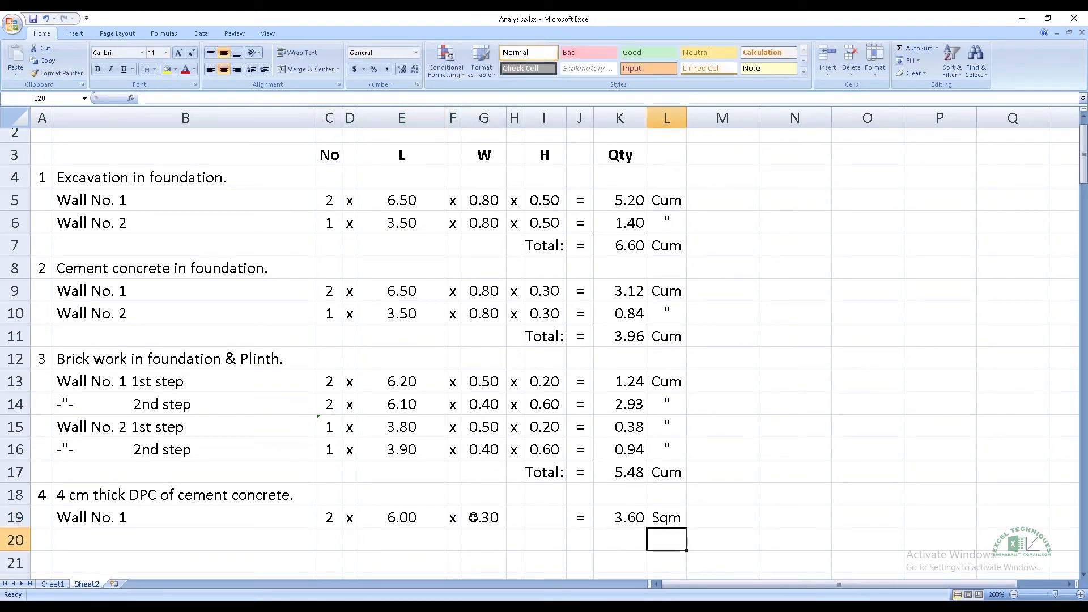
pyautogui.press('Up')
pyautogui.press('Left')
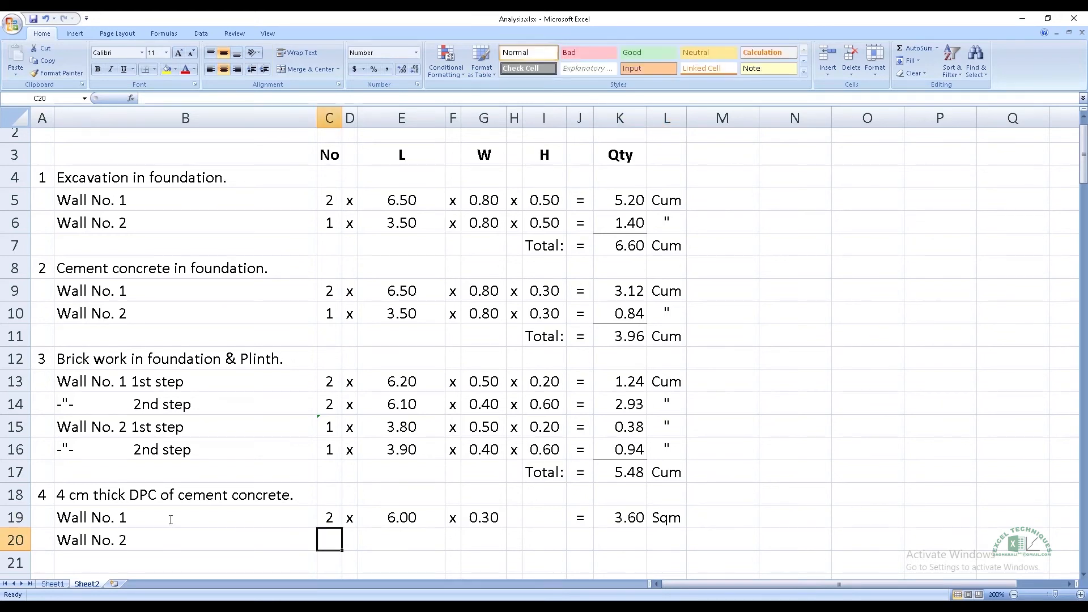
pyautogui.write('=')
pyautogui.press('Up')
pyautogui.press('Up')
pyautogui.press('Up')
pyautogui.press('Up')
pyautogui.press('Tab')
pyautogui.press('Tab')
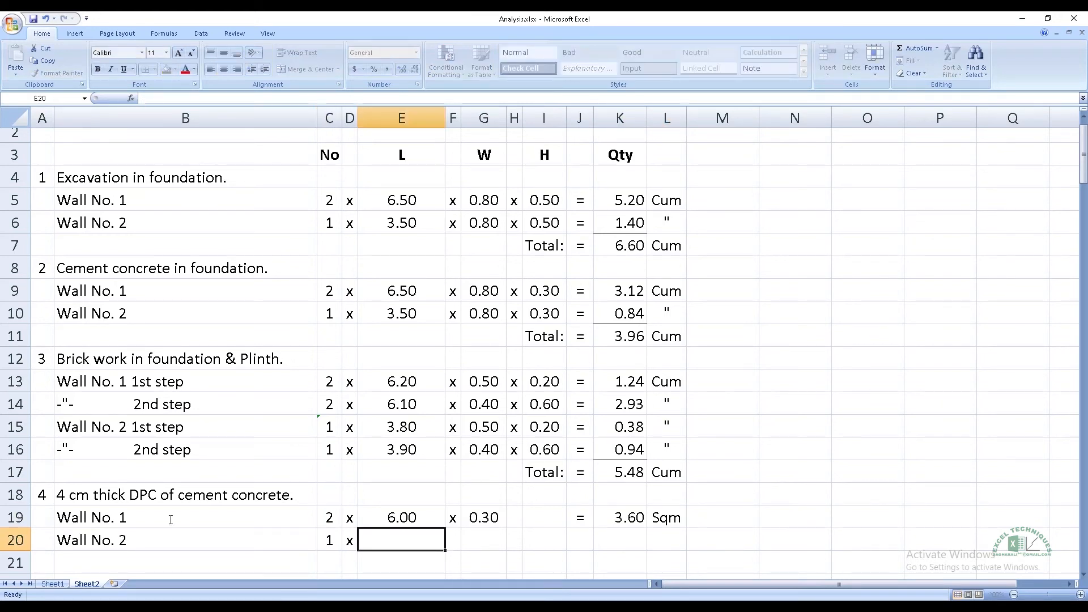
# Step: Calculate the Wall No. 2 DPC length in E20 with =E16+0.1 and put an "x" in F20
pyautogui.write('=')
pyautogui.press('Up')
pyautogui.press('Up')
pyautogui.press('Up')
pyautogui.press('Up')
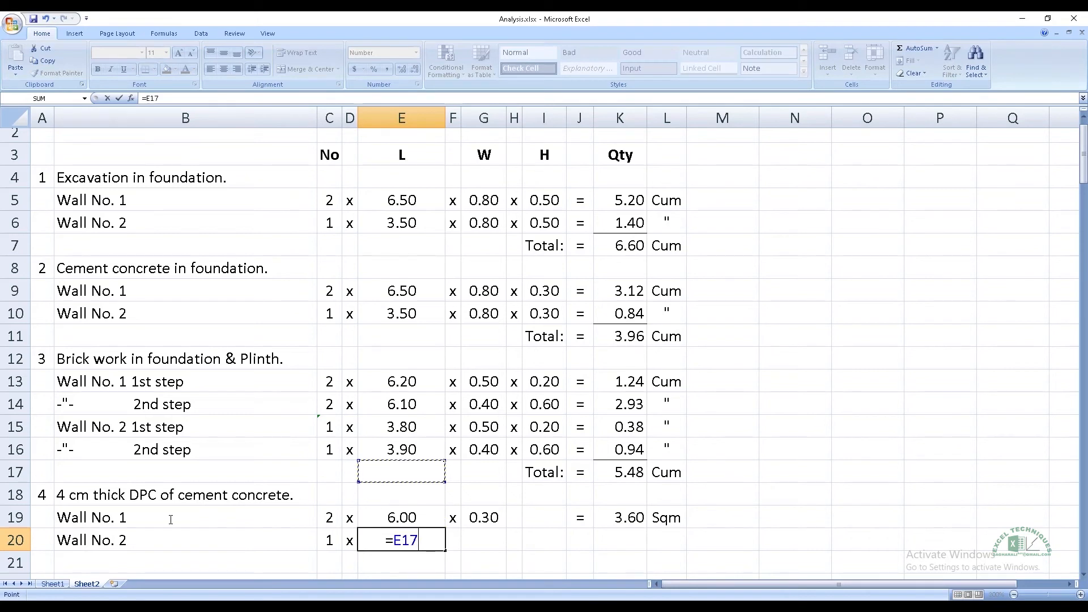
pyautogui.write('+0.1')
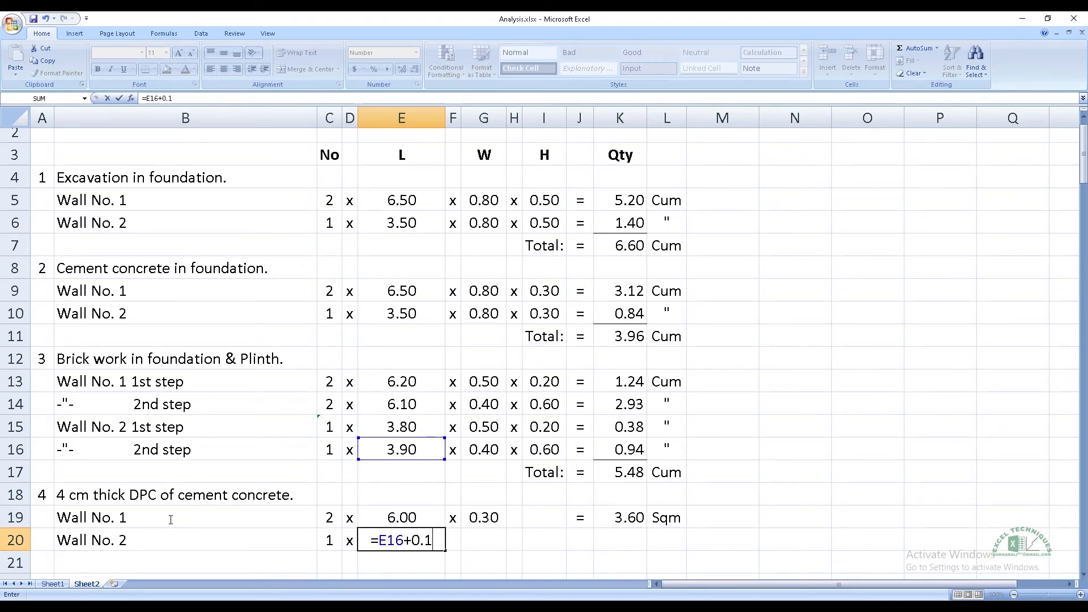
pyautogui.press('Tab')
pyautogui.press('Tab')
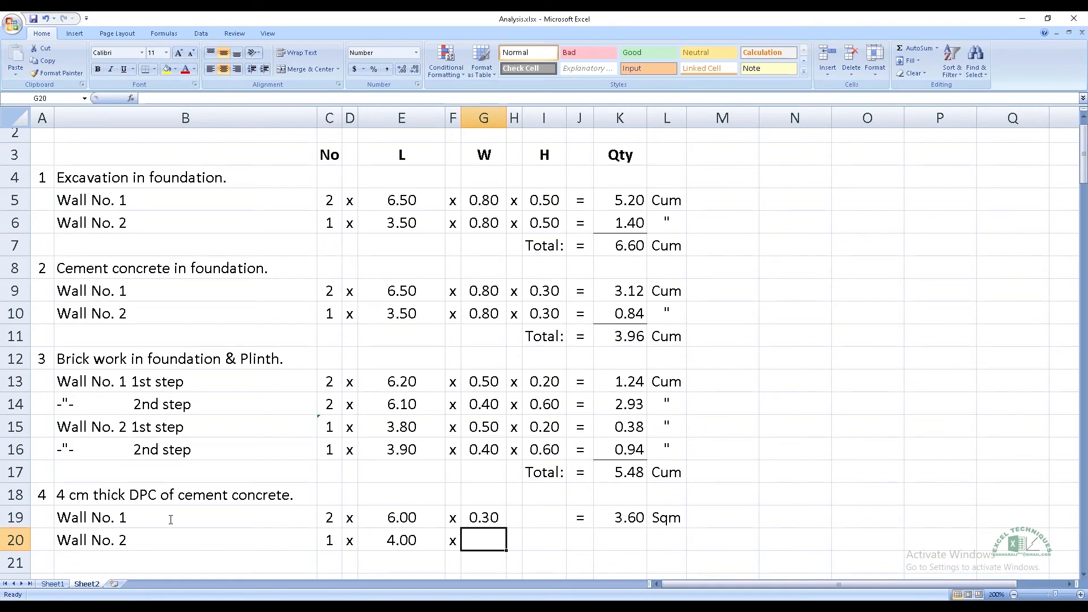
# Step: Copy the DPC width from G19 into G20
pyautogui.press('Up')
pyautogui.hotkey('ctrl', 'c')
pyautogui.press('Down')
pyautogui.press('Return')
# Step: Copy the equals sign and quantity formula from J19:K19 into row 20 and add a ditto mark as unit
pyautogui.press('Right')
pyautogui.press('Right')
pyautogui.press('Right')
pyautogui.press('Up')
pyautogui.hotkey('shift', 'Right')
pyautogui.hotkey('ctrl', 'c')
pyautogui.press('Down')
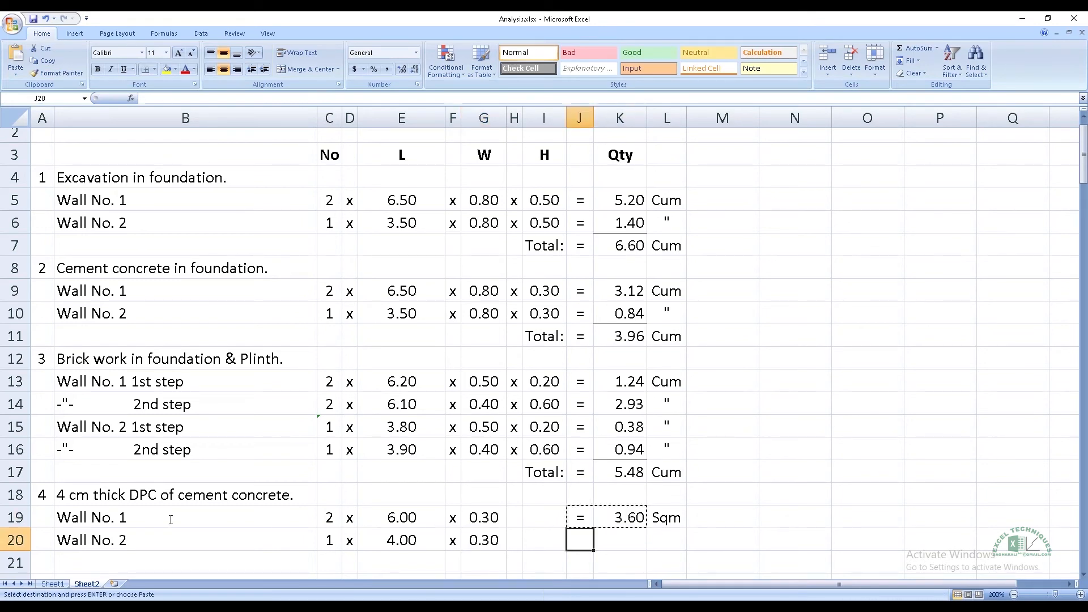
pyautogui.press('Return')
pyautogui.press('Right')
pyautogui.press('Right')
pyautogui.write('"')
pyautogui.press('Return')
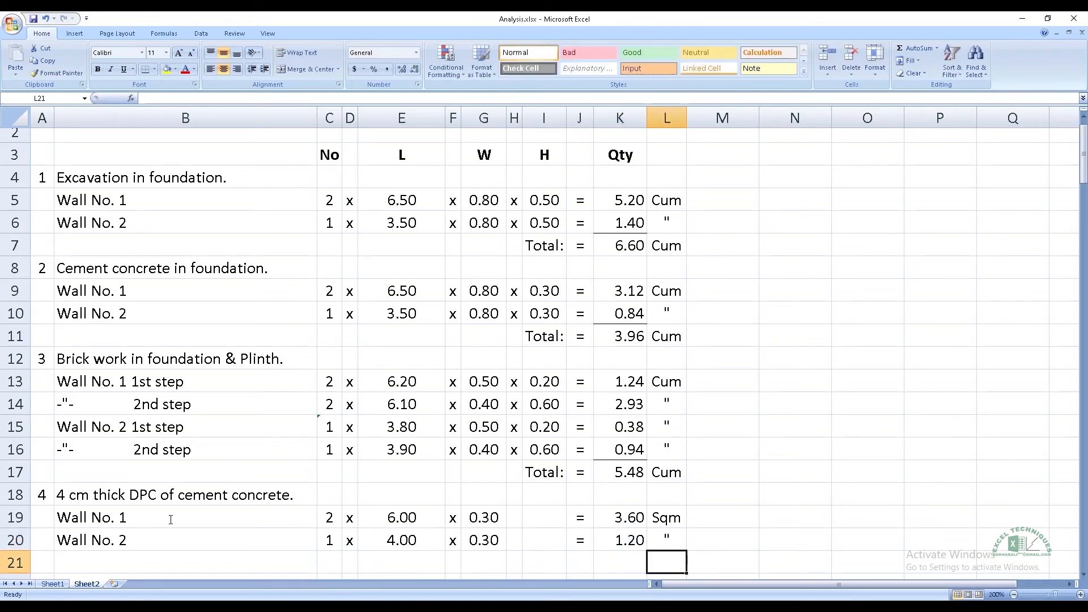
# Step: Add a "Total:" row in row 21 with =SUM(K19:K20) in Sqm and a border line under K20
pyautogui.press('Left')
pyautogui.press('Left')
pyautogui.press('Left')
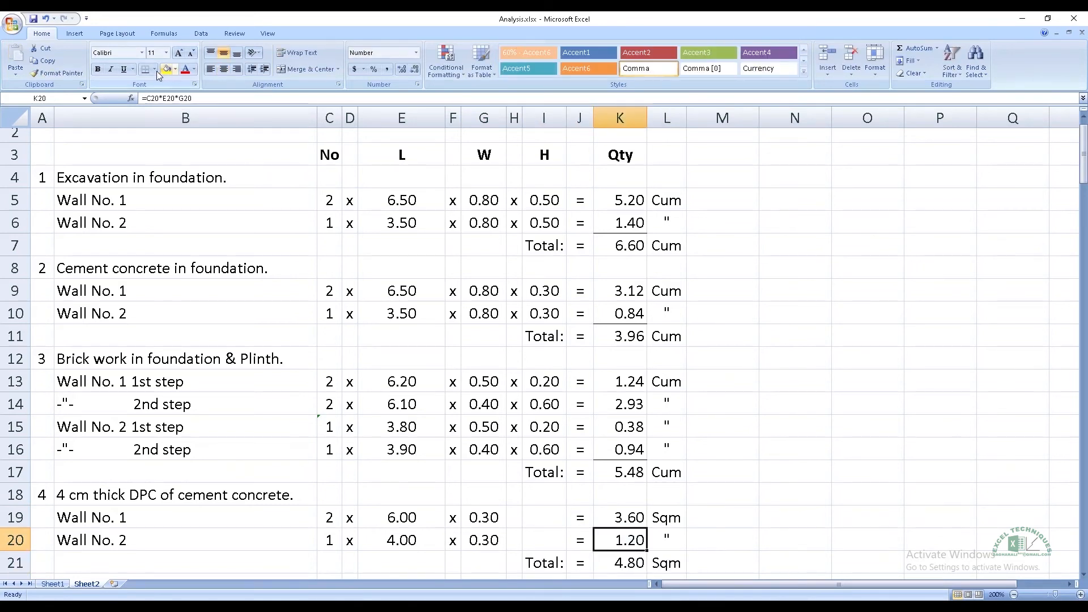
pyautogui.click(627, 559)
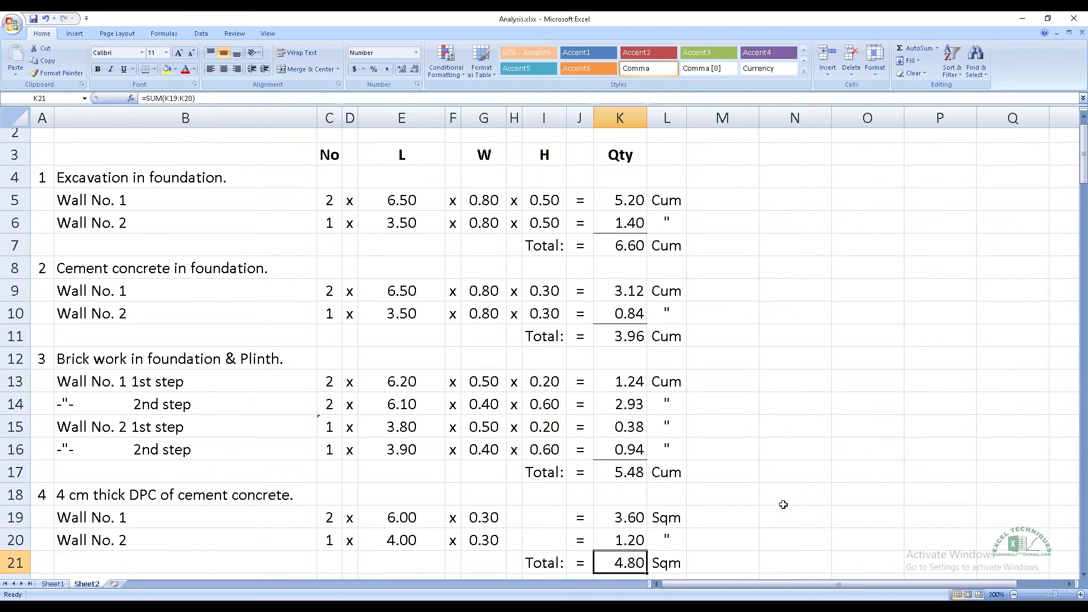
# Step: Add item 5 "Brick work in super structure." in row 22 and label row 23 "Wall No. 1"
pyautogui.press('Down')
pyautogui.press('Down')
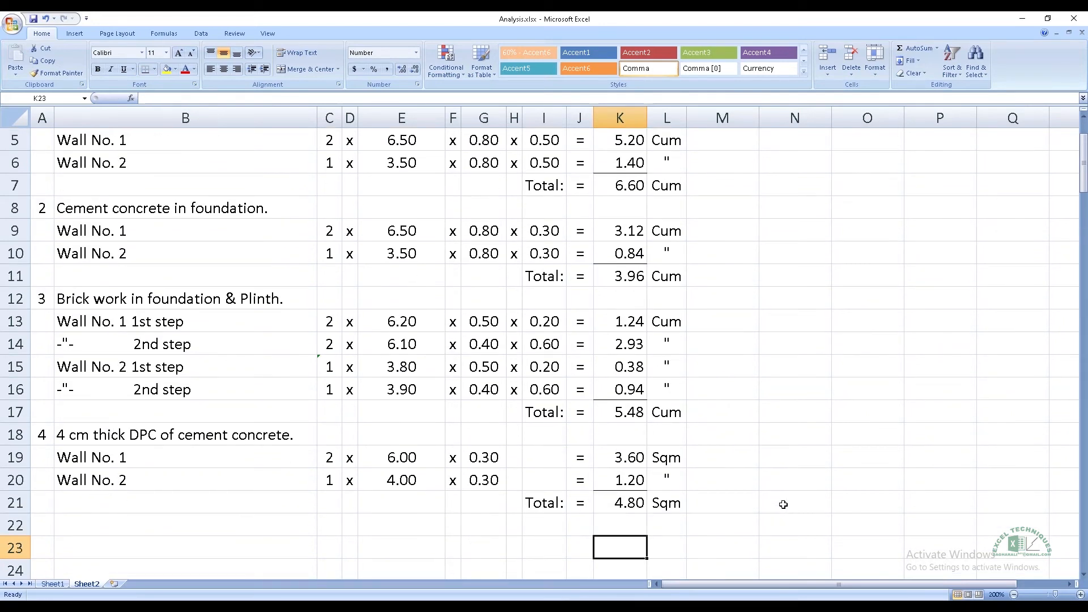
pyautogui.press('Up')
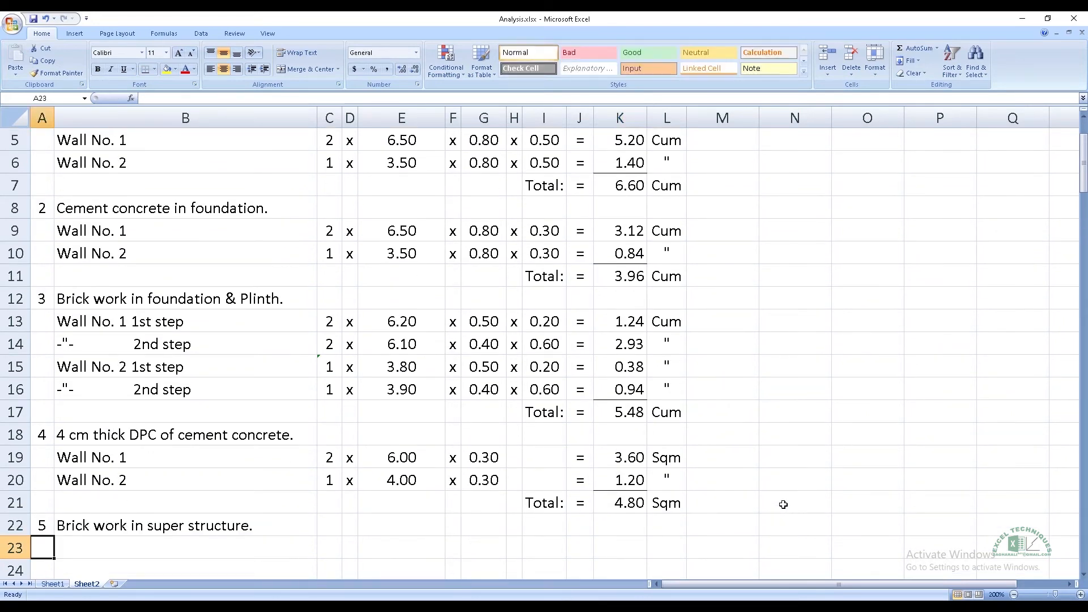
pyautogui.press('Up')
pyautogui.press('Right')
pyautogui.press('Down')
pyautogui.write('Wall No. 1')
pyautogui.press('Tab')
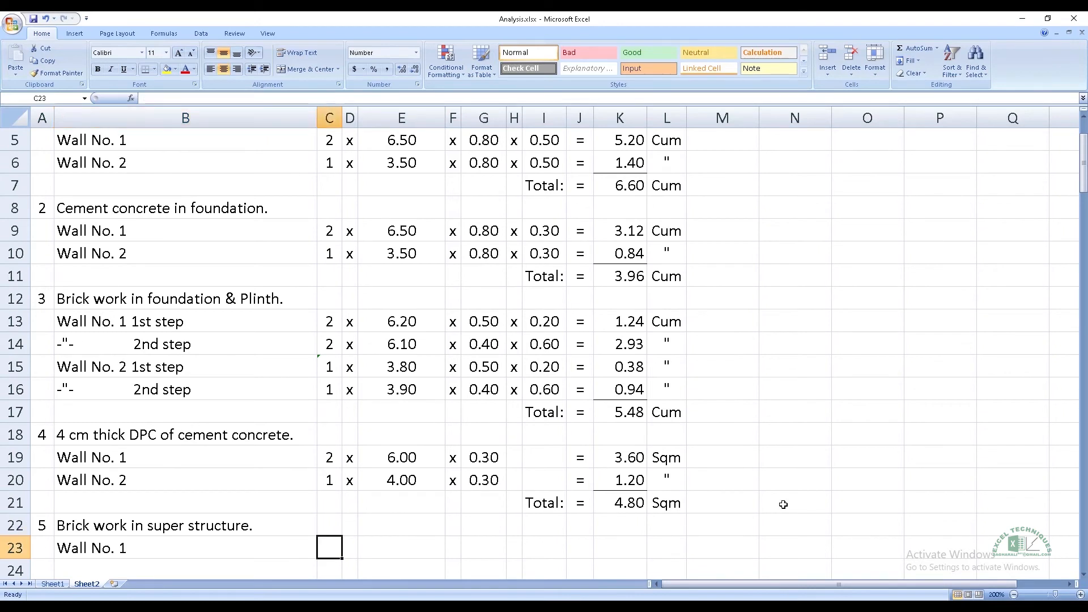
# Step: Fill the Wall No. 1 number 2 in C23 by reference to a number above and put an "x" in D23
pyautogui.write('=')
pyautogui.press('Up')
pyautogui.write('x')
pyautogui.press('Tab')
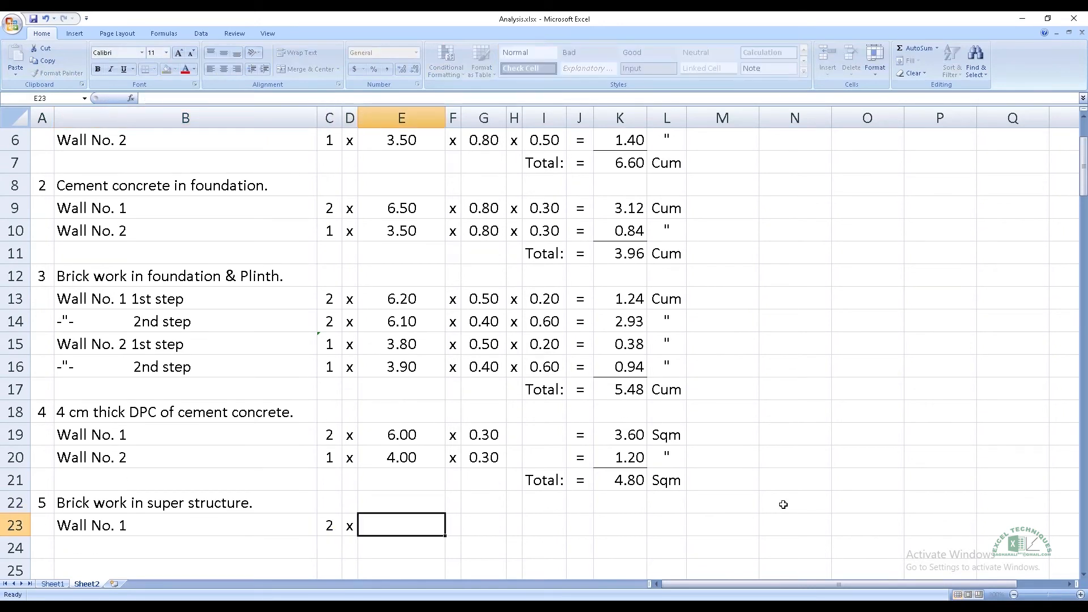
# Step: Link the superstructure wall length in E23 to E19 and put an "x" in F23
pyautogui.write('=')
pyautogui.press('Up')
pyautogui.press('Up')
pyautogui.press('Up')
pyautogui.press('Up')
pyautogui.press('Tab')
pyautogui.write('x')
pyautogui.press('Tab')
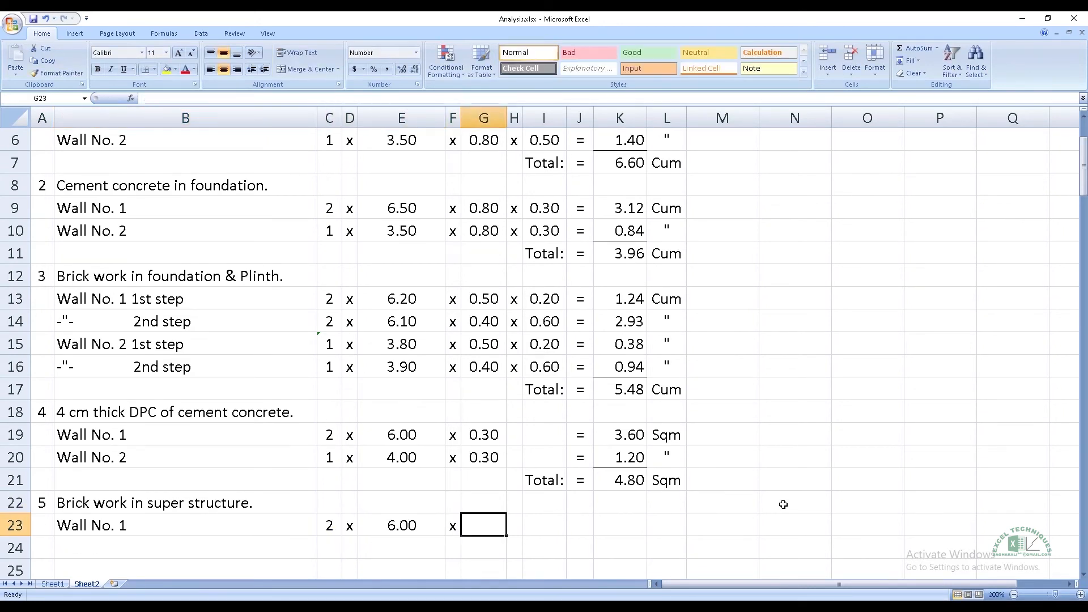
# Step: Link the width in G23 to G19, put an "x" in H23 and enter a height of 3 in I23
pyautogui.write('=')
pyautogui.press('Up')
pyautogui.press('Up')
pyautogui.press('Up')
pyautogui.press('Up')
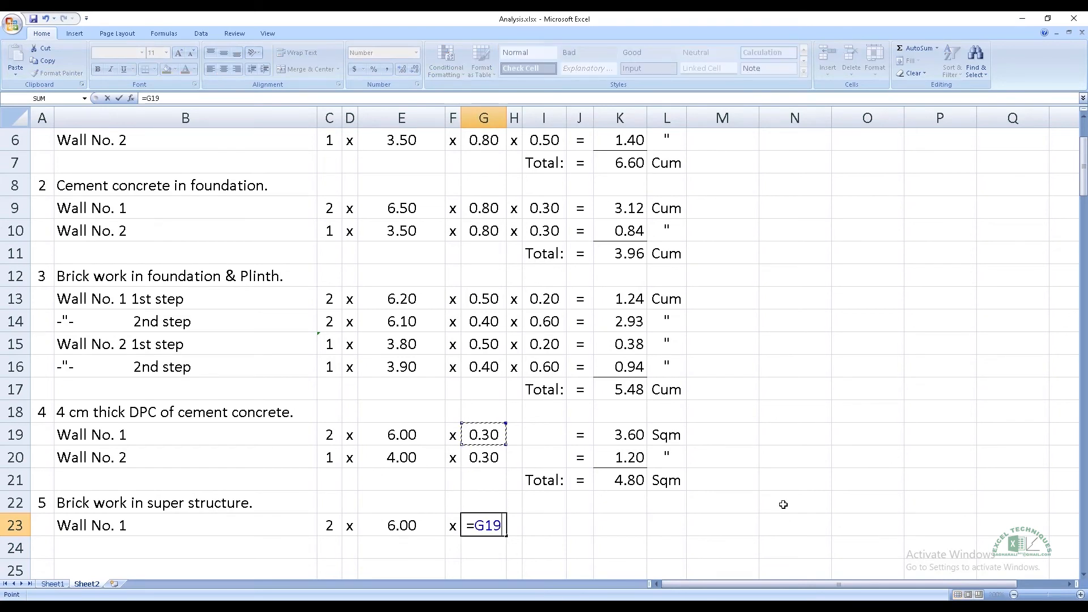
pyautogui.hotkey('ctrl', 'Return')
pyautogui.press('Tab')
pyautogui.write('x')
pyautogui.press('Tab')
pyautogui.write('3')
# Step: Copy the equals sign, quantity formula and Cum unit from J13:L13 to J23:L23
pyautogui.press('Tab')
pyautogui.hotkey('shift', 'Right')
pyautogui.hotkey('shift', 'Right')
pyautogui.hotkey('ctrl', 'c')
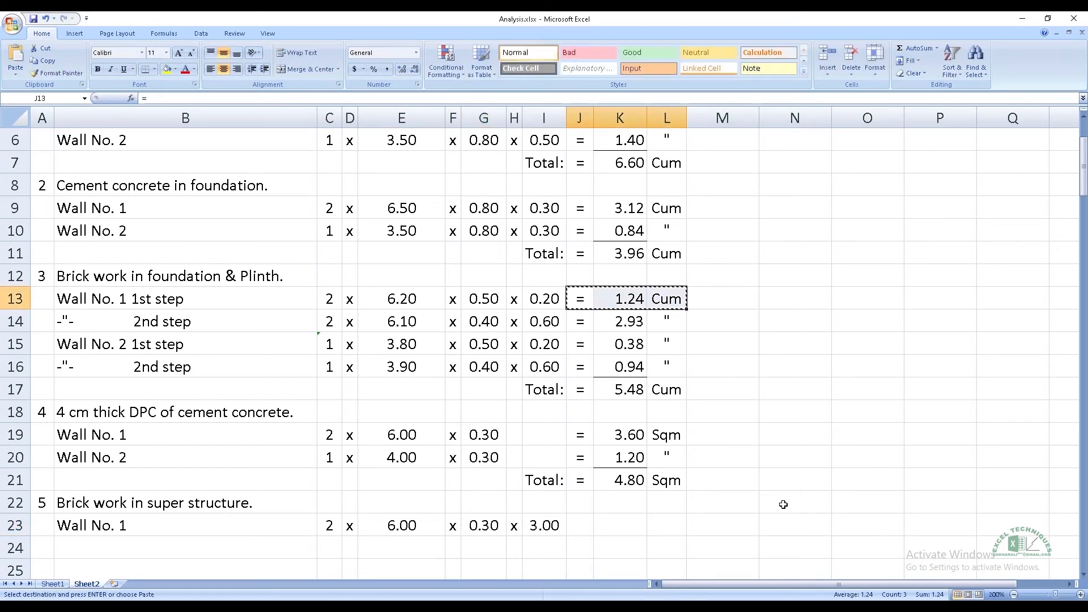
pyautogui.press('Down')
pyautogui.press('Down')
pyautogui.press('Down')
pyautogui.press('Down')
pyautogui.press('Down')
pyautogui.press('Down')
pyautogui.press('Down')
pyautogui.press('Down')
pyautogui.press('Down')
pyautogui.press('Down')
pyautogui.press('Return')
# Step: For superstructure Wall No. 2, put an "x" in D24 and copy the length formula from E23 to E24
pyautogui.press('Right')
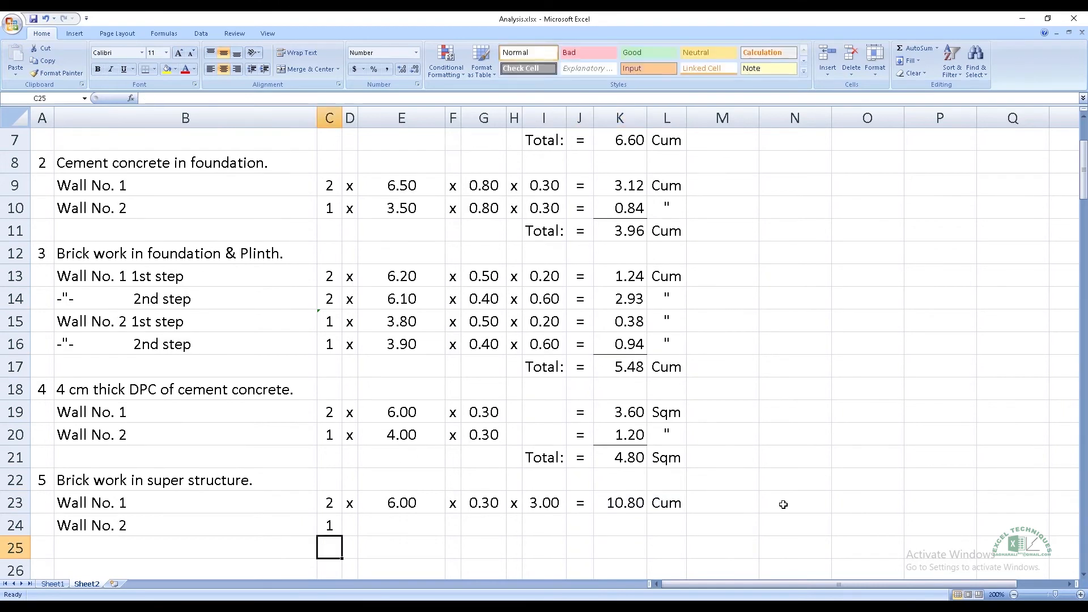
pyautogui.press('Up')
pyautogui.press('Tab')
pyautogui.write('x')
pyautogui.press('Tab')
pyautogui.press('Up')
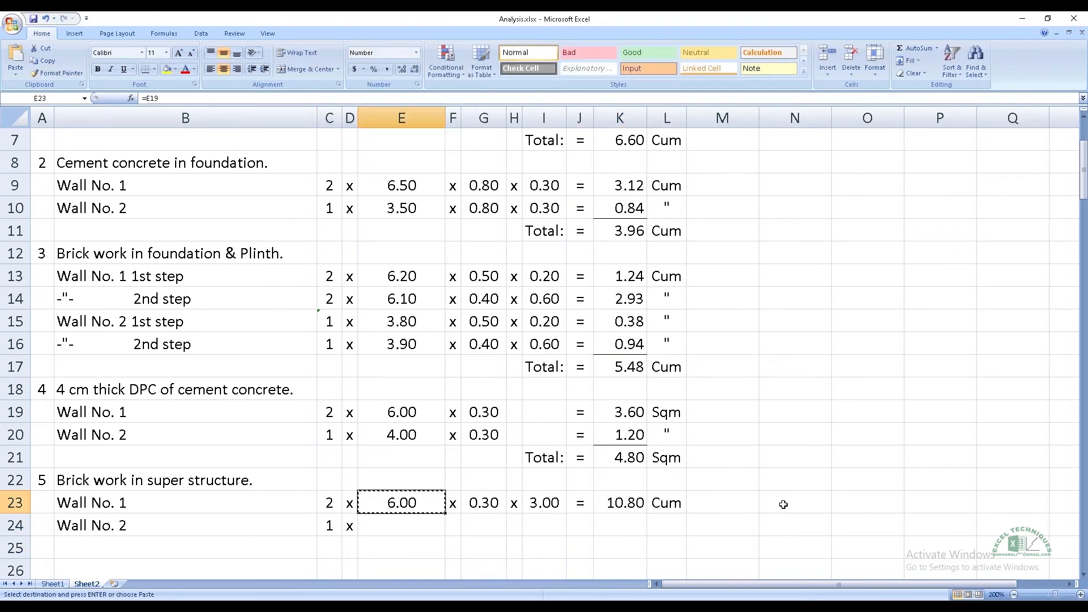
pyautogui.hotkey('ctrl', 'c')
pyautogui.press('Down')
pyautogui.hotkey('ctrl', 'v')
pyautogui.press('Escape')
# Step: Copy F23:L23 into row 24 and replace the unit in L24 with a ditto mark
pyautogui.press('Up')
pyautogui.press('Right')
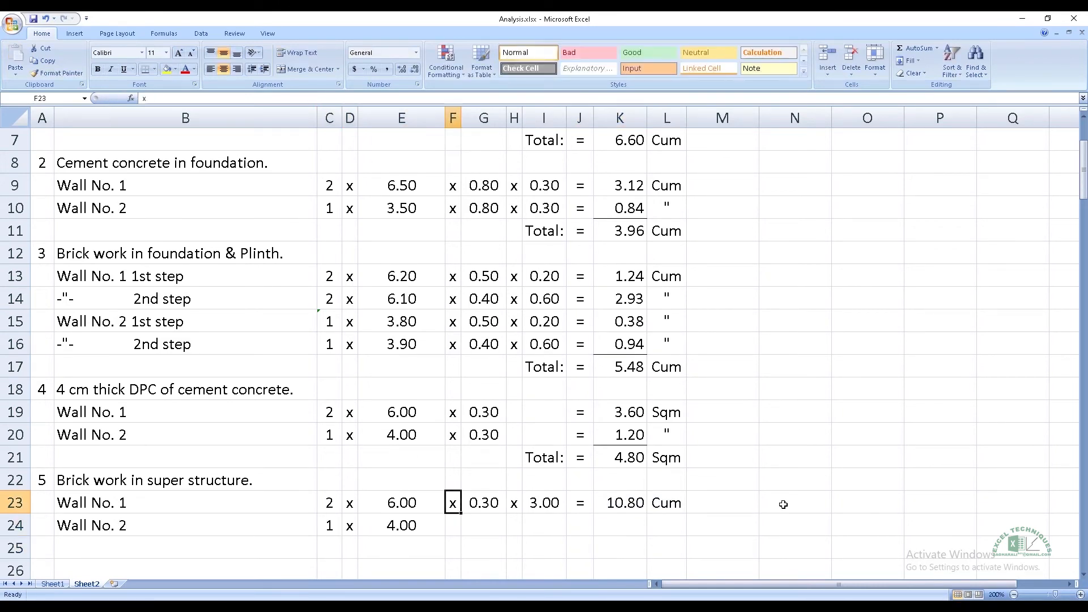
pyautogui.hotkey('ctrl', 'shift', 'Right')
pyautogui.hotkey('ctrl', 'c')
pyautogui.press('Down')
pyautogui.press('Return')
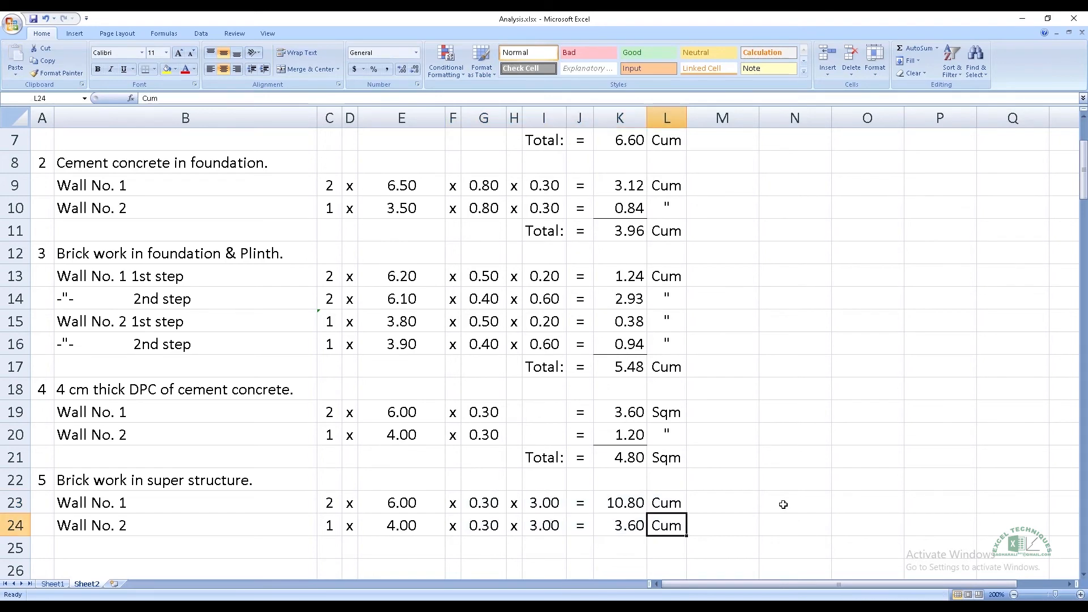
pyautogui.write('"')
pyautogui.press('Return')
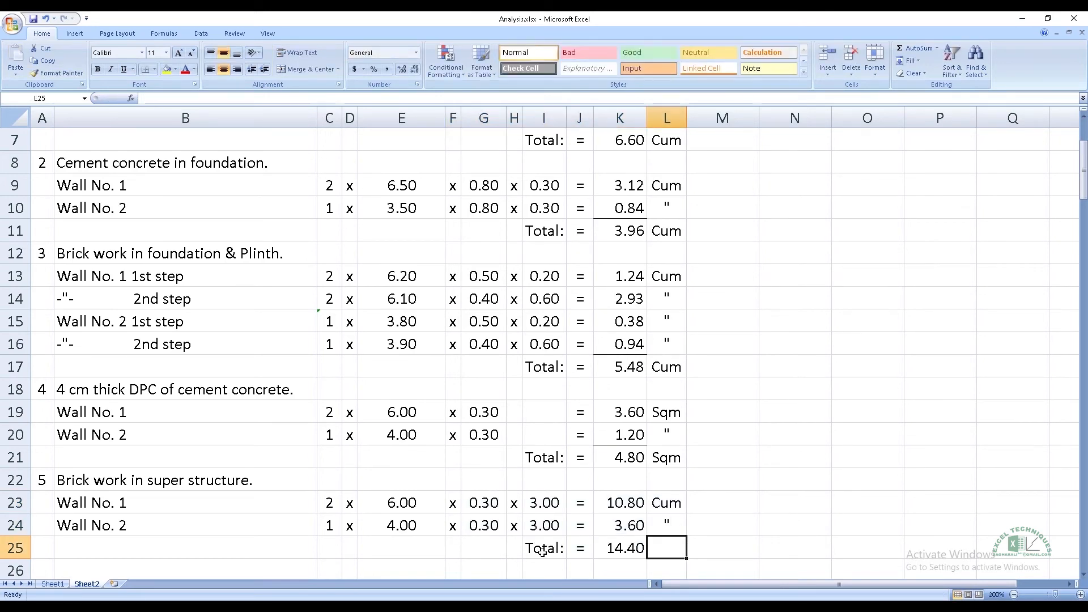
# Step: Enter the unit Cum in L25 beside the superstructure total and add a bottom border under K24
pyautogui.write('Cum')
pyautogui.press('Up')
pyautogui.press('Left')
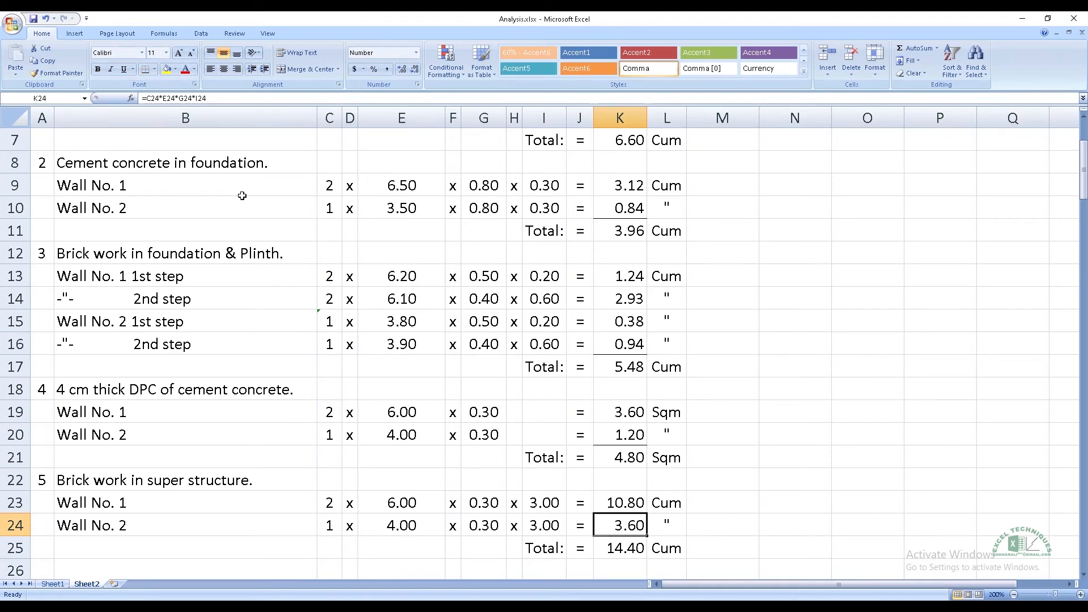
pyautogui.click(664, 556)
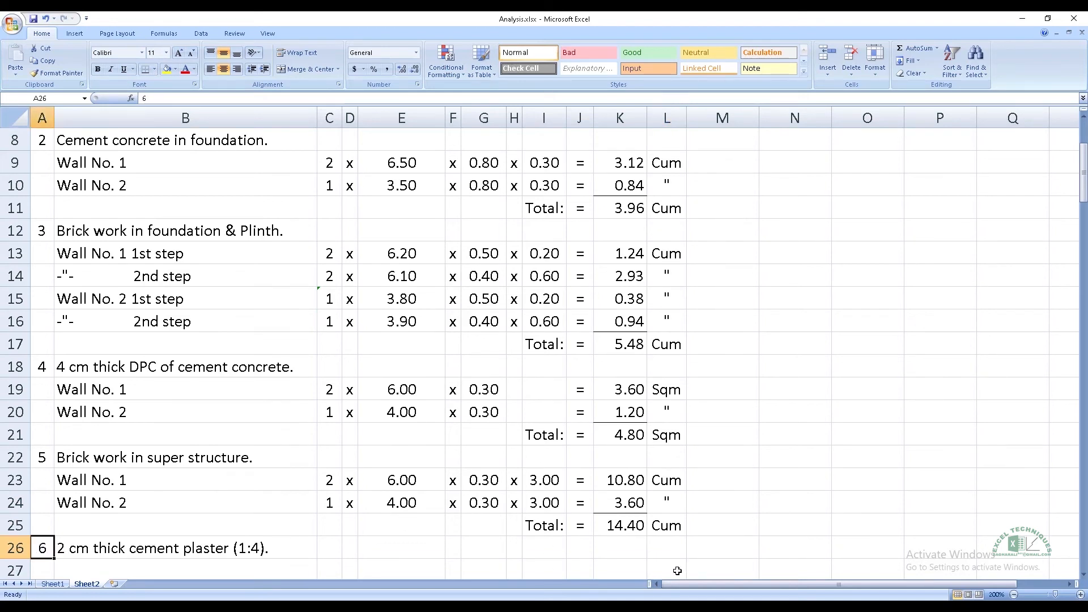
# Step: Label B27 "Wall No. 1" under the item 6 cement plaster heading
pyautogui.press('Return')
pyautogui.press('Up')
pyautogui.press('Right')
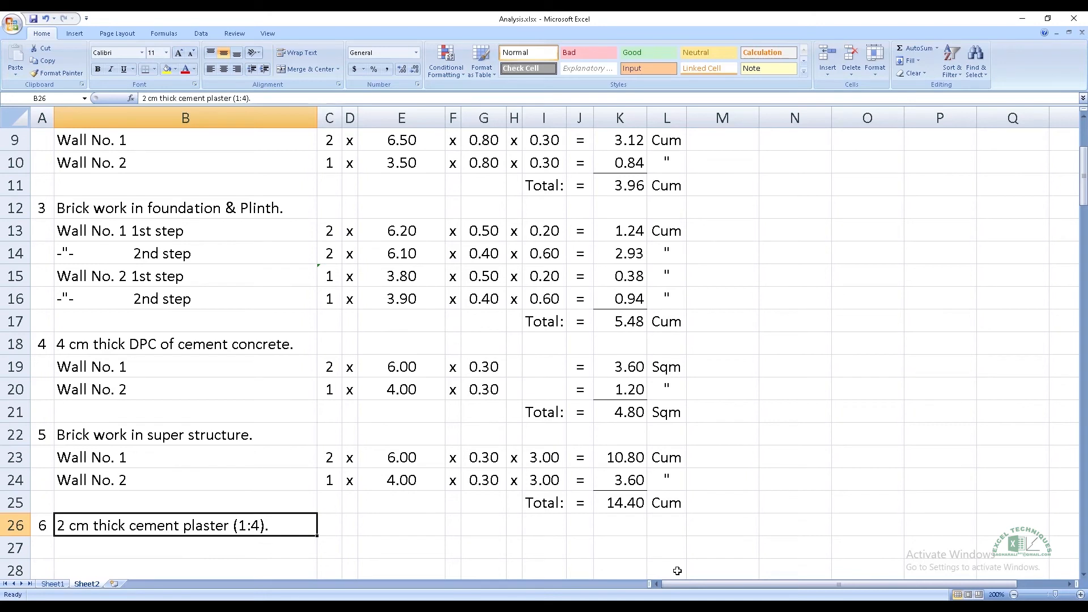
pyautogui.press('Down')
pyautogui.write('Wall No. 1')
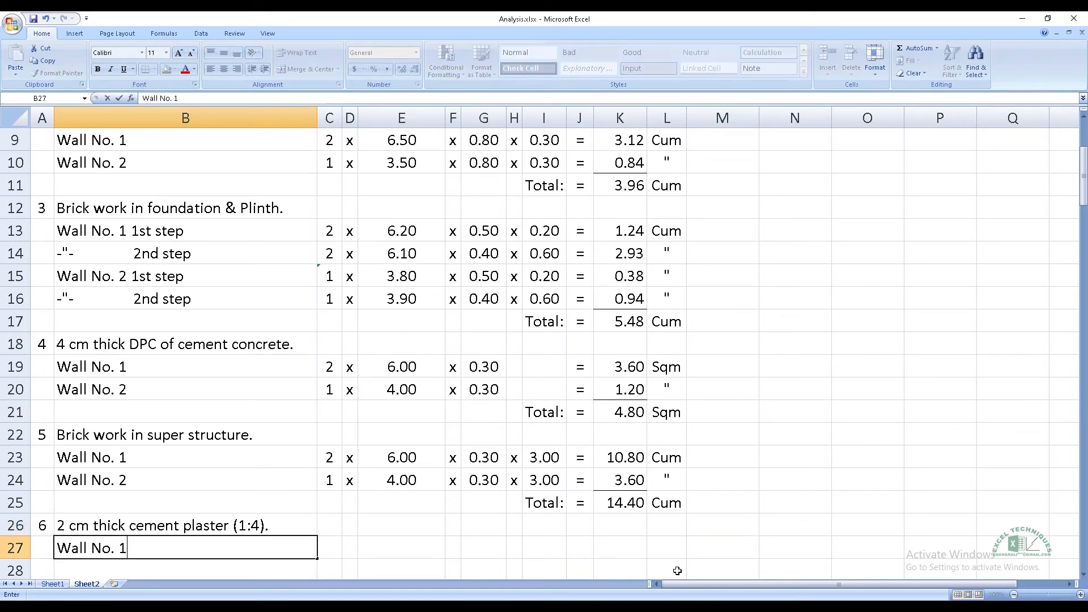
# Step: Enter the plaster number in C27 as =C23*2 and put an "x" in D27
pyautogui.press('Right')
pyautogui.write('=')
pyautogui.press('Up')
pyautogui.press('Up')
pyautogui.press('Up')
pyautogui.press('Up')
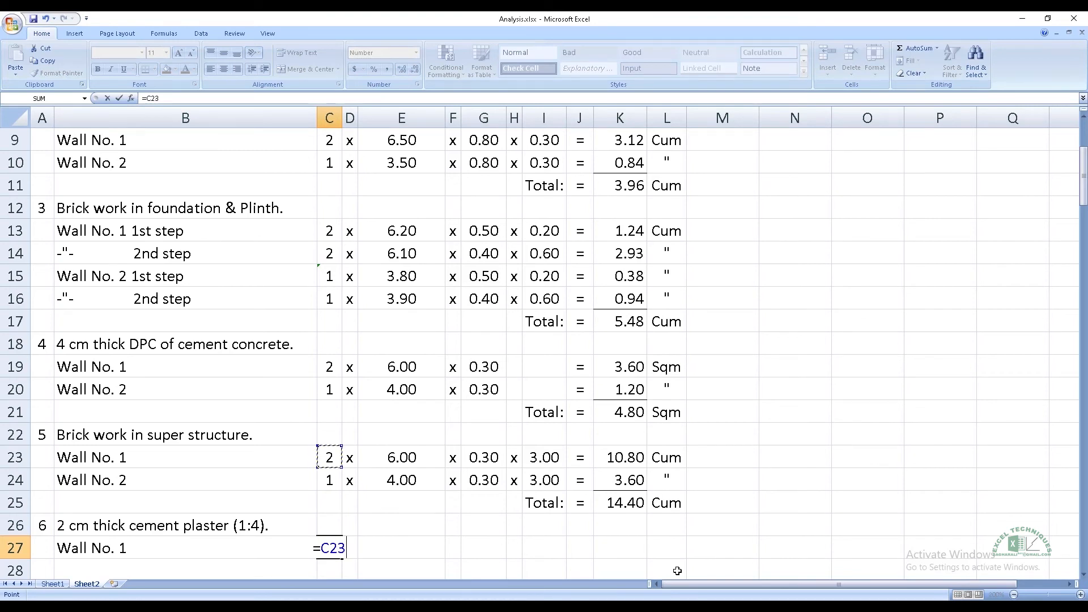
pyautogui.write('*2')
pyautogui.hotkey('ctrl', 'Return')
pyautogui.press('Tab')
pyautogui.write('x')
# Step: Enter a length of 6 in E27, an "x" in F27 and a height of 3.00 in G27
pyautogui.press('Tab')
pyautogui.write('6')
pyautogui.press('Tab')
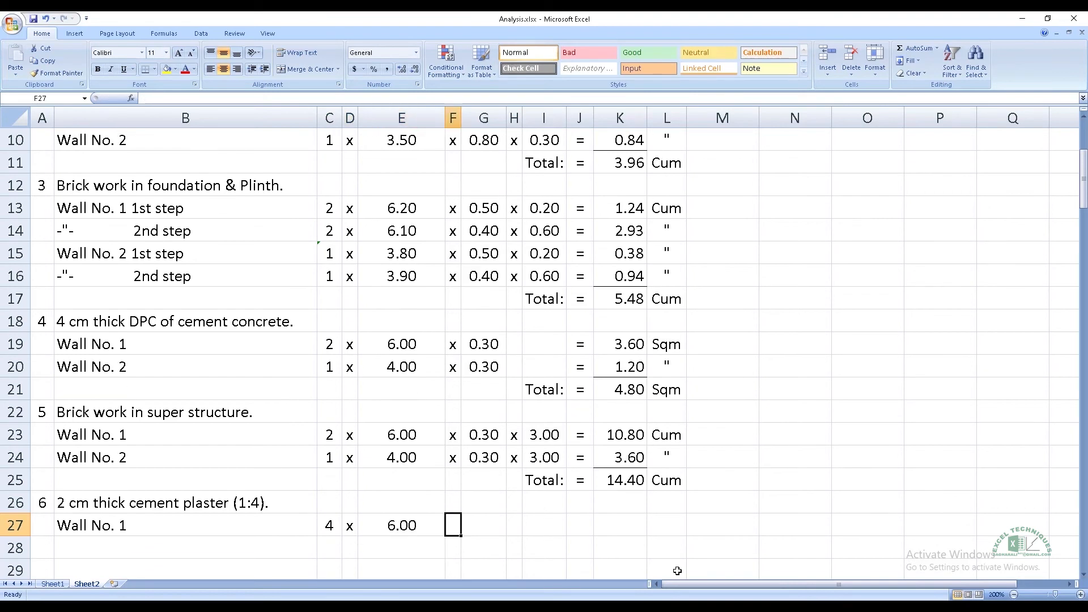
pyautogui.write('x')
pyautogui.press('Tab')
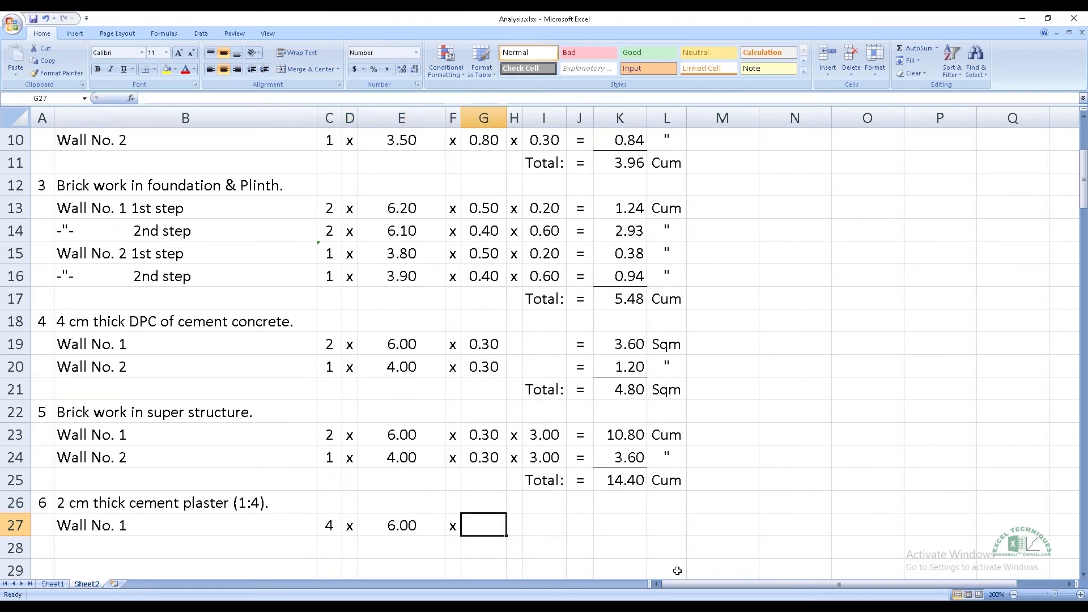
pyautogui.write('=')
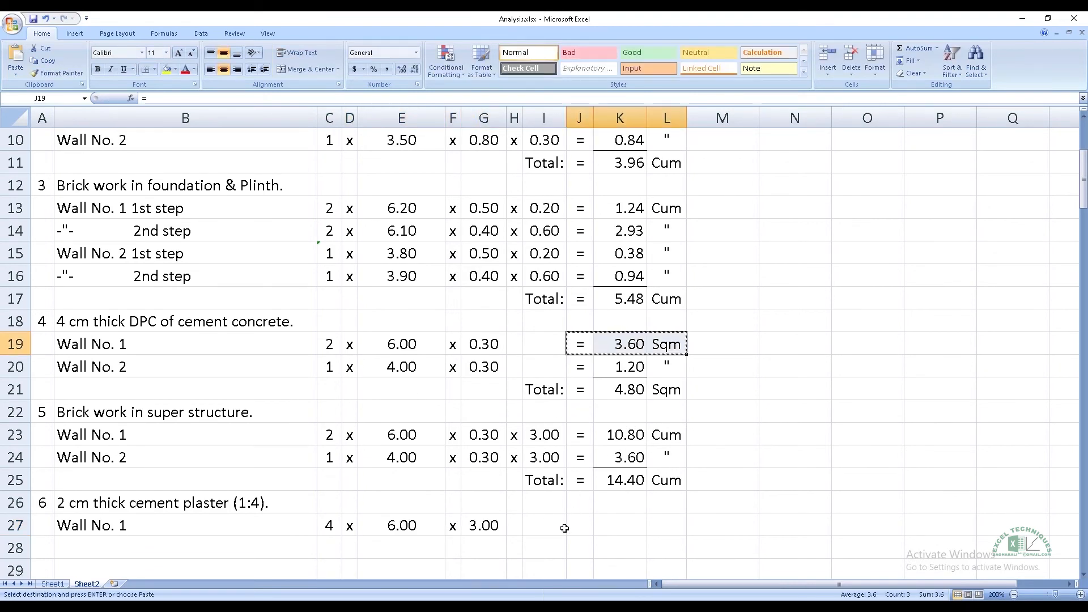
# Step: Copy the equals sign, quantity formula and Sqm unit from J19:L19 to J27:L27
pyautogui.click(573, 525)
pyautogui.press('Return')
pyautogui.click(667, 525)
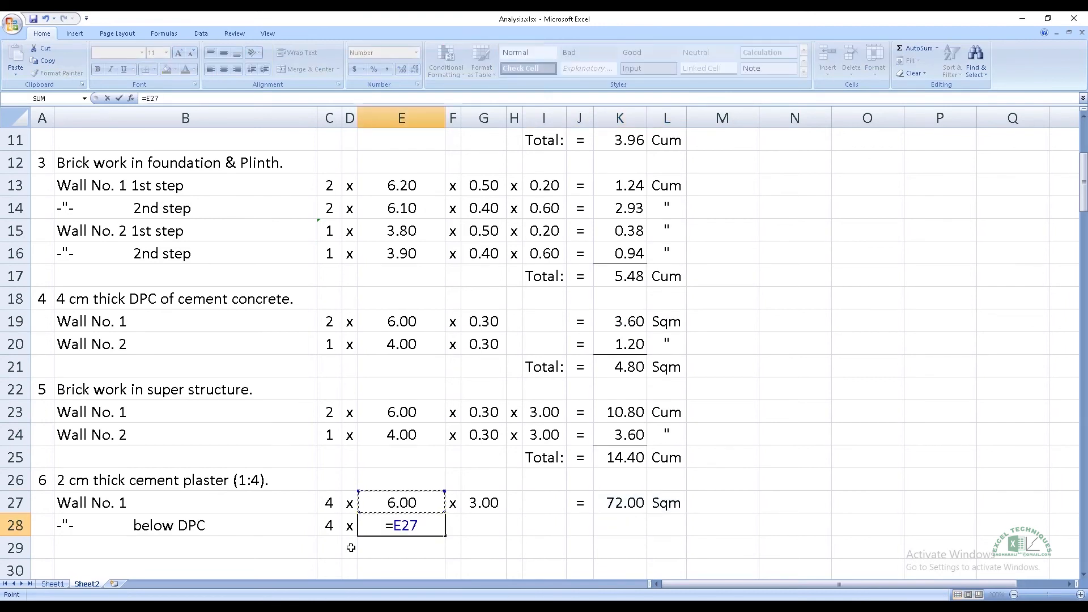
# Step: Enter the below-DPC plaster length in E28 as =E27+0.1 and put an "x" in F28
pyautogui.press('Escape')
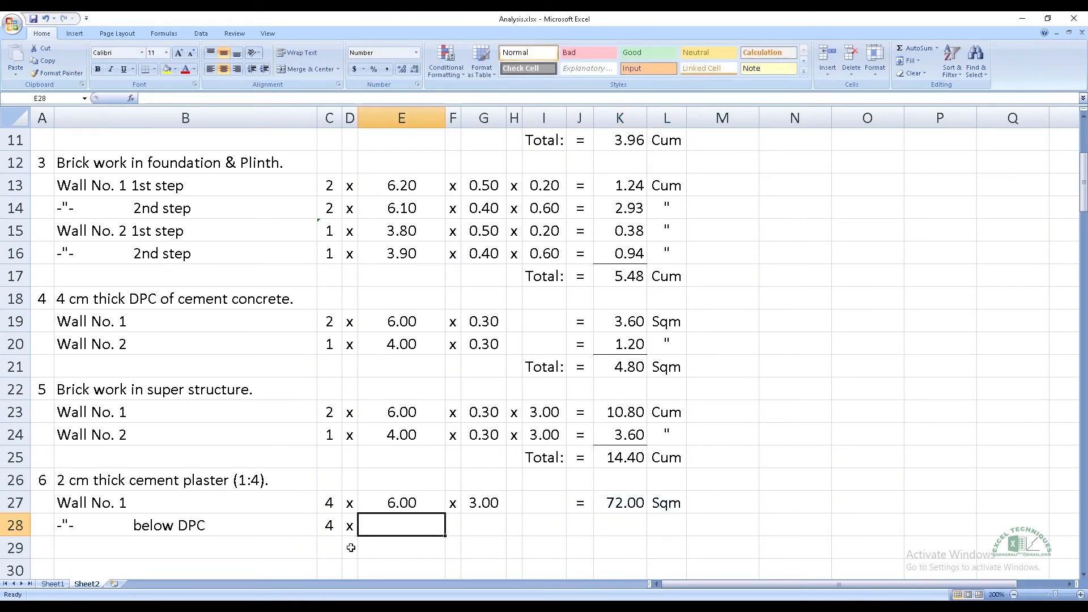
pyautogui.write('=')
pyautogui.press('Up')
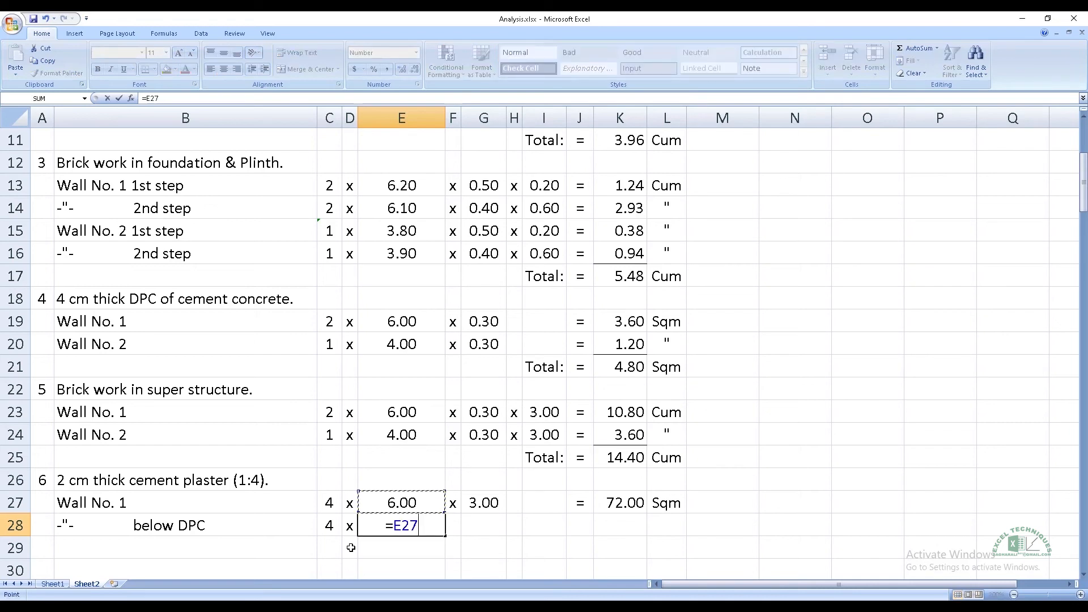
pyautogui.write('+0.1')
pyautogui.hotkey('ctrl', 'Return')
pyautogui.press('Right')
pyautogui.press('Right')
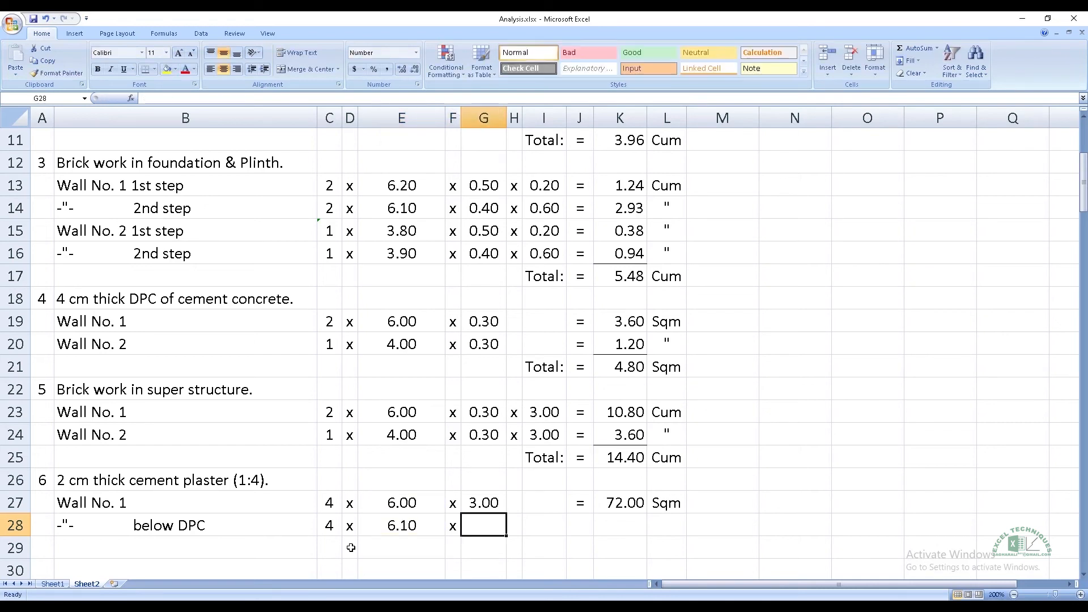
# Step: Calculate the below-DPC plaster height in G28 with the formula =I9+I13+I14-I5
pyautogui.write('=')
pyautogui.scroll(3, 527, 512)
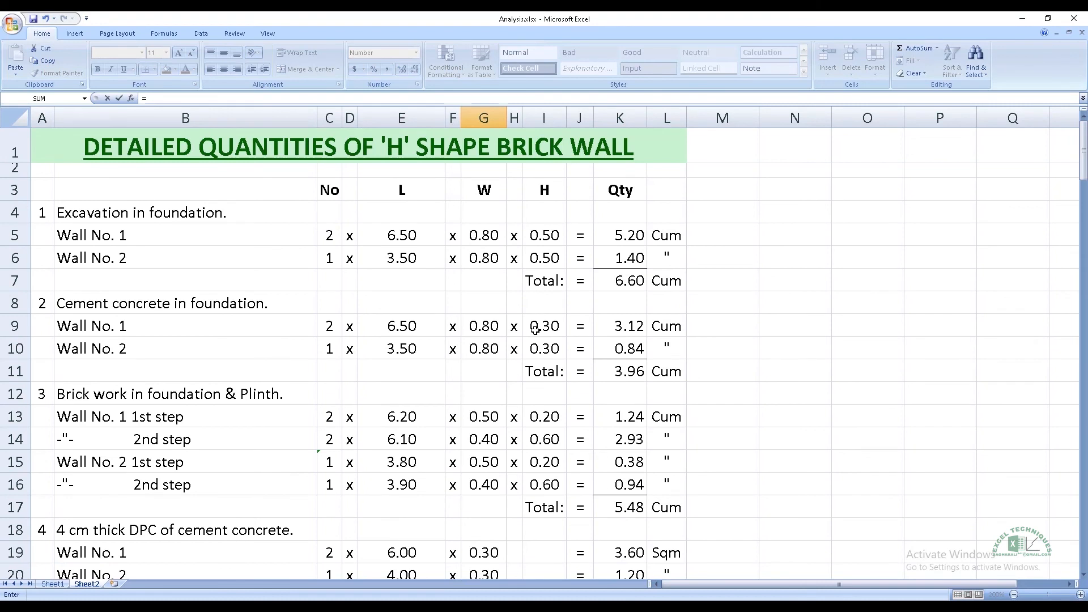
pyautogui.click(536, 330)
pyautogui.write('+')
pyautogui.click(545, 437)
pyautogui.click(555, 420)
pyautogui.write('+')
pyautogui.click(548, 434)
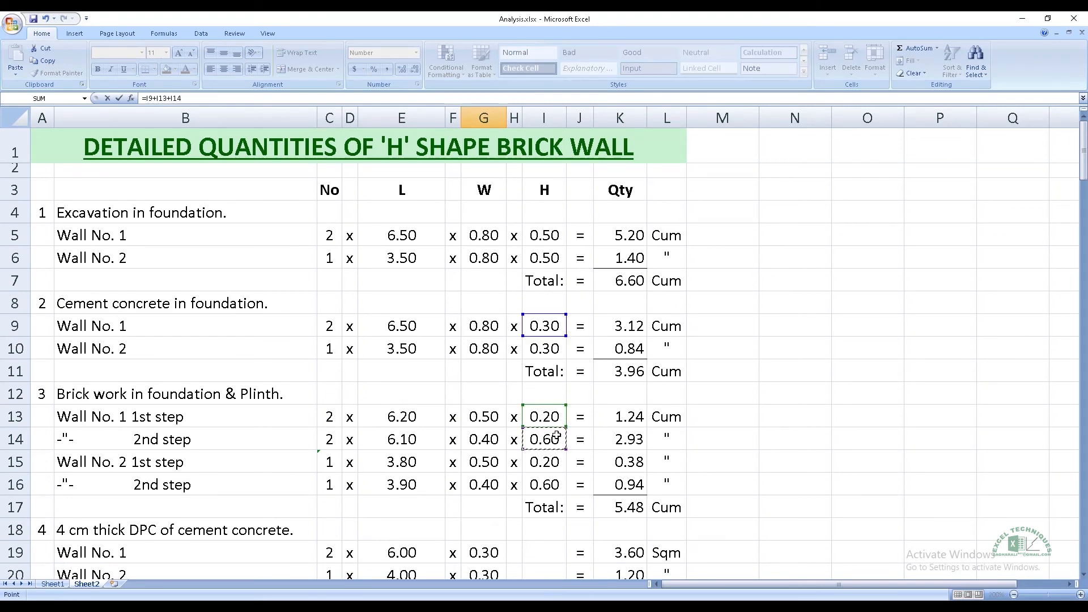
pyautogui.write('-')
pyautogui.click(540, 245)
pyautogui.press('Return')
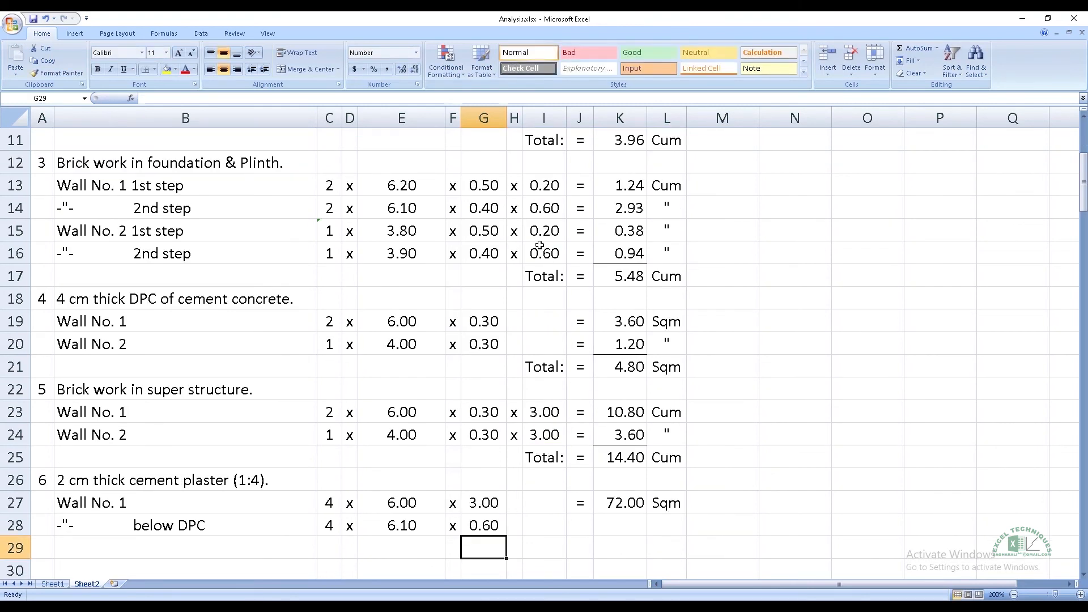
# Step: Copy the equals sign and quantity formula from J27:K27 to row 28 and put a ditto mark in L28
pyautogui.press('Right')
pyautogui.press('Right')
pyautogui.press('Right')
pyautogui.press('Up')
pyautogui.press('Up')
pyautogui.hotkey('shift', 'Right')
pyautogui.hotkey('ctrl', 'c')
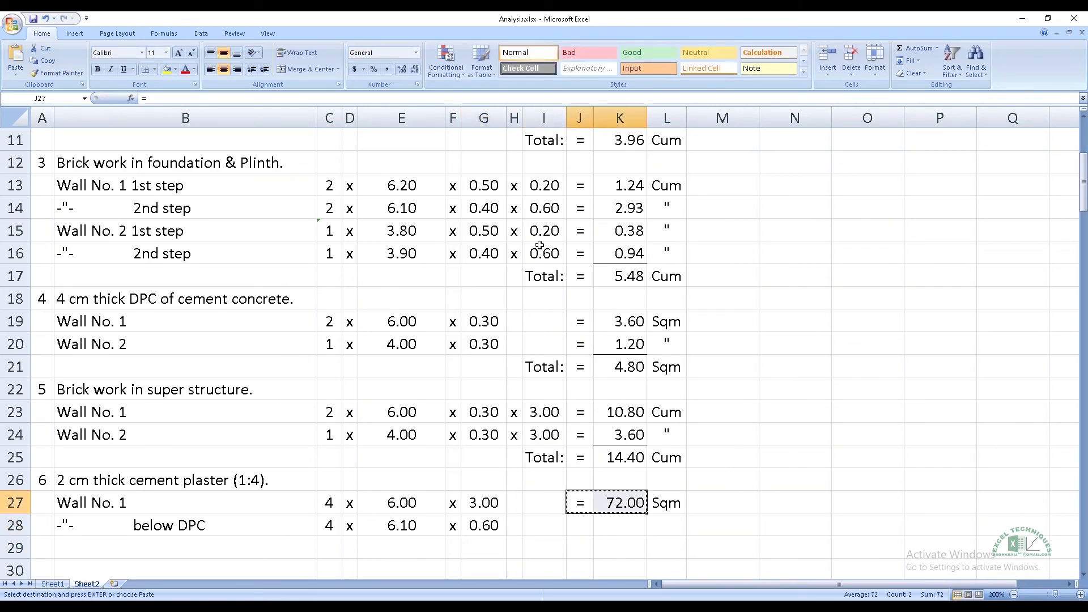
pyautogui.press('Down')
pyautogui.hotkey('ctrl', 'v')
pyautogui.press('Right')
pyautogui.press('Right')
pyautogui.write('"')
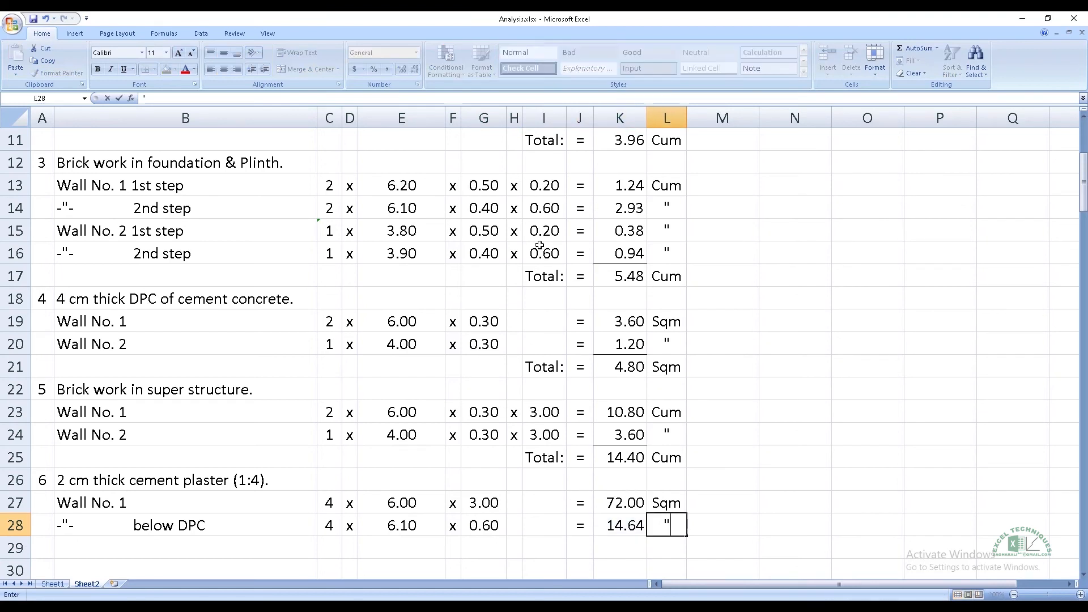
pyautogui.press('Return')
# Step: Label B29 "Wall No. 2" in the cement plaster item
pyautogui.click(128, 548)
pyautogui.write('Wall No. 2')
pyautogui.press('Return')
pyautogui.press('Up')
pyautogui.press('Right')
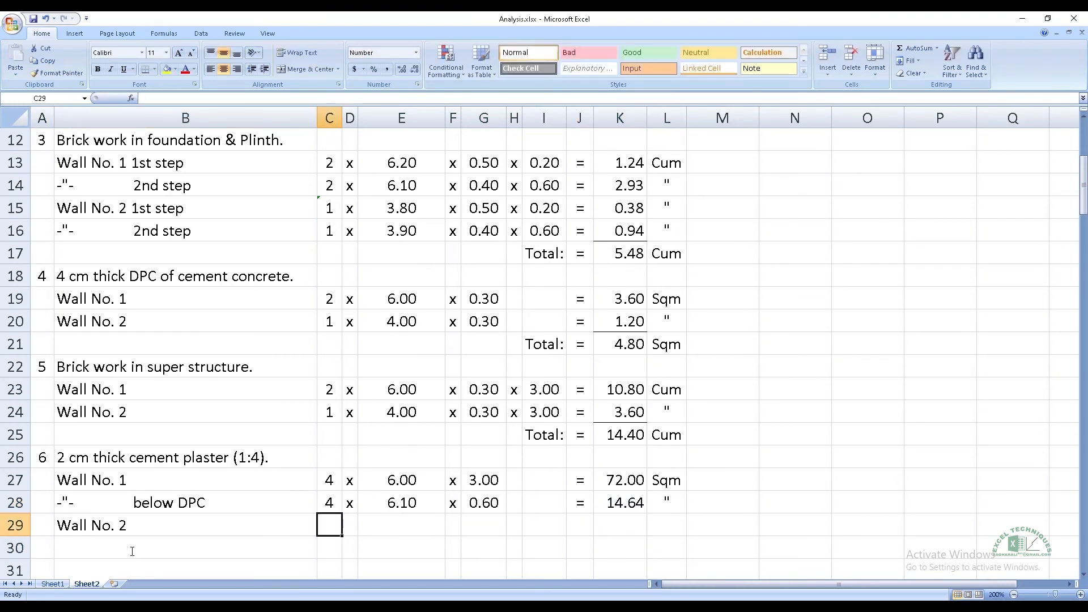
# Step: Enter the Wall No. 2 plaster number in C29 as =C24*2
pyautogui.write('=')
pyautogui.press('Up')
pyautogui.press('Up')
pyautogui.press('Up')
pyautogui.press('Up')
pyautogui.press('Up')
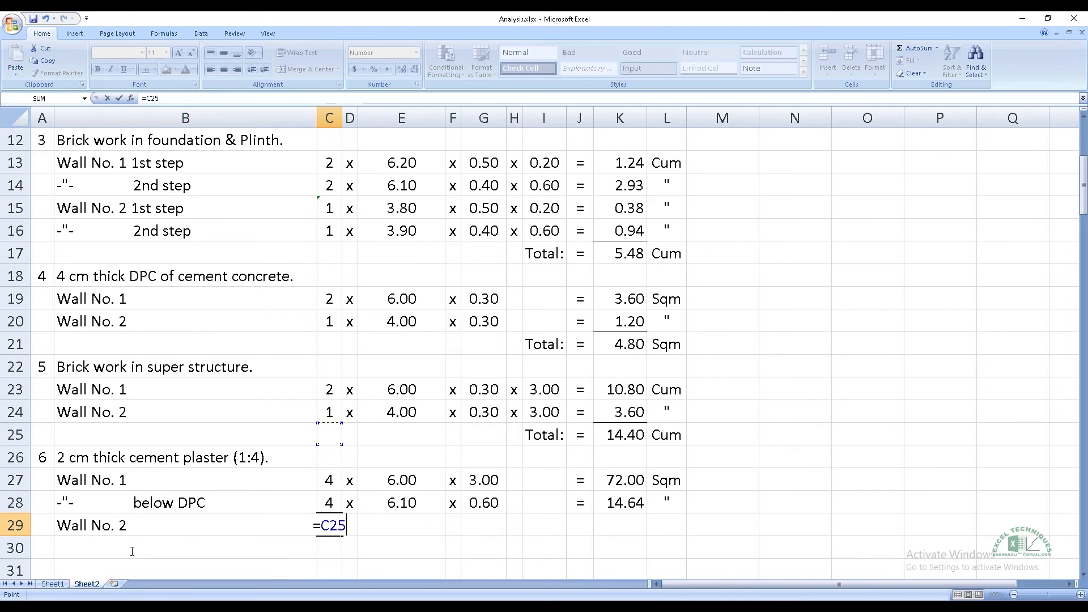
pyautogui.write('*2')
pyautogui.press('Return')
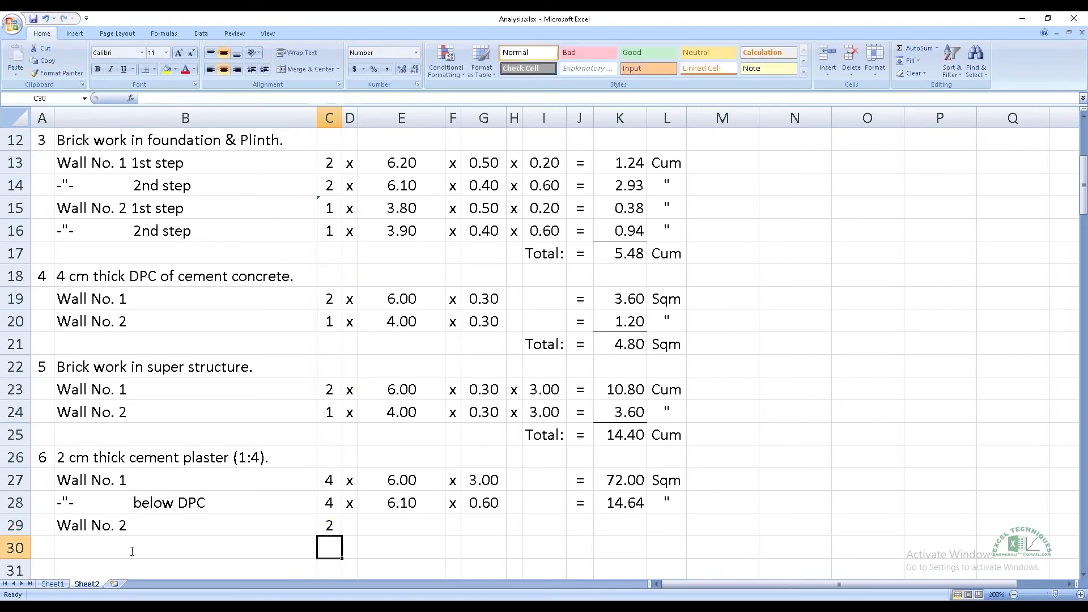
# Step: Put an "x" in D29 and enter the Wall No. 2 plaster length in E29 as =E24-0.1
pyautogui.press('Up')
pyautogui.press('Right')
pyautogui.write('x')
pyautogui.press('Right')
pyautogui.write('=')
pyautogui.press('Up')
pyautogui.press('Up')
pyautogui.press('Up')
pyautogui.press('Up')
pyautogui.press('Up')
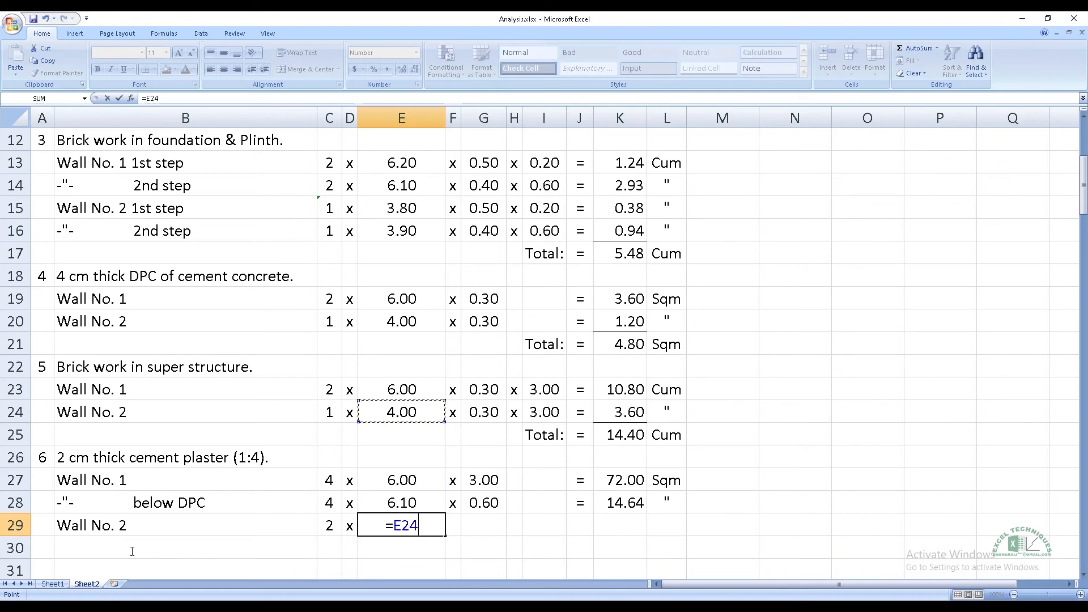
pyautogui.write('-0.1')
pyautogui.hotkey('ctrl', 'Return')
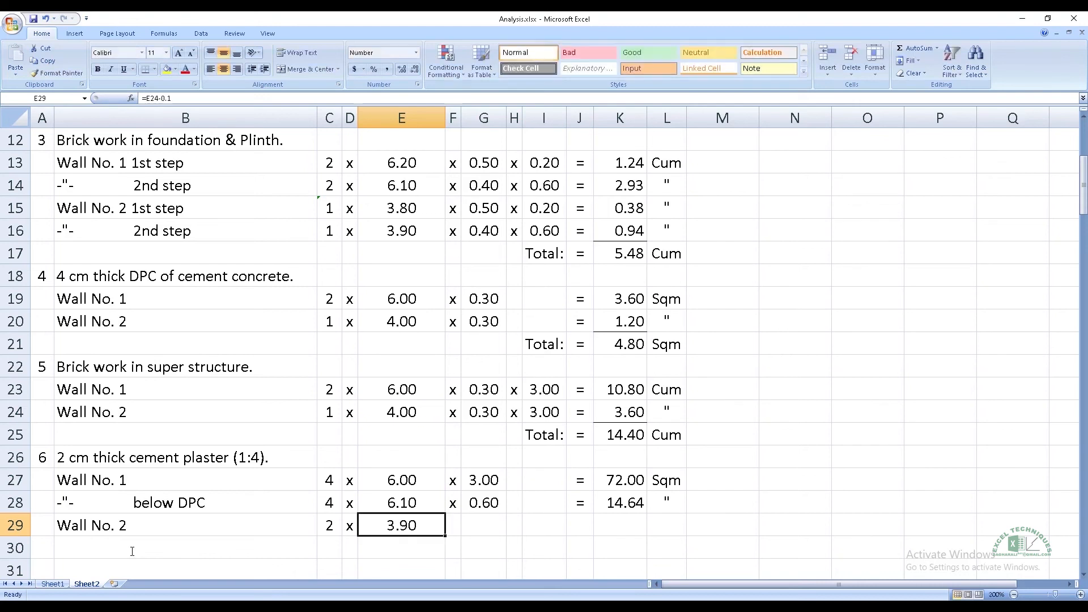
# Step: Put an "x" in F29 and link the plaster height in G29 to G27
pyautogui.press('Tab')
pyautogui.write('x')
pyautogui.press('Tab')
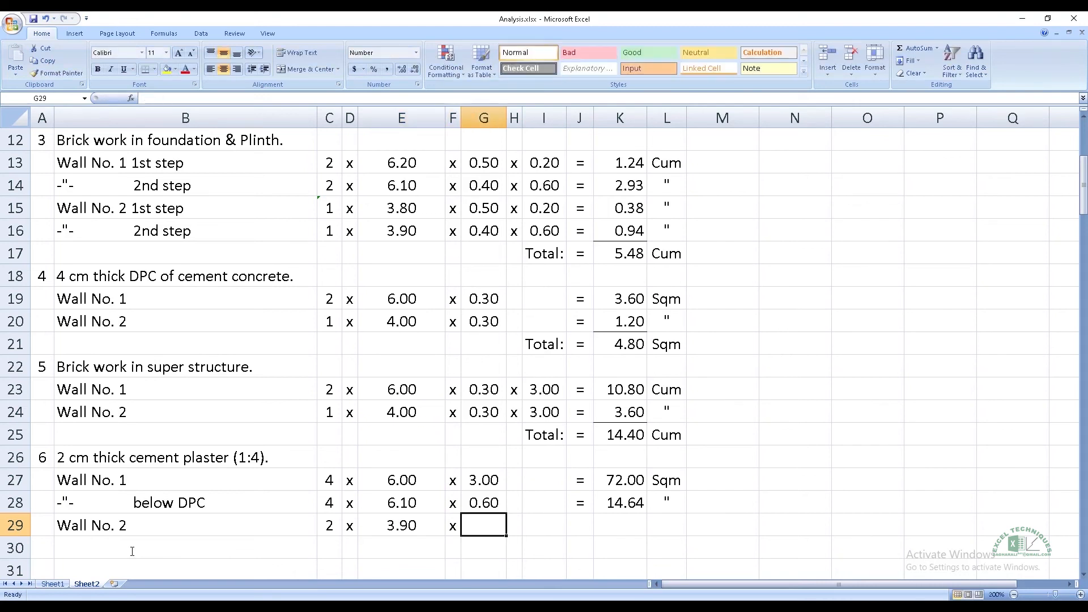
pyautogui.write('=')
pyautogui.press('Up')
pyautogui.press('Up')
pyautogui.press('Return')
# Step: Copy the equals sign, quantity formula and ditto mark from J28:L28 to J29:L29
pyautogui.press('Up')
pyautogui.press('Up')
pyautogui.press('Right')
pyautogui.press('Right')
pyautogui.press('Right')
pyautogui.hotkey('shift', 'Right')
pyautogui.hotkey('shift', 'Right')
pyautogui.hotkey('ctrl', 'c')
pyautogui.press('Down')
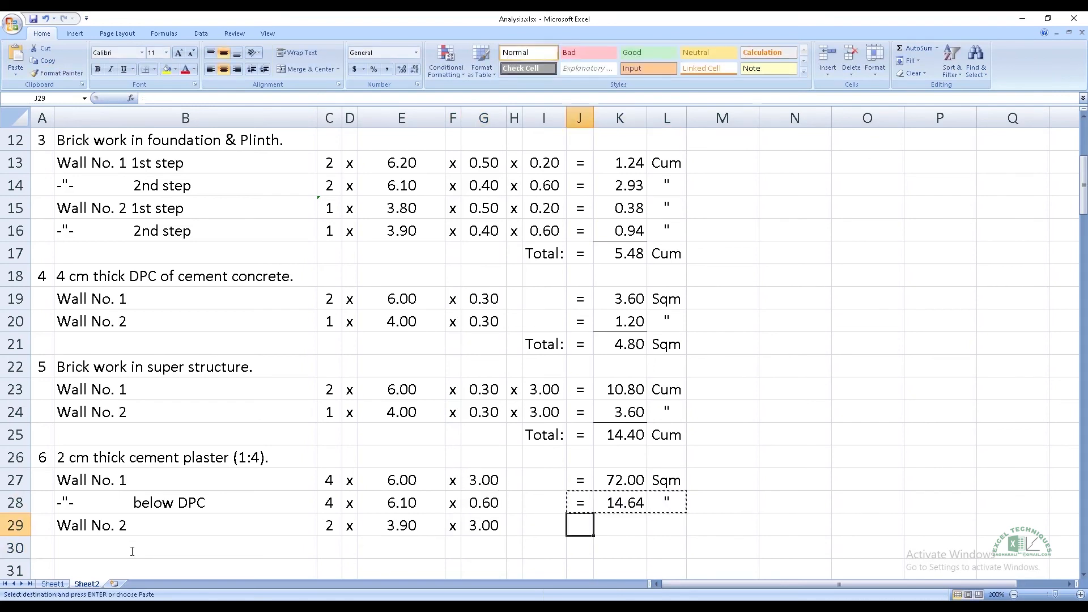
pyautogui.hotkey('ctrl', 'v')
# Step: Copy the "below DPC" label from B28 to B30 and enter 4 in C30
pyautogui.press('Down')
pyautogui.click(132, 551)
pyautogui.press('Up')
pyautogui.press('Up')
pyautogui.hotkey('ctrl', 'c')
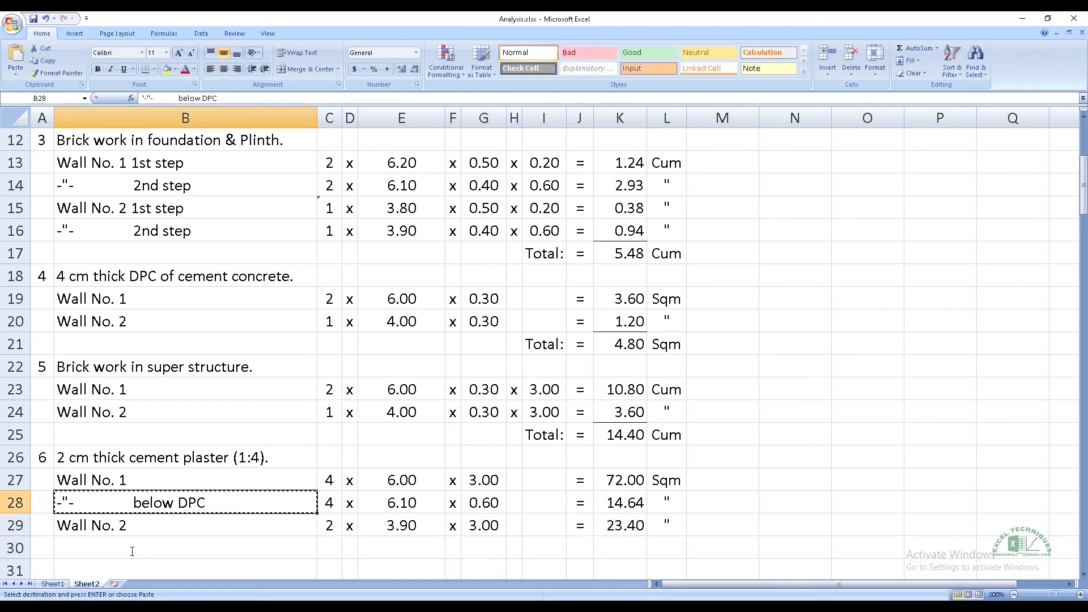
pyautogui.press('Down')
pyautogui.press('Down')
pyautogui.press('Return')
pyautogui.press('Tab')
pyautogui.write('4')
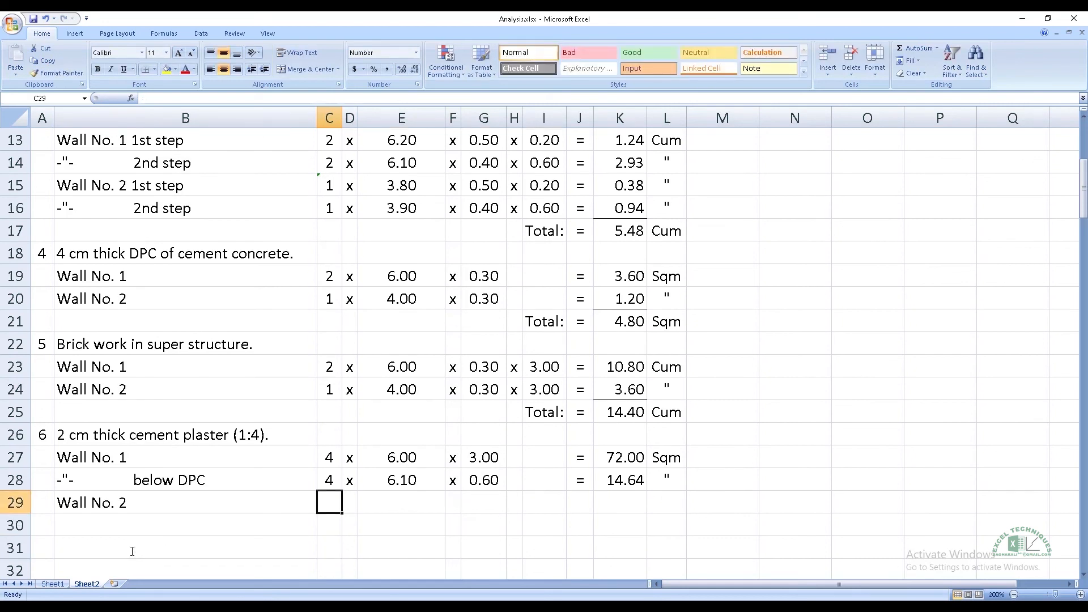
# Step: Enter =C24*2 in C29 as the Wall No. 2 plaster number and put an "x" in D29
pyautogui.write('=')
pyautogui.press('Up')
pyautogui.press('Up')
pyautogui.press('Up')
pyautogui.press('Up')
pyautogui.press('Up')
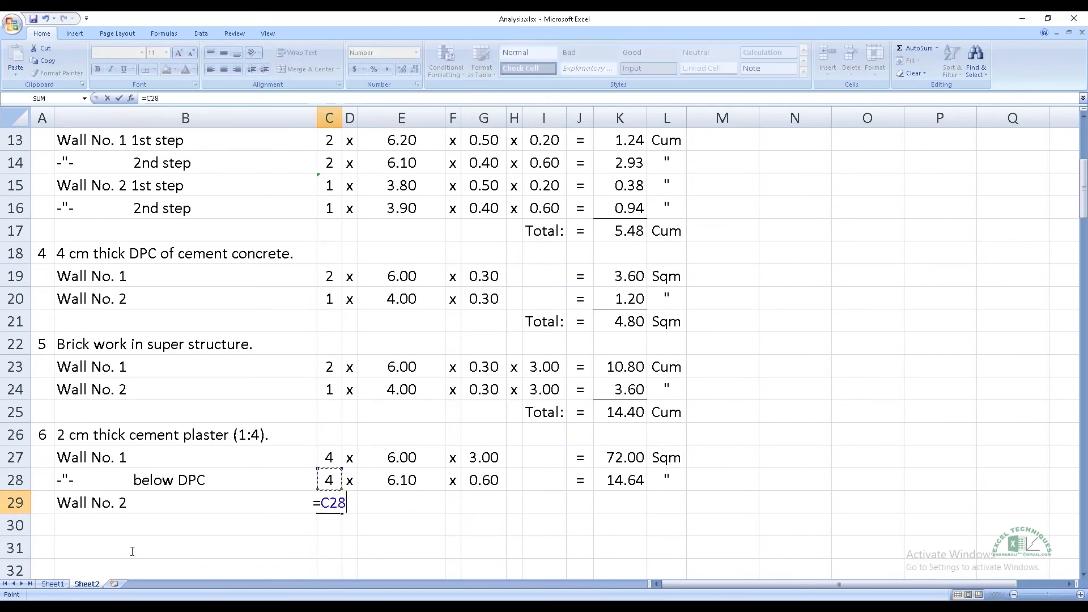
pyautogui.write('*2')
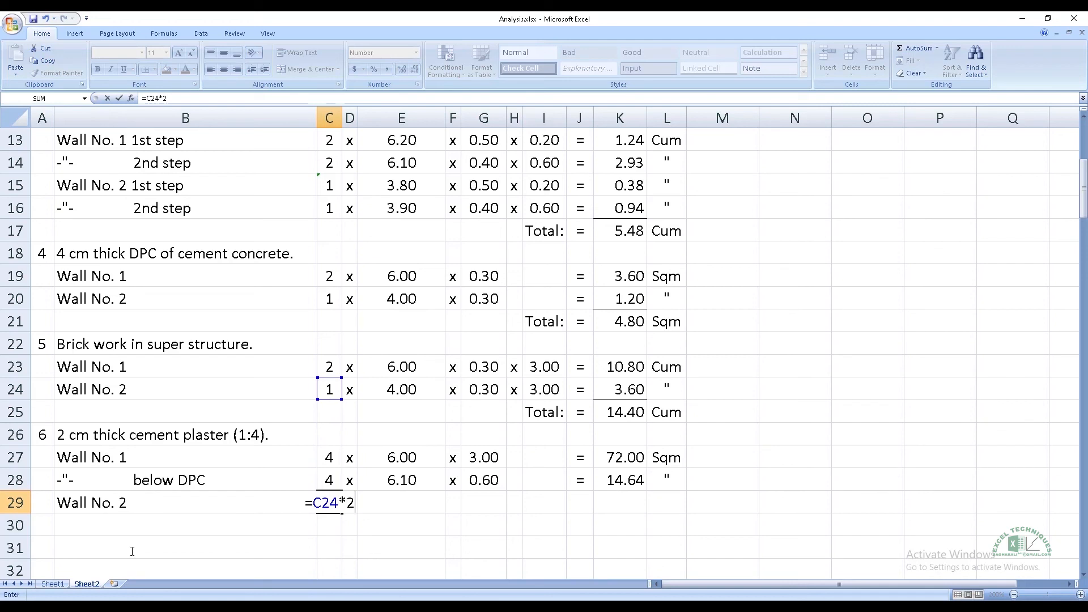
pyautogui.press('Tab')
pyautogui.write('x')
pyautogui.press('Tab')
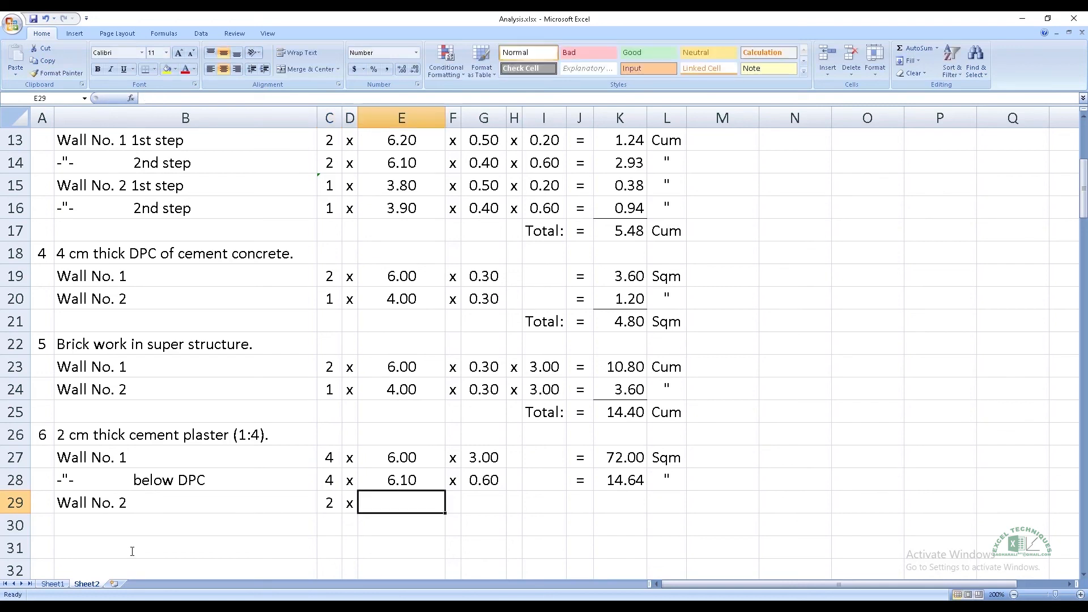
# Step: Link the Wall No. 2 plaster length in E29 to the superstructure length in E24
pyautogui.write('=')
pyautogui.press('Up')
pyautogui.press('Up')
pyautogui.press('Up')
pyautogui.press('Up')
pyautogui.press('Up')
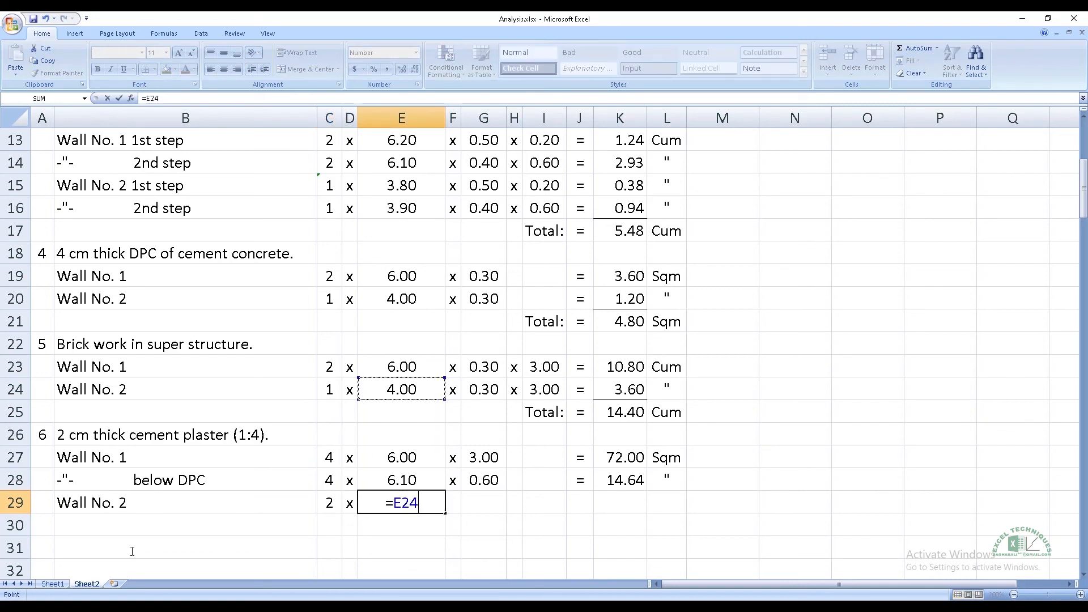
pyautogui.press('Return')
# Step: Put an "x" in F29 and link the Wall No. 2 plaster height in G29 to G27
pyautogui.press('Up')
pyautogui.press('Tab')
pyautogui.write('x')
pyautogui.press('Tab')
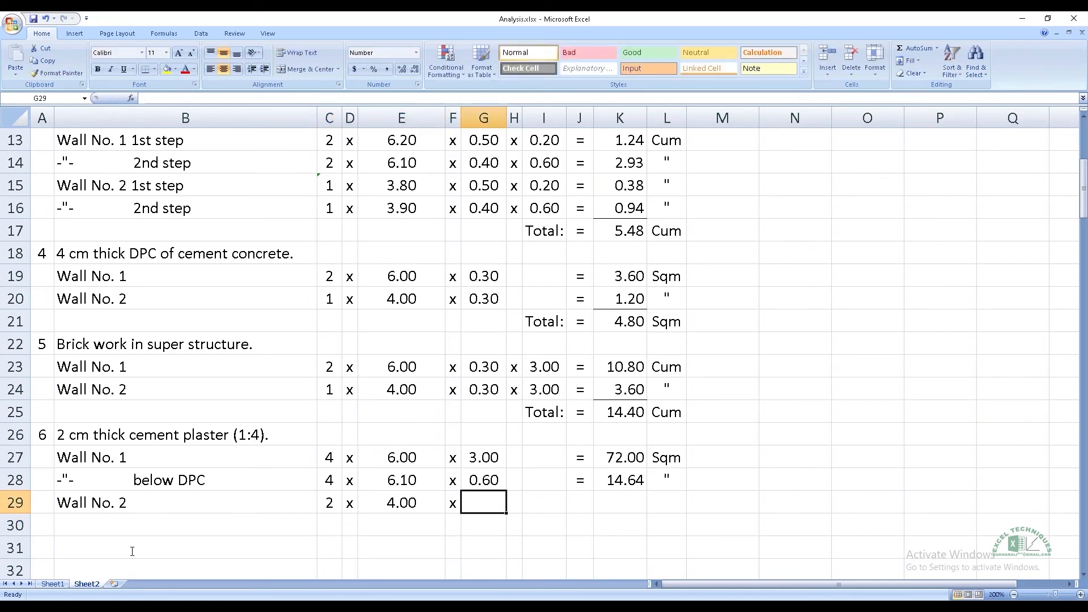
pyautogui.write('=')
pyautogui.press('Up')
pyautogui.press('Up')
pyautogui.press('Return')
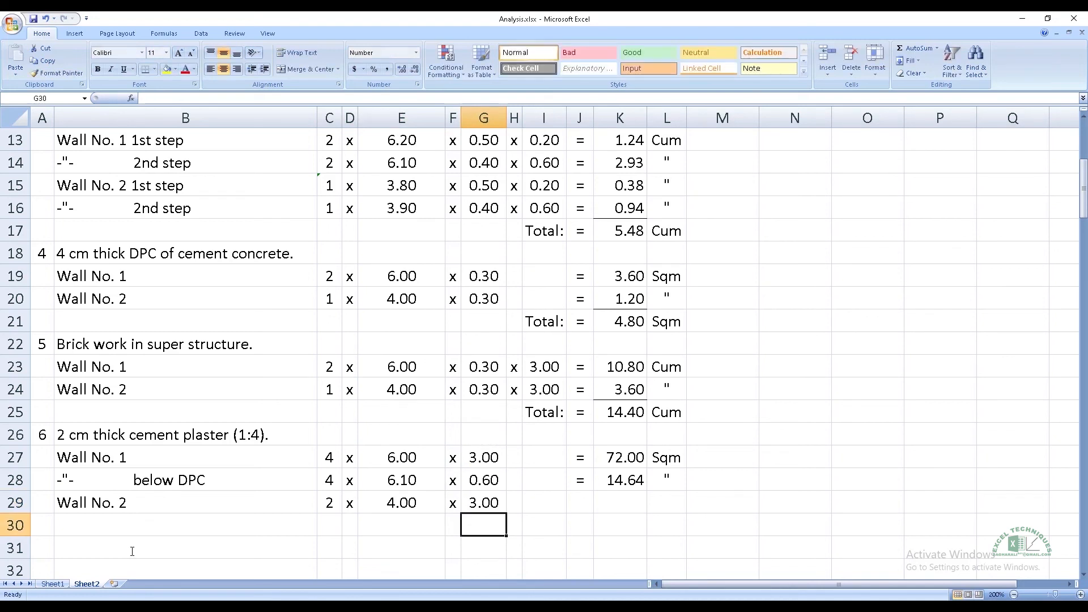
# Step: Copy the equals sign, quantity formula and ditto mark from J28:L28 to J29:L29
pyautogui.press('Up')
pyautogui.press('Tab')
pyautogui.press('Tab')
pyautogui.press('Tab')
pyautogui.press('Up')
pyautogui.hotkey('shift', 'Right')
pyautogui.hotkey('shift', 'Right')
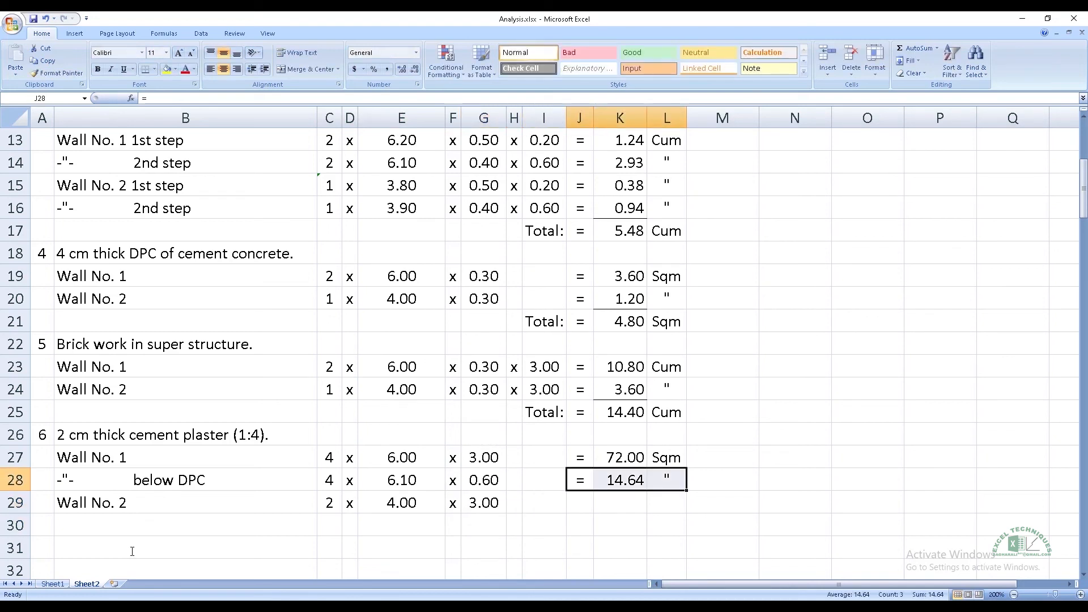
pyautogui.hotkey('ctrl', 'c')
pyautogui.press('Down')
pyautogui.press('Return')
# Step: Copy the "below DPC" label from B28 to B30
pyautogui.press('Down')
pyautogui.press('Left')
pyautogui.press('Left')
pyautogui.press('Left')
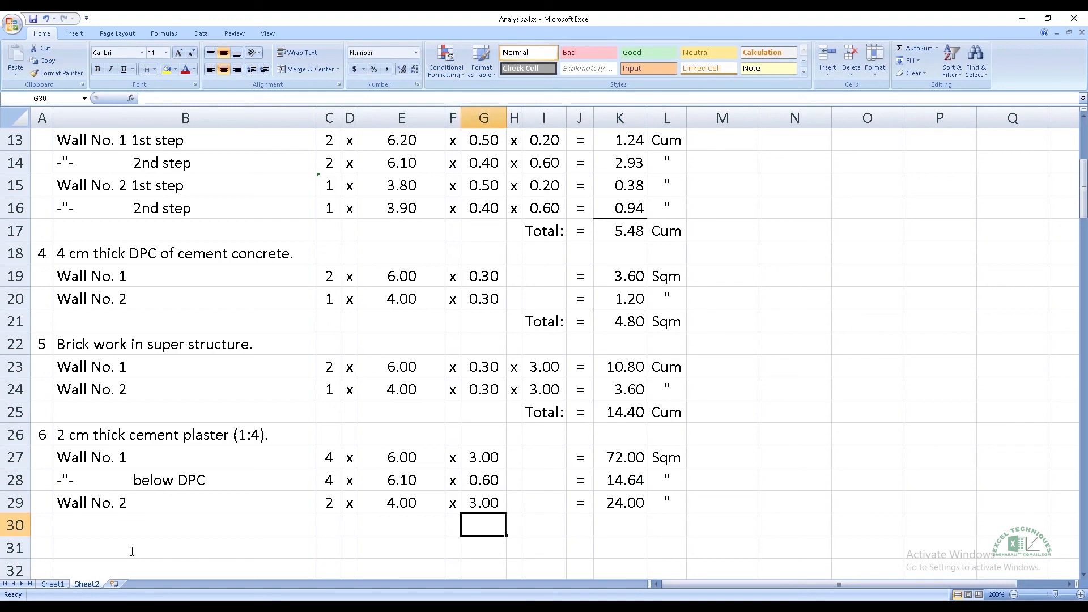
pyautogui.press('Left')
pyautogui.press('Left')
pyautogui.press('Left')
pyautogui.press('Left')
pyautogui.press('Left')
pyautogui.press('Up')
pyautogui.press('Up')
pyautogui.hotkey('ctrl', 'c')
pyautogui.press('Down')
pyautogui.press('Down')
pyautogui.hotkey('ctrl', 'v')
# Step: Link the number in C30 to C29 and put an "x" in D30
pyautogui.press('Tab')
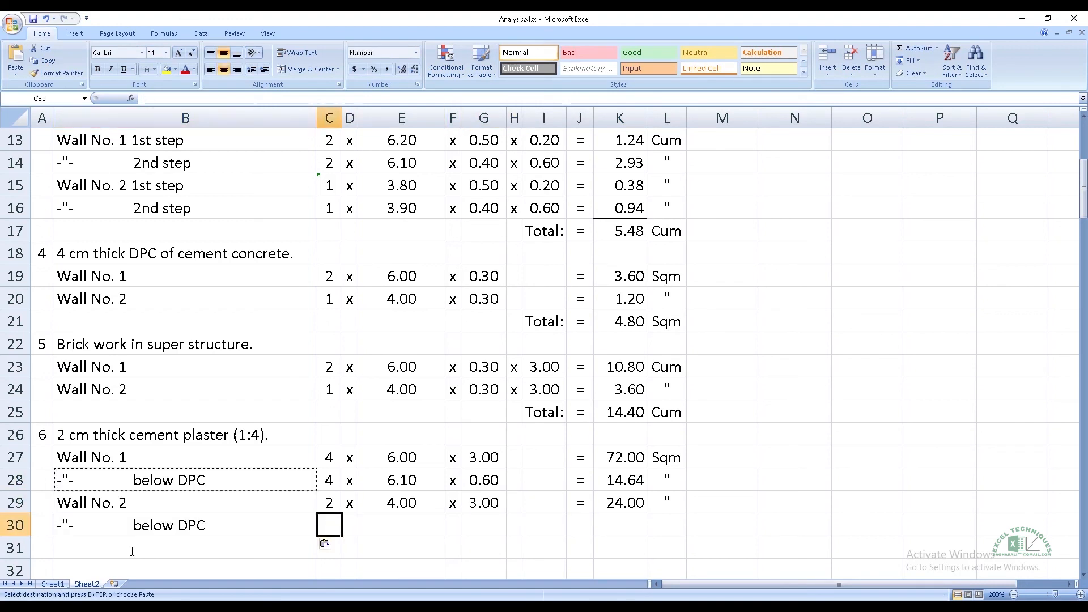
pyautogui.write('=')
pyautogui.press('Up')
pyautogui.press('Return')
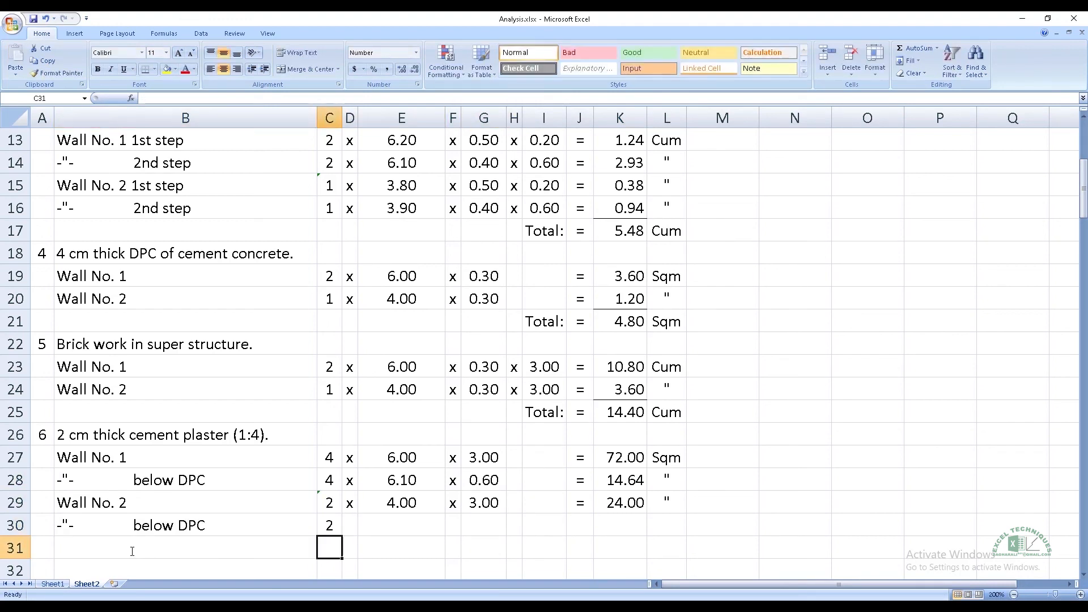
pyautogui.press('Up')
pyautogui.press('Tab')
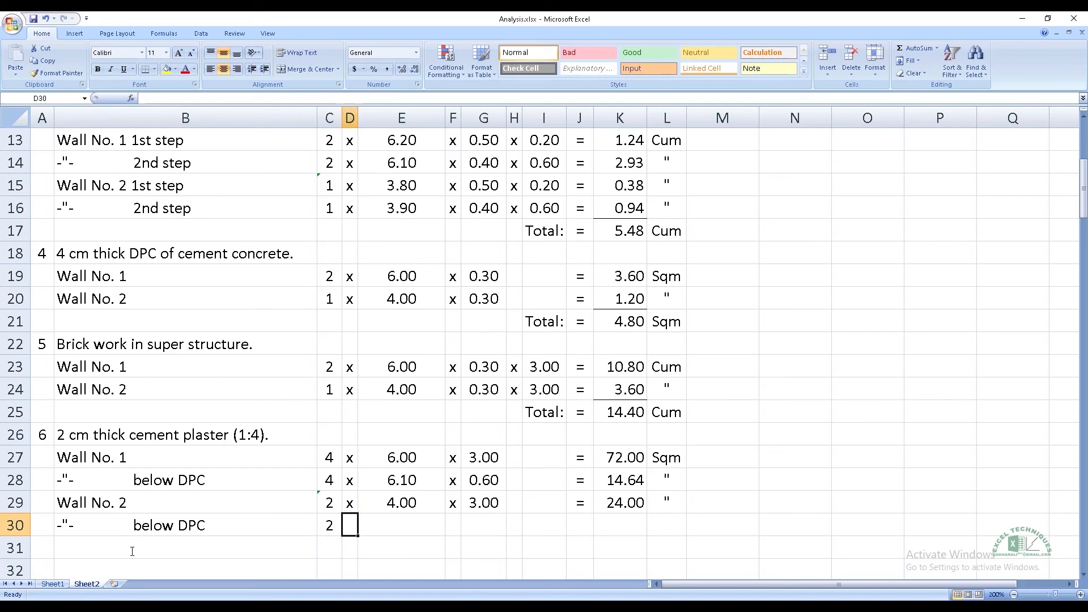
pyautogui.write('x')
pyautogui.press('Tab')
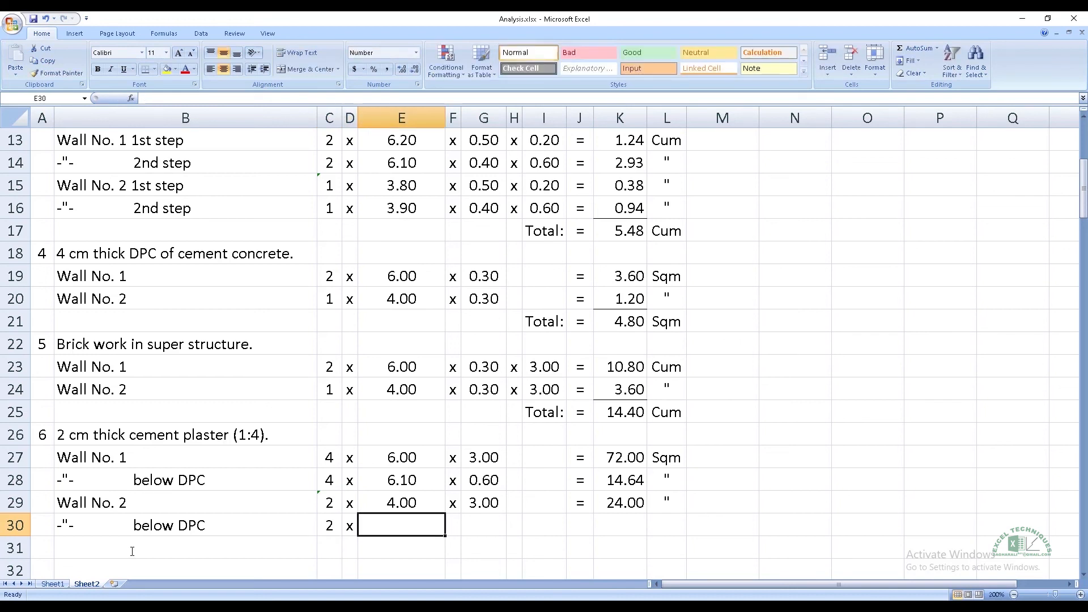
# Step: Enter =E29-0.1 in E30 as the Wall No. 2 plaster length below DPC
pyautogui.write('=')
pyautogui.press('Up')
pyautogui.write('-0.1')
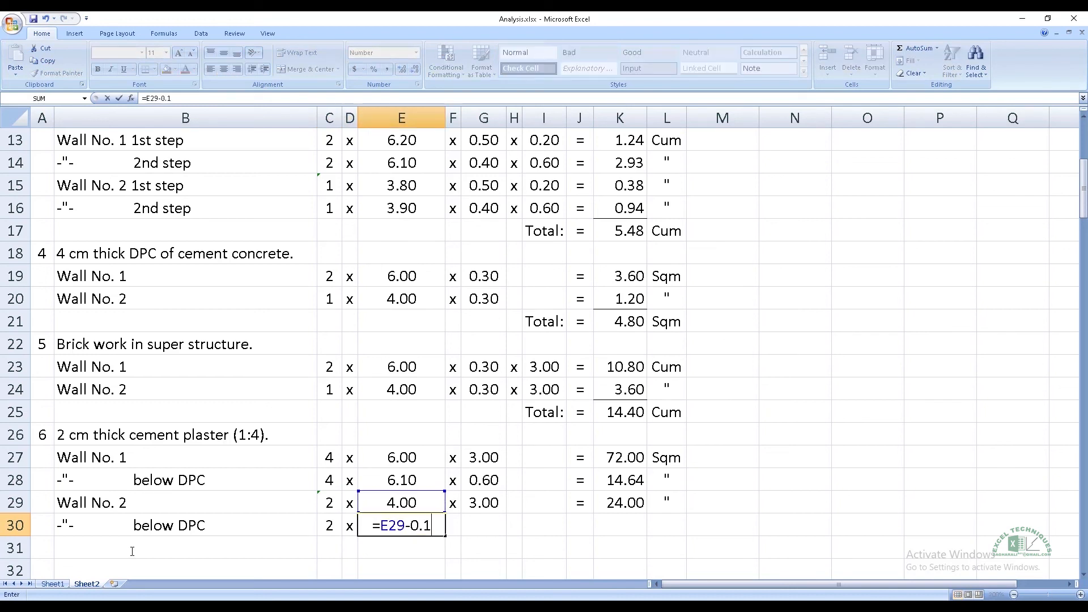
pyautogui.press('Return')
# Step: Put an "x" in F30 and link the below-DPC plaster height in G30 to G28
pyautogui.press('Up')
pyautogui.press('Right')
pyautogui.write('x')
pyautogui.press('Right')
pyautogui.press('Up')
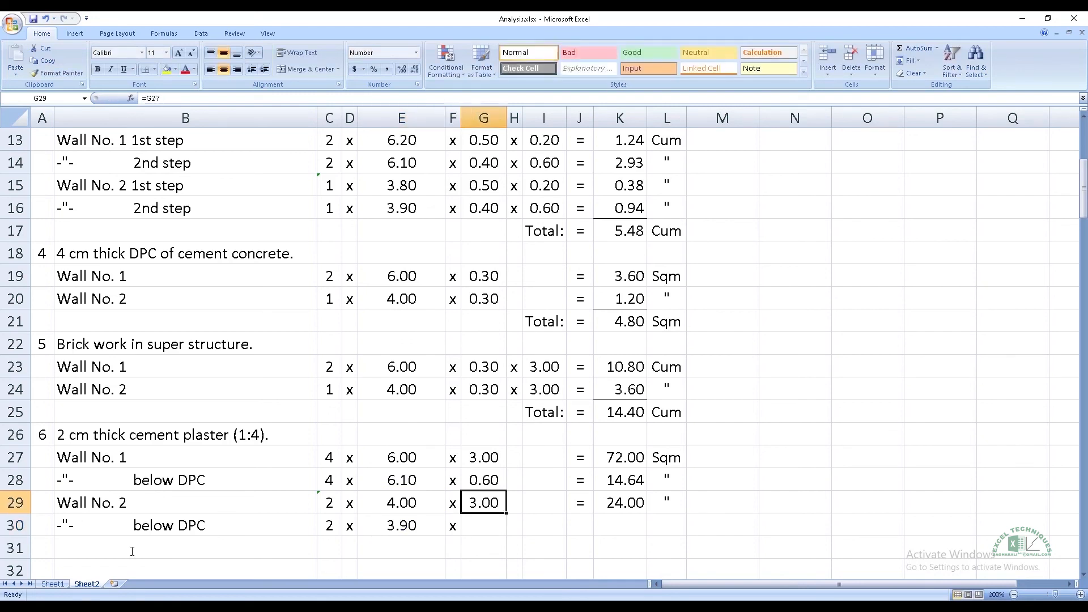
pyautogui.press('Down')
pyautogui.write('=')
pyautogui.press('Up')
pyautogui.press('Up')
pyautogui.press('Tab')
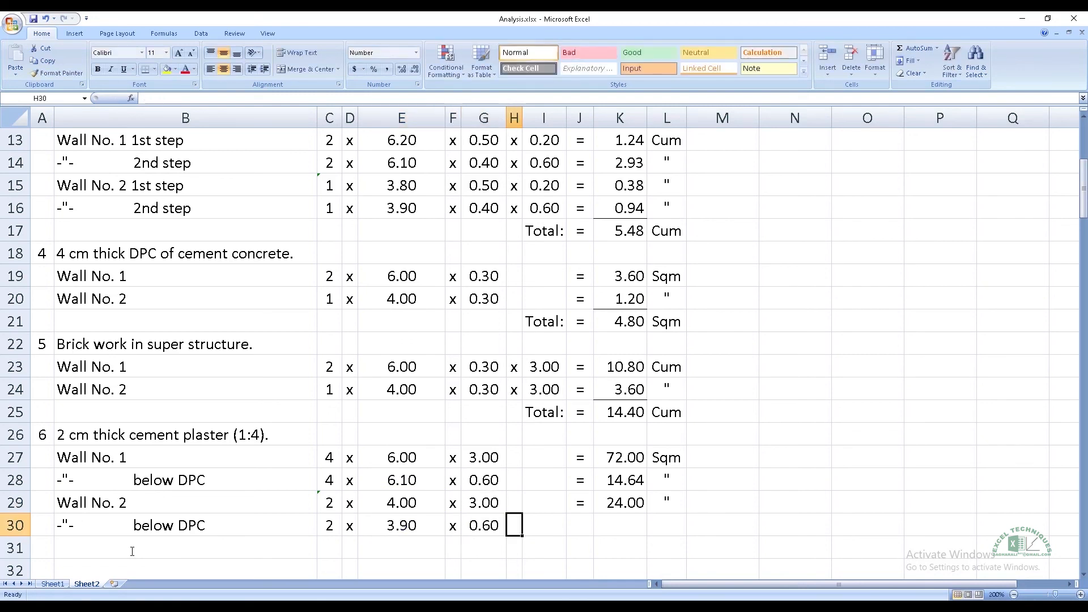
# Step: Copy the equals sign, quantity formula and ditto mark from J29:L29 to J30:L30
pyautogui.press('Right')
pyautogui.press('Right')
pyautogui.press('Up')
pyautogui.hotkey('shift', 'Right')
pyautogui.hotkey('shift', 'Right')
pyautogui.hotkey('ctrl', 'c')
pyautogui.press('Down')
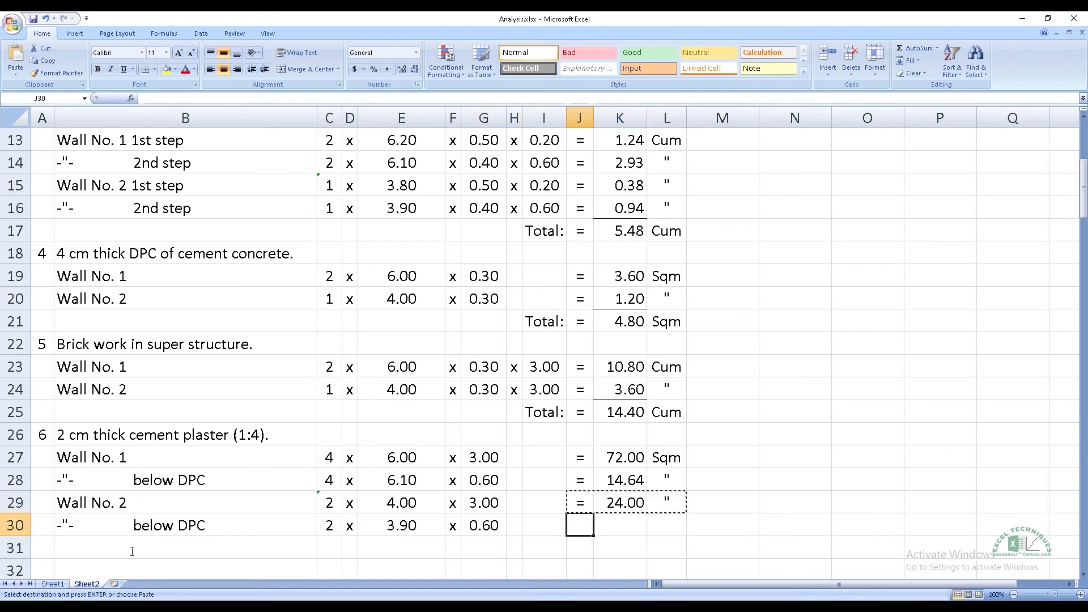
pyautogui.hotkey('shift', 'Right')
pyautogui.hotkey('shift', 'Right')
pyautogui.press('Return')
# Step: Complete row 31 with the "Total:" label, equals sign, plaster total and unit Sqm, and add a bottom border to K30
pyautogui.press('Down')
pyautogui.press('Left')
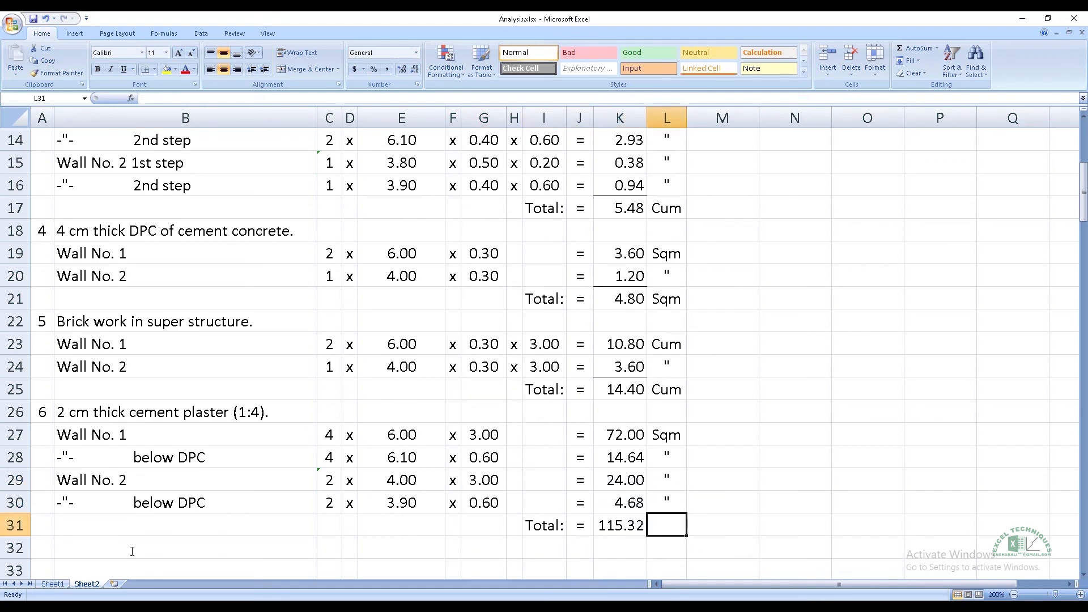
pyautogui.write('Sqm')
pyautogui.press('Up')
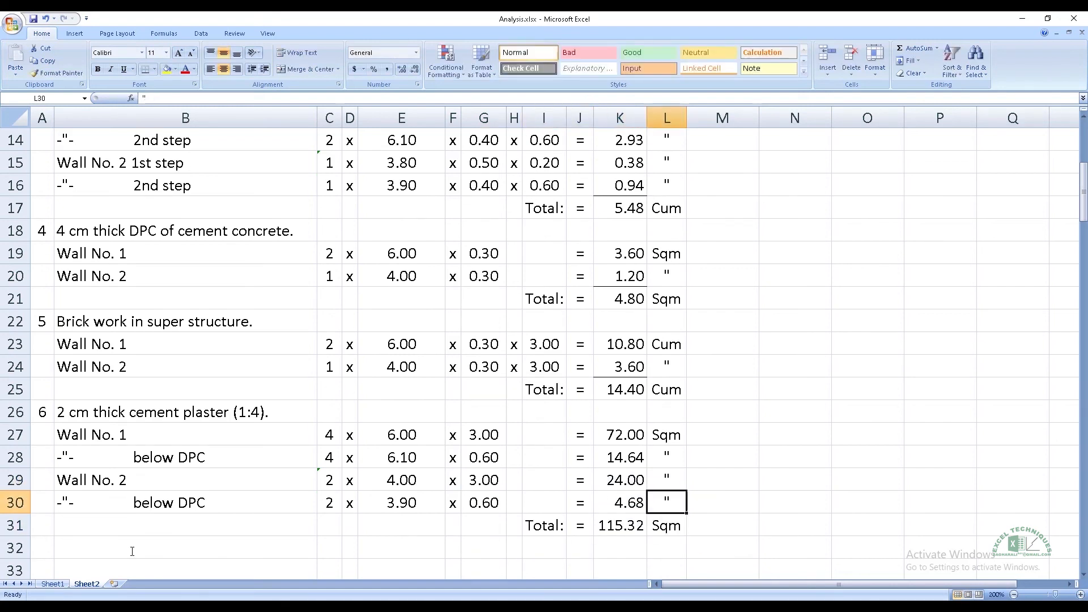
pyautogui.press('Left')
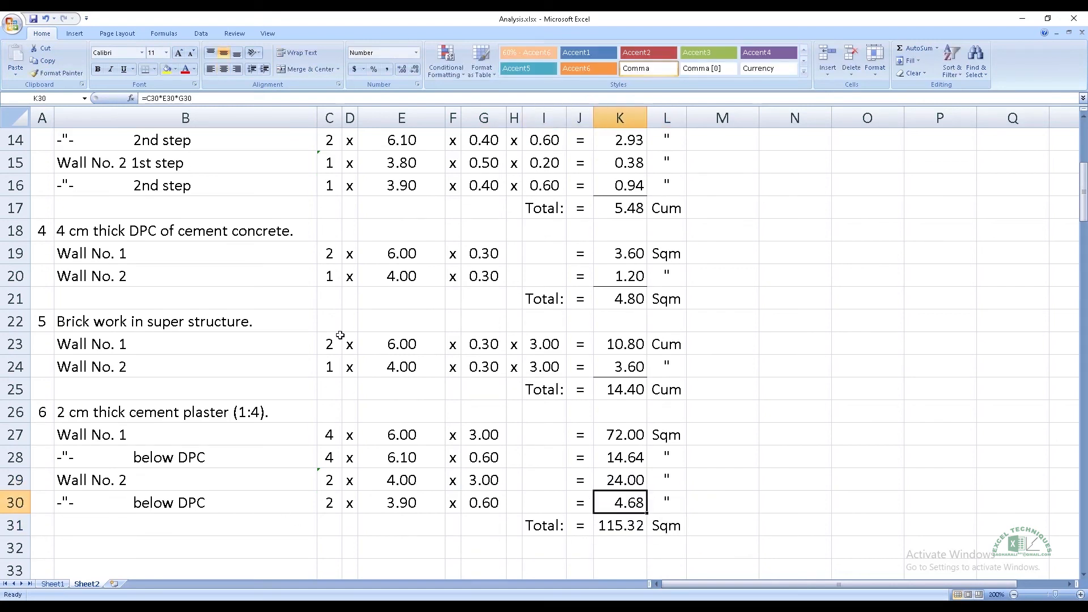
pyautogui.click(148, 74)
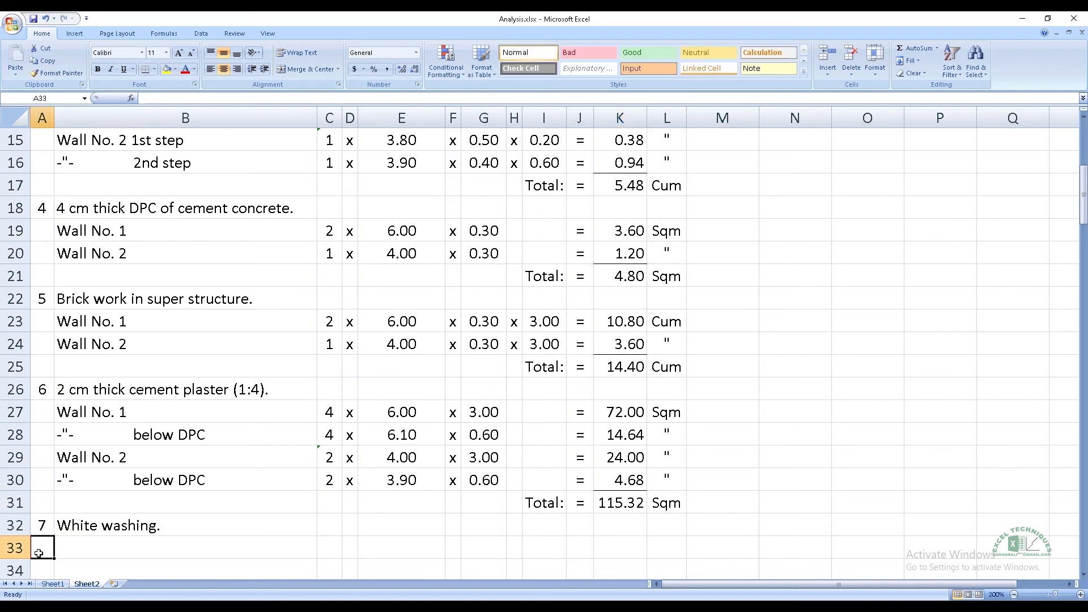
# Step: Enter "Same Qty as above item" in C32 for the White washing item
pyautogui.click(38, 553)
pyautogui.press('Up')
pyautogui.press('Right')
pyautogui.press('Right')
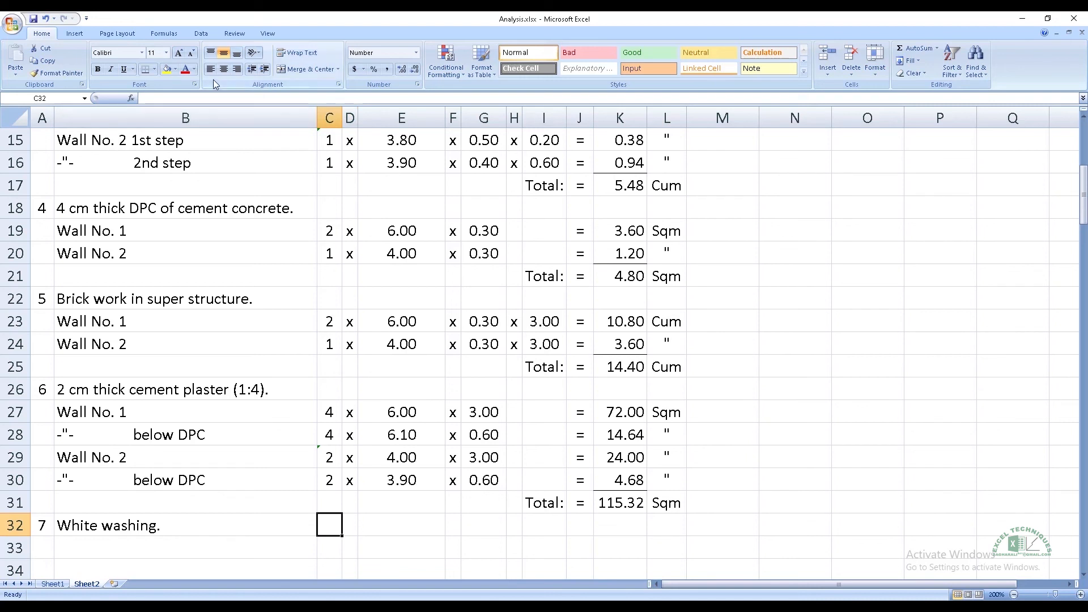
pyautogui.write('Same ')
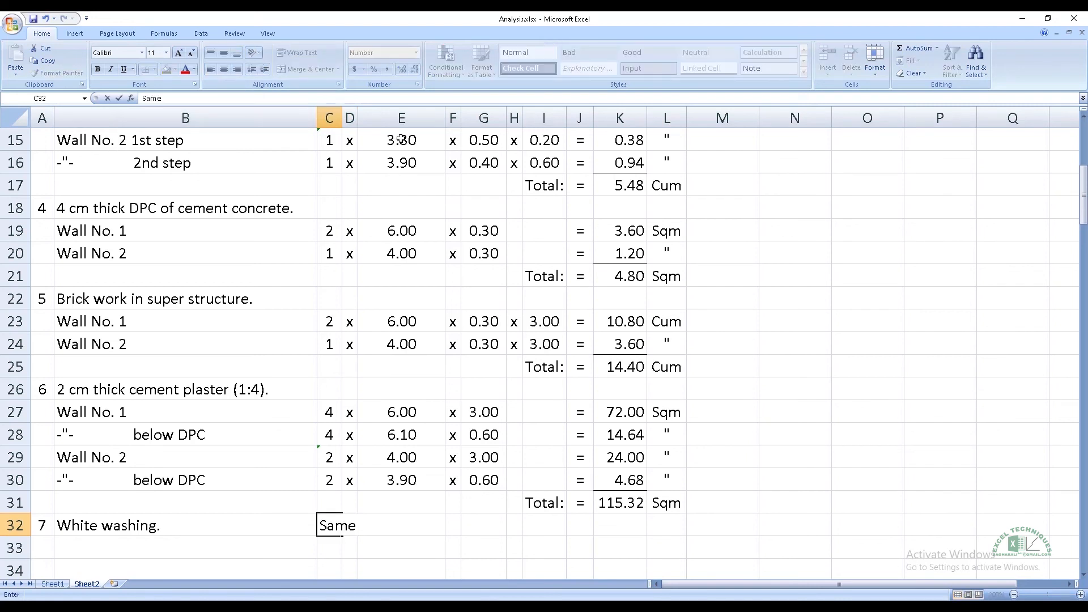
pyautogui.write('Qty as above item')
# Step: Put an equals sign in J32 and link the white washing quantity in K32 to the plaster total in K31
pyautogui.press('Right')
pyautogui.press('Right')
pyautogui.press('Right')
pyautogui.press('Right')
pyautogui.press('Right')
pyautogui.press('Right')
pyautogui.press('Right')
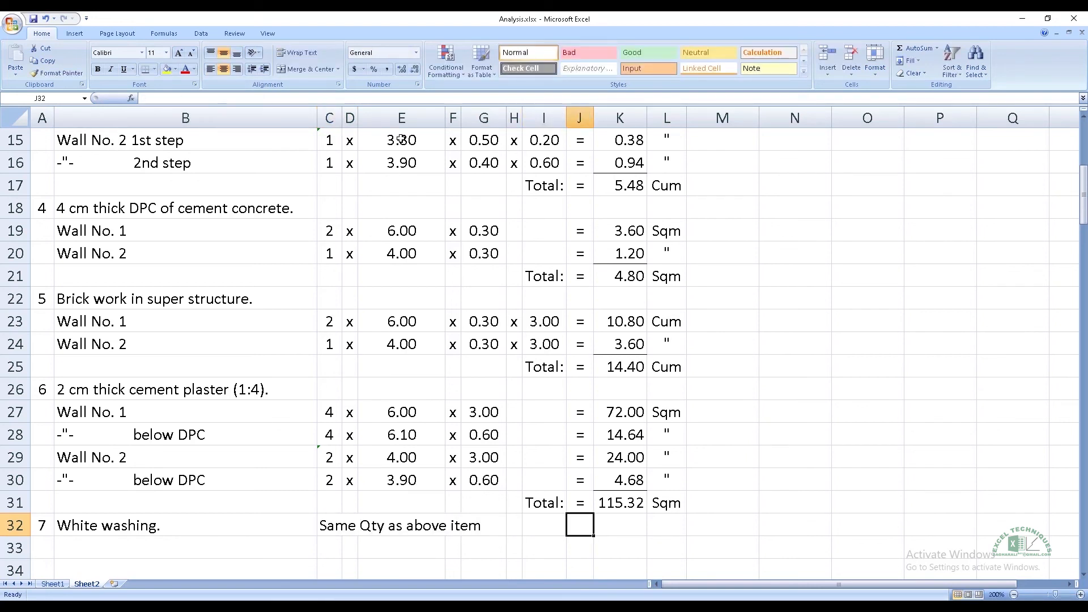
pyautogui.write('=')
pyautogui.press('Right')
pyautogui.write('=')
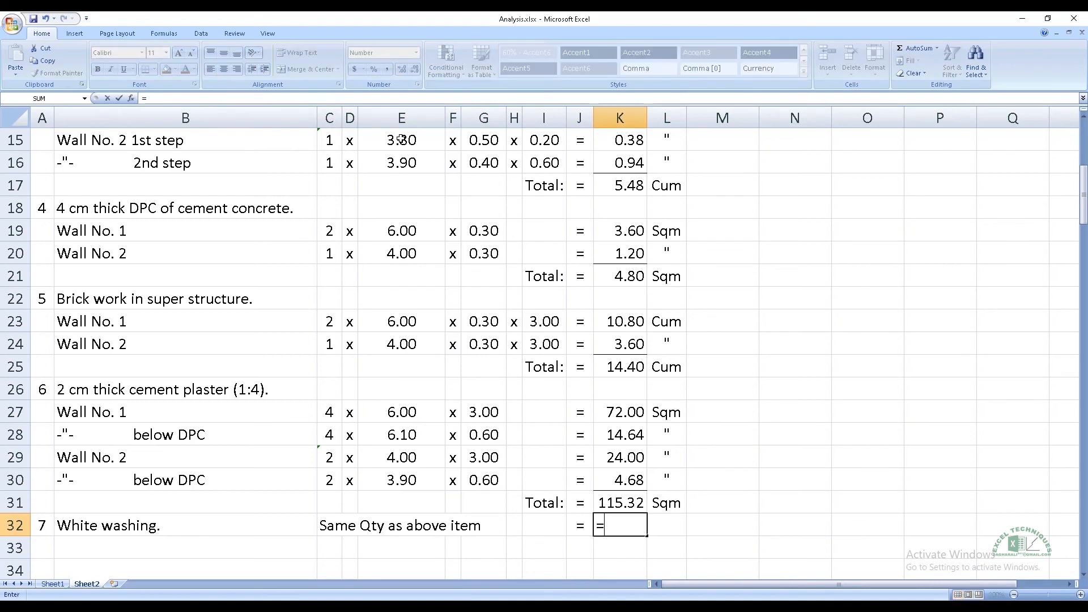
pyautogui.press('Up')
pyautogui.press('Return')
# Step: Enter the unit Sqm in L32 for the white washing quantity
pyautogui.press('Up')
pyautogui.press('Right')
pyautogui.write('Sqm')
pyautogui.press('Left')
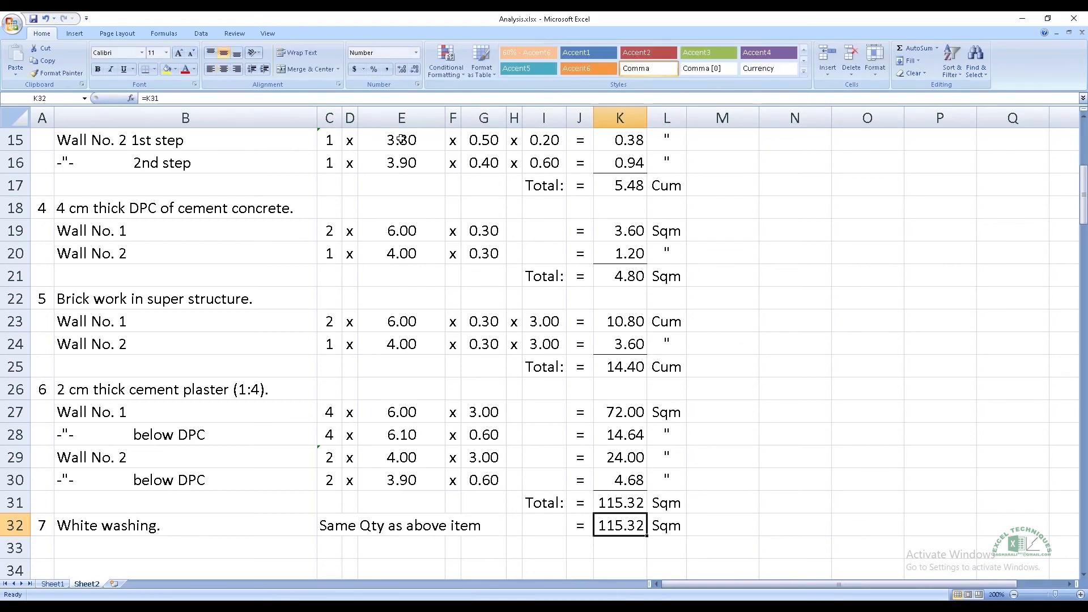
# Step: Return to the start of the quantity sheet and select the "Excavation in foundation." heading in B4
pyautogui.press('Left')
pyautogui.press('Left')
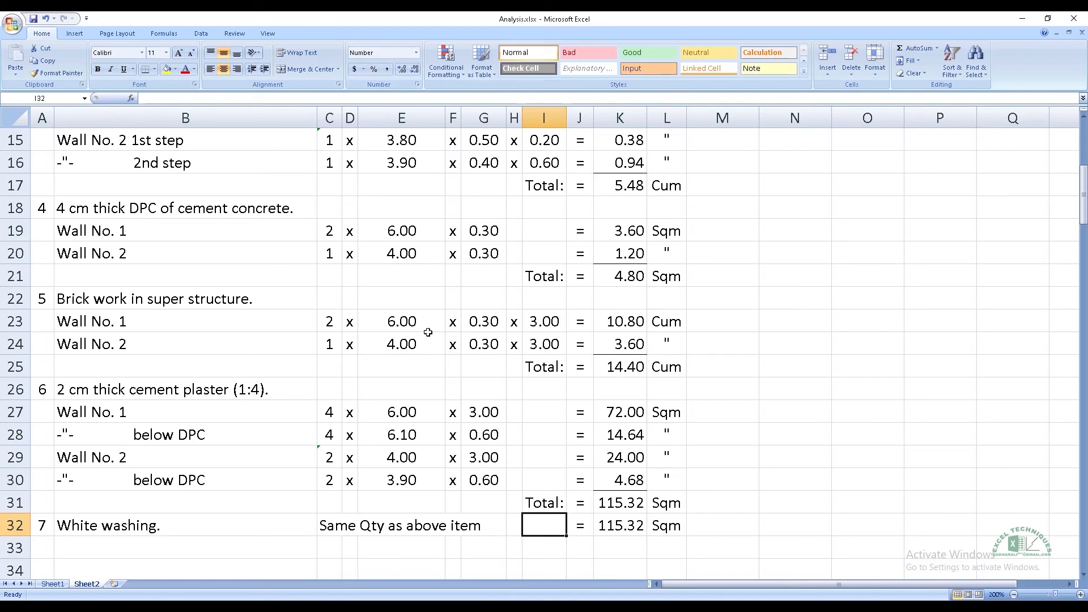
pyautogui.scroll(5, 439, 354)
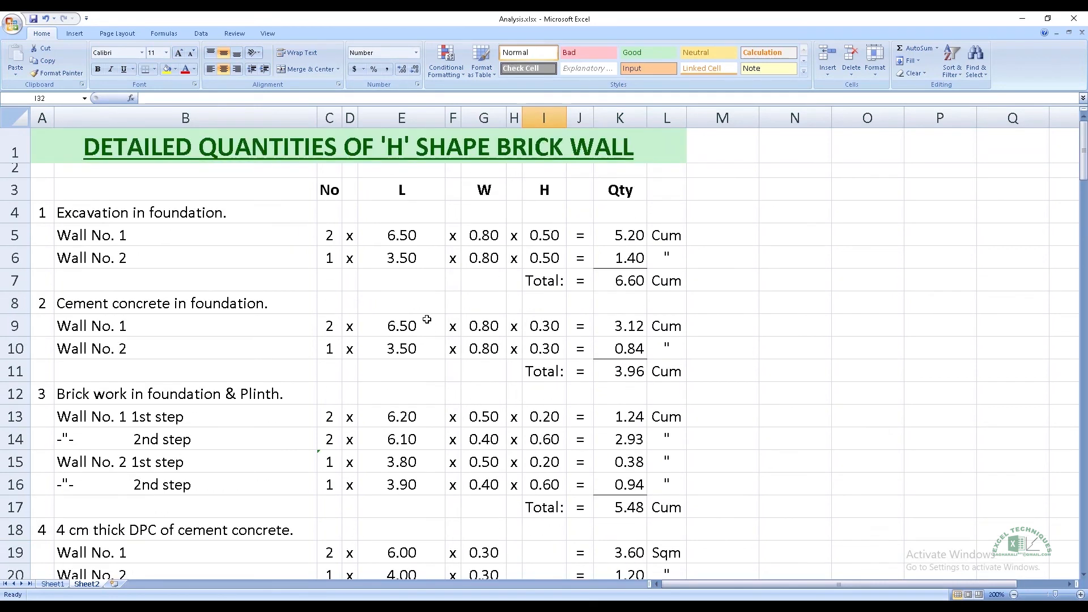
pyautogui.click(153, 210)
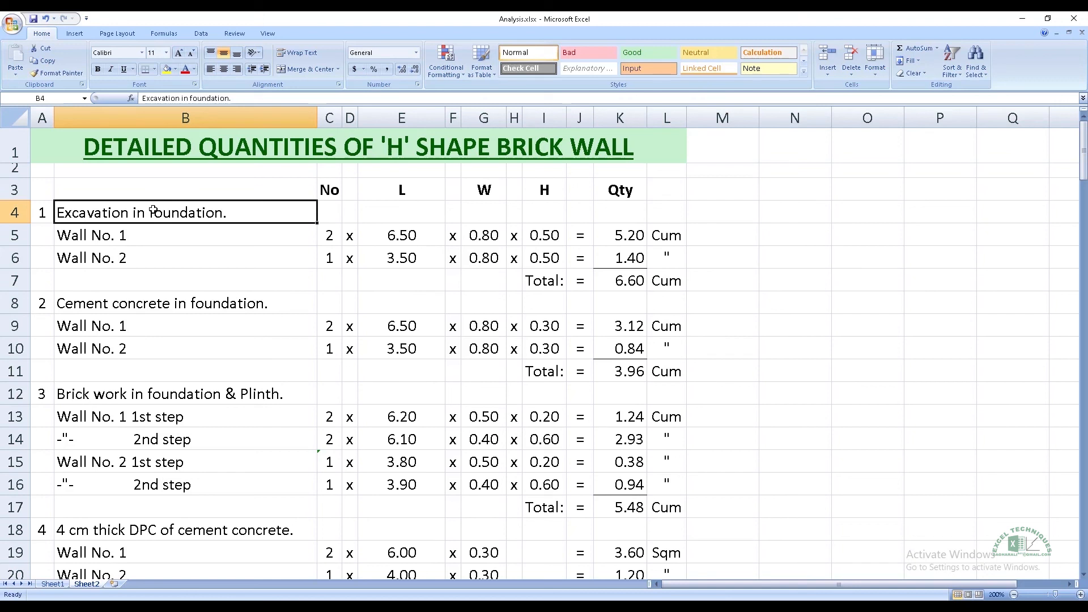